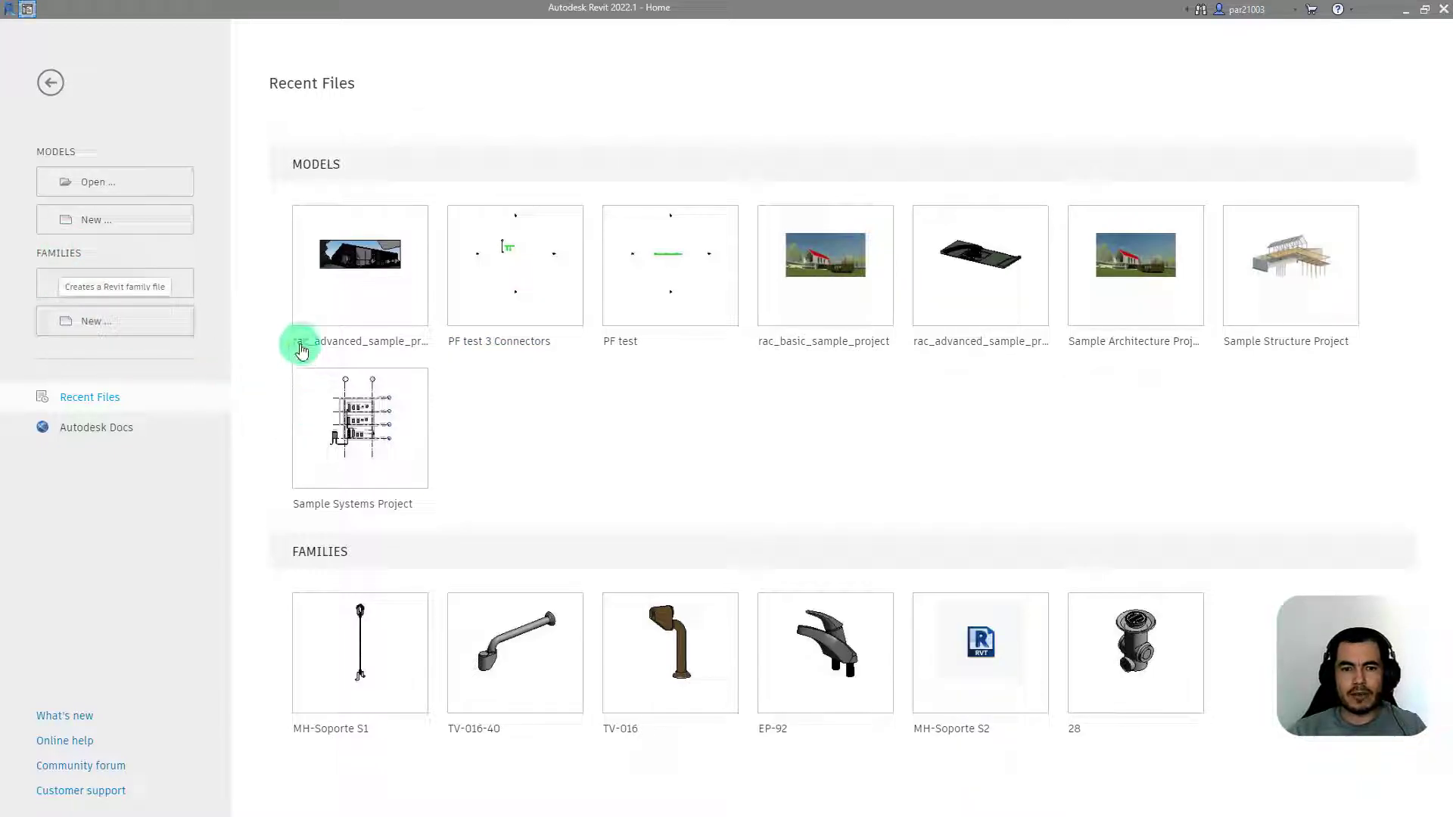
Step: Create a new family from the Metric Generic Model.rft template in the RVT 2022 English family templates folder
{"action": "left_click", "coordinate": [189, 321]}
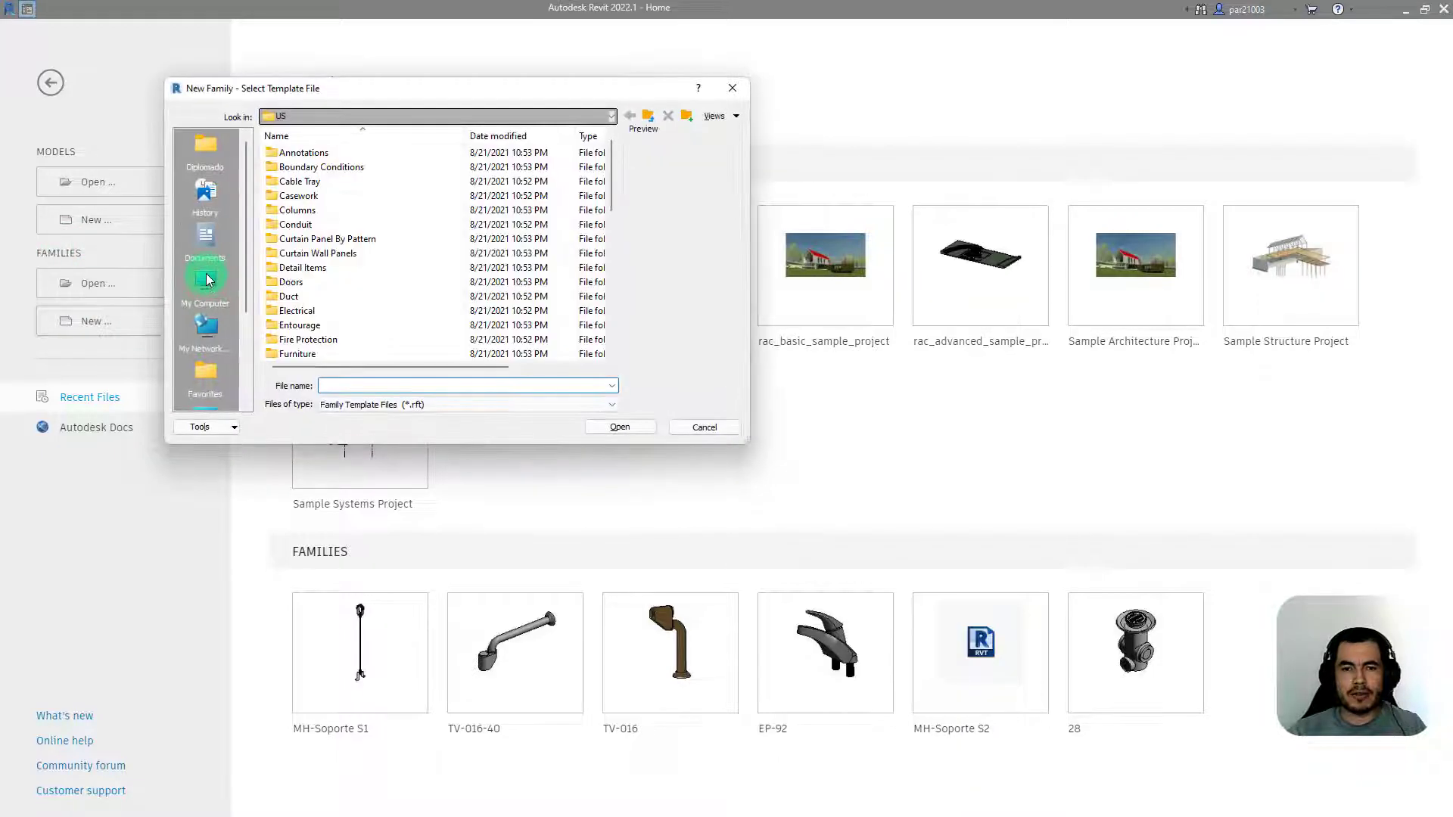
{"action": "left_click", "coordinate": [326, 116]}
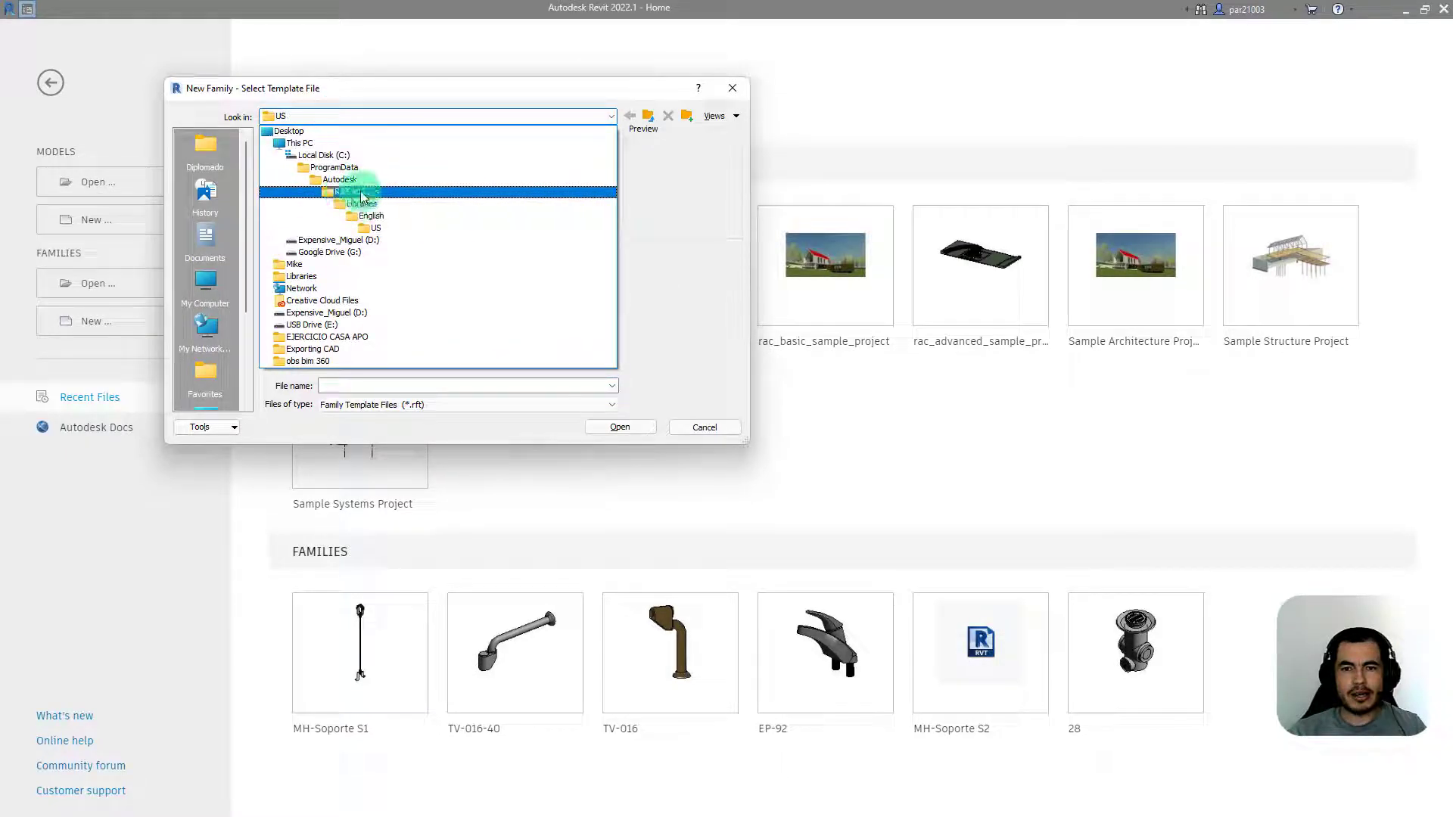
{"action": "left_click", "coordinate": [359, 193]}
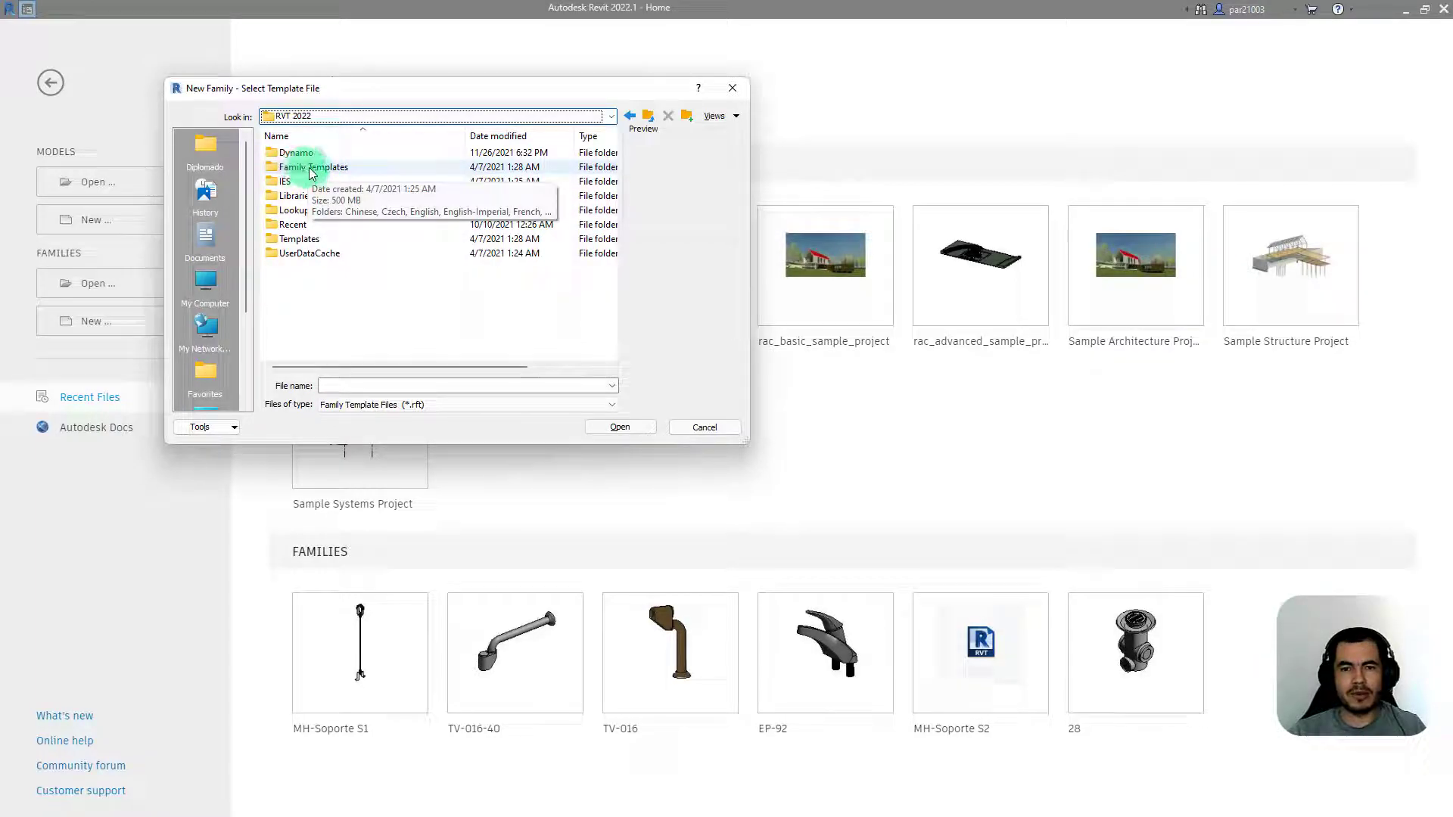
{"action": "double_click", "coordinate": [313, 167]}
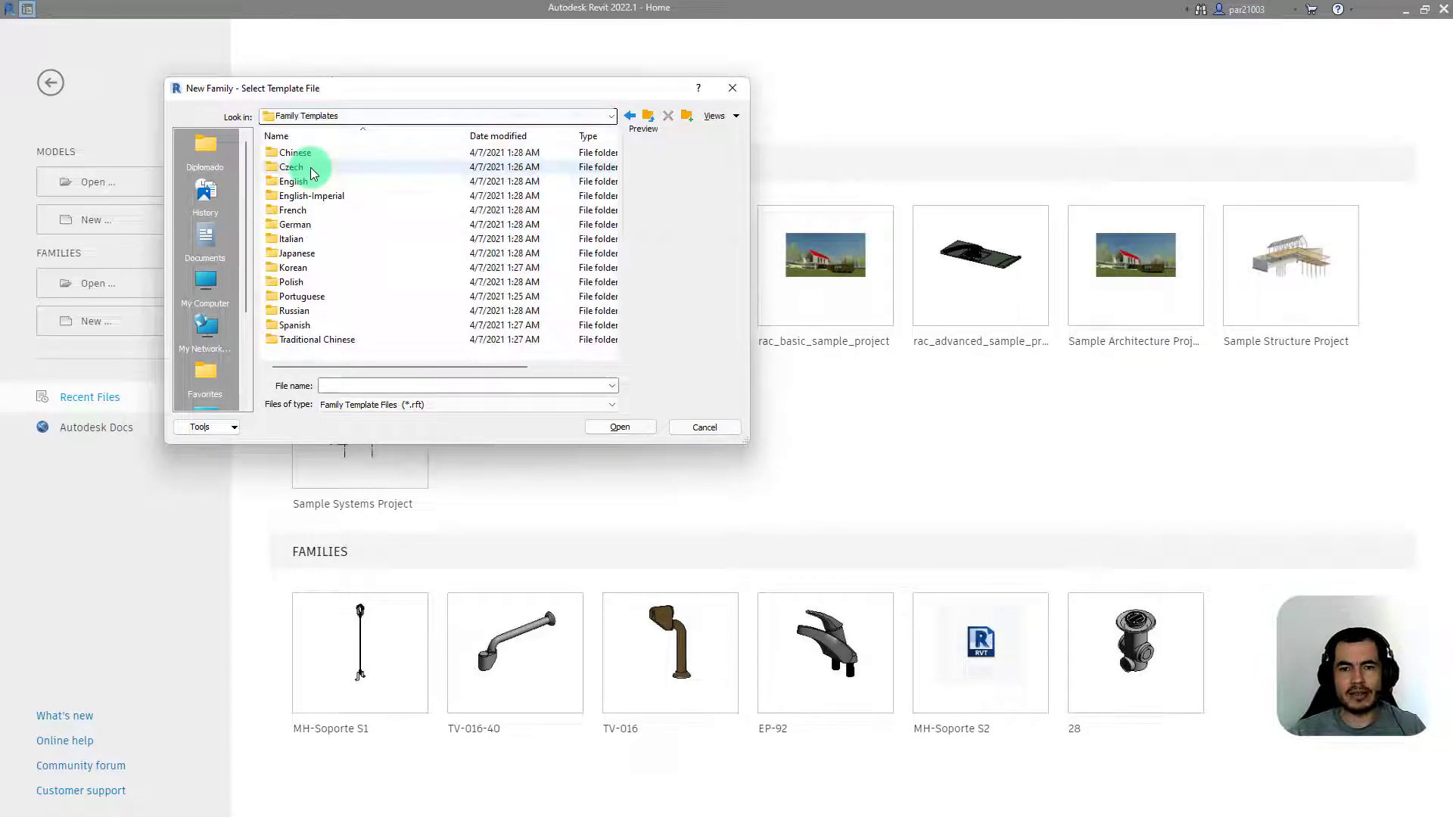
{"action": "double_click", "coordinate": [312, 181]}
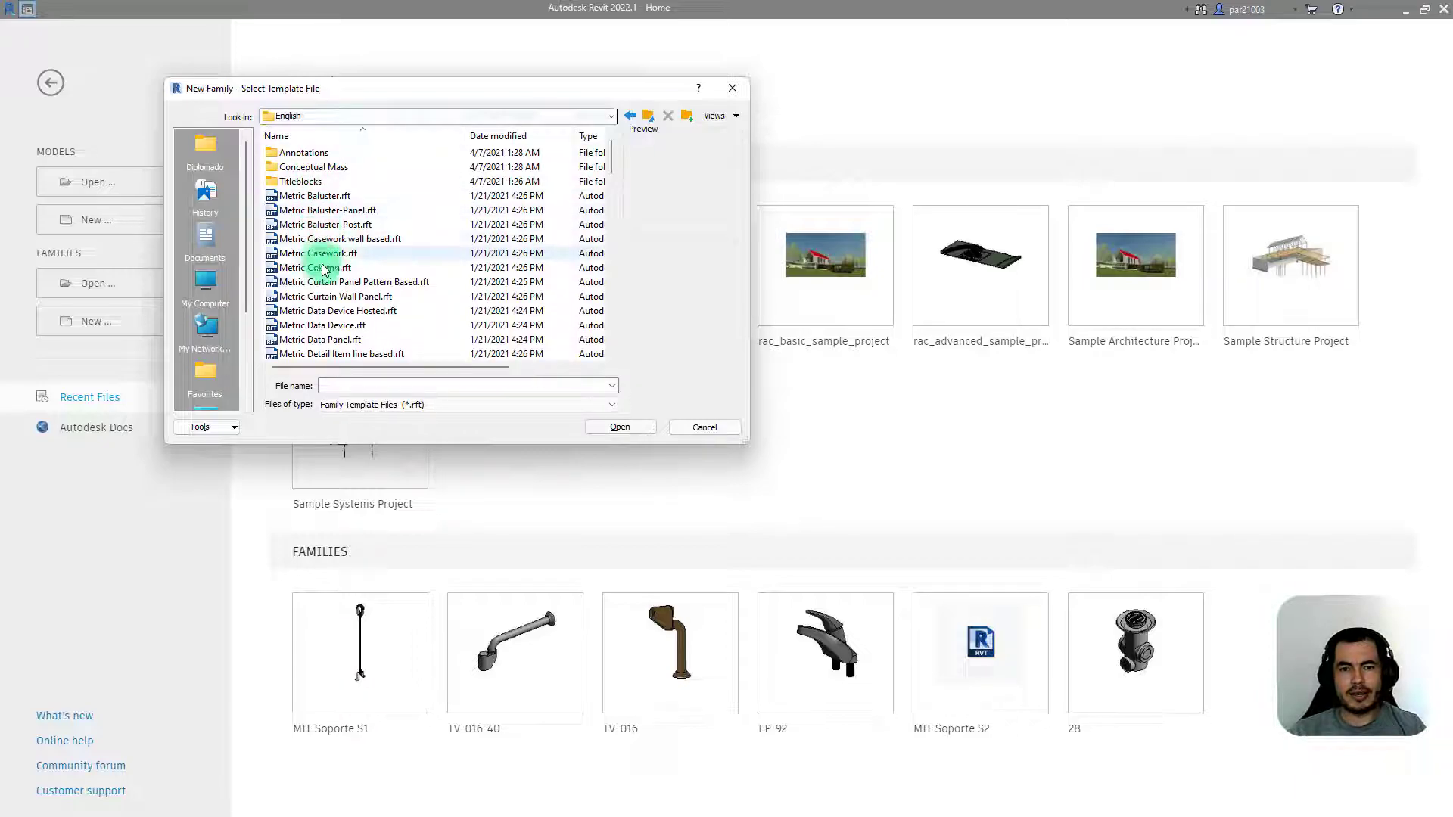
{"action": "scroll", "coordinate": [325, 286], "scroll_direction": "down", "scroll_amount": 5}
{"action": "scroll", "coordinate": [326, 287], "scroll_direction": "down", "scroll_amount": 7}
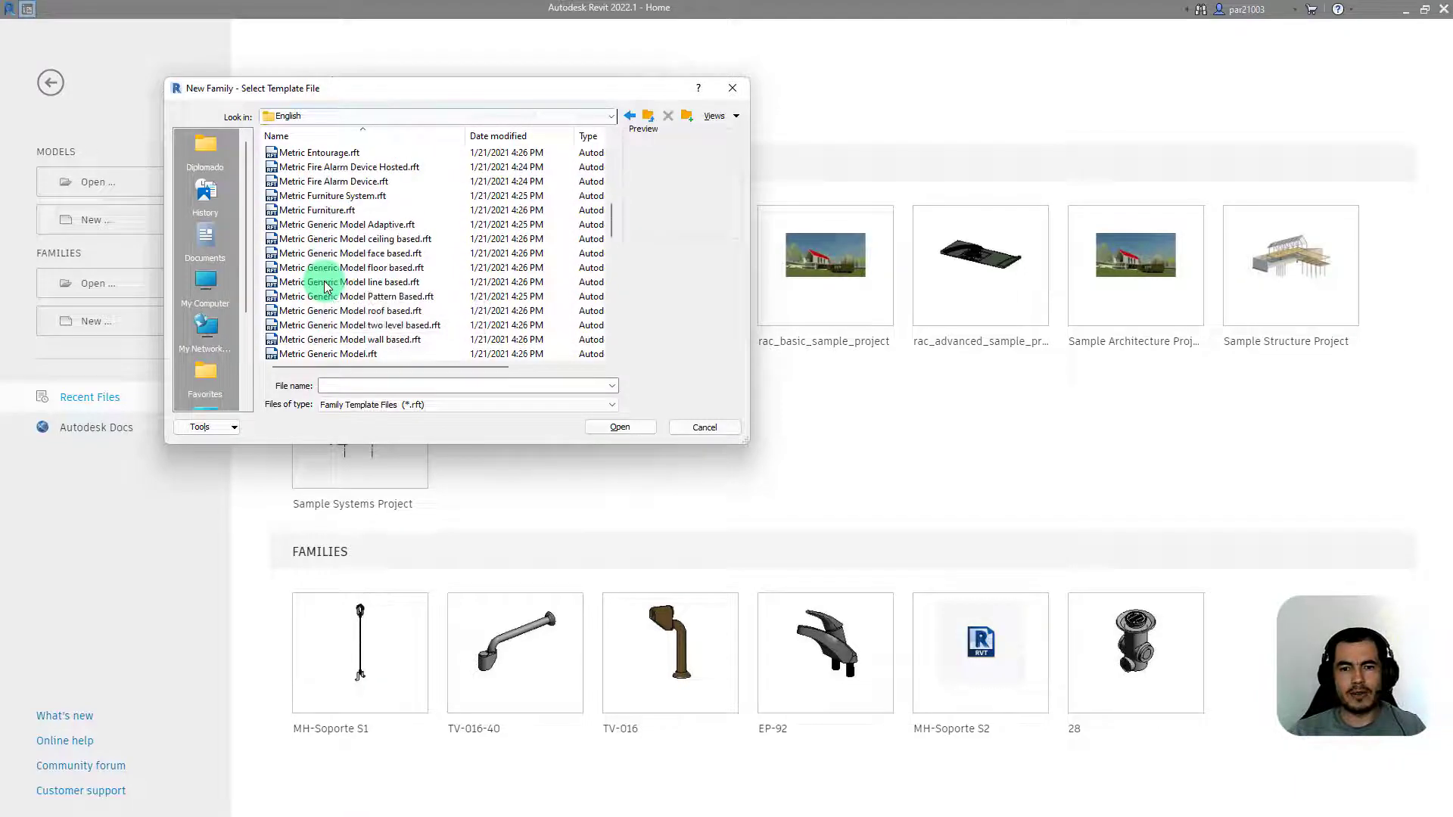
{"action": "left_click", "coordinate": [325, 268]}
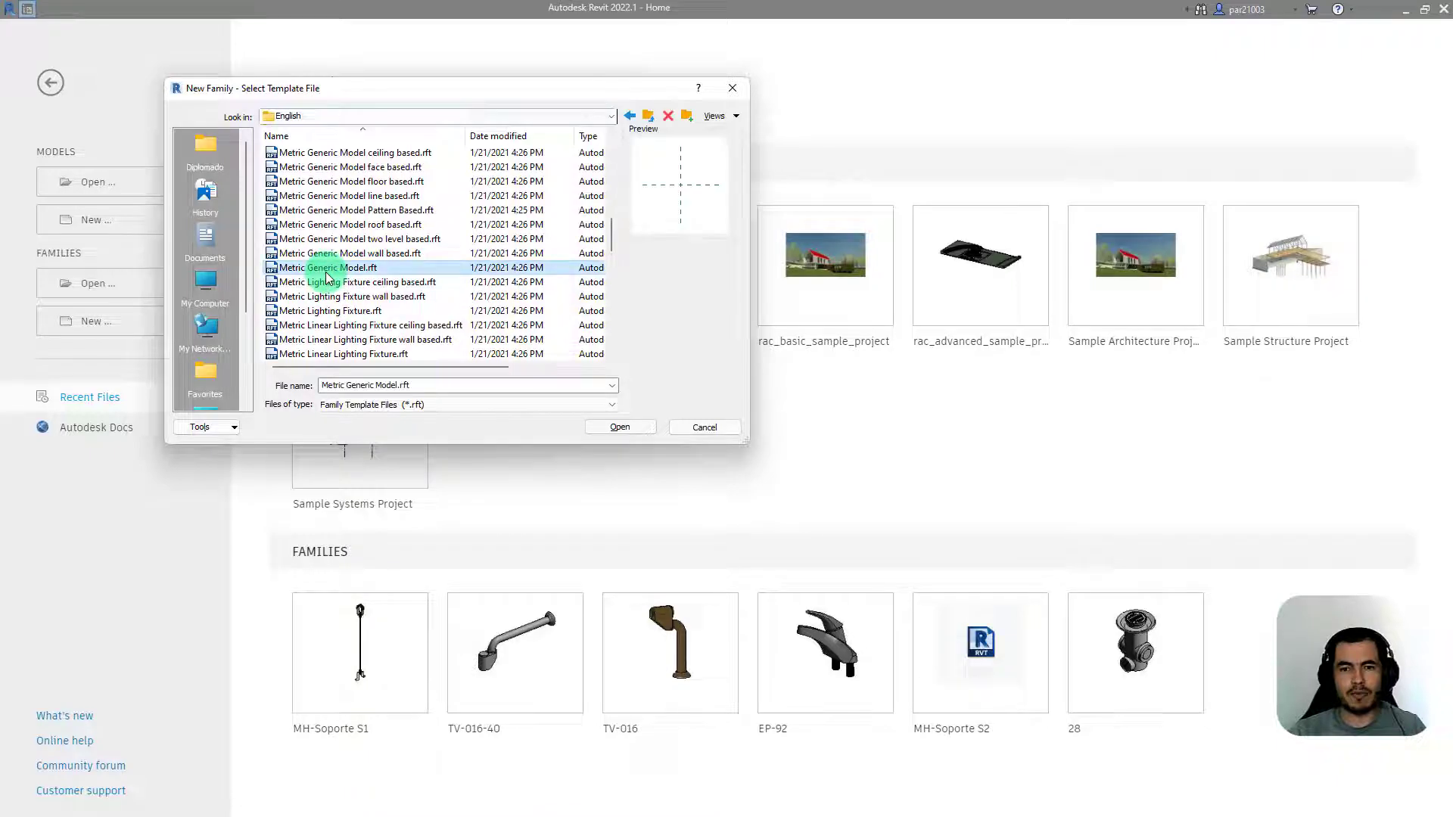
{"action": "left_click", "coordinate": [615, 427]}
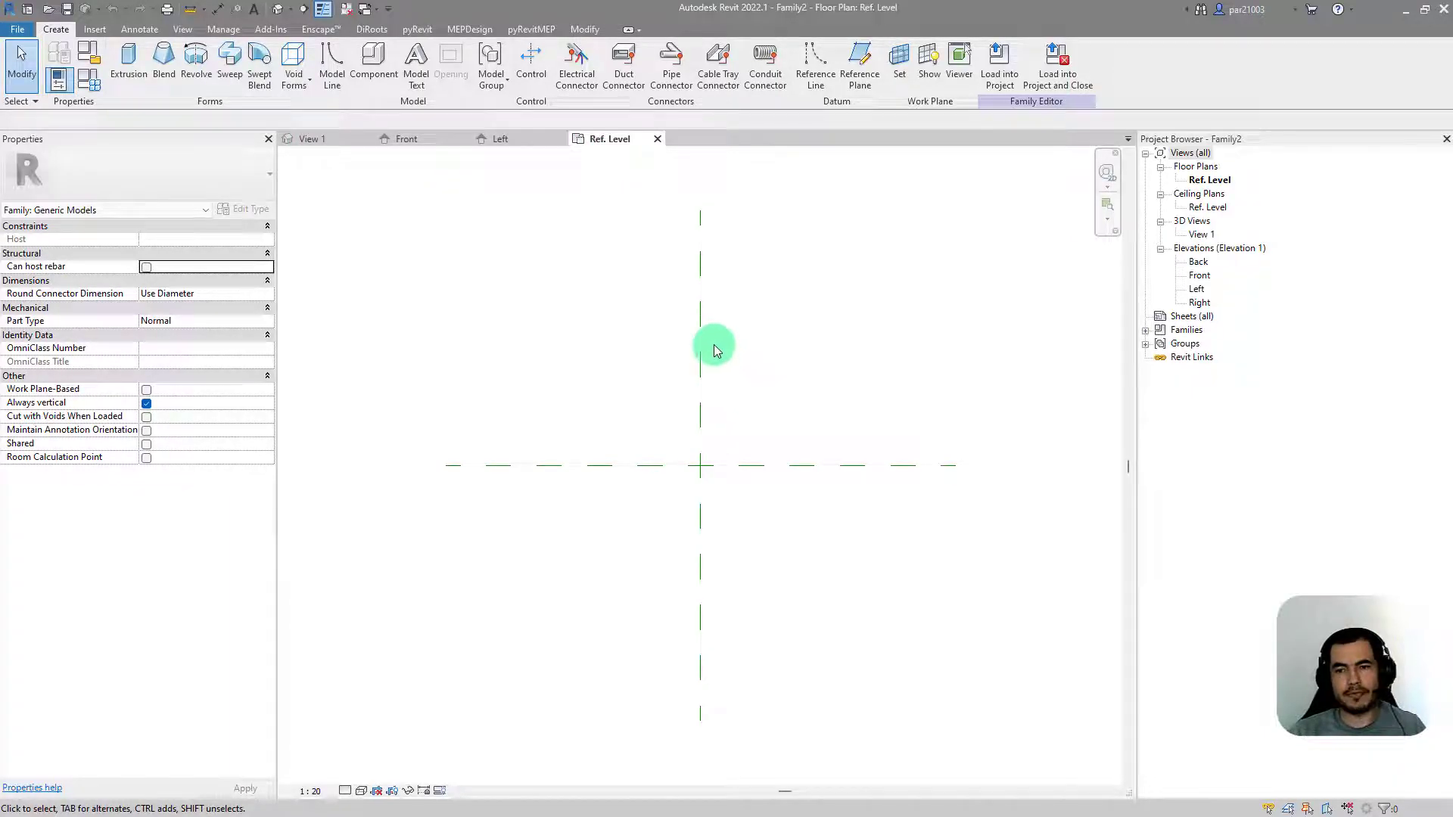
Step: Draw a horizontal reference plane about 600 mm above the Center (Front/Back) plane in the Ref. Level plan
{"action": "middle_click_drag", "start_coordinate": [583, 333], "coordinate": [511, 343]}
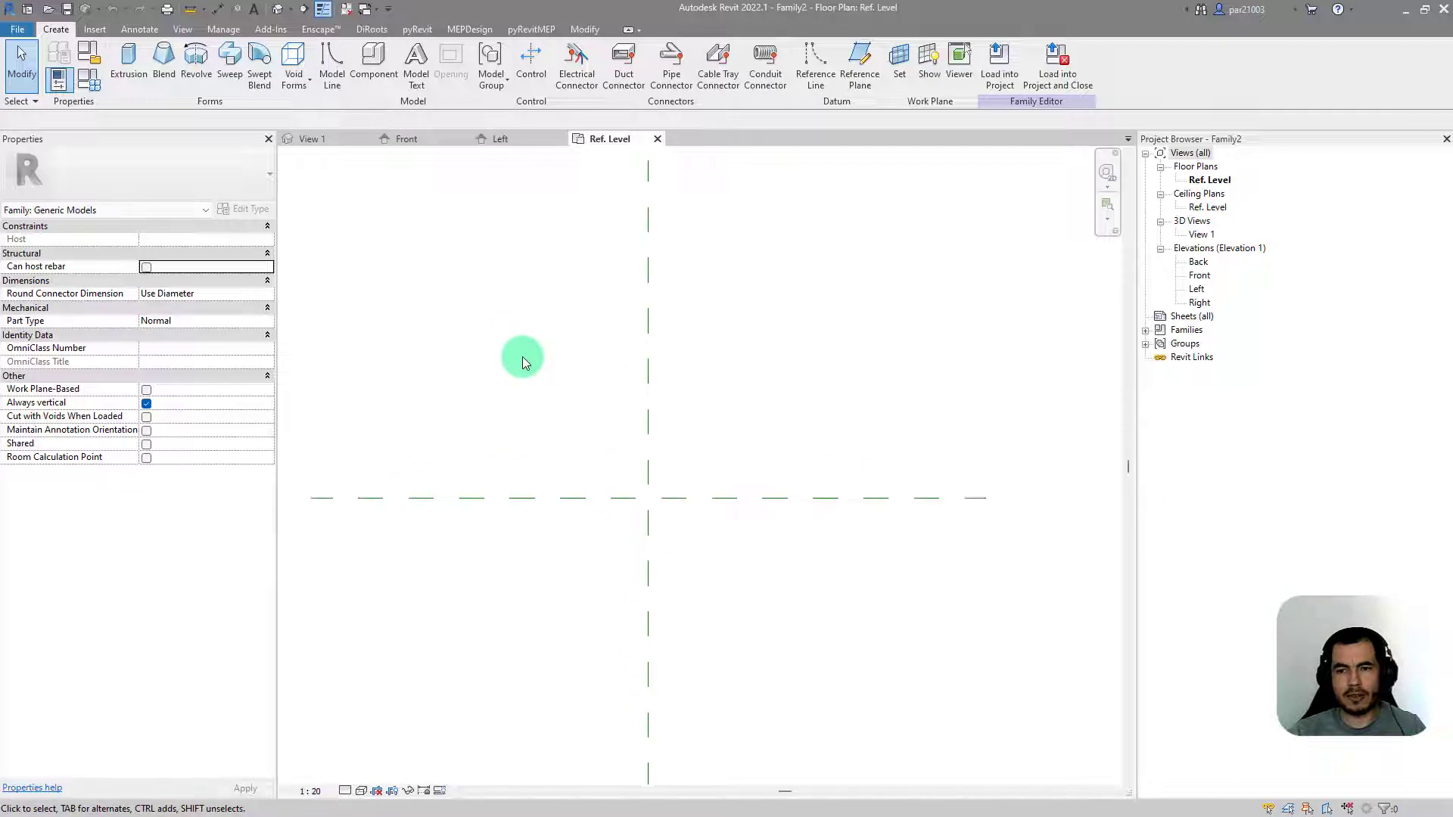
{"action": "scroll", "coordinate": [524, 364], "scroll_direction": "down", "scroll_amount": 1}
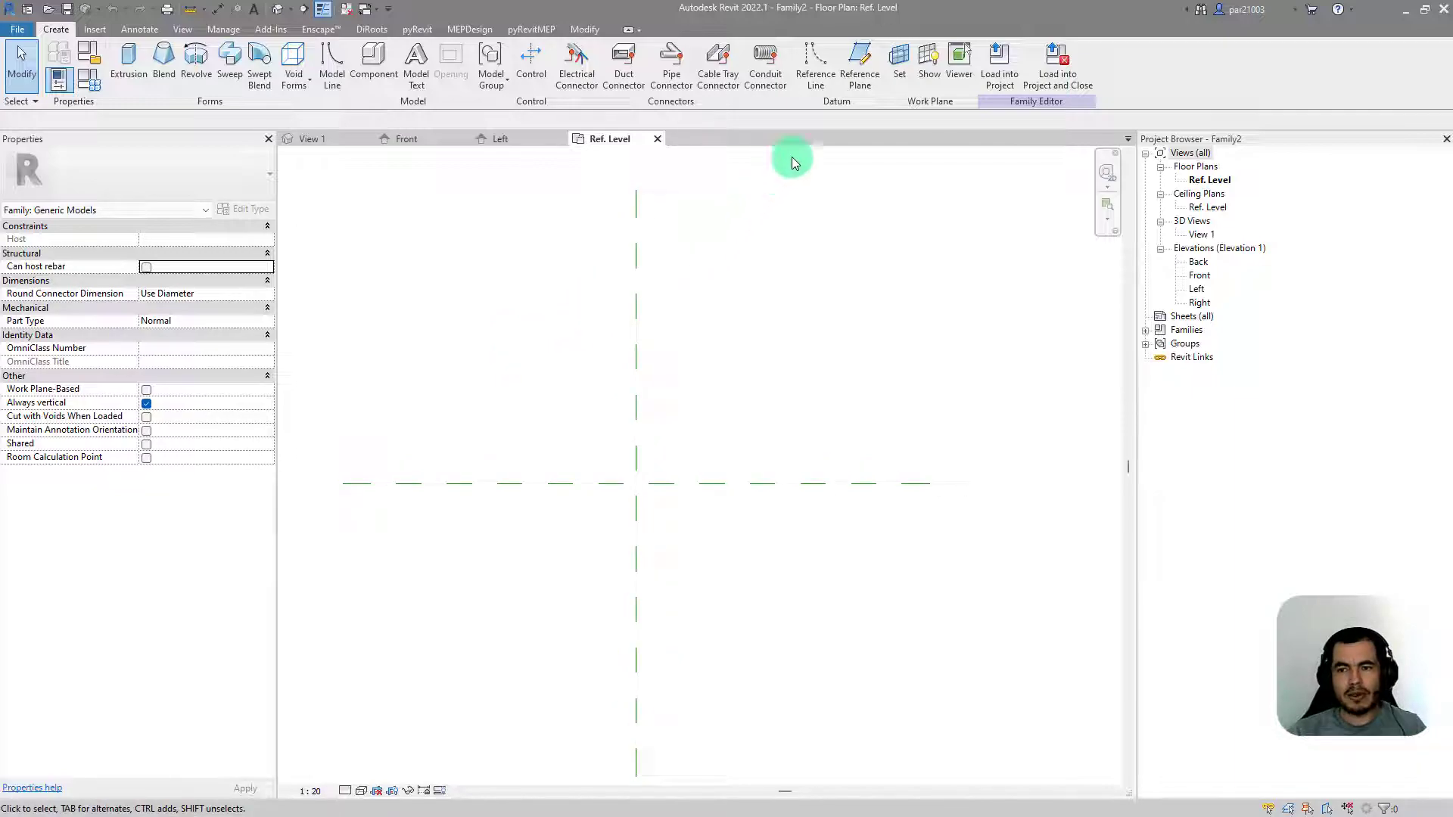
{"action": "left_click", "coordinate": [860, 80]}
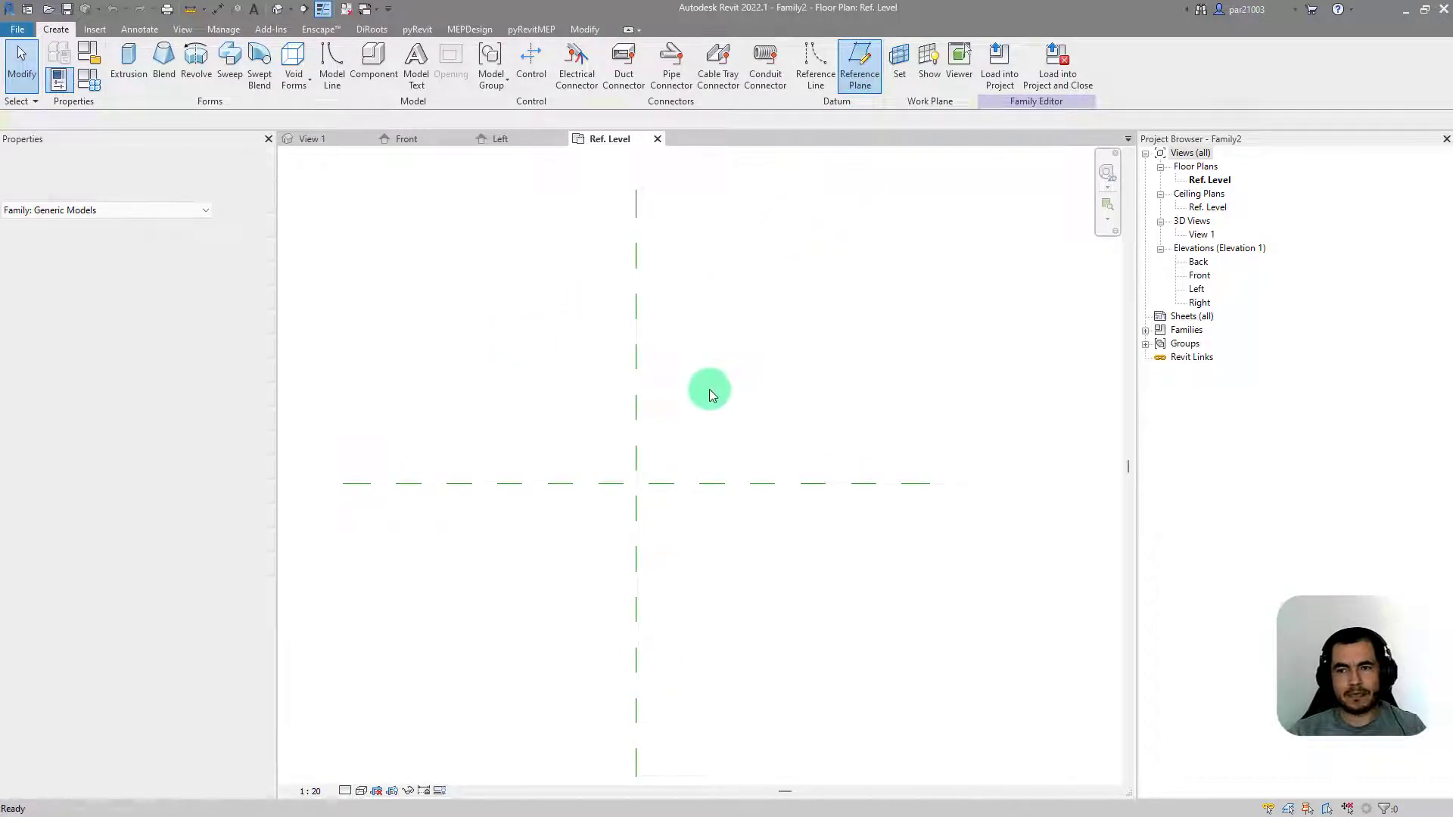
{"action": "left_click", "coordinate": [342, 395]}
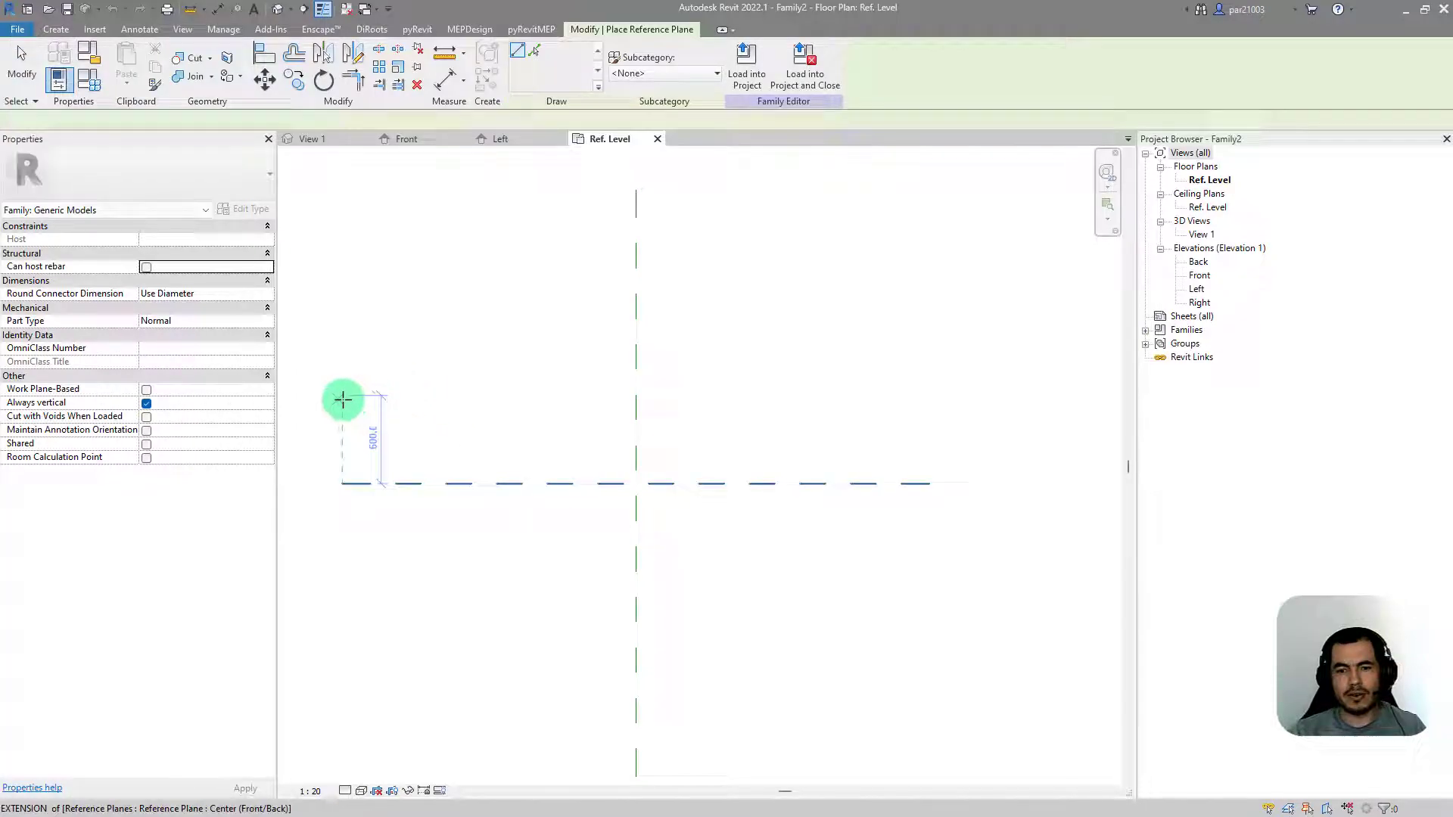
{"action": "left_click", "coordinate": [925, 394]}
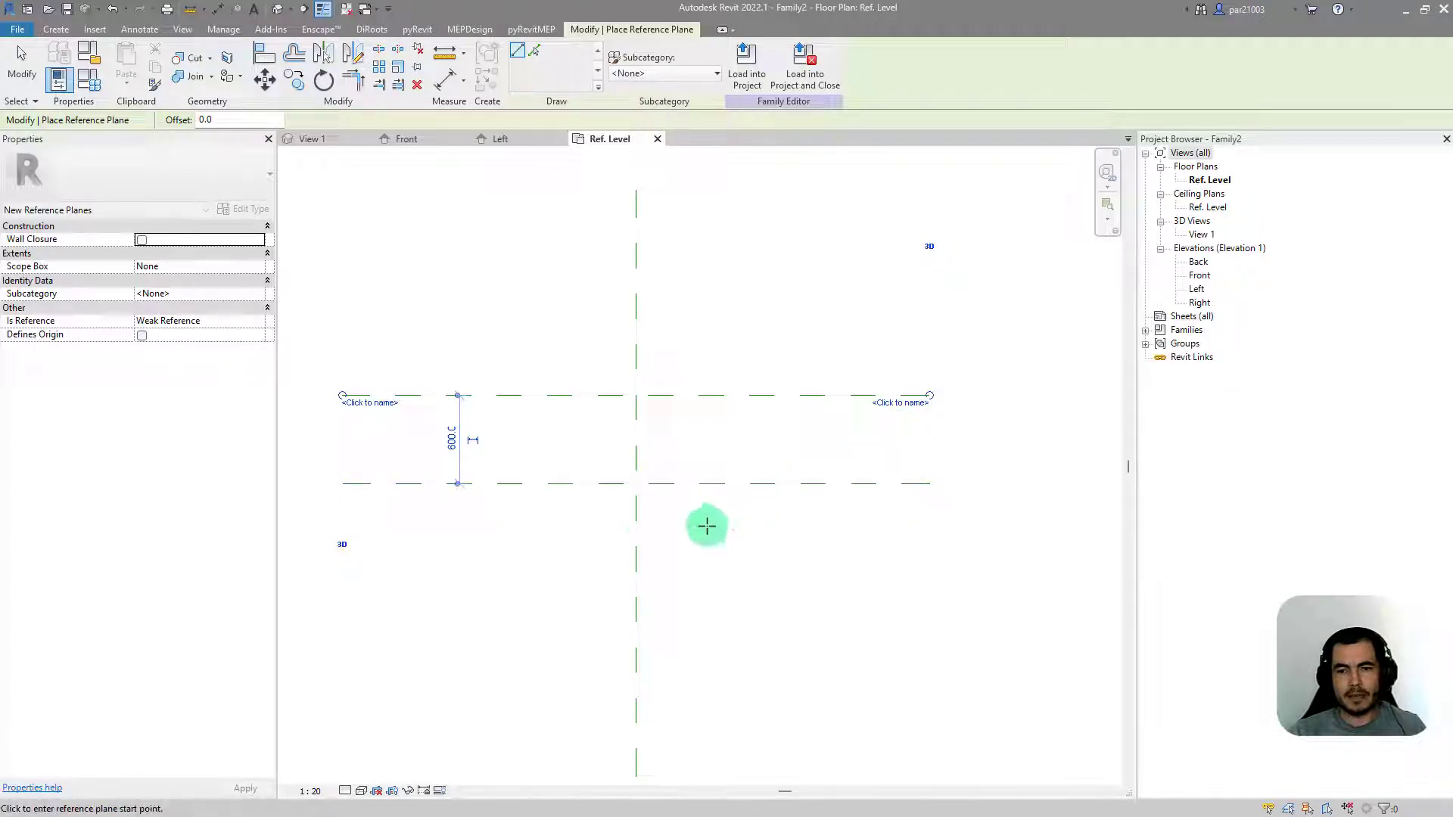
Step: Draw a vertical reference plane about 600 mm to the left of the Center (Left/Right) plane
{"action": "left_click", "coordinate": [549, 190]}
{"action": "left_click", "coordinate": [535, 742]}
{"action": "key", "text": "Escape"}
{"action": "key", "text": "Escape"}
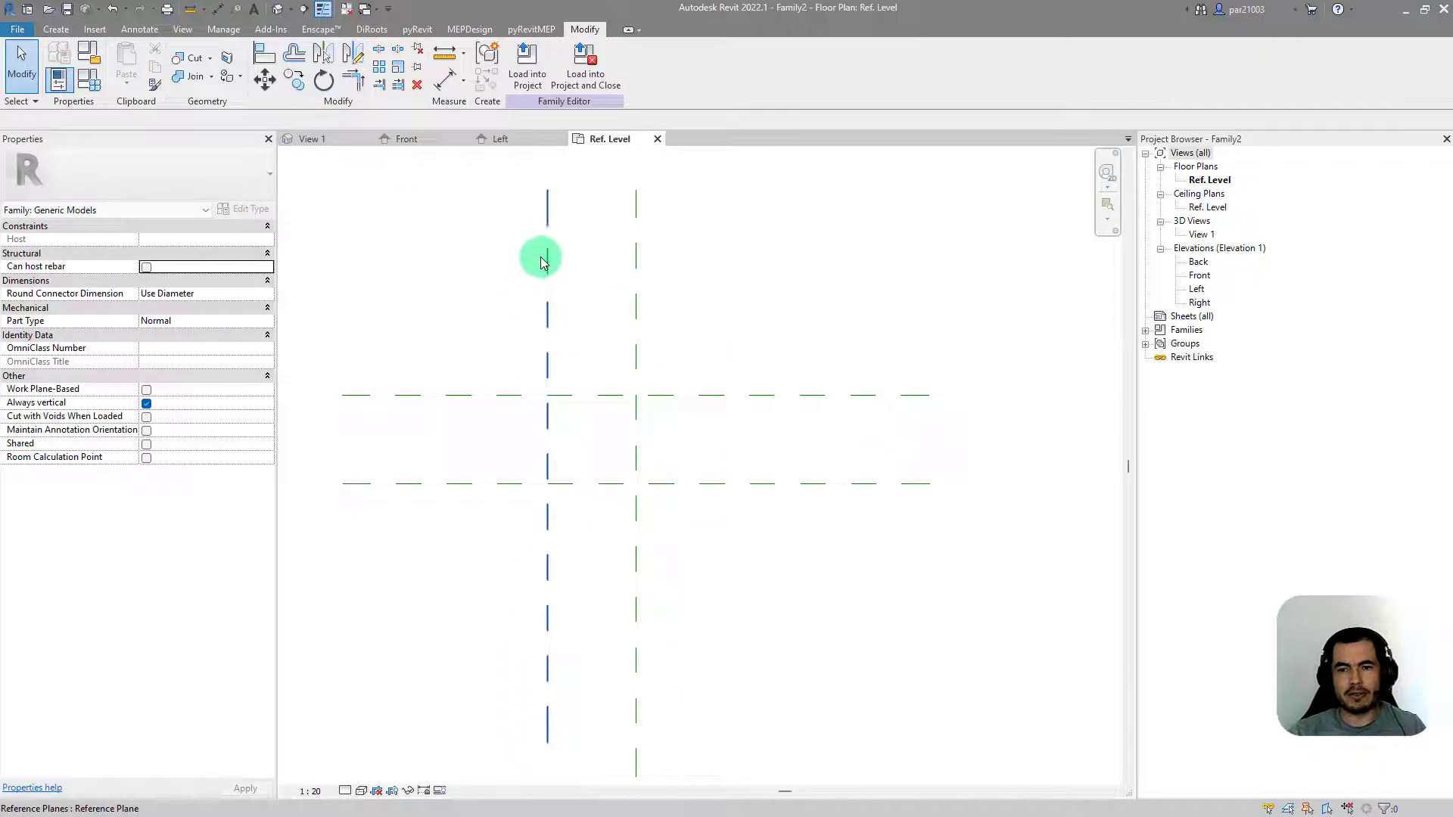
Step: Mirror a copy of the left vertical reference plane about the Center (Left/Right) plane
{"action": "left_click", "coordinate": [323, 60]}
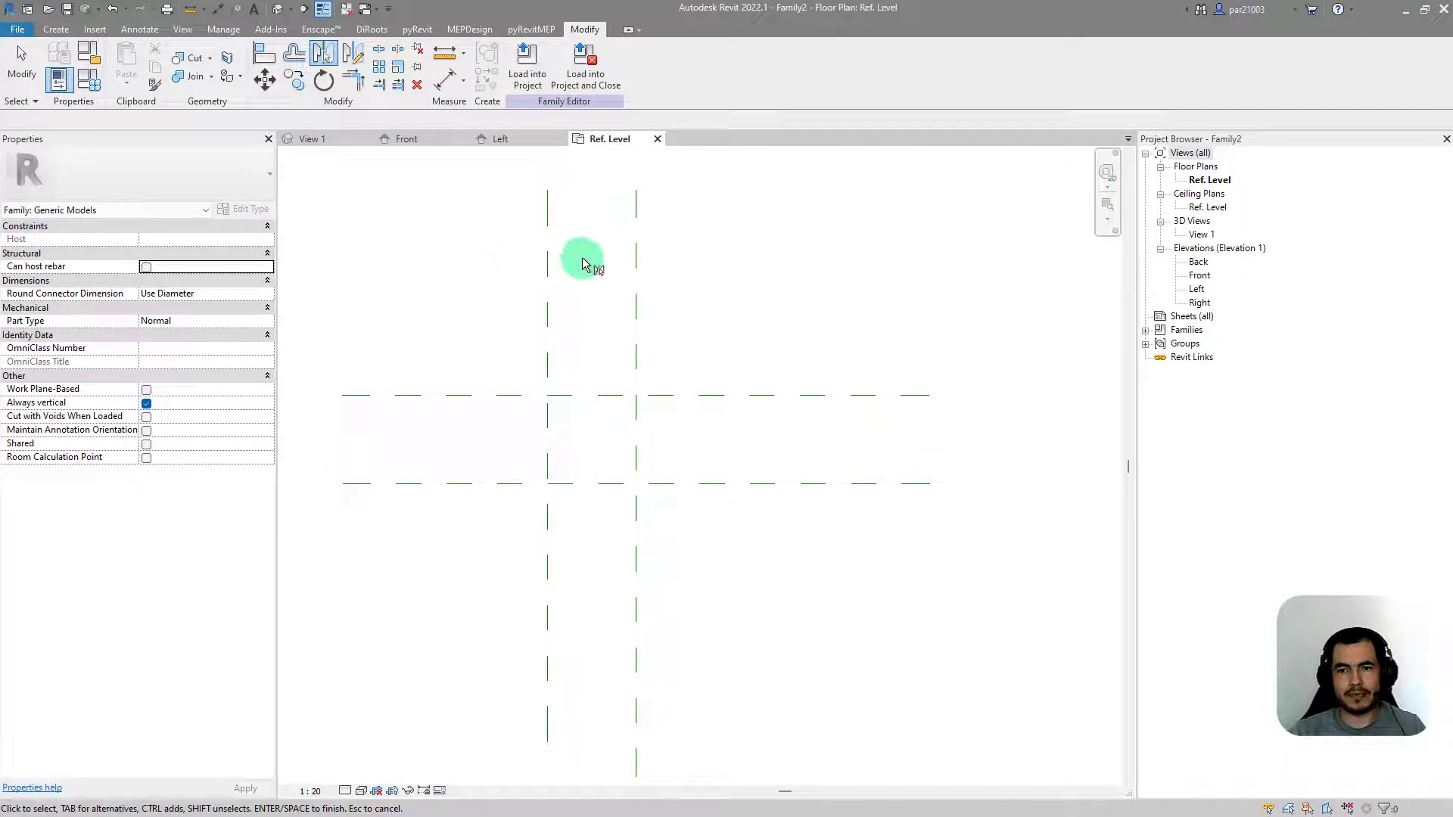
{"action": "key", "text": "Escape"}
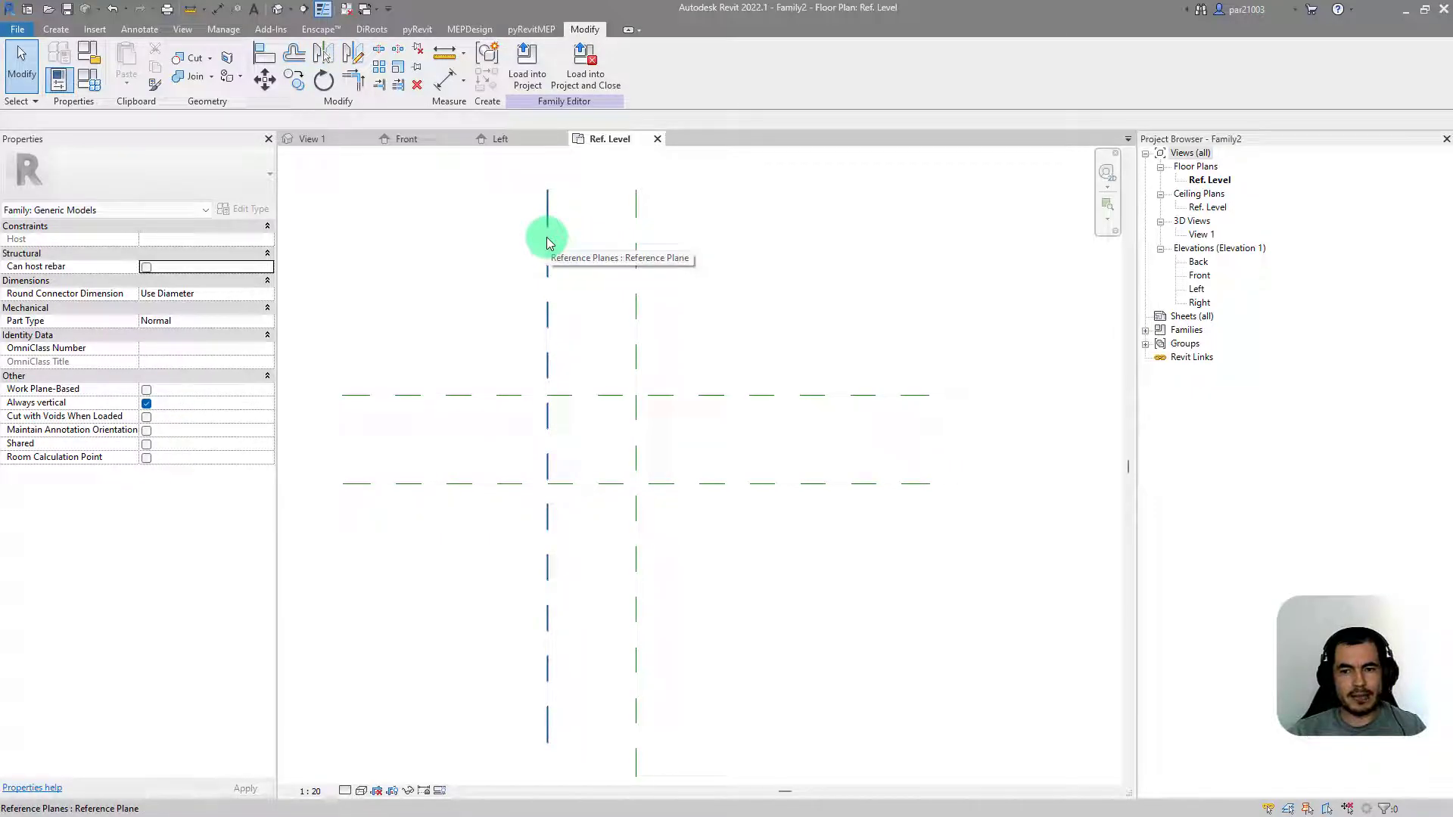
{"action": "left_click", "coordinate": [548, 243]}
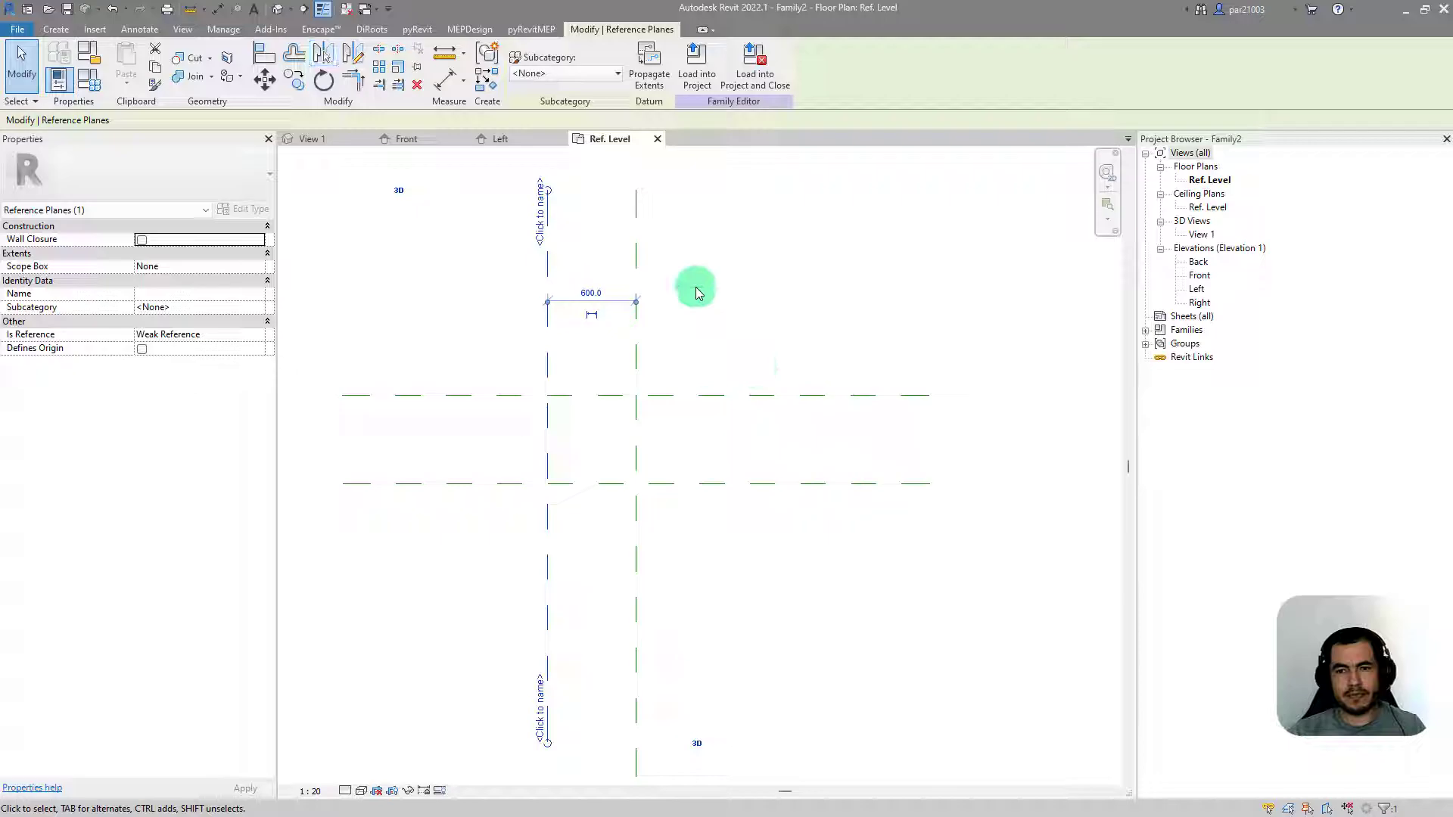
{"action": "key", "text": "m"}
{"action": "key", "text": "m"}
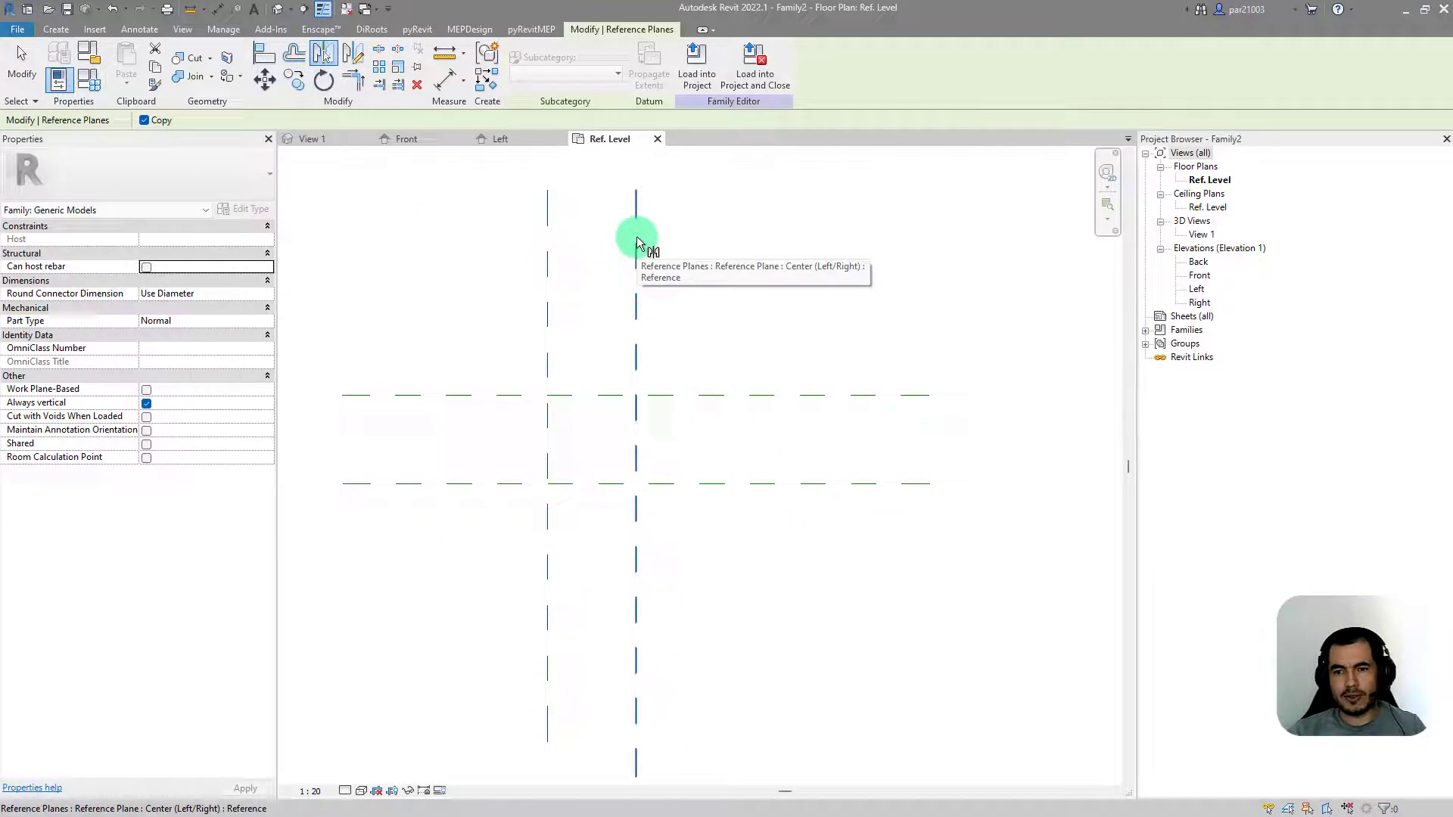
{"action": "left_click", "coordinate": [637, 242]}
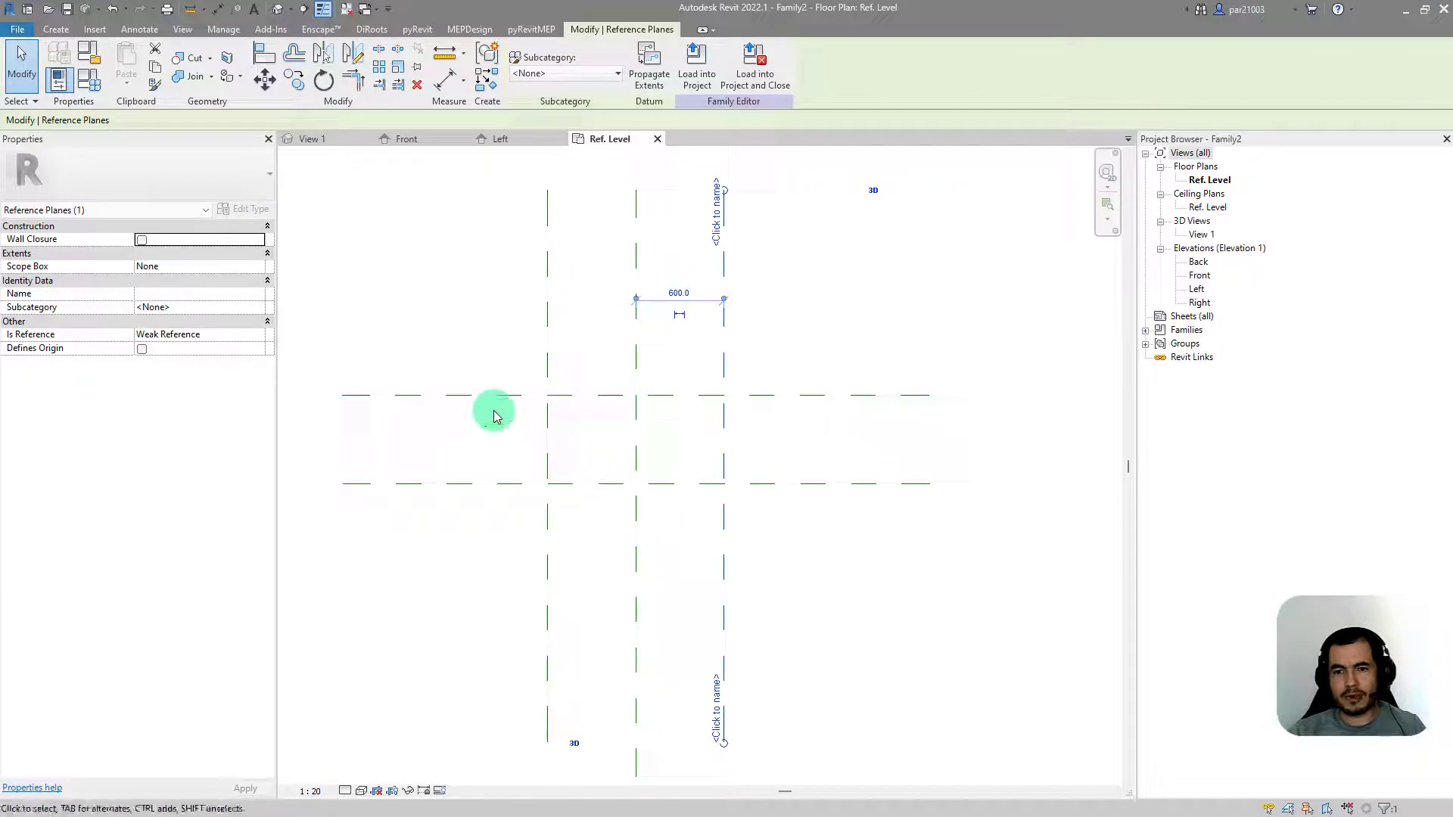
Step: Mirror a copy of the upper horizontal reference plane about the Center (Front/Back) plane
{"action": "left_click", "coordinate": [468, 395]}
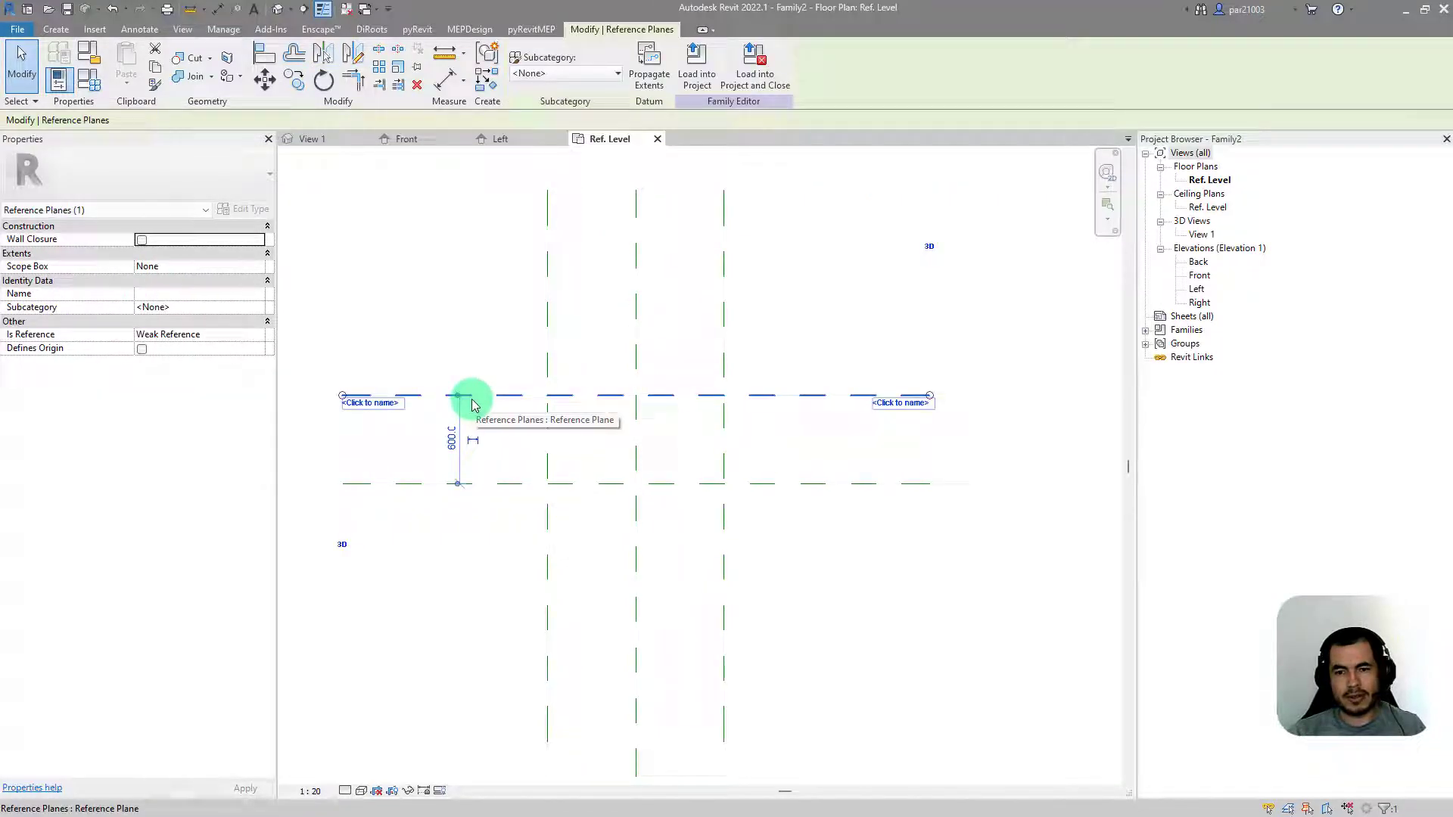
{"action": "left_click", "coordinate": [331, 64]}
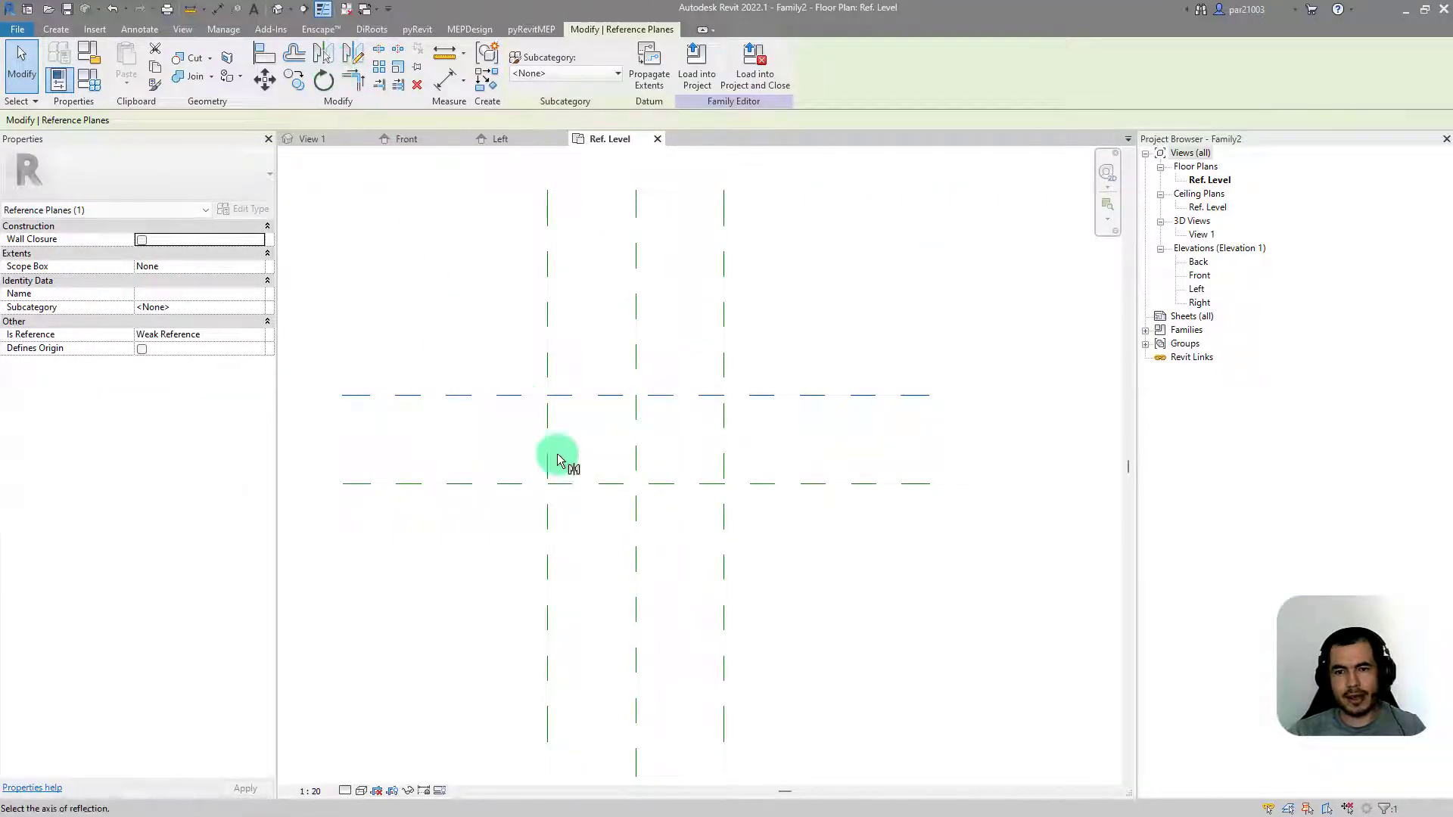
{"action": "left_click", "coordinate": [577, 493]}
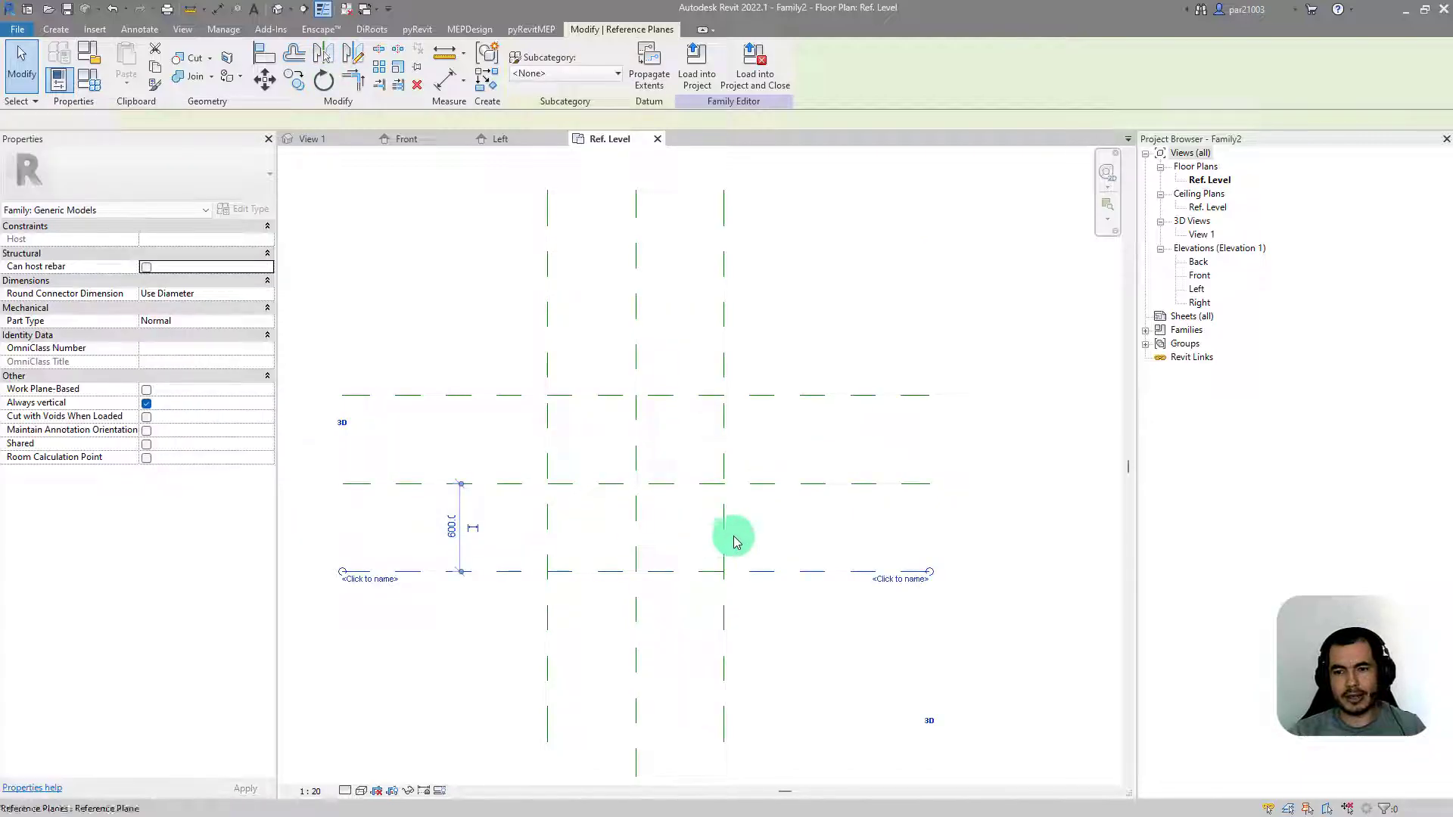
{"action": "key", "text": "Escape"}
{"action": "scroll", "coordinate": [791, 493], "scroll_direction": "down", "scroll_amount": 2}
{"action": "scroll", "coordinate": [779, 429], "scroll_direction": "up", "scroll_amount": 3}
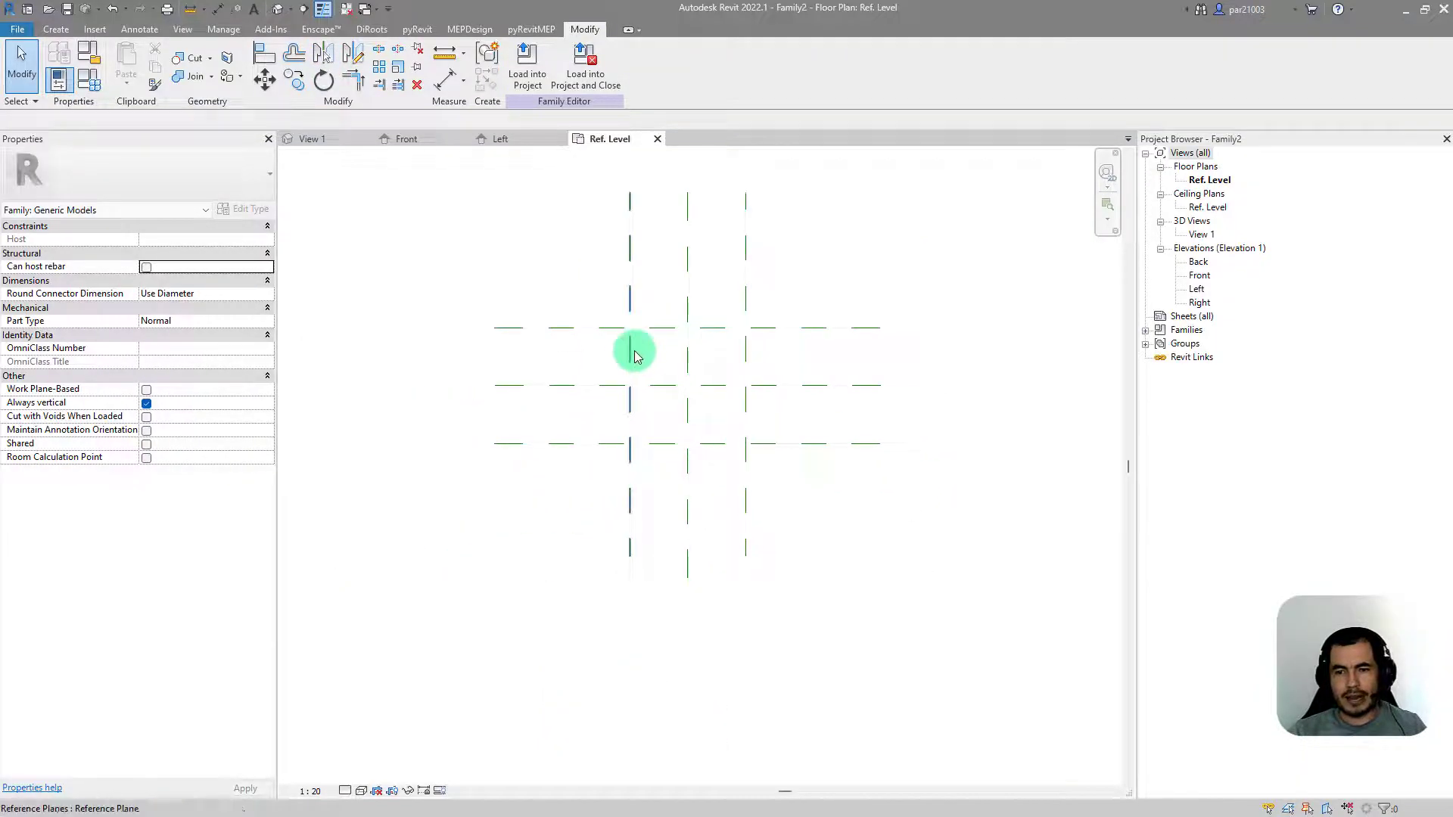
{"action": "scroll", "coordinate": [575, 439], "scroll_direction": "down", "scroll_amount": 3}
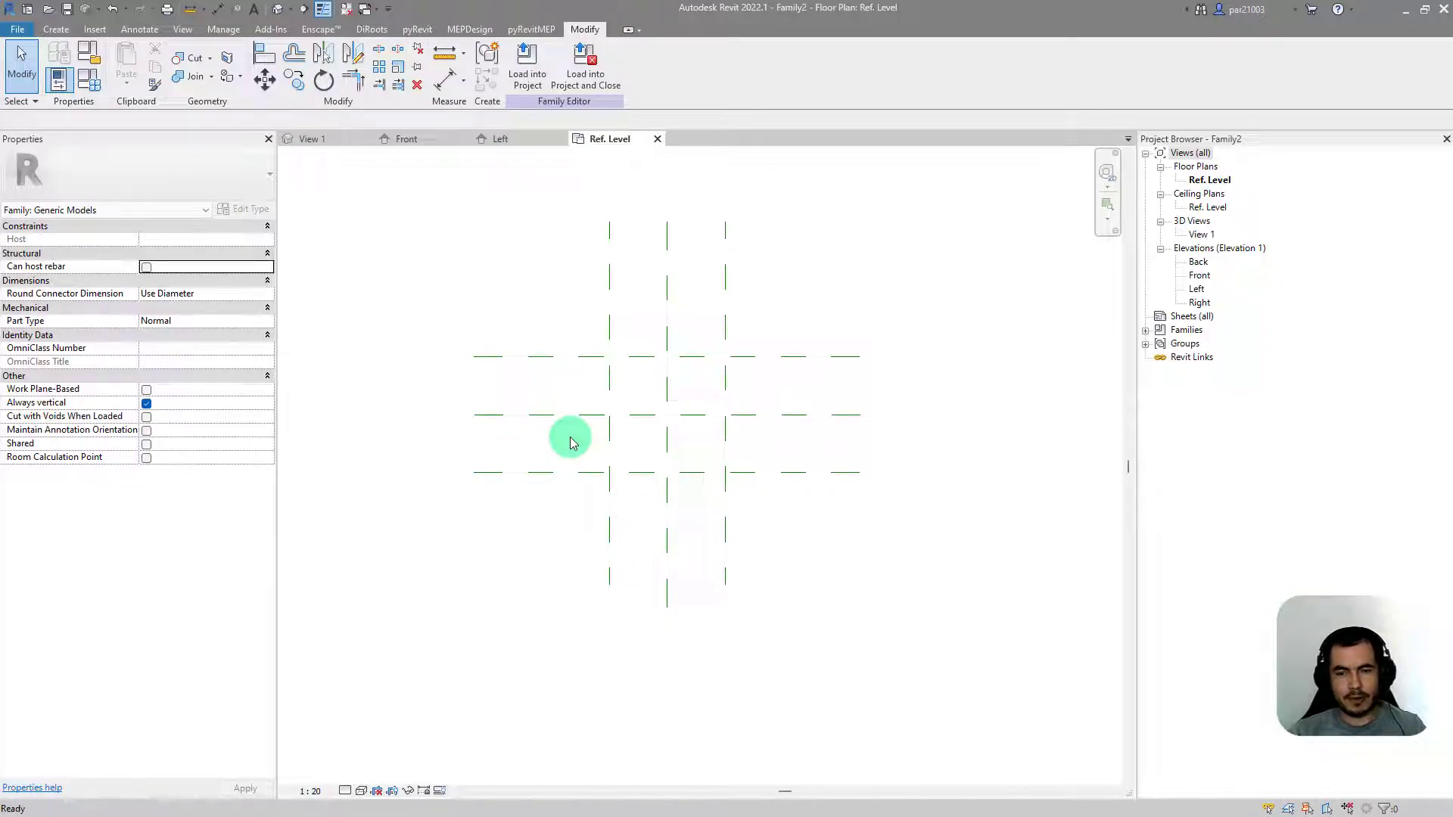
Step: Place a continuous aligned dimension across the three vertical reference planes, above the upper horizontal plane
{"action": "key", "text": "i"}
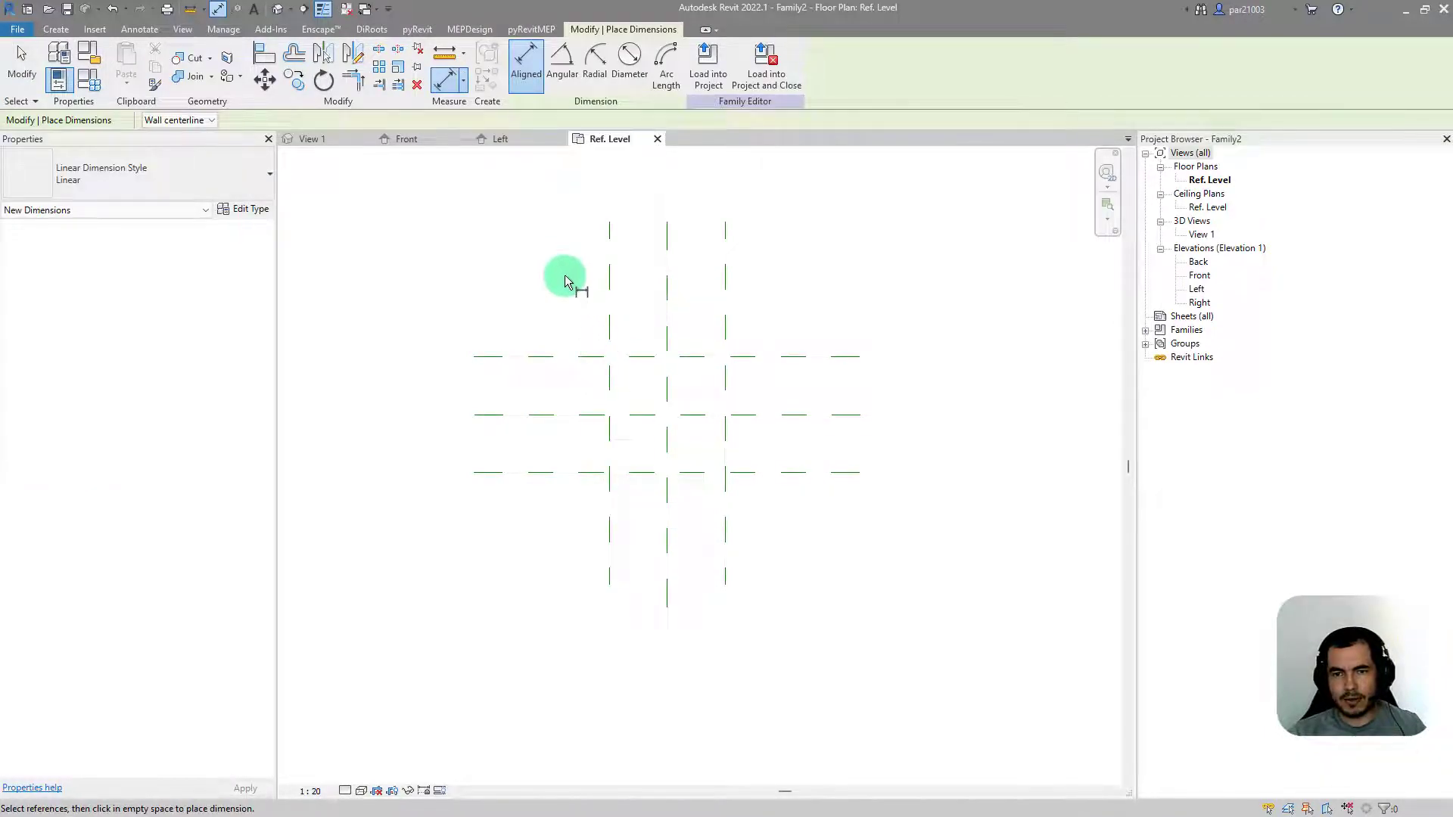
{"action": "key", "text": "Escape"}
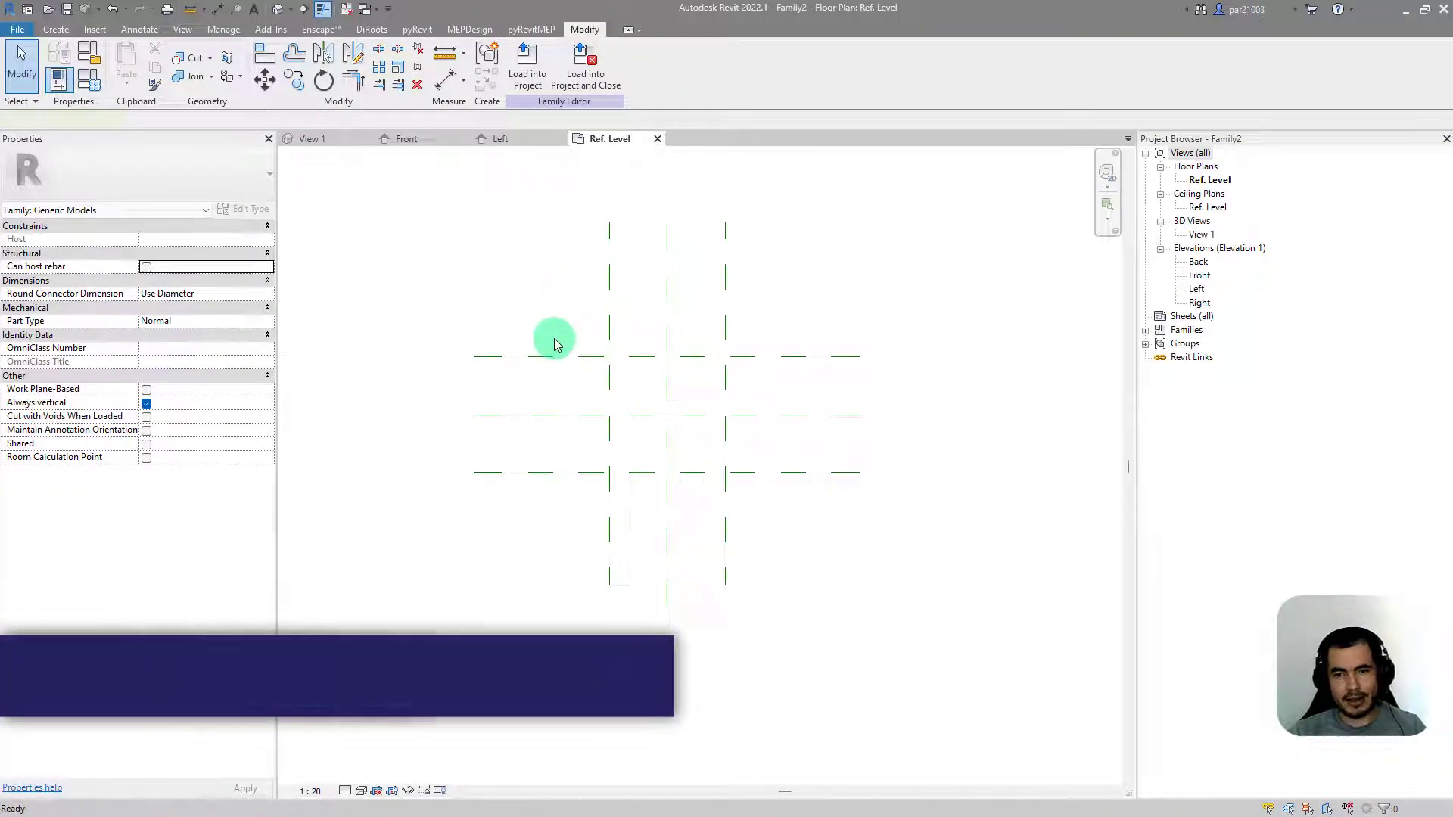
{"action": "key", "text": "d"}
{"action": "key", "text": "i"}
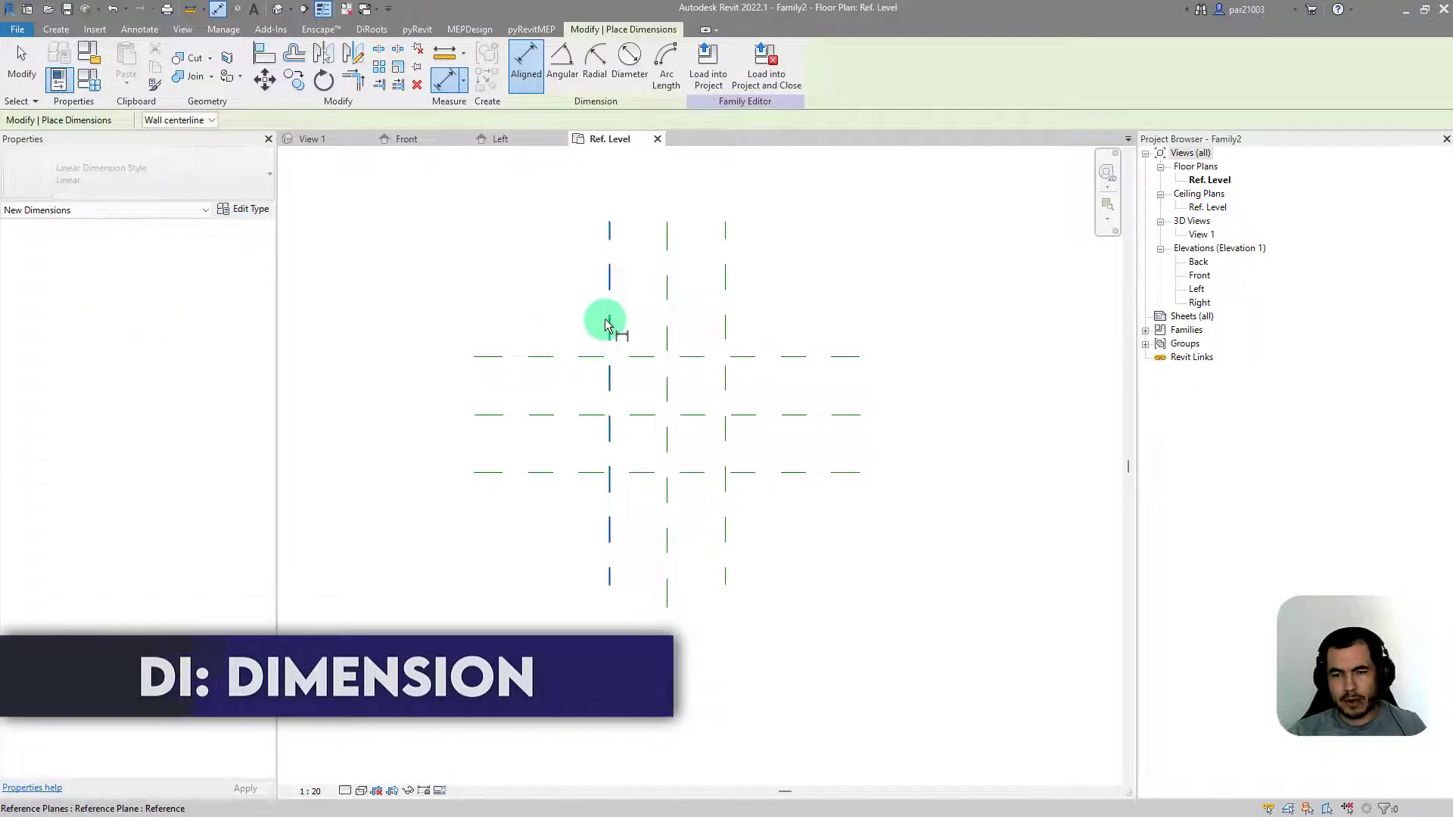
{"action": "left_click", "coordinate": [607, 326]}
{"action": "left_click", "coordinate": [668, 324]}
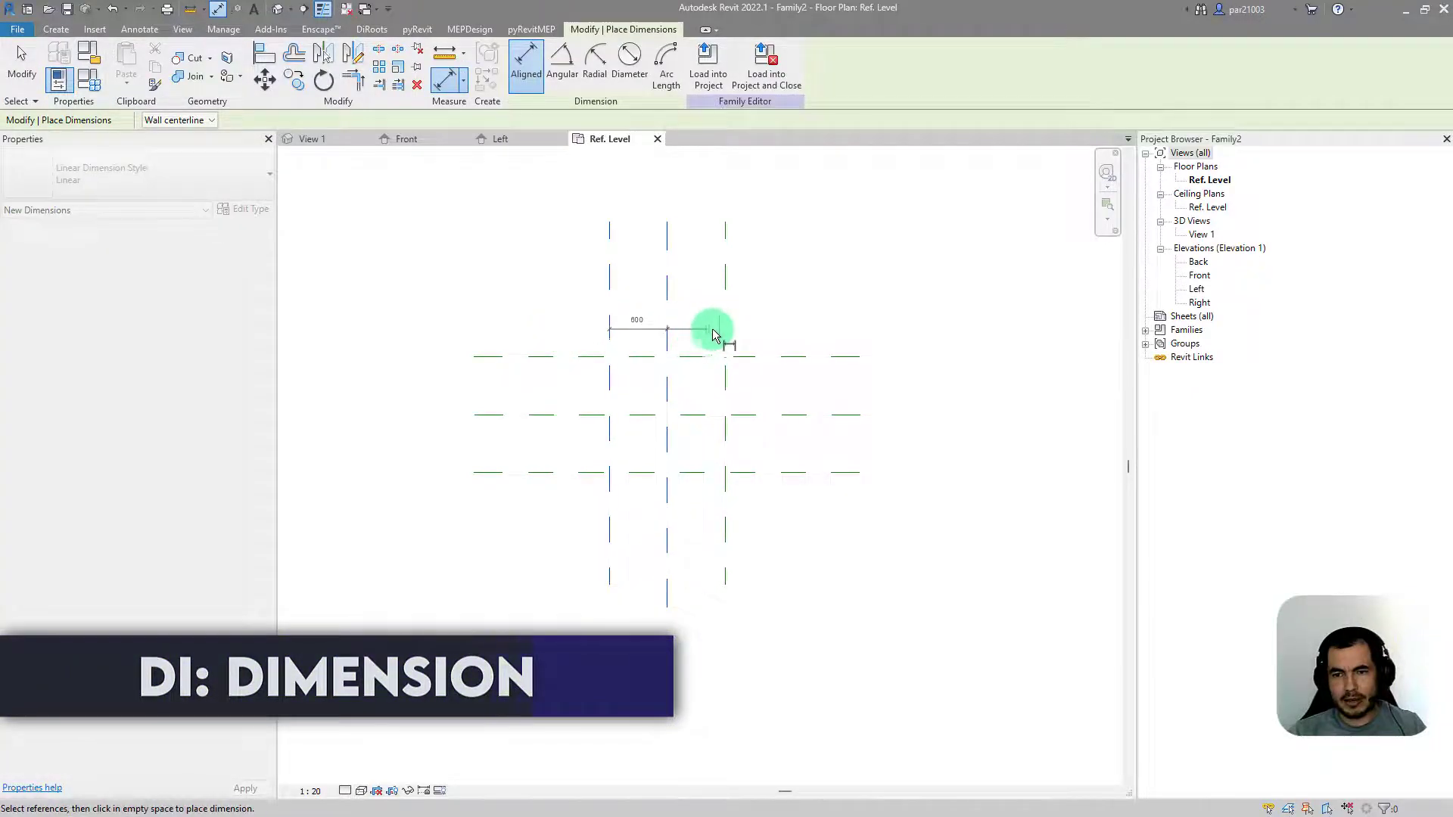
{"action": "left_click", "coordinate": [725, 325]}
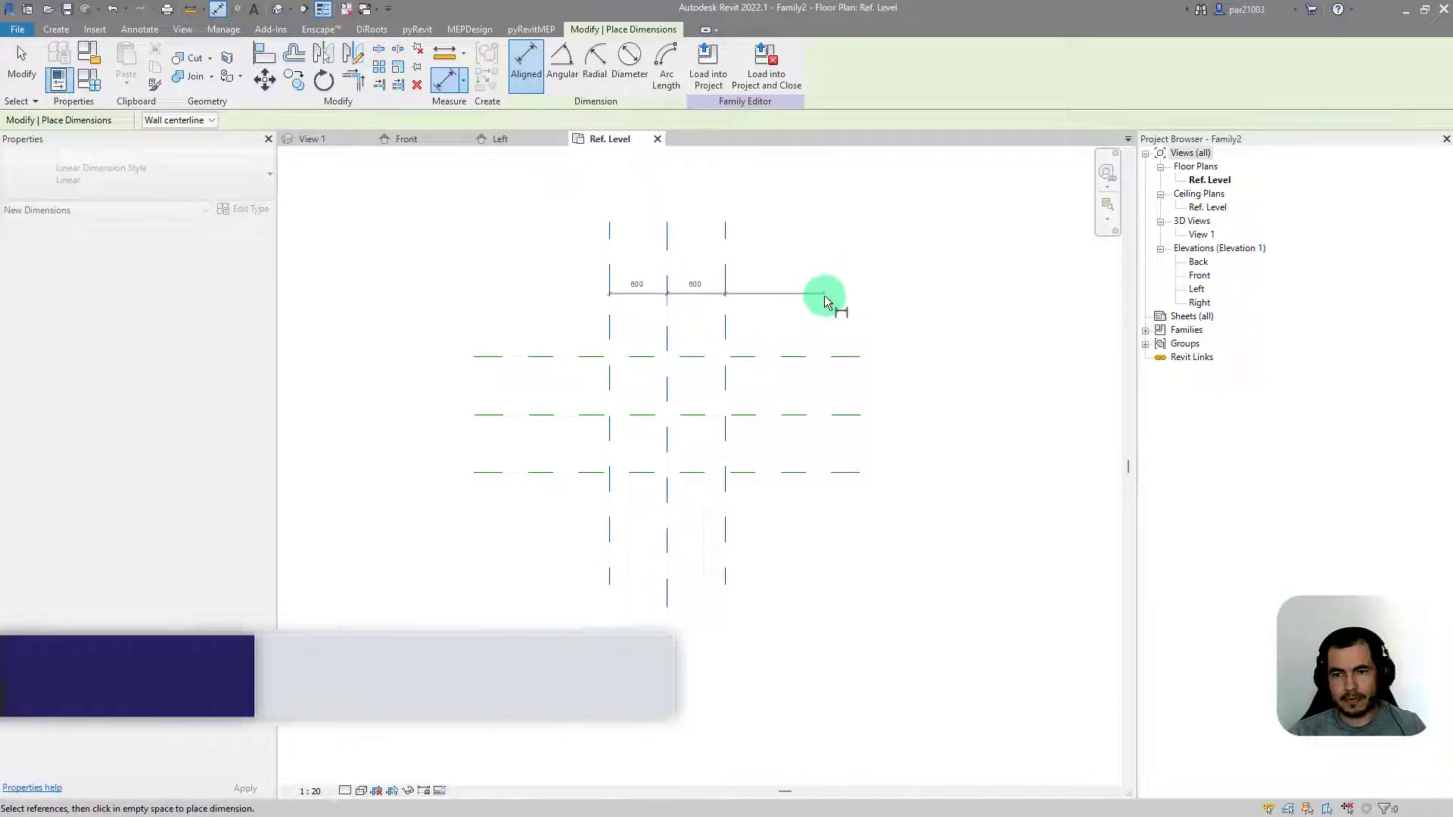
{"action": "left_click", "coordinate": [804, 303]}
Step: Place a continuous aligned dimension across the three horizontal reference planes, to the right of the vertical planes
{"action": "left_click", "coordinate": [803, 356]}
{"action": "left_click", "coordinate": [802, 415]}
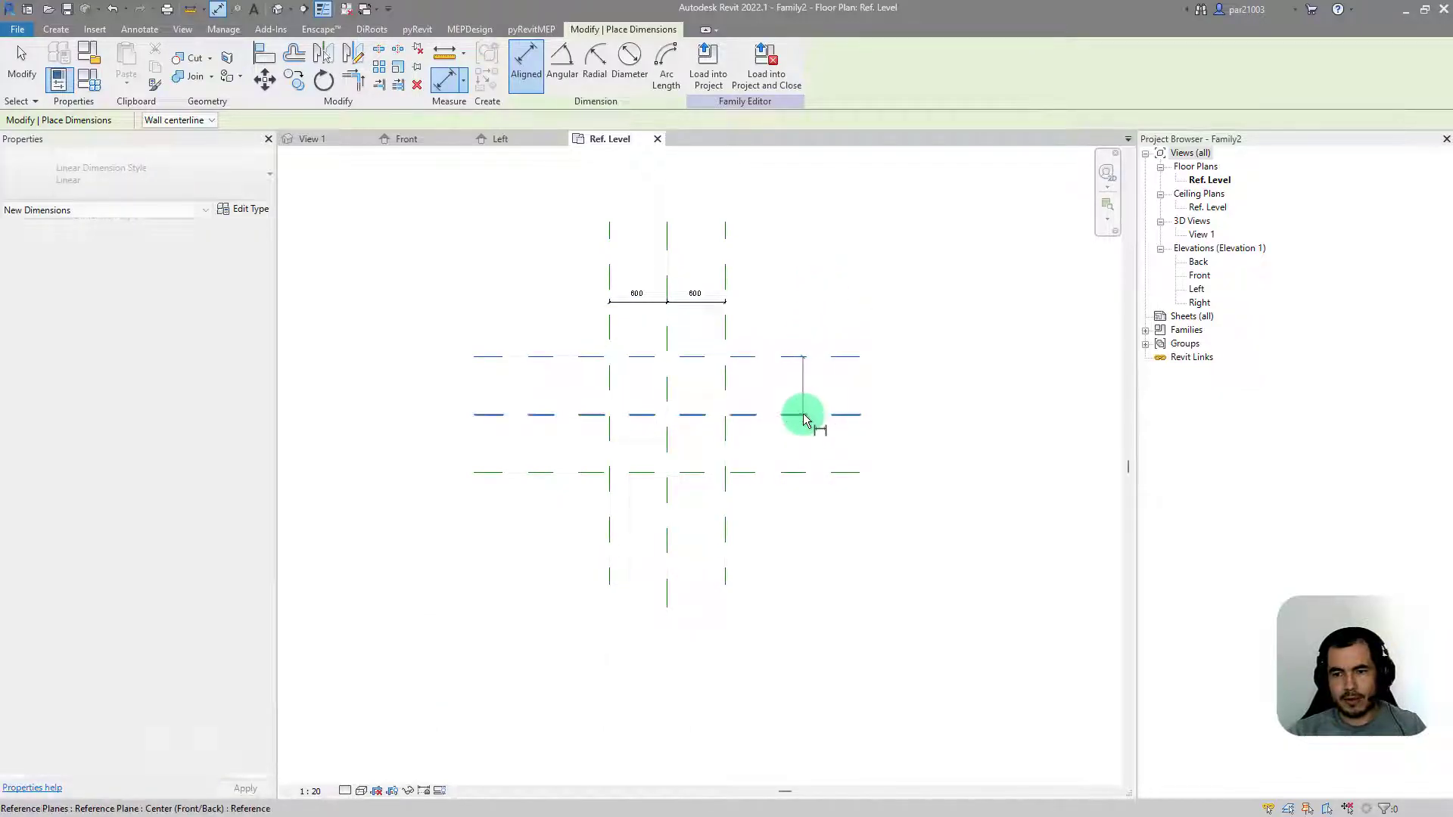
{"action": "left_click", "coordinate": [803, 473]}
{"action": "left_click", "coordinate": [808, 534]}
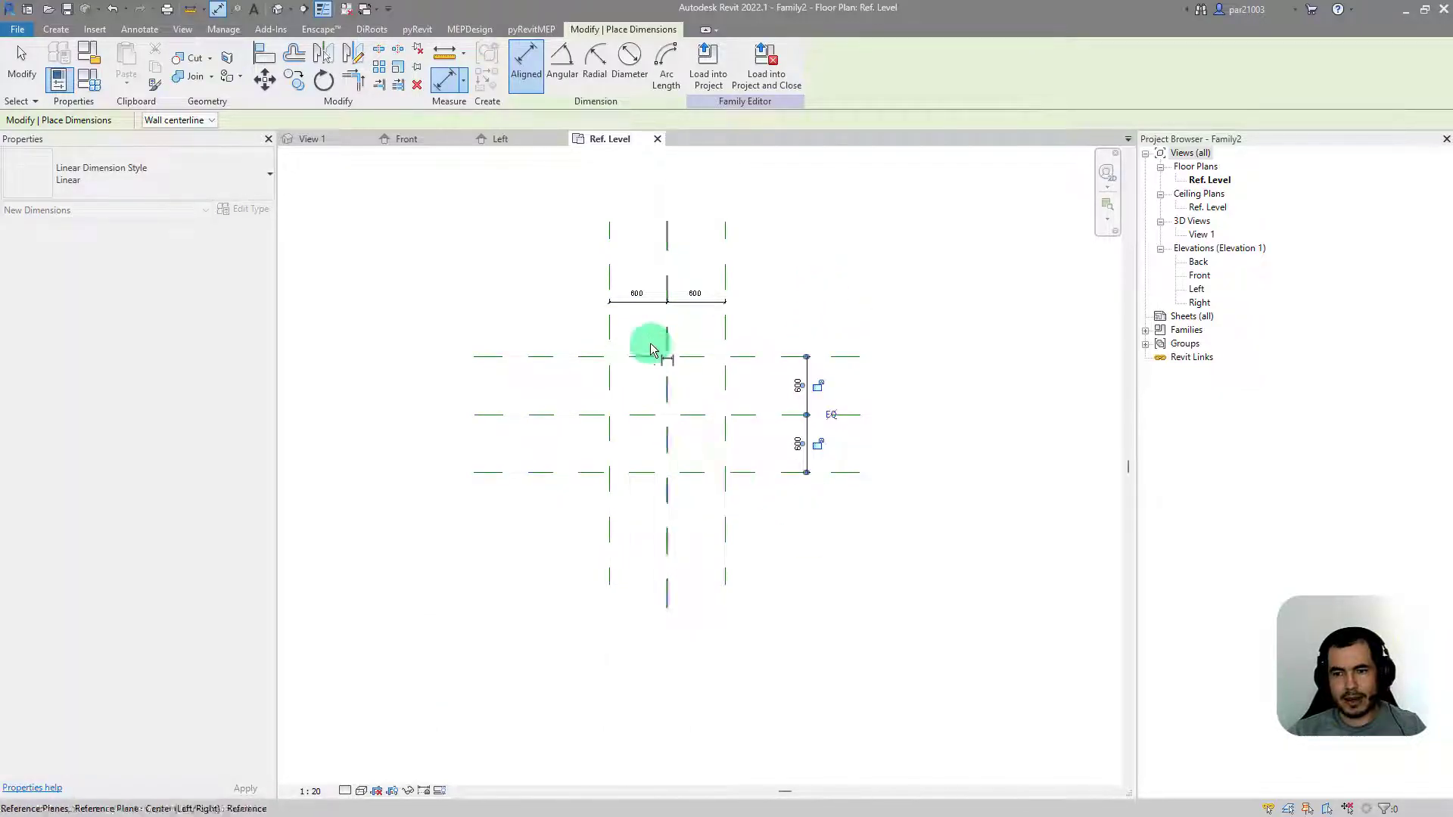
Step: Add an overall aligned dimension between the two outer vertical reference planes, above the continuous dimension
{"action": "left_click", "coordinate": [612, 273]}
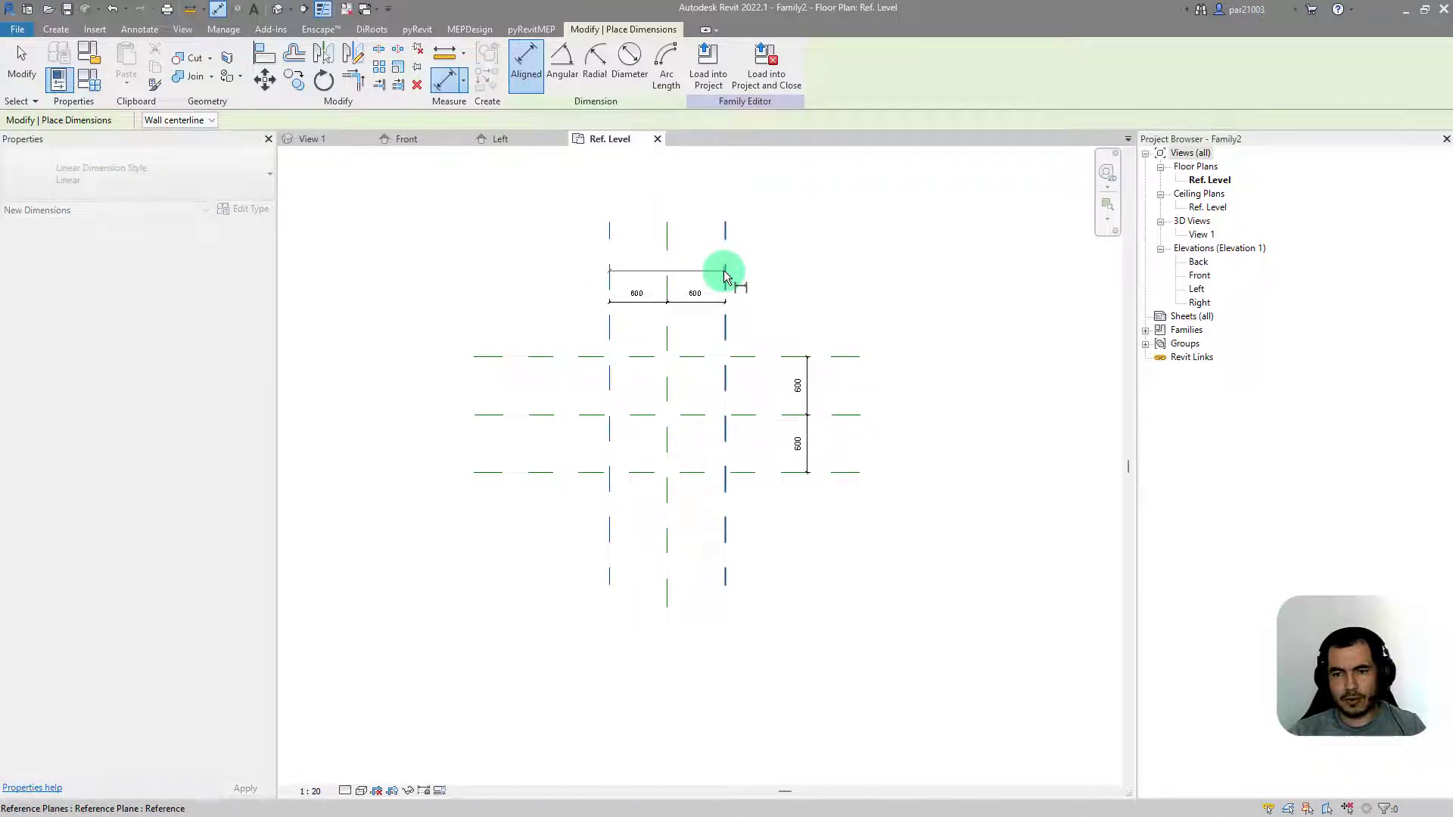
{"action": "scroll", "coordinate": [725, 274], "scroll_direction": "up", "scroll_amount": 2}
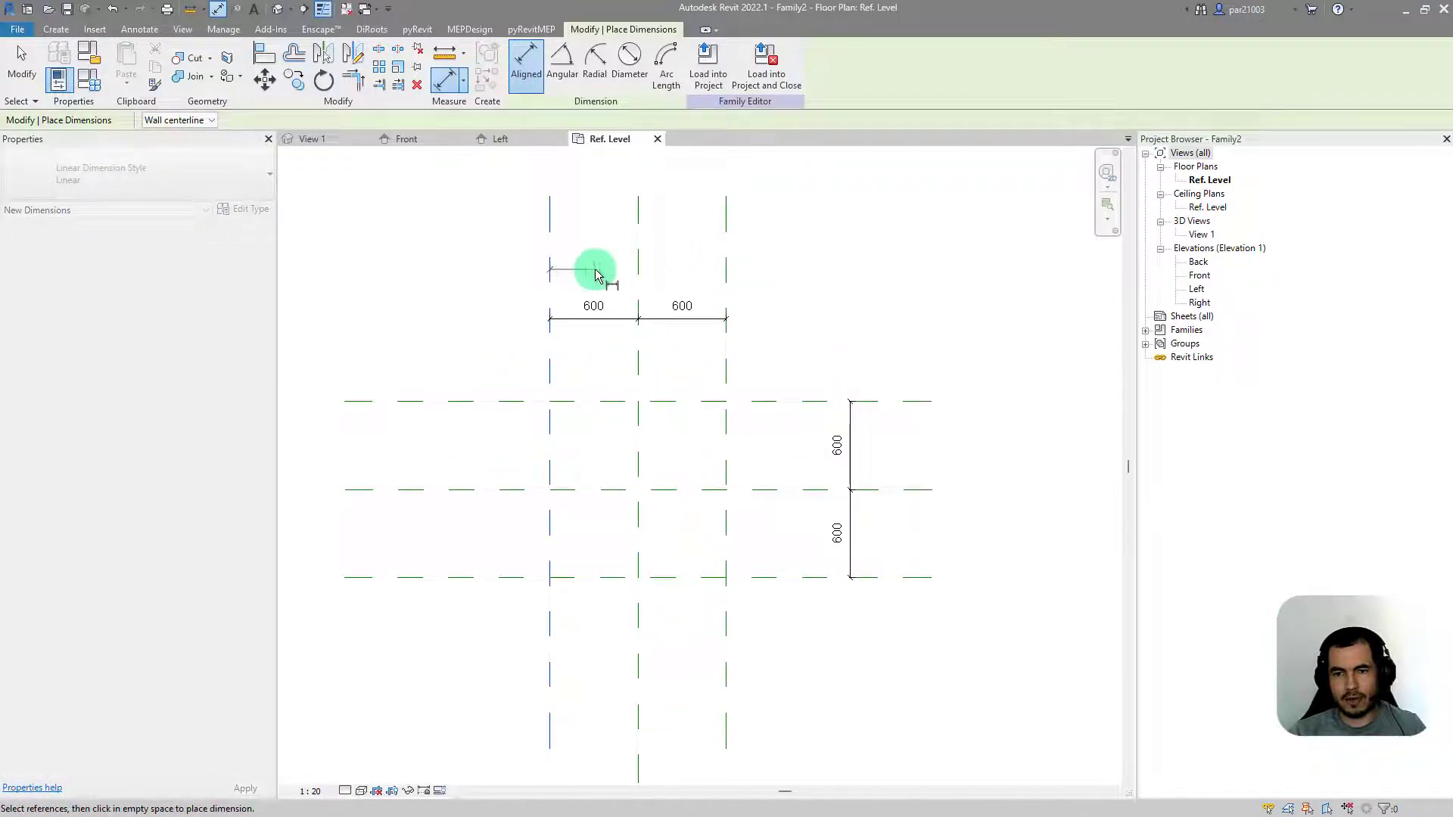
{"action": "left_click", "coordinate": [726, 278]}
{"action": "left_click", "coordinate": [806, 280]}
Step: Add an overall aligned dimension between the two outer horizontal reference planes, outside the continuous dimension
{"action": "left_click", "coordinate": [917, 404]}
{"action": "left_click", "coordinate": [910, 577]}
{"action": "left_click", "coordinate": [913, 634]}
{"action": "key", "text": "Escape"}
{"action": "key", "text": "Escape"}
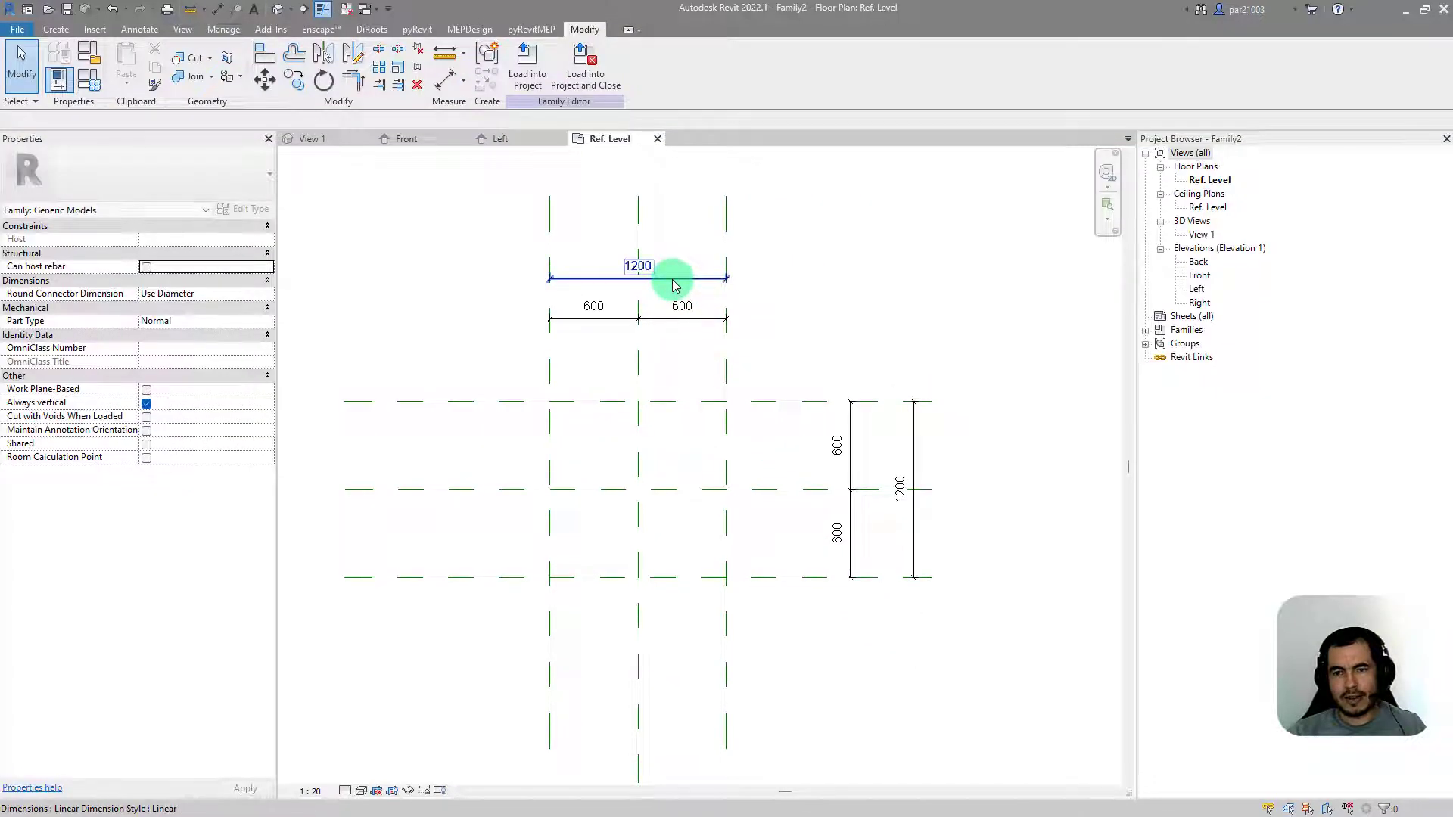
Step: Label the overall dimension between the outer vertical reference planes with a new instance parameter A grouped under Dimensions
{"action": "left_click", "coordinate": [675, 280]}
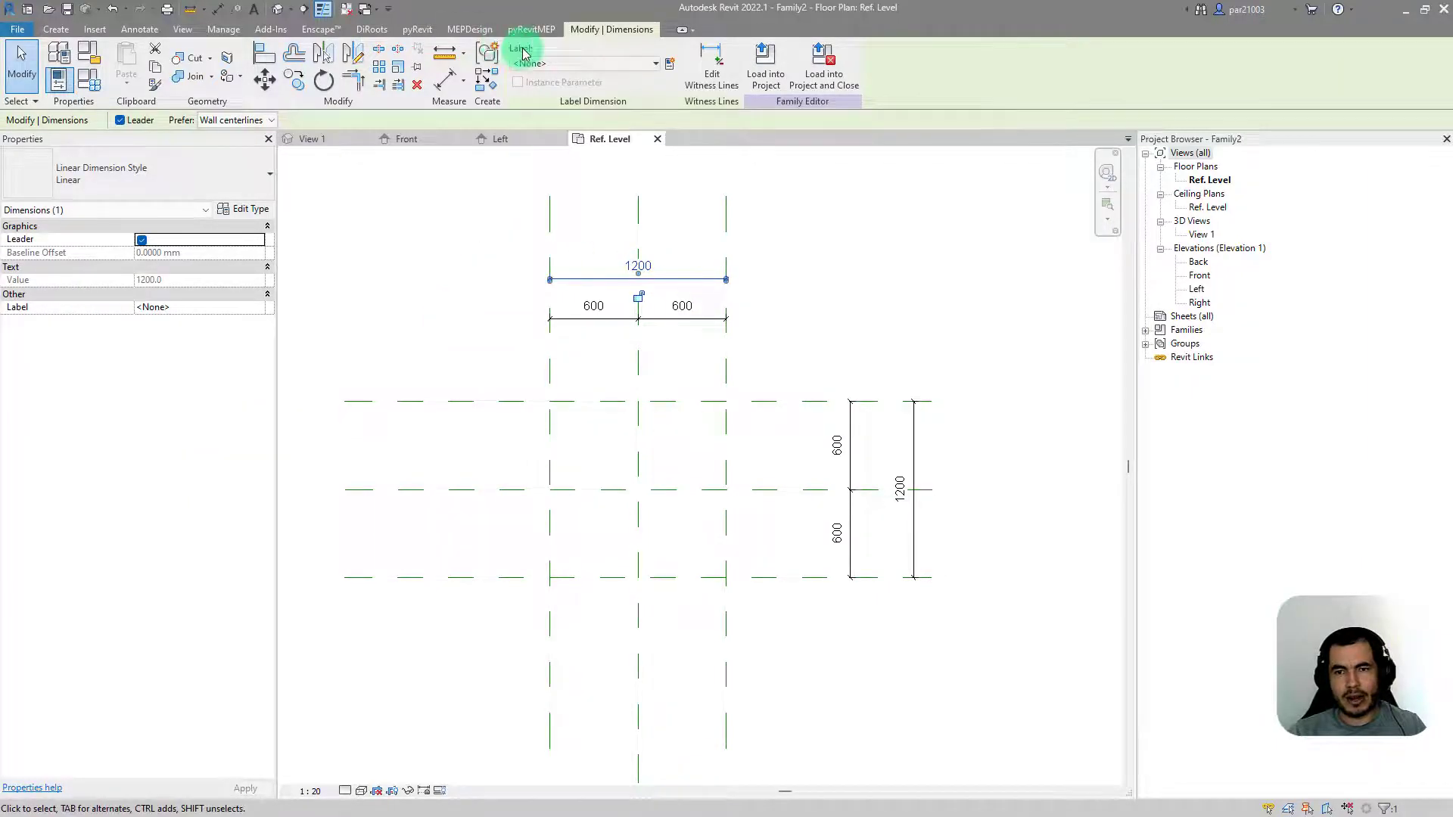
{"action": "left_click", "coordinate": [670, 63]}
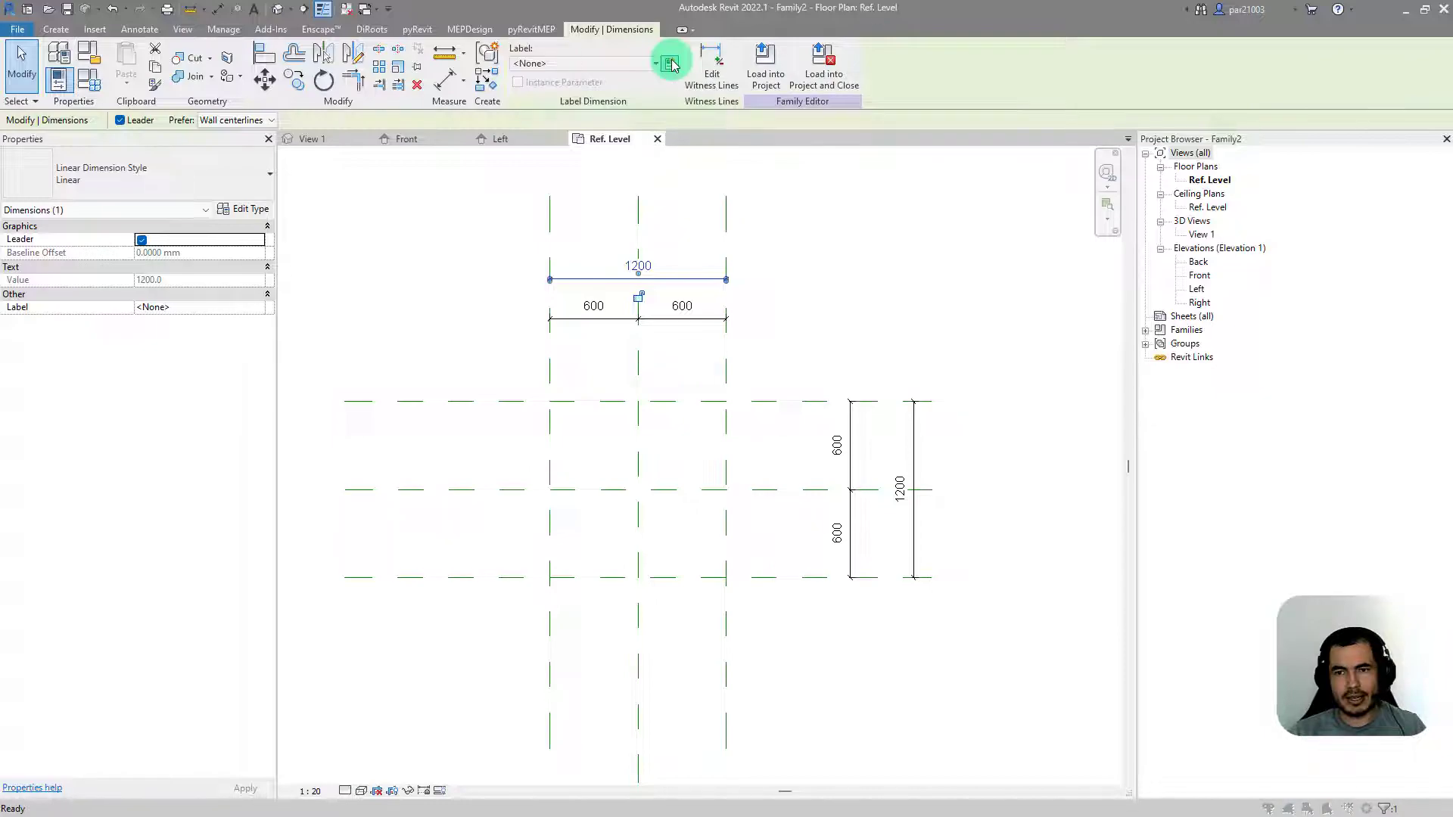
{"action": "left_click", "coordinate": [741, 237]}
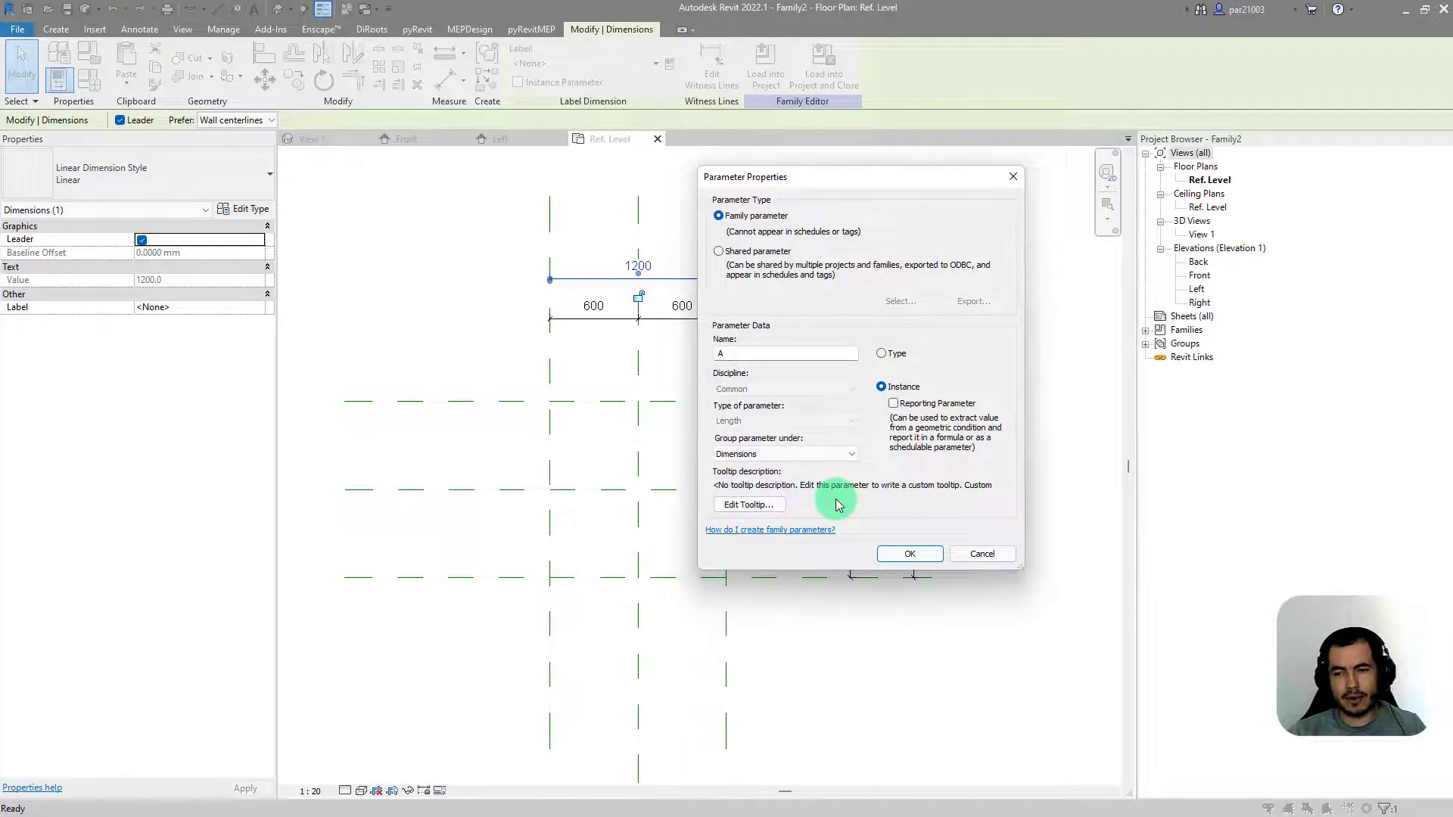
{"action": "left_click", "coordinate": [908, 555]}
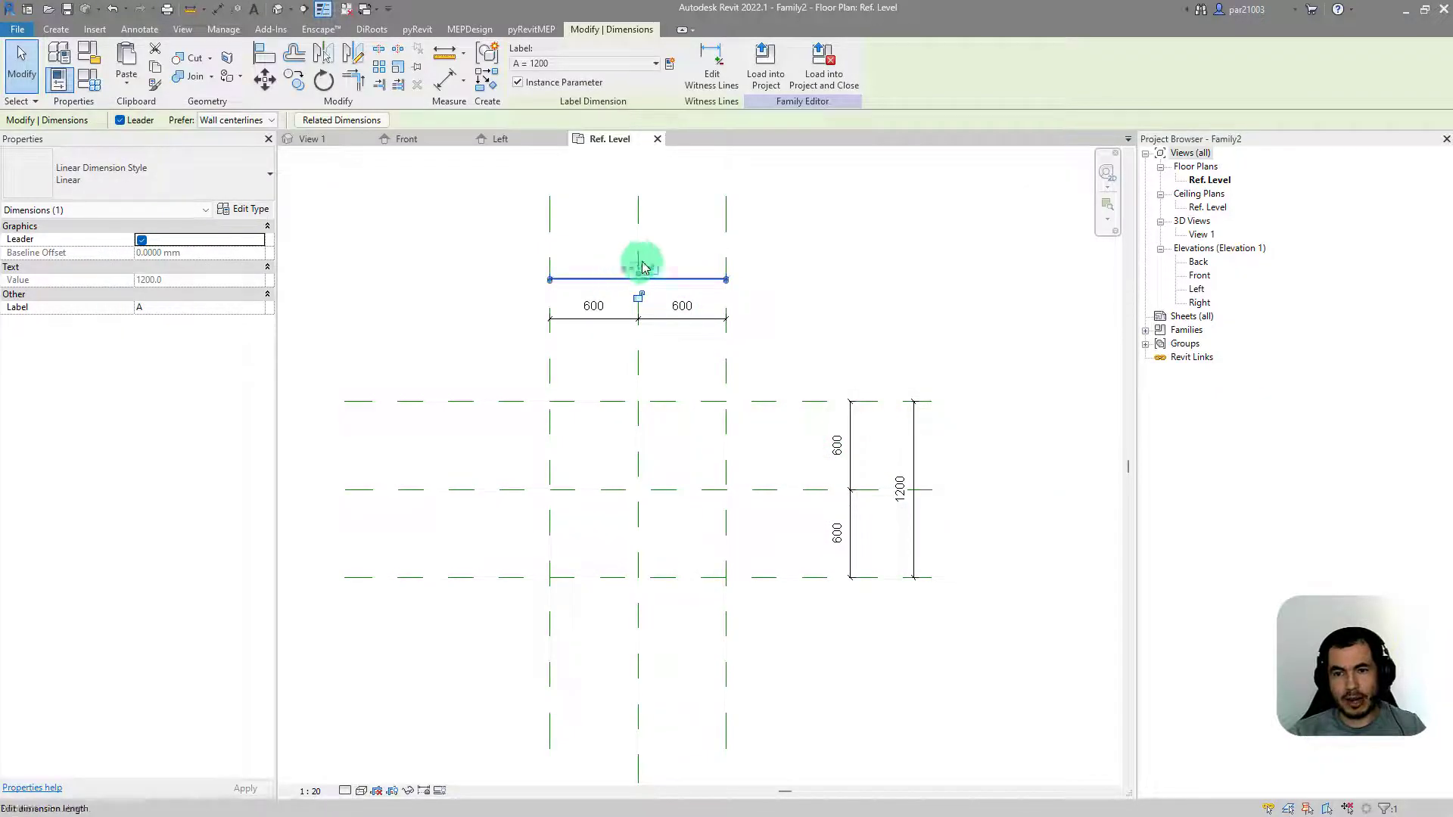
{"action": "scroll", "coordinate": [643, 266], "scroll_direction": "up", "scroll_amount": 2}
{"action": "scroll", "coordinate": [651, 287], "scroll_direction": "down", "scroll_amount": 2}
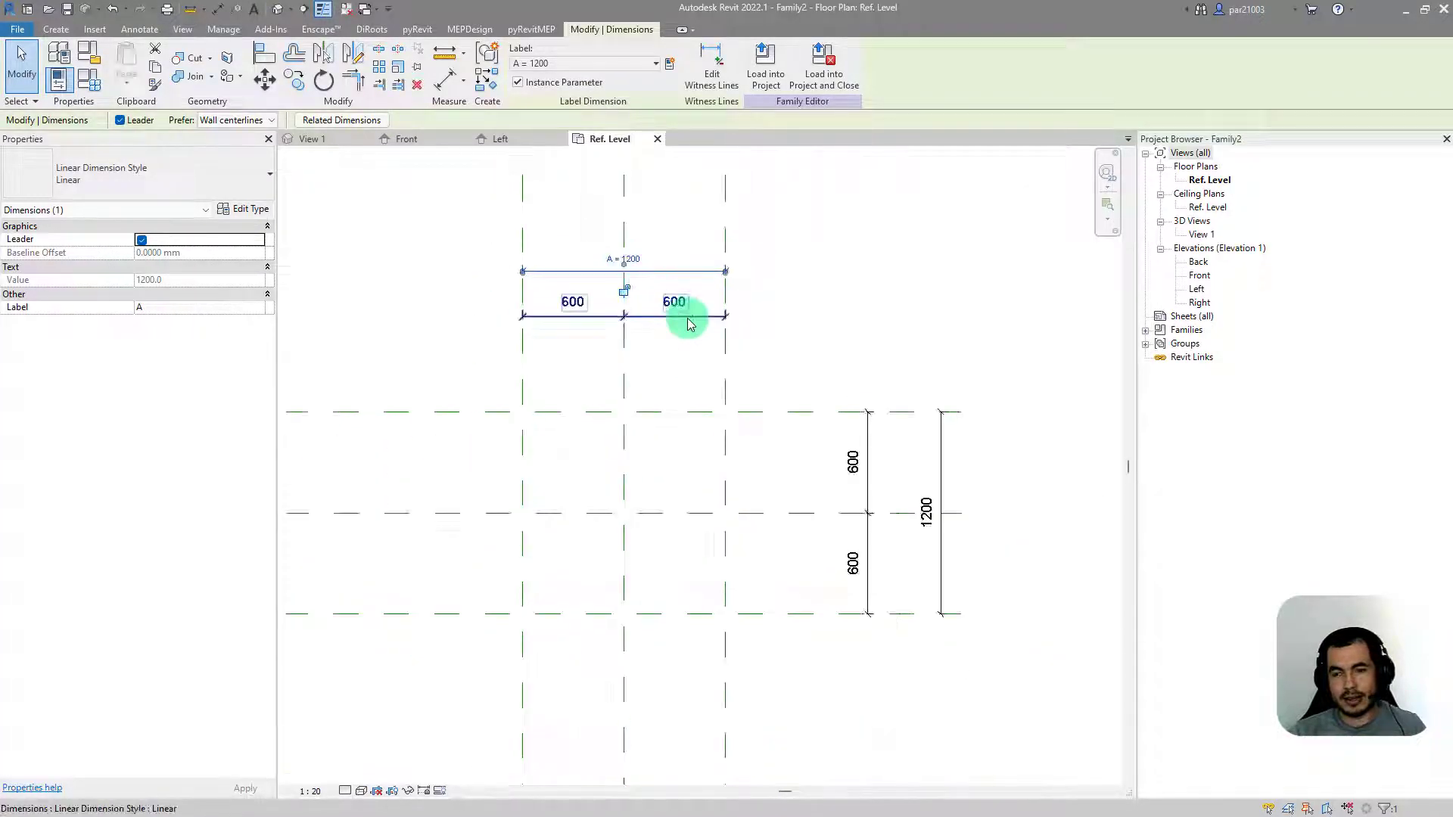
{"action": "left_click", "coordinate": [818, 404]}
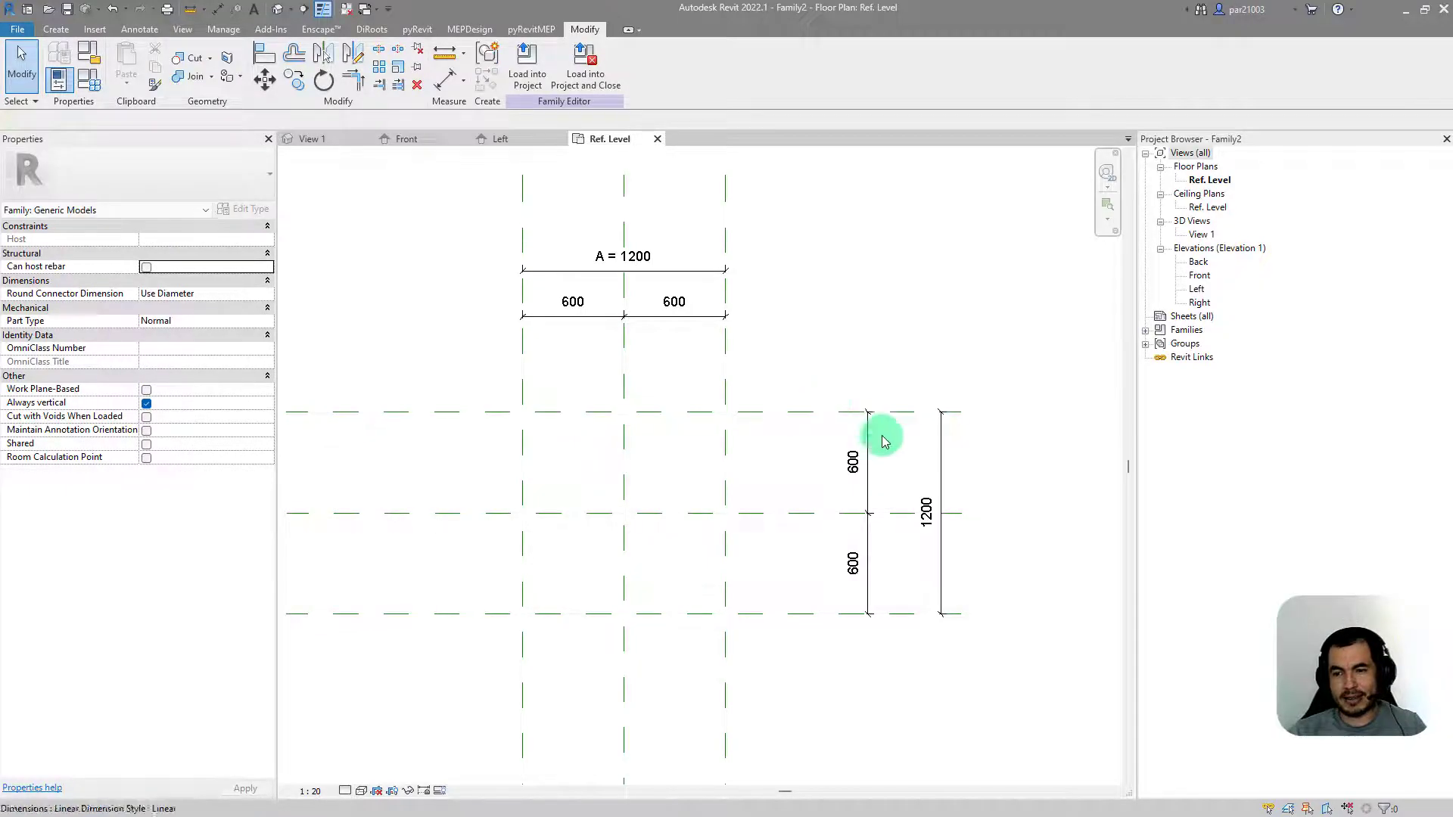
Step: Label the overall dimension between the outer horizontal reference planes with a new instance parameter B
{"action": "left_click", "coordinate": [942, 458]}
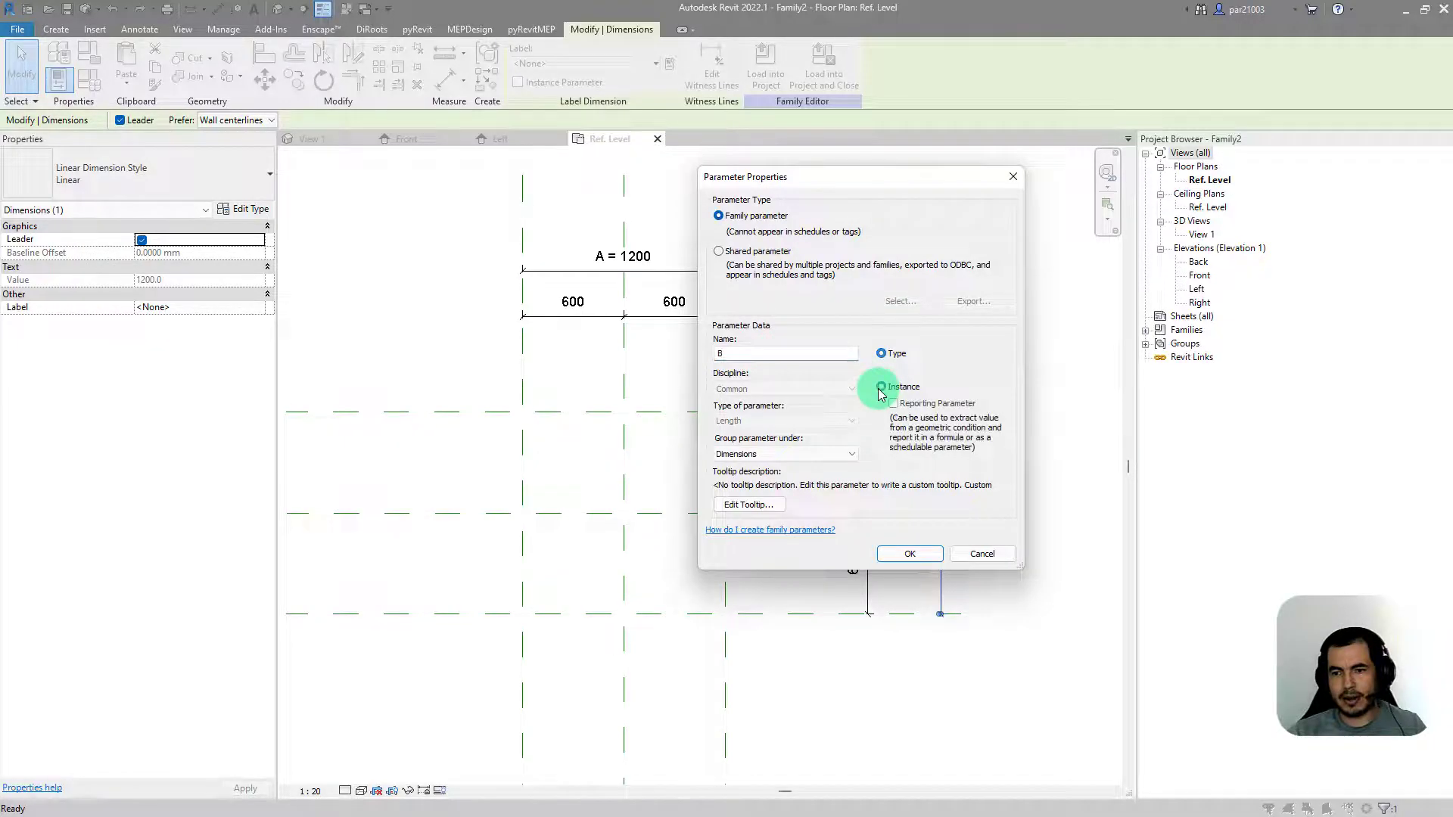
{"action": "left_click", "coordinate": [913, 554]}
{"action": "left_click", "coordinate": [878, 340]}
{"action": "scroll", "coordinate": [875, 341], "scroll_direction": "down", "scroll_amount": 3}
{"action": "scroll", "coordinate": [779, 350], "scroll_direction": "up", "scroll_amount": 3}
{"action": "scroll", "coordinate": [747, 331], "scroll_direction": "down", "scroll_amount": 2}
{"action": "left_click", "coordinate": [732, 334]}
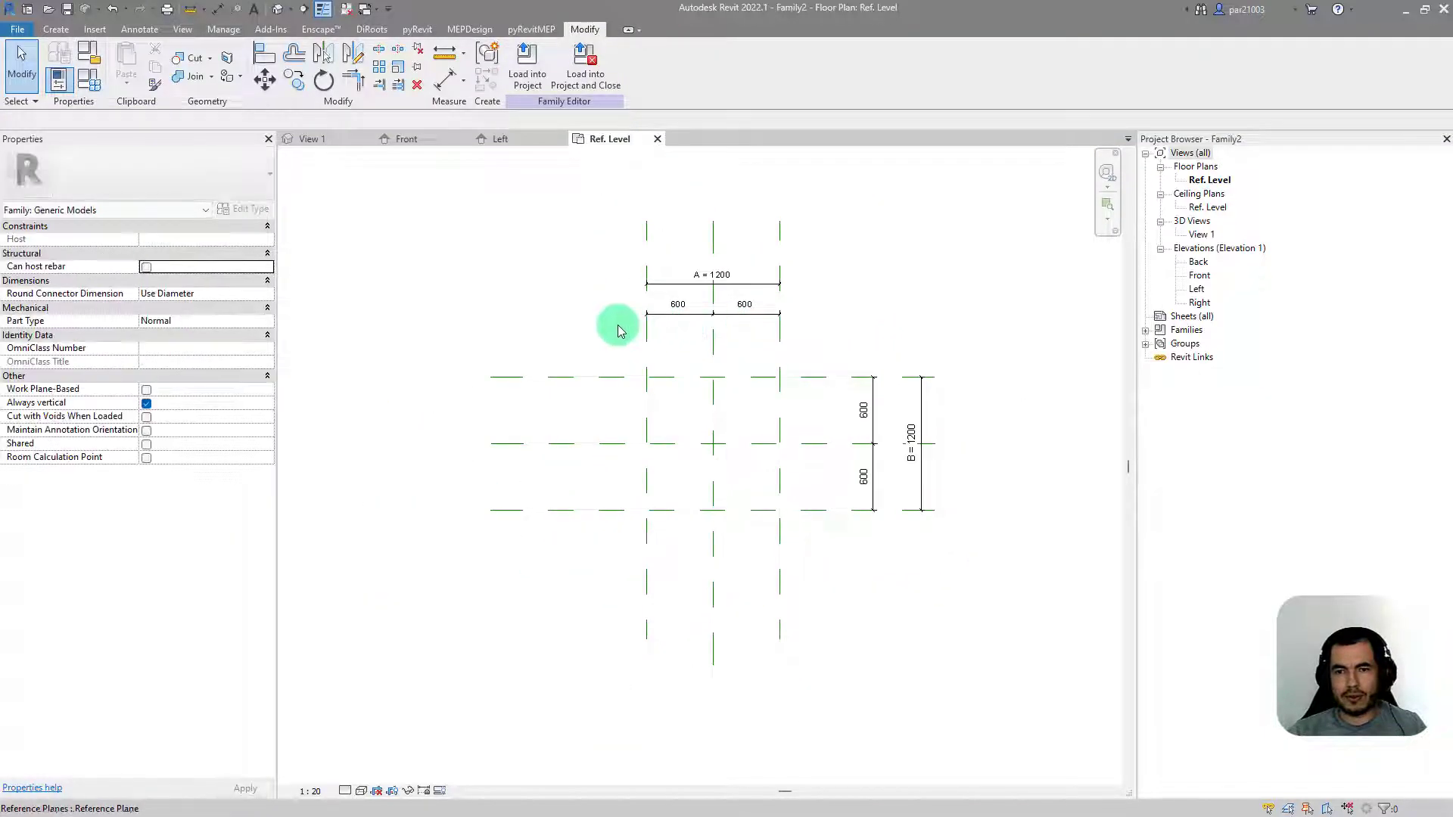
Step: In the Left elevation, draw two horizontal reference planes about 521 mm and 821 mm below the Ref. Level
{"action": "left_click", "coordinate": [503, 141]}
{"action": "scroll", "coordinate": [805, 463], "scroll_direction": "down", "scroll_amount": 2}
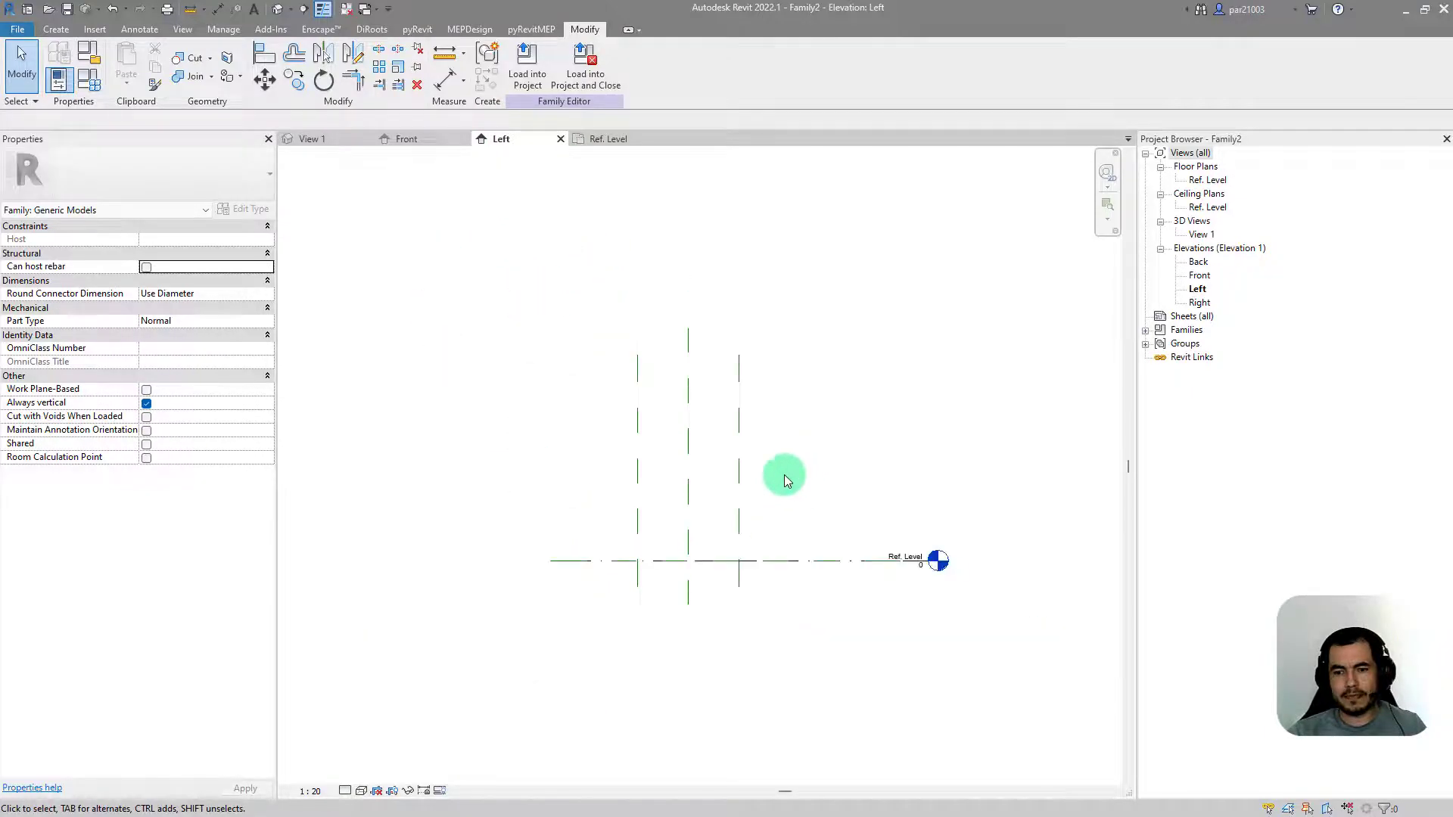
{"action": "scroll", "coordinate": [711, 506], "scroll_direction": "up", "scroll_amount": 1}
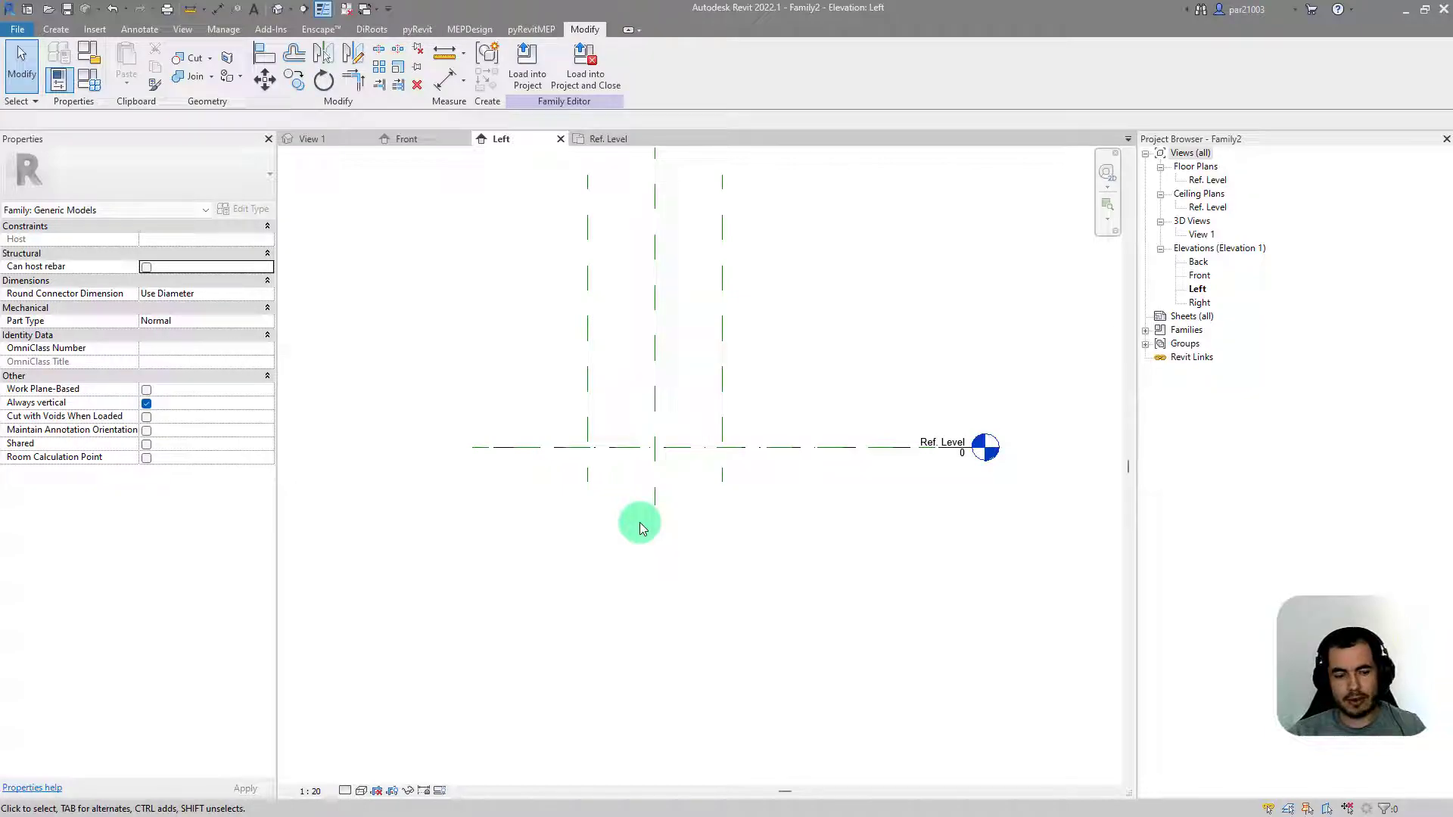
{"action": "key", "text": "r"}
{"action": "key", "text": "p"}
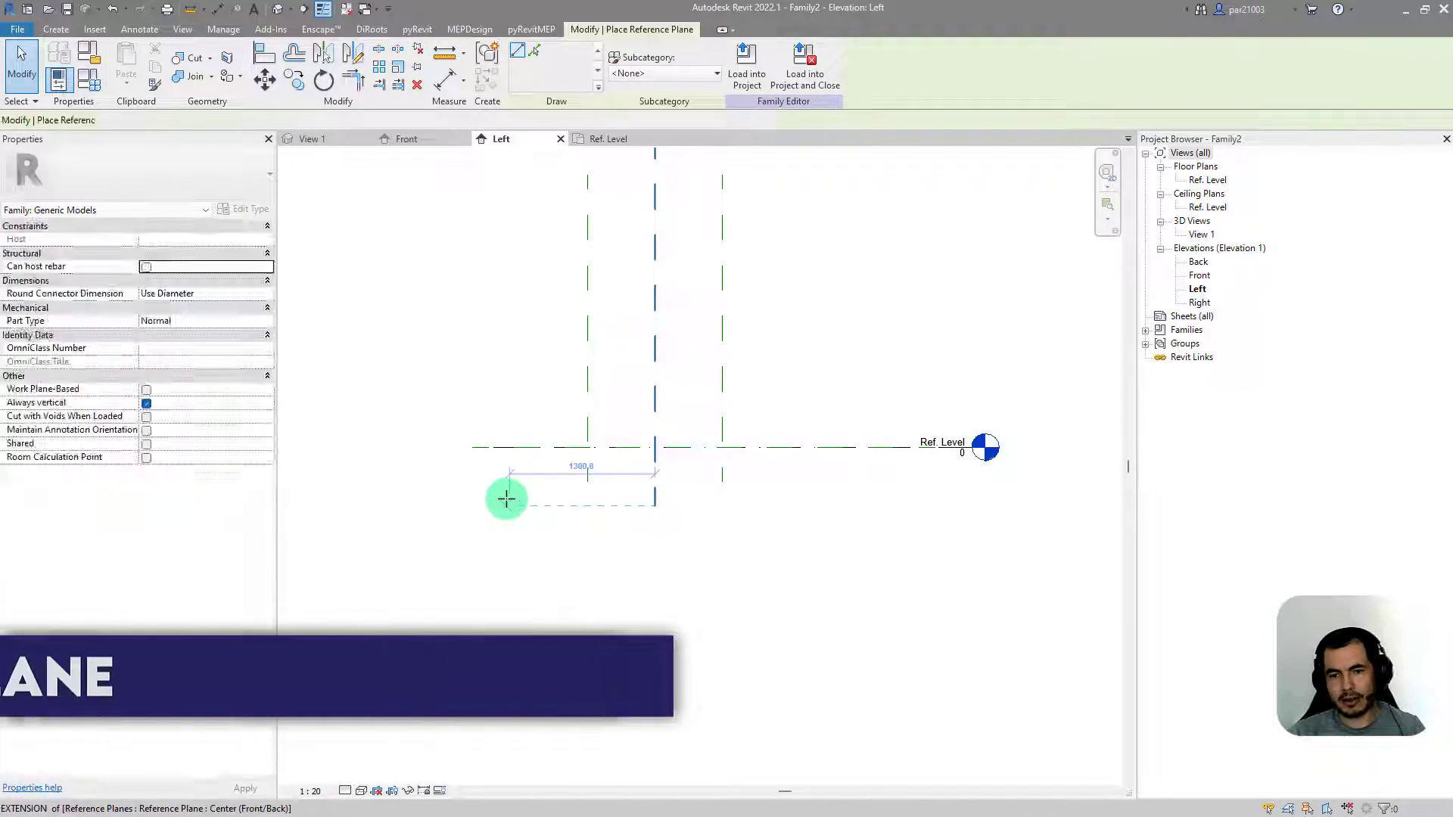
{"action": "left_click", "coordinate": [845, 505]}
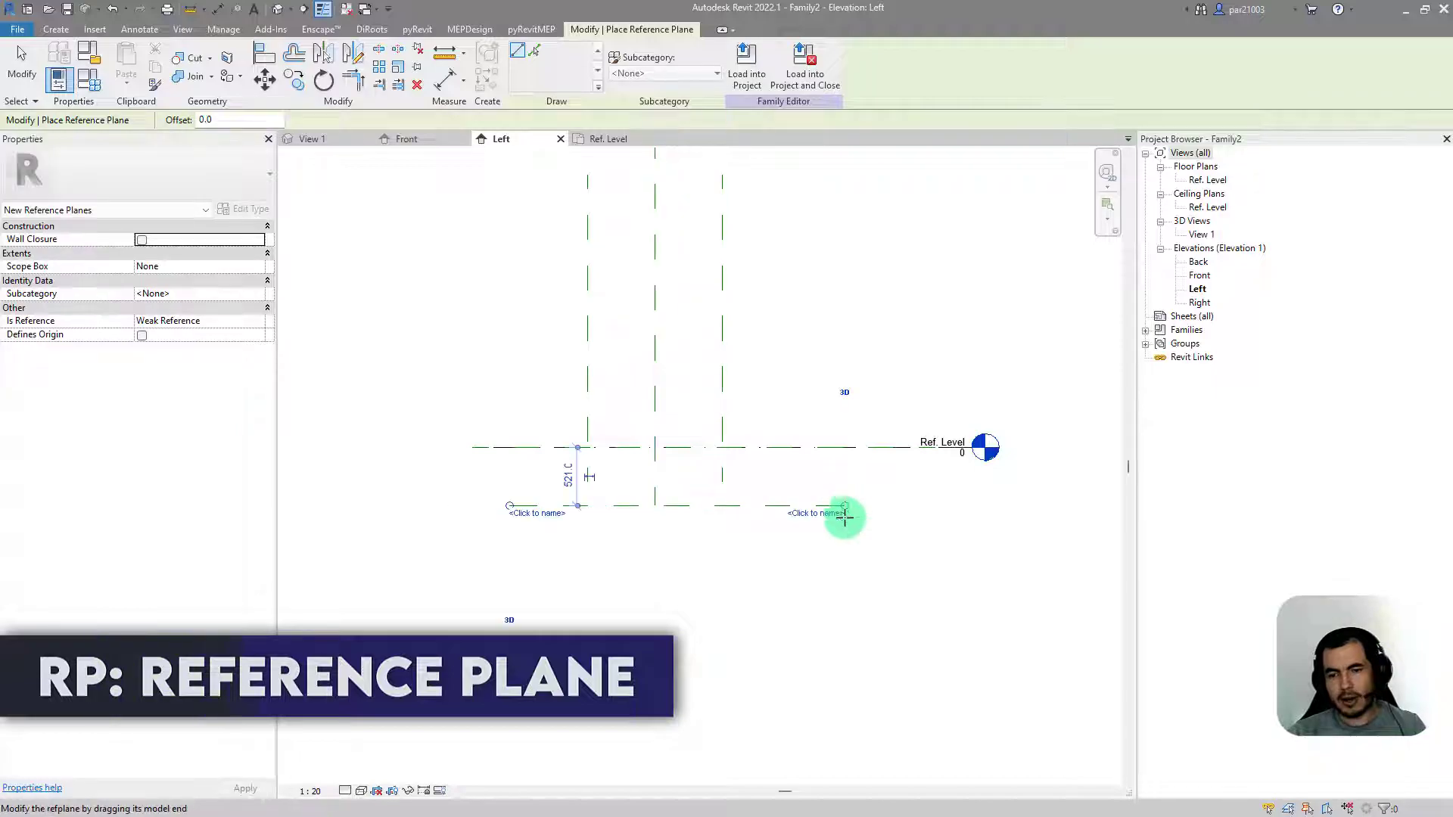
{"action": "left_click", "coordinate": [515, 539]}
{"action": "left_click", "coordinate": [845, 540]}
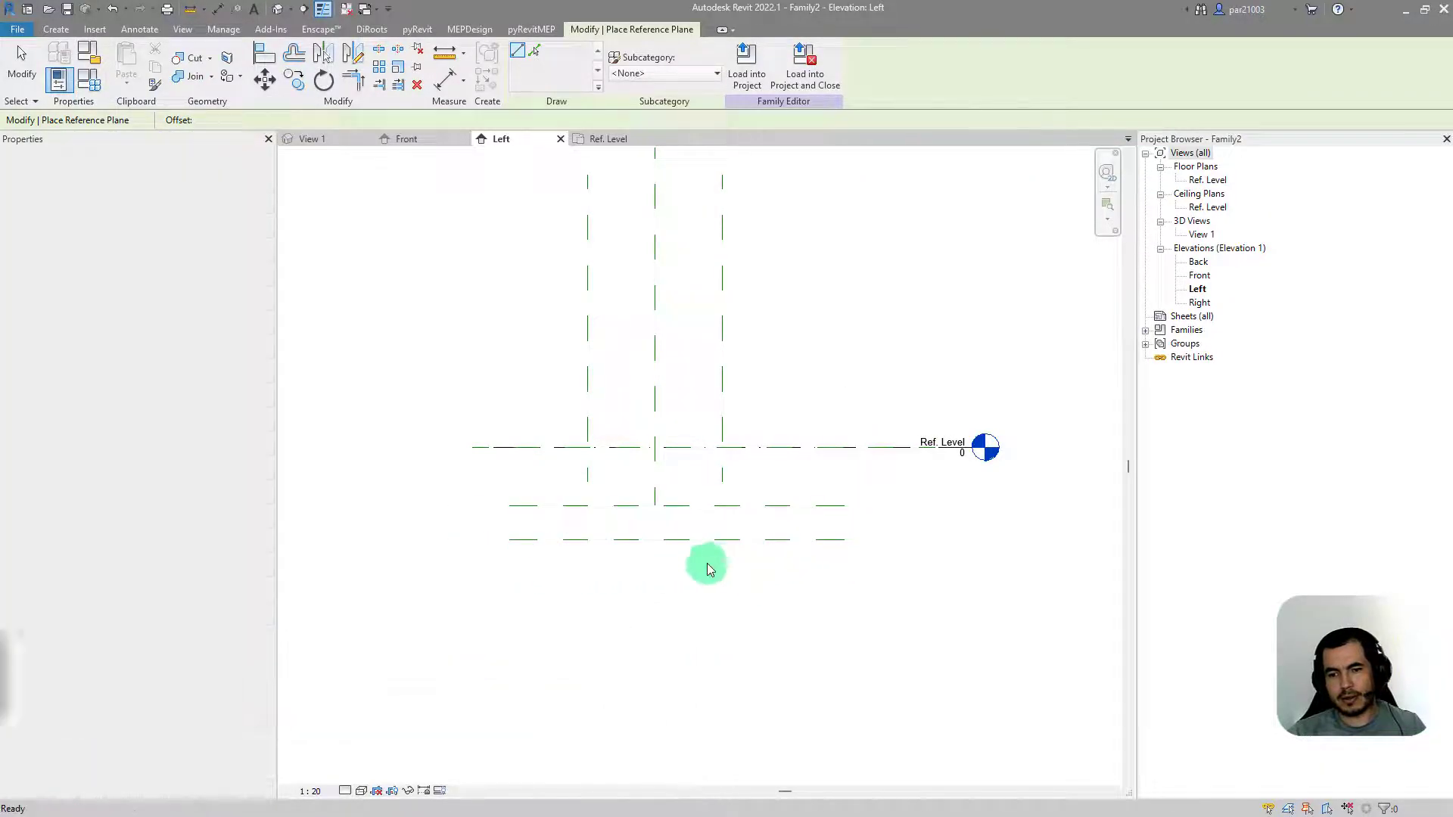
{"action": "key", "text": "Escape"}
Step: Add an aligned dimension between the Ref. Level and the upper of the two new horizontal reference planes
{"action": "scroll", "coordinate": [681, 560], "scroll_direction": "up", "scroll_amount": 3}
{"action": "key", "text": "d"}
{"action": "key", "text": "i"}
{"action": "left_click", "coordinate": [451, 467]}
{"action": "left_click", "coordinate": [439, 352]}
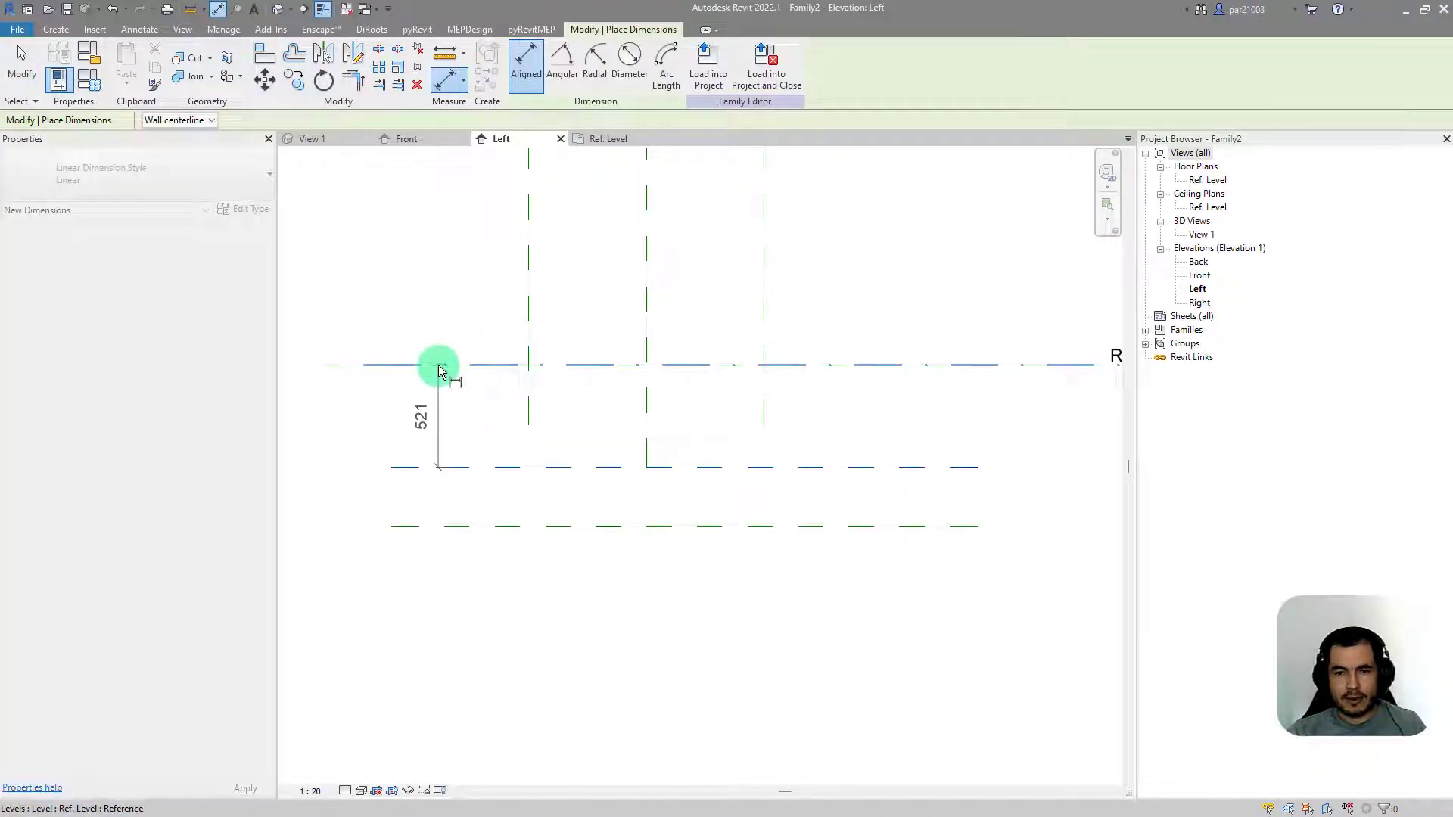
{"action": "left_click", "coordinate": [418, 382]}
{"action": "key", "text": "Escape"}
Step: Label the dimension from the Ref. Level to the upper new plane with a new instance parameter C
{"action": "left_click", "coordinate": [417, 386]}
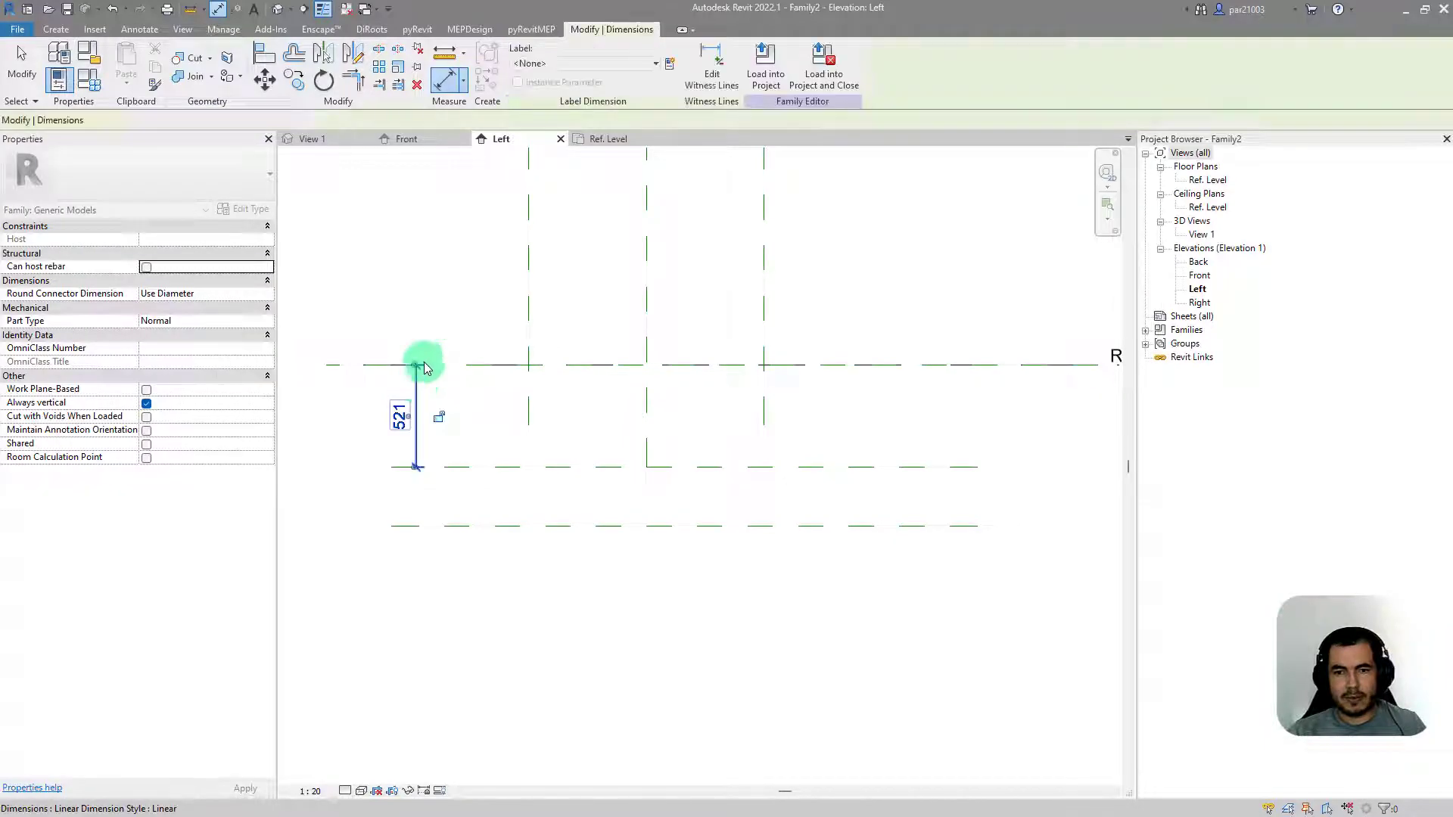
{"action": "left_click", "coordinate": [670, 64]}
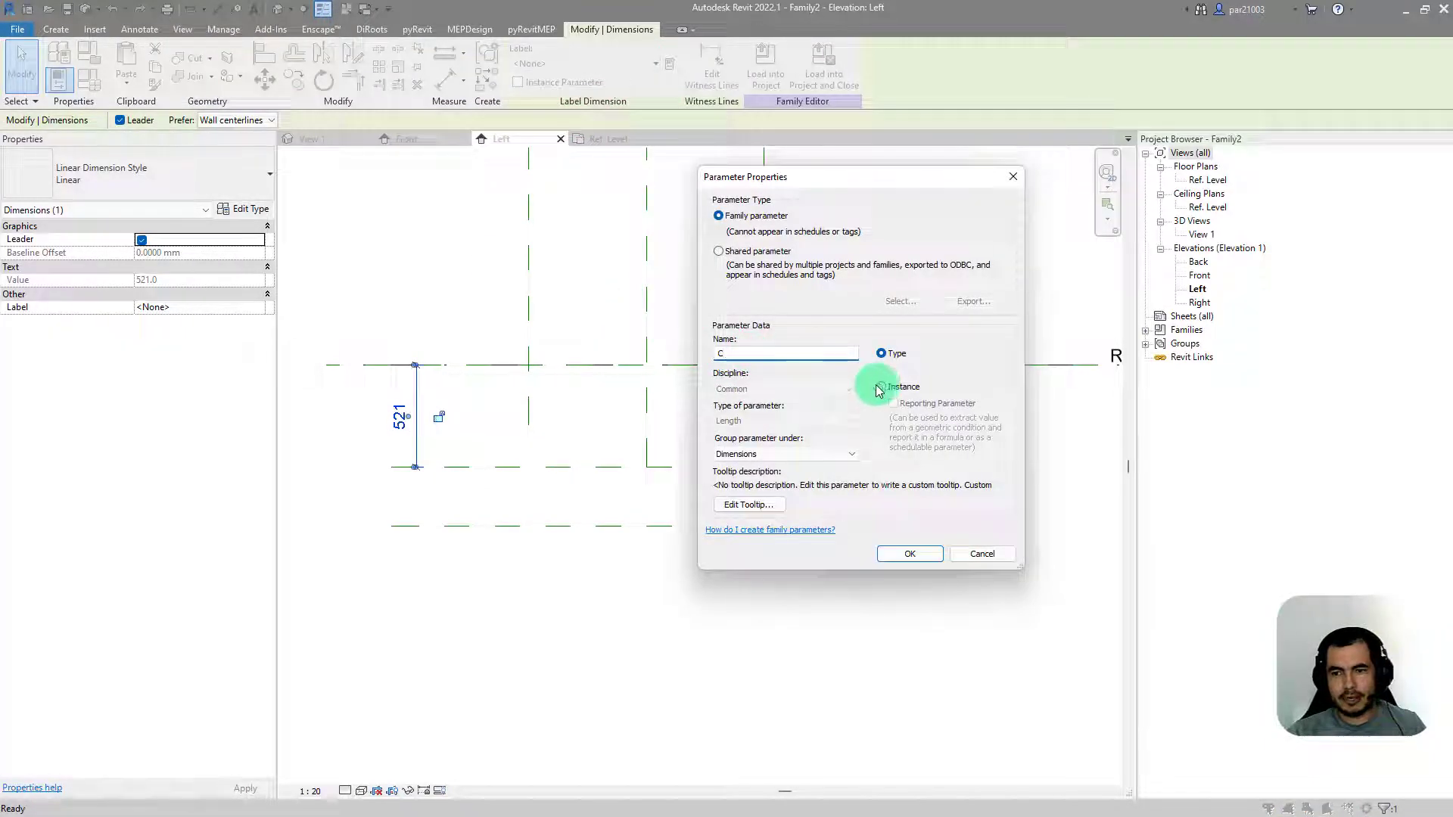
{"action": "left_click", "coordinate": [882, 389]}
{"action": "left_click", "coordinate": [912, 553]}
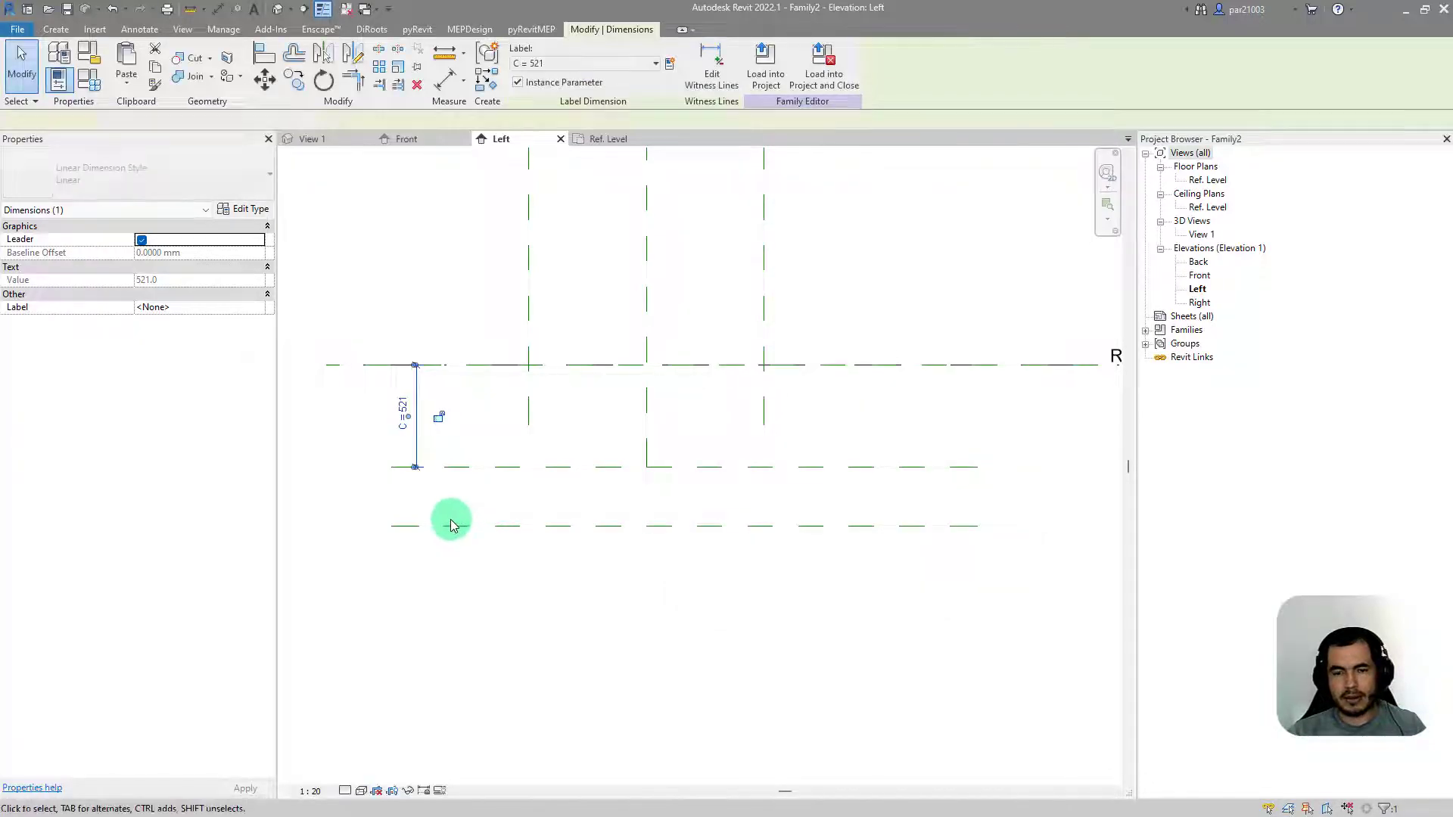
{"action": "key", "text": "Escape"}
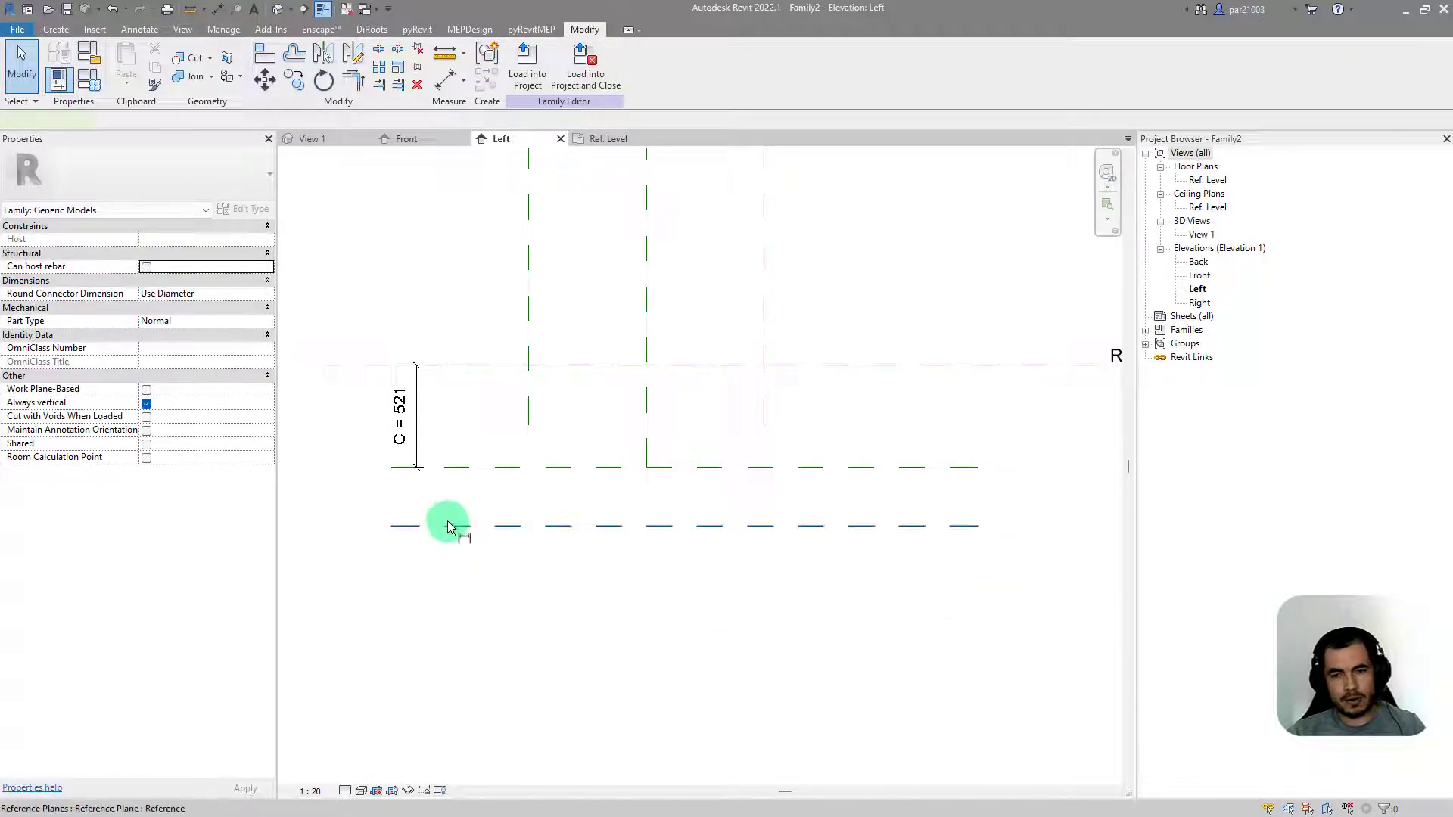
Step: Add an aligned dimension from the lowest horizontal reference plane to the Ref. Level, outside the C dimension
{"action": "key", "text": "d"}
{"action": "key", "text": "i"}
{"action": "left_click", "coordinate": [447, 526]}
{"action": "left_click", "coordinate": [442, 365]}
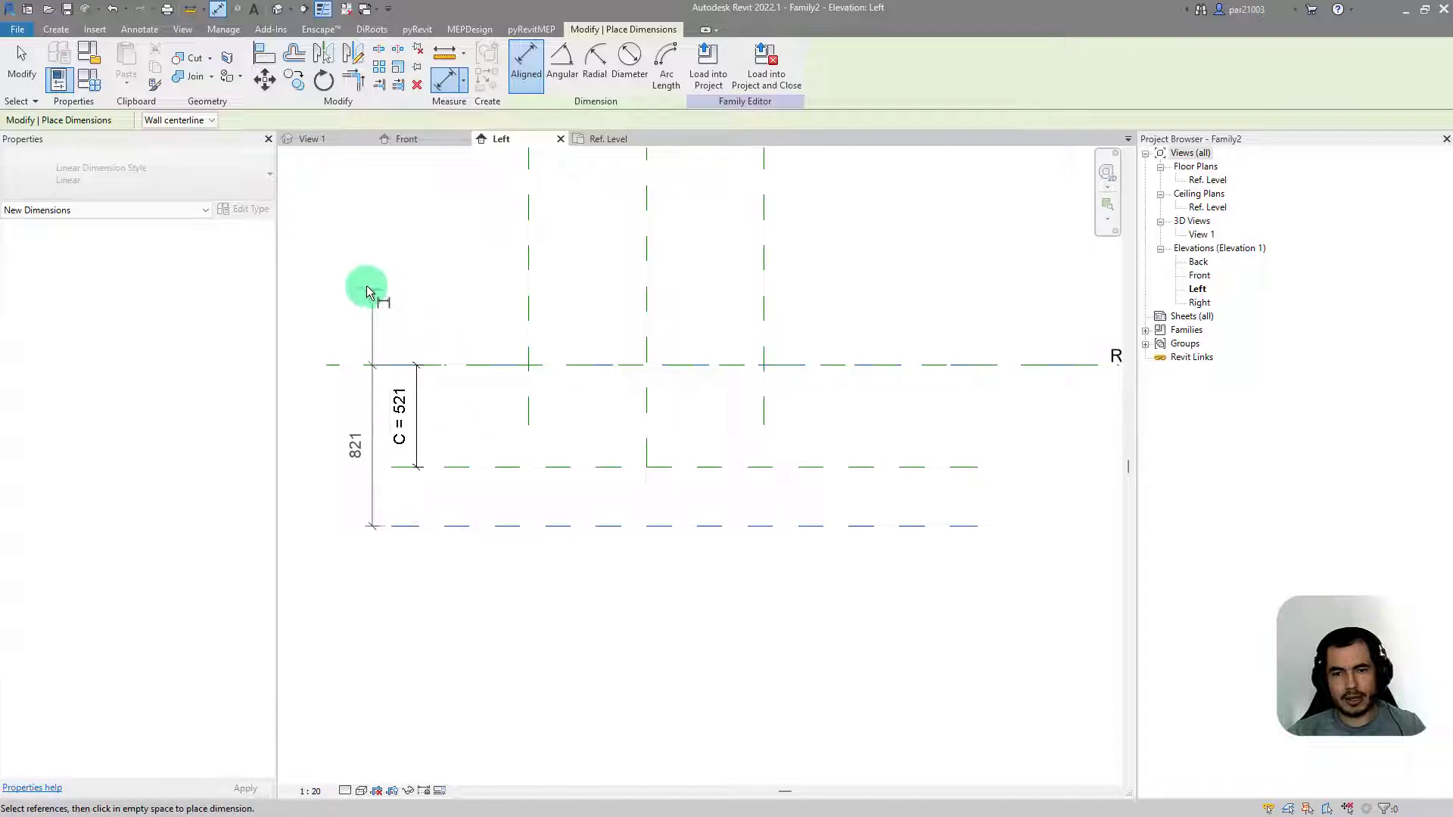
{"action": "left_click", "coordinate": [362, 382]}
{"action": "key", "text": "Escape"}
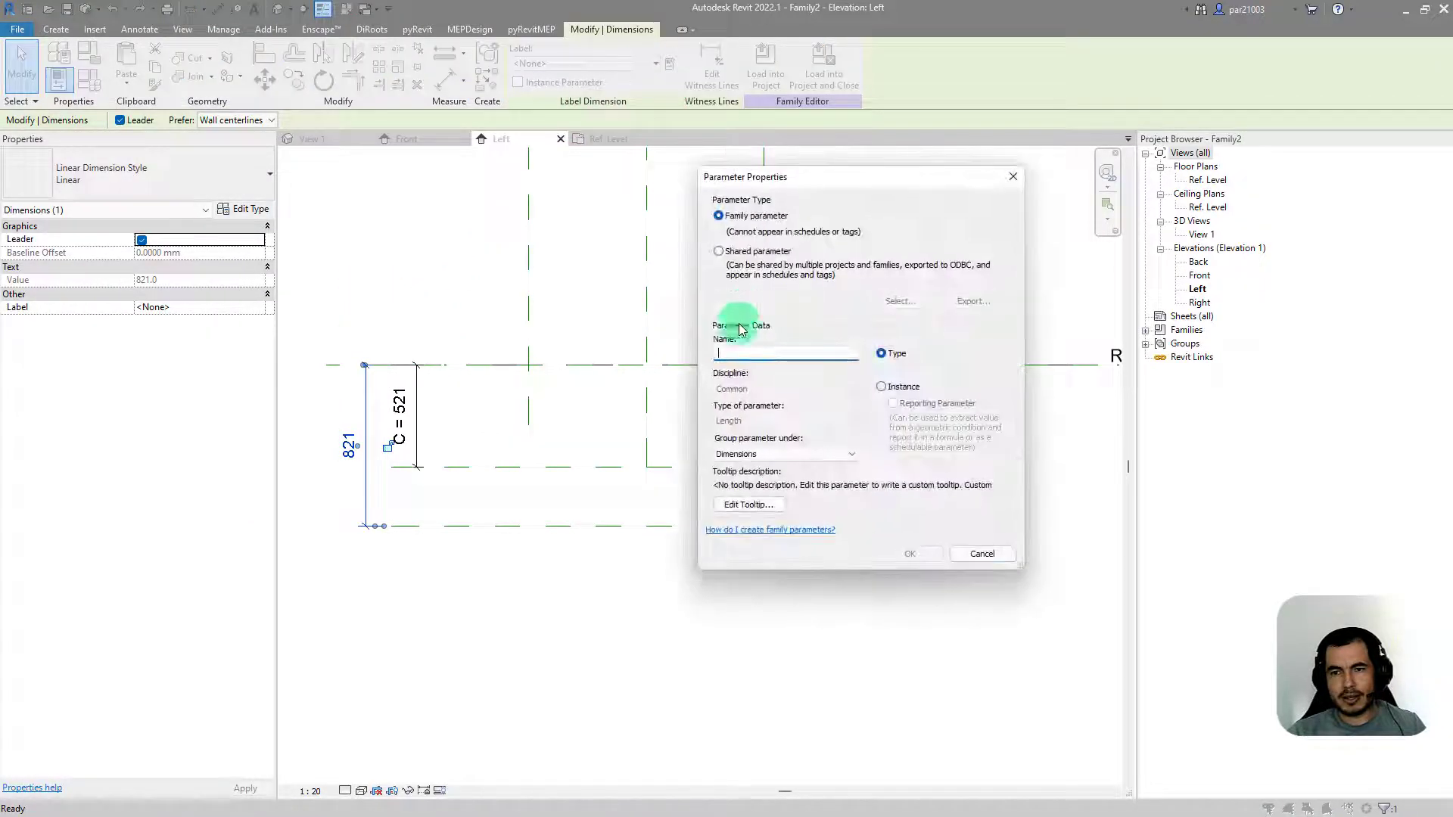
Step: Label the dimension from the Ref. Level to the lowest plane with a new instance parameter D
{"action": "left_click", "coordinate": [881, 387]}
{"action": "left_click", "coordinate": [910, 557]}
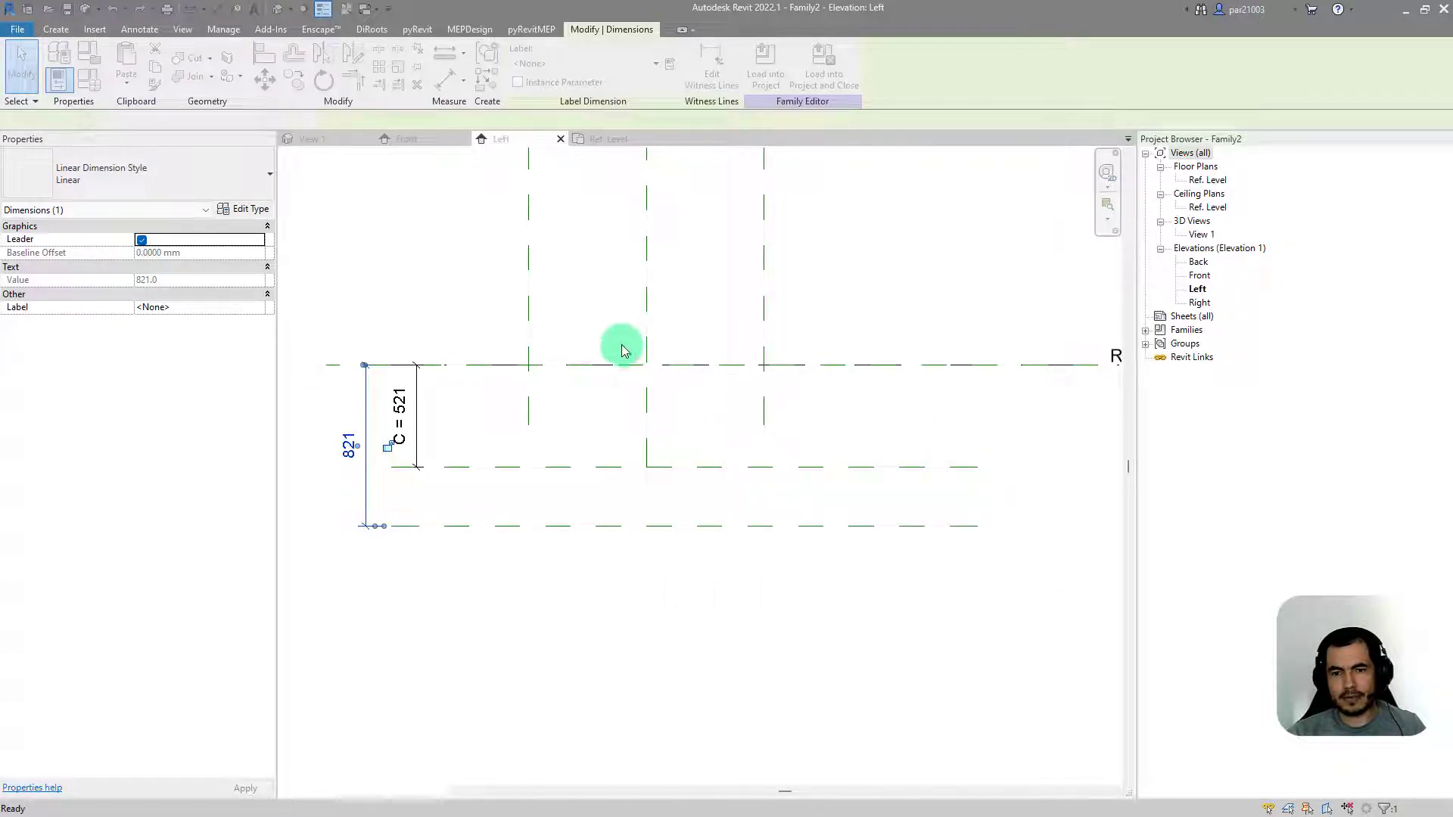
{"action": "scroll", "coordinate": [621, 345], "scroll_direction": "down", "scroll_amount": 2}
{"action": "key", "text": "Escape"}
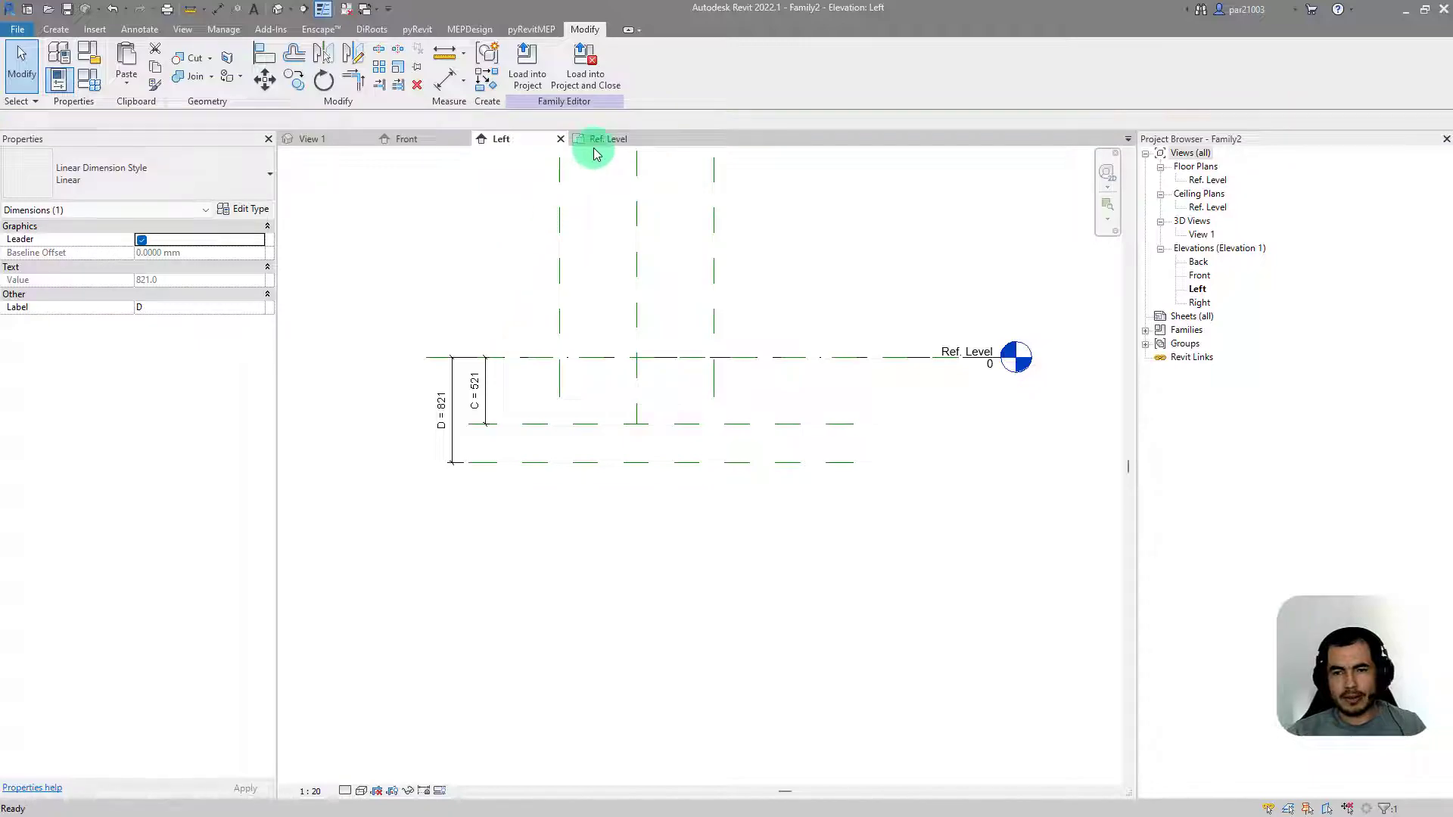
Step: In the Ref. Level plan, set the continuous dimension across the three vertical reference planes to equal spacing (EQ)
{"action": "left_click", "coordinate": [605, 139]}
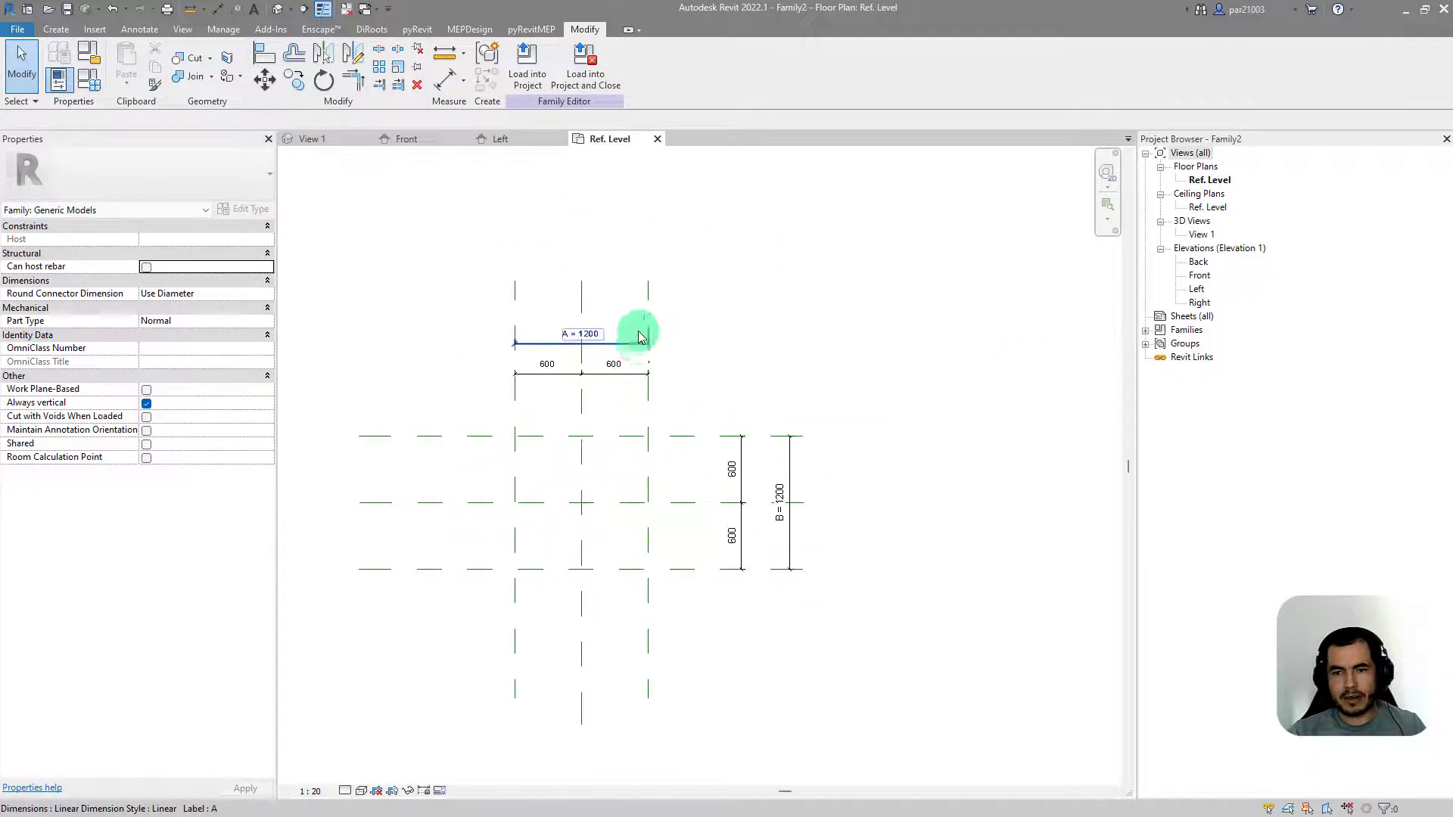
{"action": "left_click", "coordinate": [649, 306]}
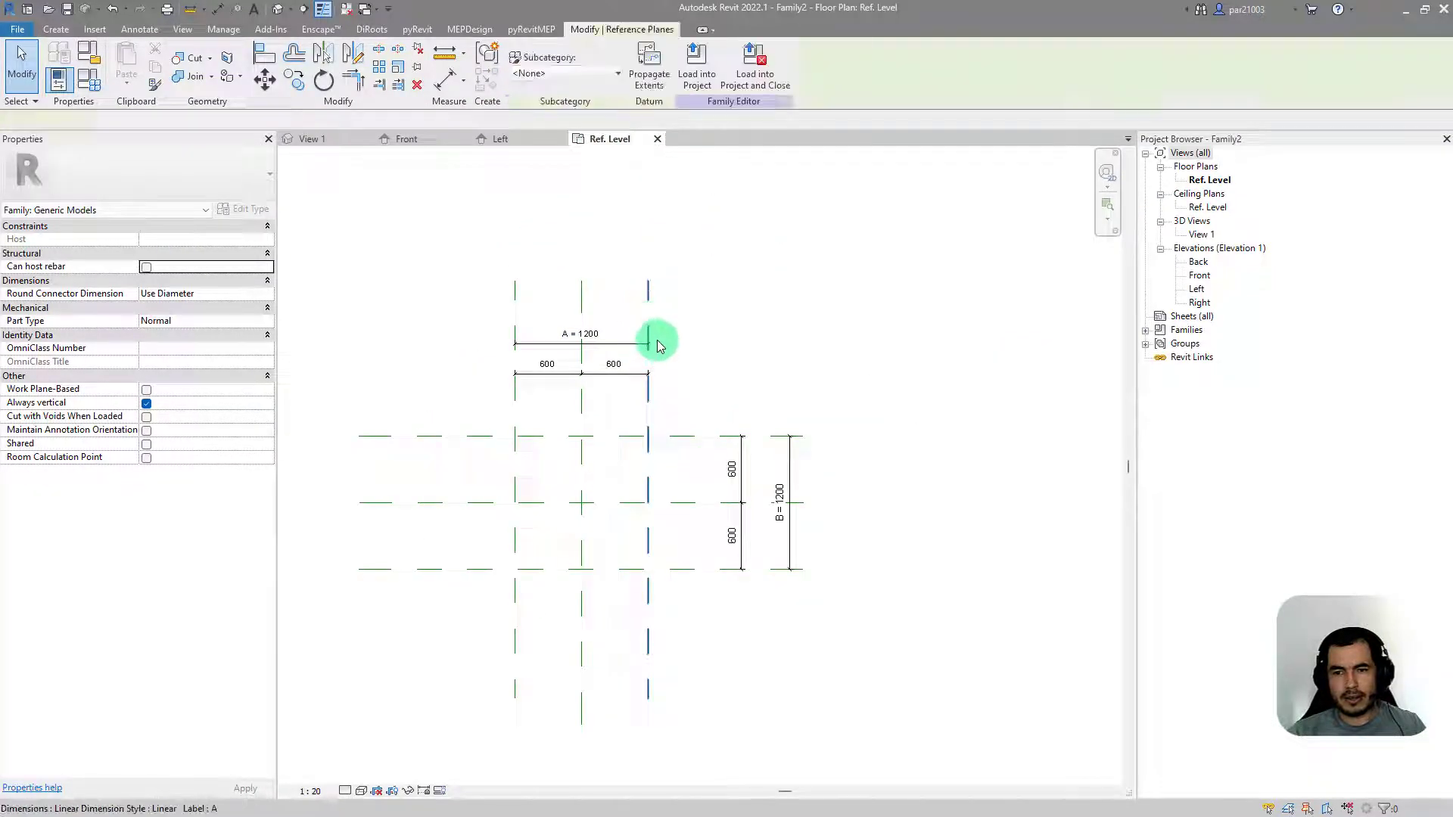
{"action": "left_click", "coordinate": [598, 385]}
{"action": "left_click", "coordinate": [599, 374]}
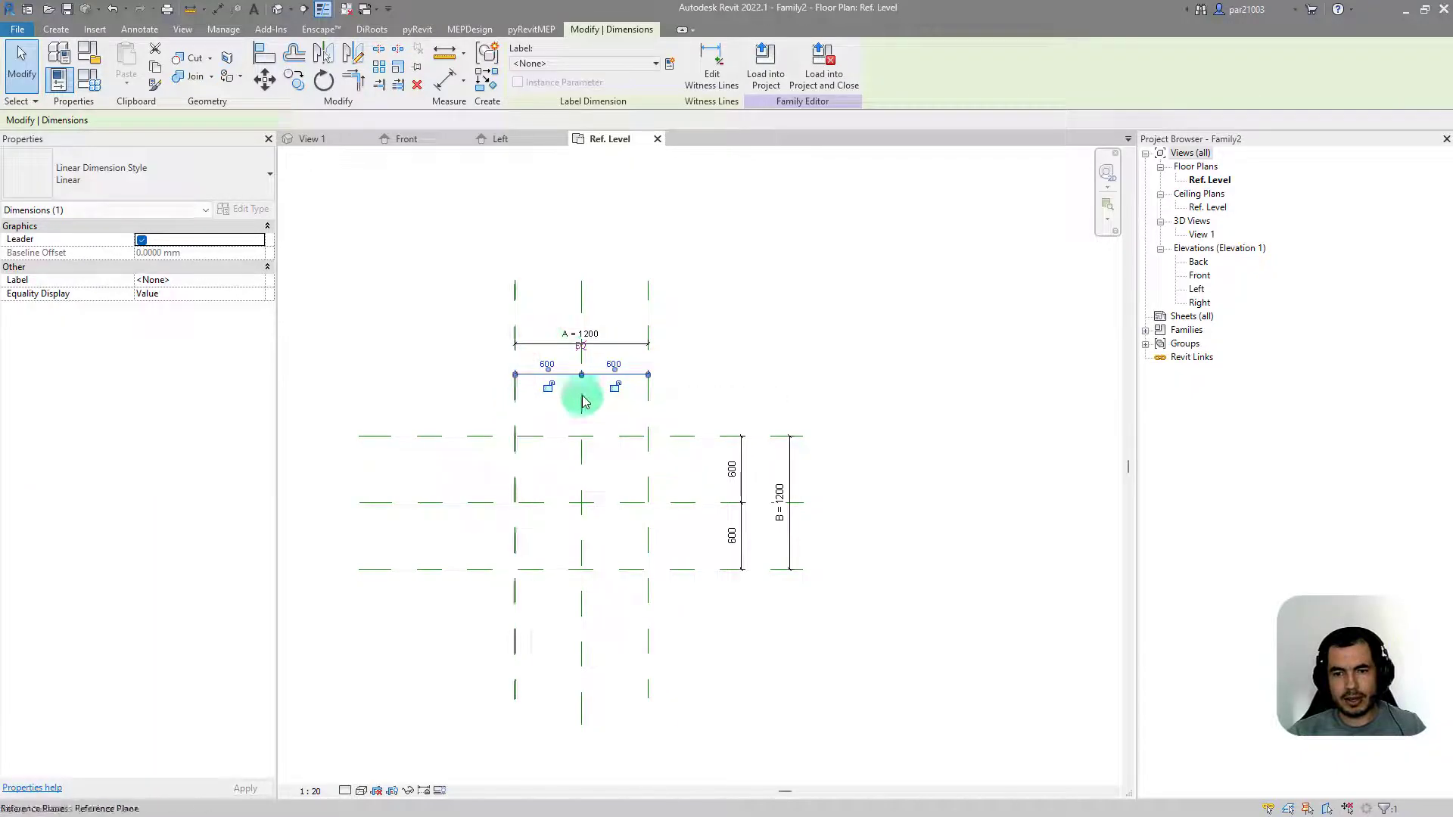
{"action": "left_click", "coordinate": [580, 346]}
{"action": "left_click", "coordinate": [690, 485]}
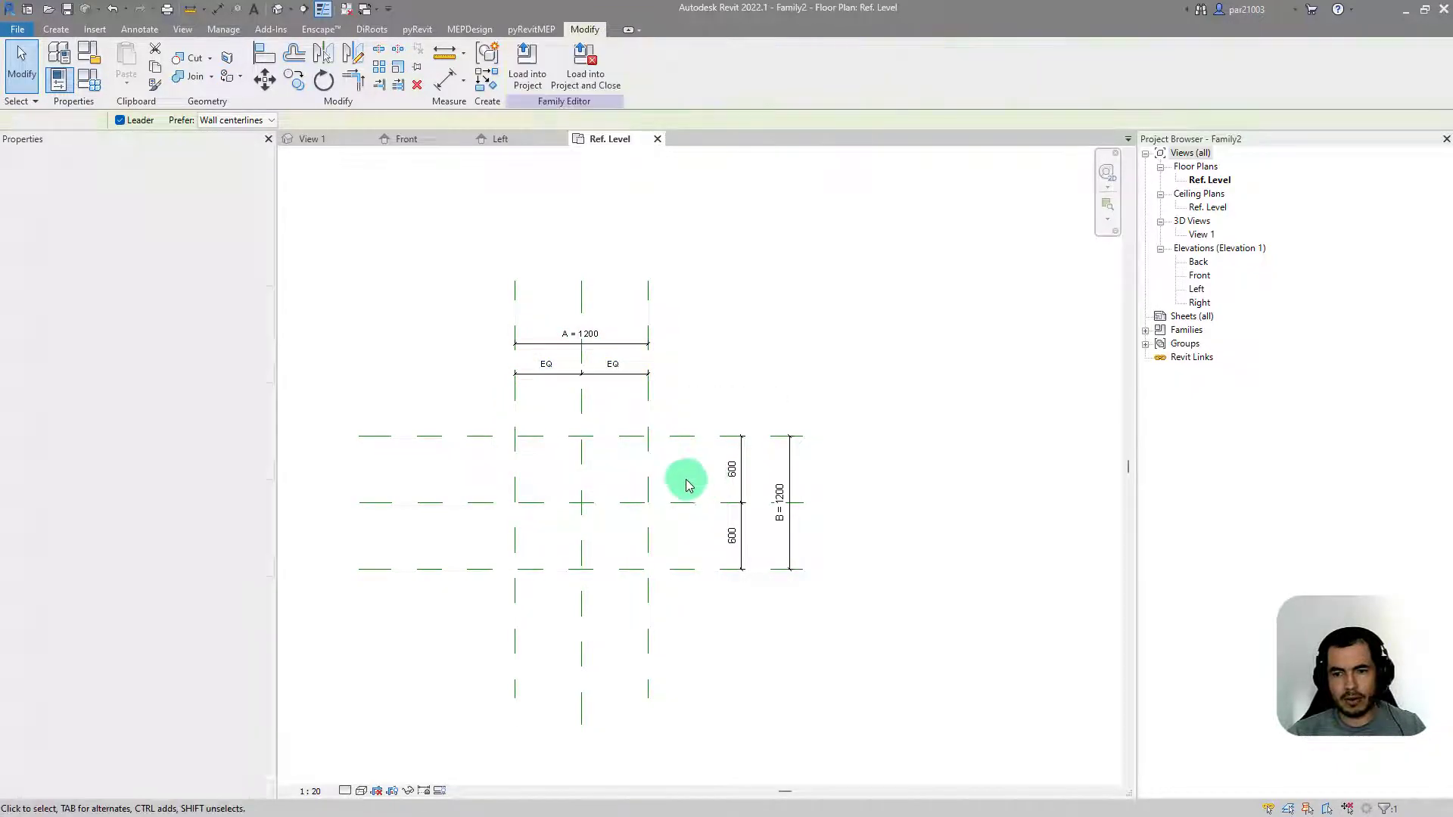
Step: Set the continuous dimension across the horizontal planes to equal spacing and move the upper plane to about 500 mm from the centre
{"action": "left_click", "coordinate": [740, 484]}
{"action": "left_click", "coordinate": [768, 502]}
{"action": "left_click", "coordinate": [685, 530]}
{"action": "mouse_move", "coordinate": [704, 446]}
{"action": "left_mouse_down"}
{"action": "mouse_move", "coordinate": [691, 352]}
{"action": "mouse_move", "coordinate": [701, 464]}
{"action": "mouse_move", "coordinate": [703, 448]}
{"action": "left_mouse_up"}
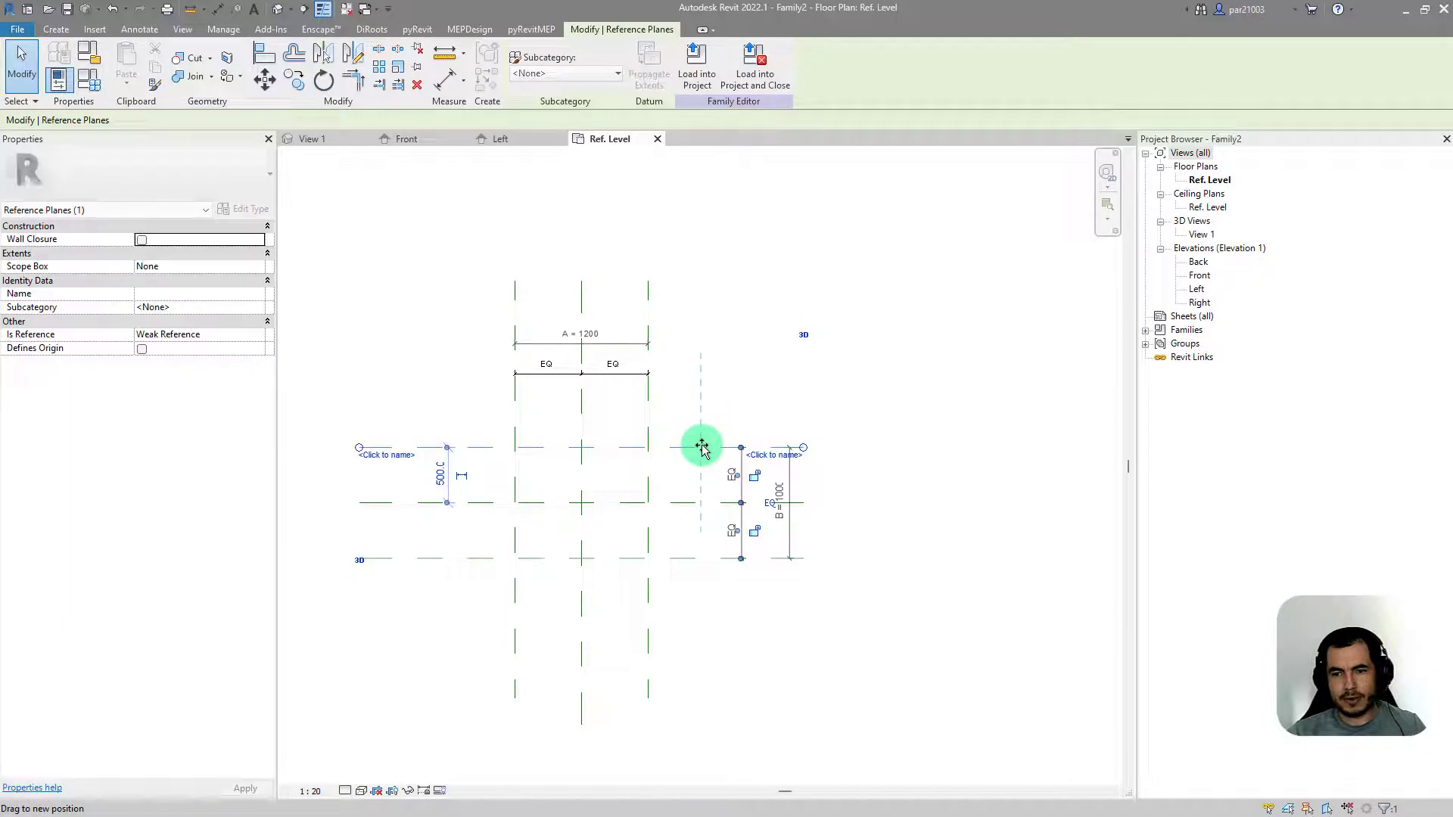
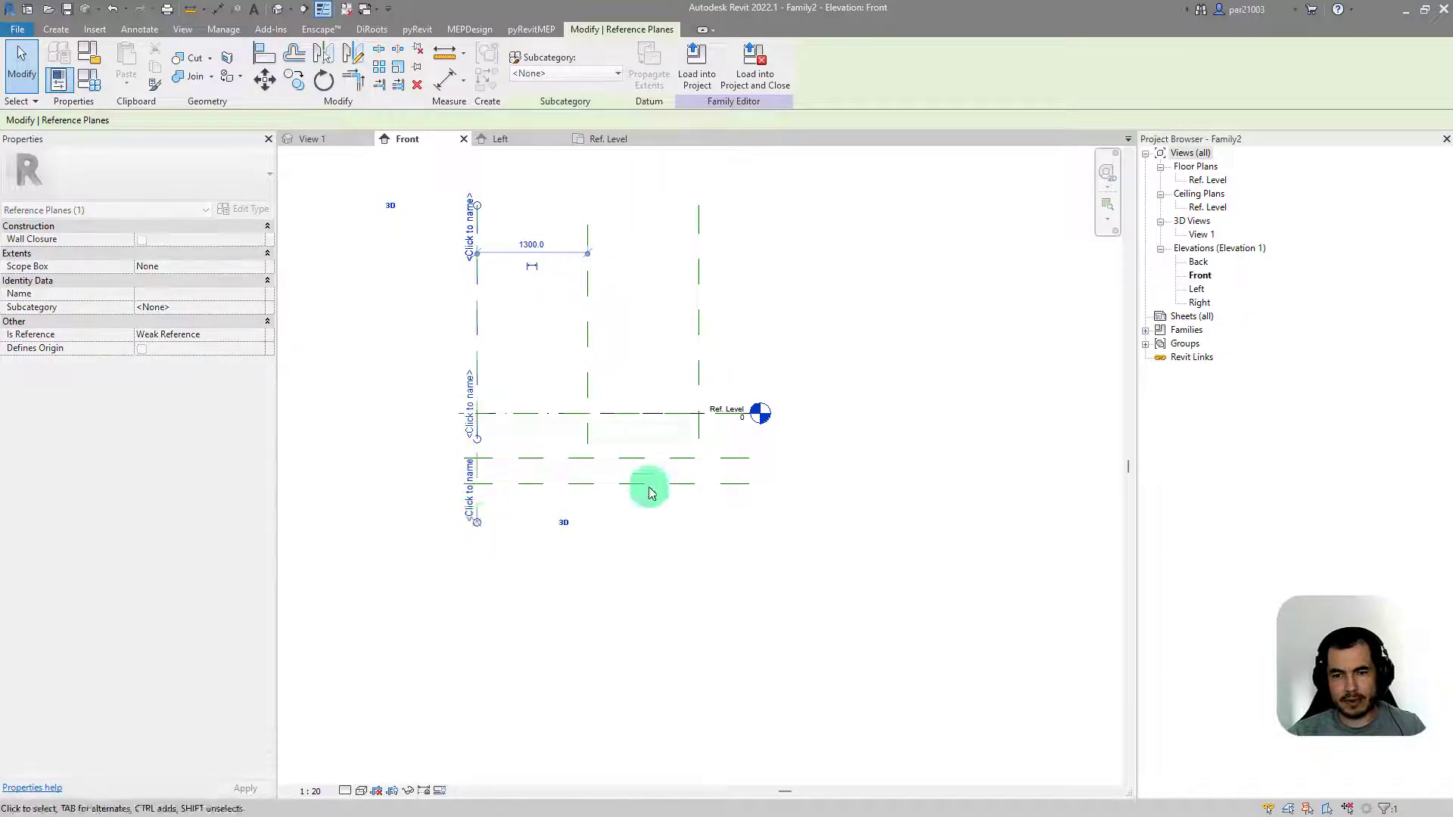
Step: In the Front elevation, extend the right vertical reference plane downward past the two lower horizontal planes
{"action": "left_click", "coordinate": [697, 444]}
{"action": "left_click_drag", "start_coordinate": [701, 444], "coordinate": [694, 519]}
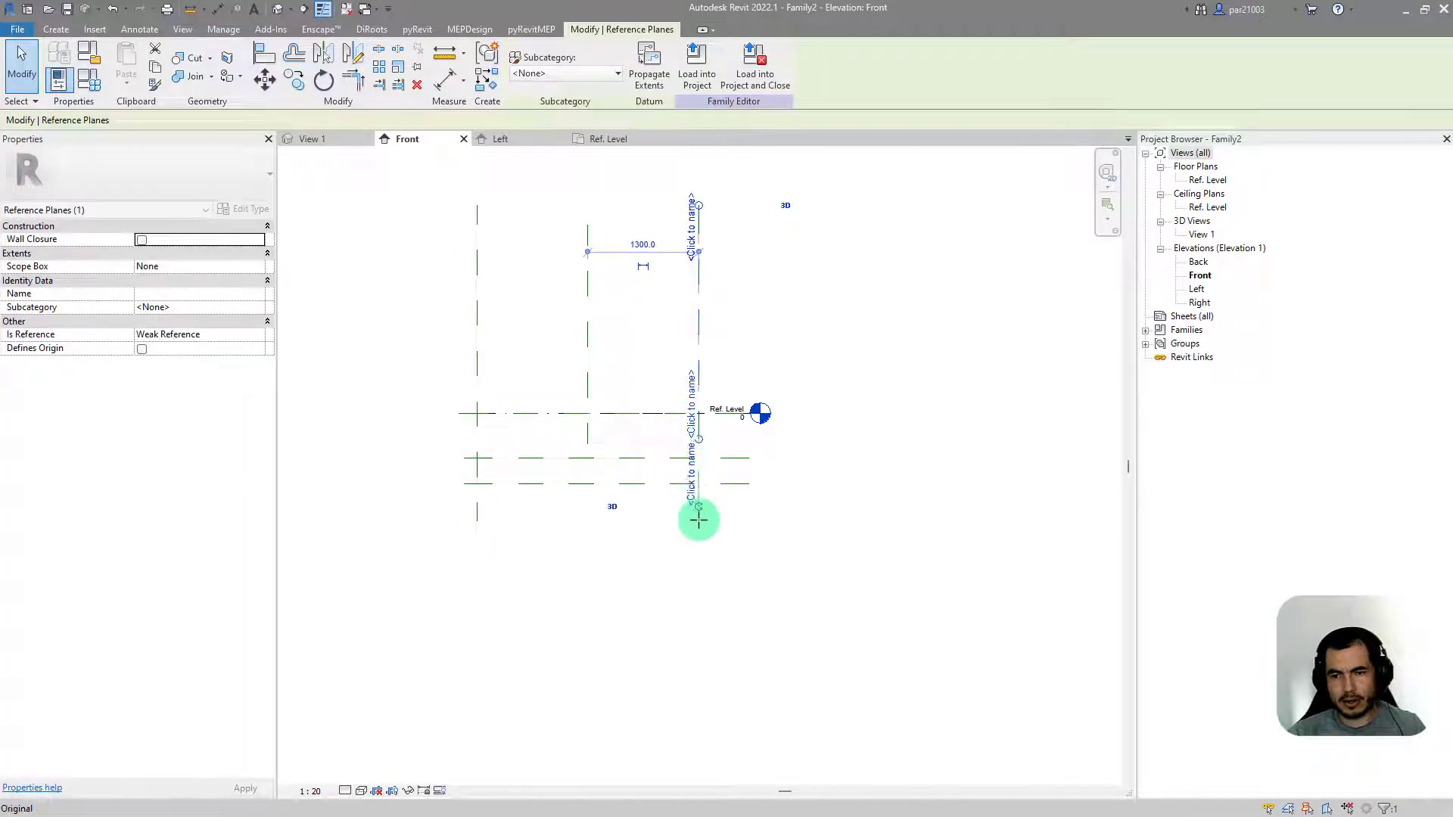
{"action": "left_click", "coordinate": [589, 449]}
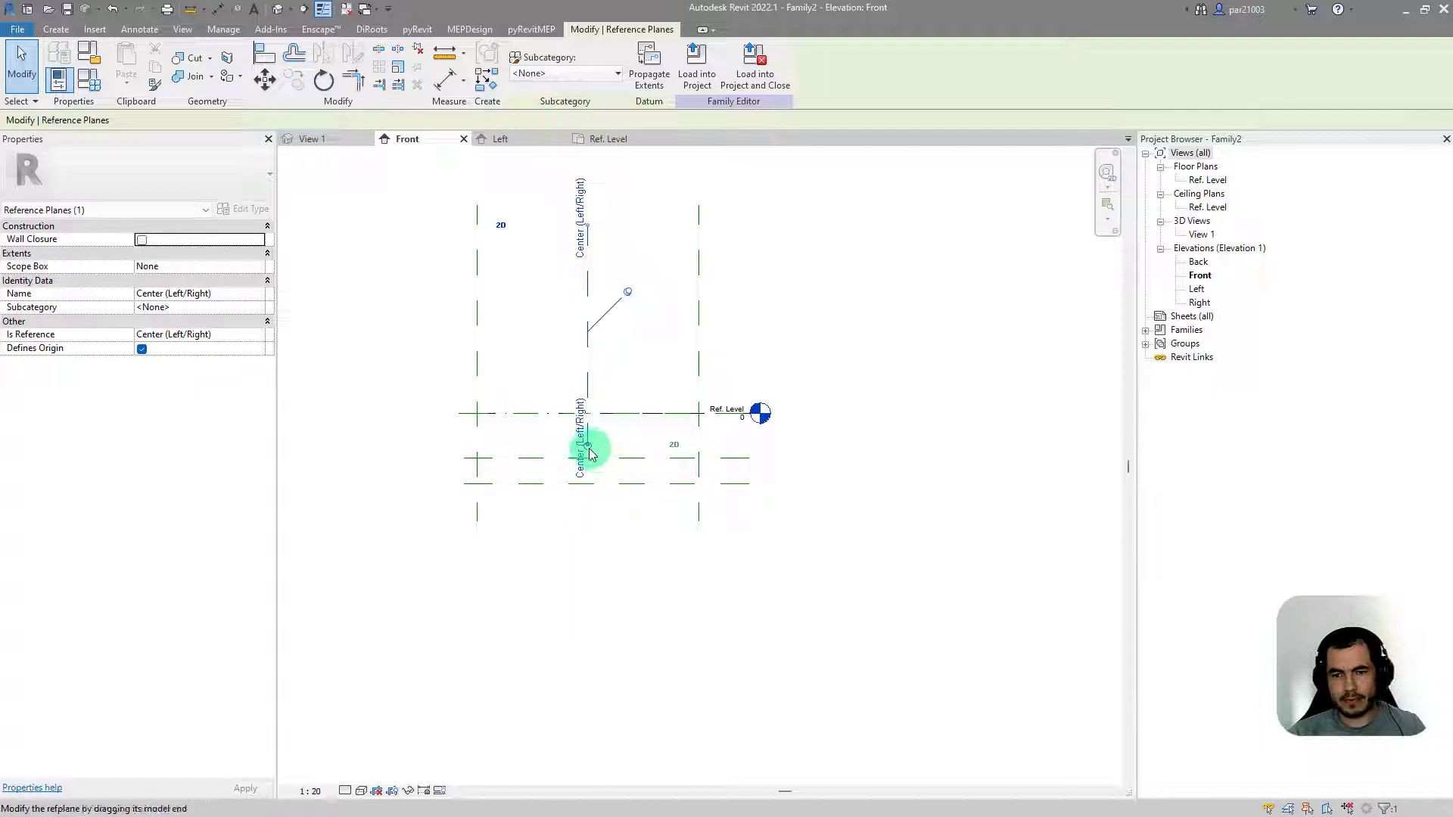
{"action": "scroll", "coordinate": [594, 459], "scroll_direction": "up", "scroll_amount": 4}
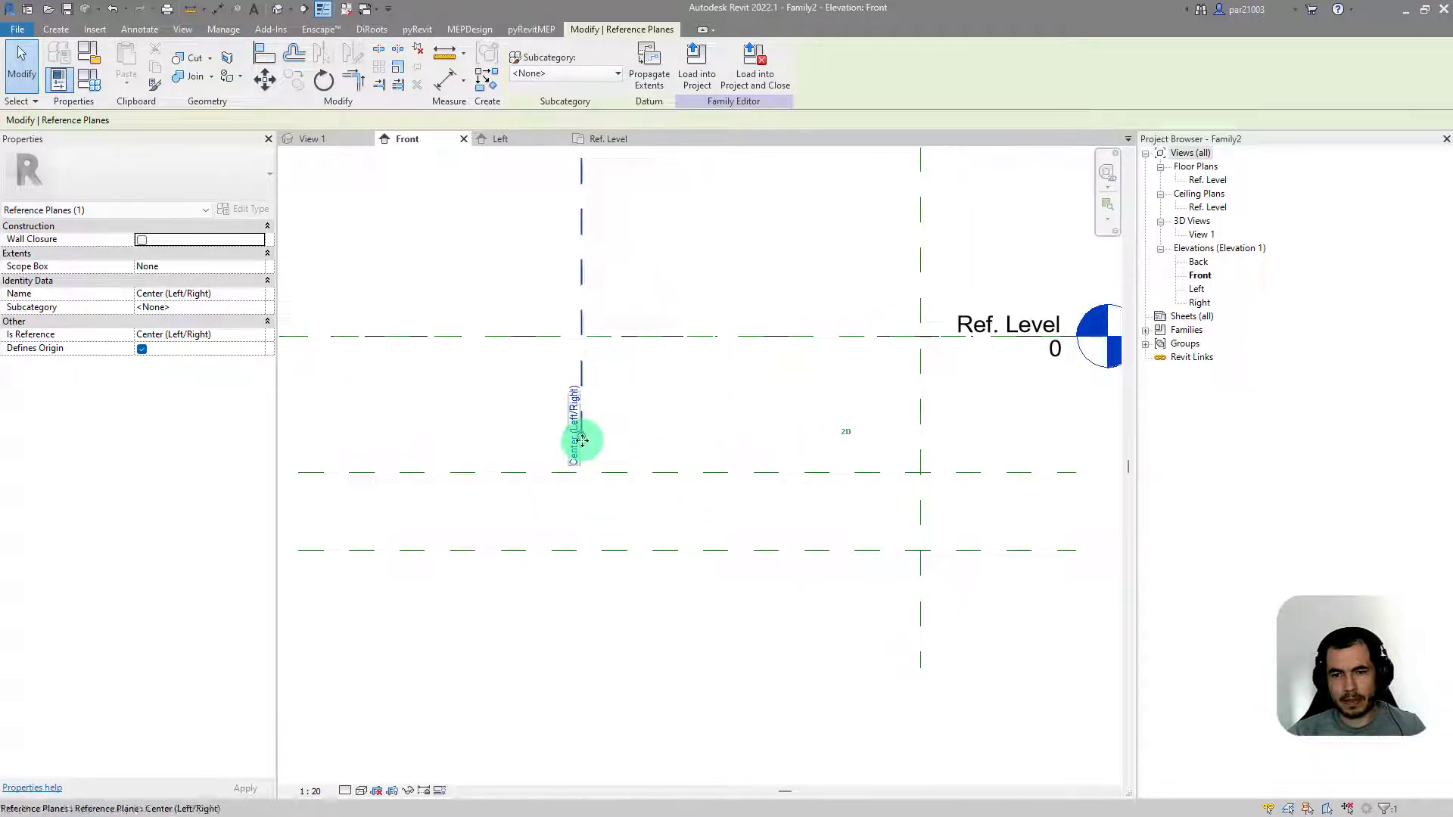
{"action": "left_click", "coordinate": [617, 503]}
{"action": "scroll", "coordinate": [636, 511], "scroll_direction": "down", "scroll_amount": 4}
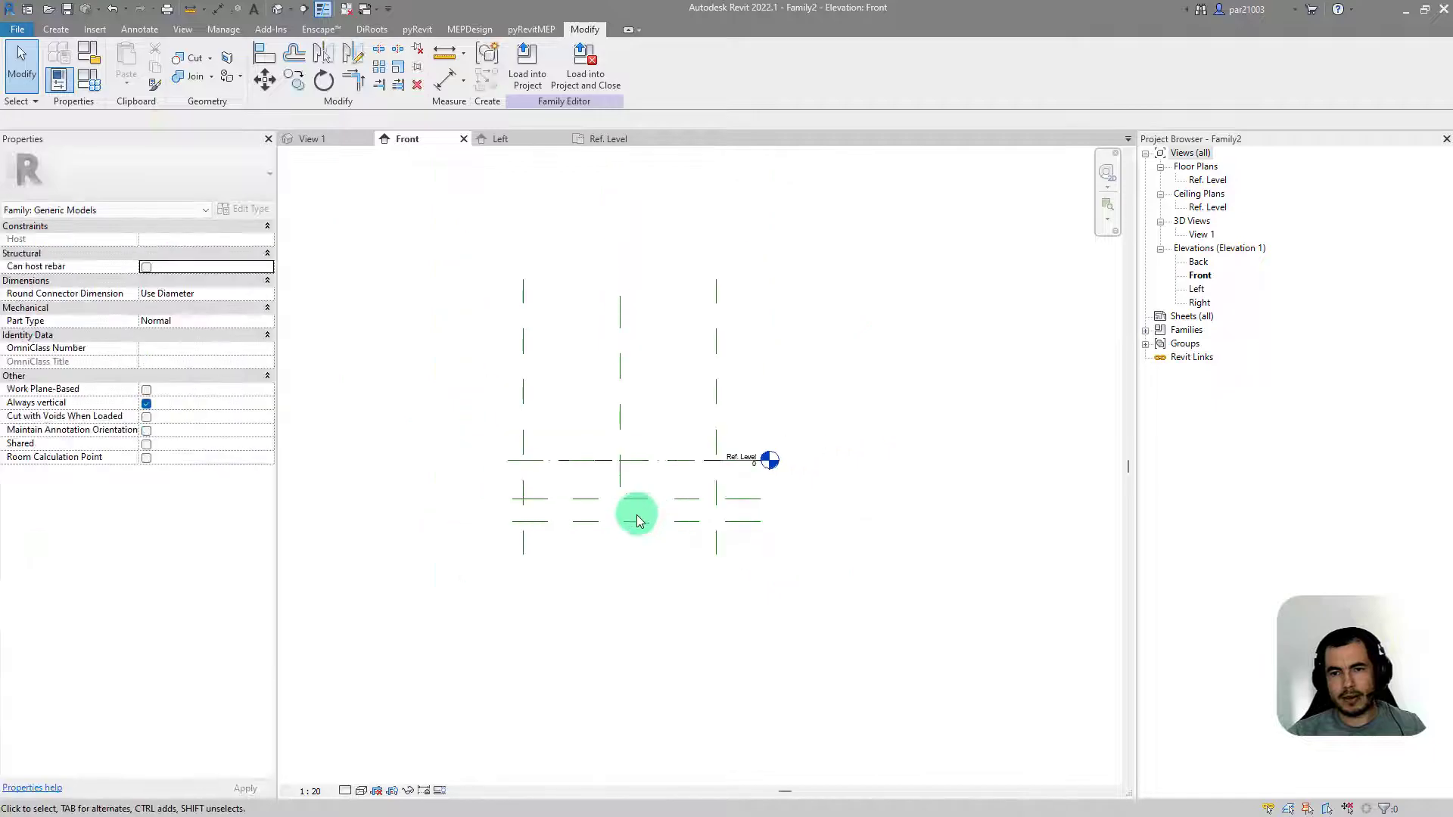
Step: Name the left vertical reference plane A in the Front elevation
{"action": "scroll", "coordinate": [623, 366], "scroll_direction": "up", "scroll_amount": 3}
{"action": "scroll", "coordinate": [626, 357], "scroll_direction": "down", "scroll_amount": 1}
{"action": "scroll", "coordinate": [538, 492], "scroll_direction": "down", "scroll_amount": 2}
{"action": "scroll", "coordinate": [499, 428], "scroll_direction": "up", "scroll_amount": 1}
{"action": "left_click", "coordinate": [499, 428]}
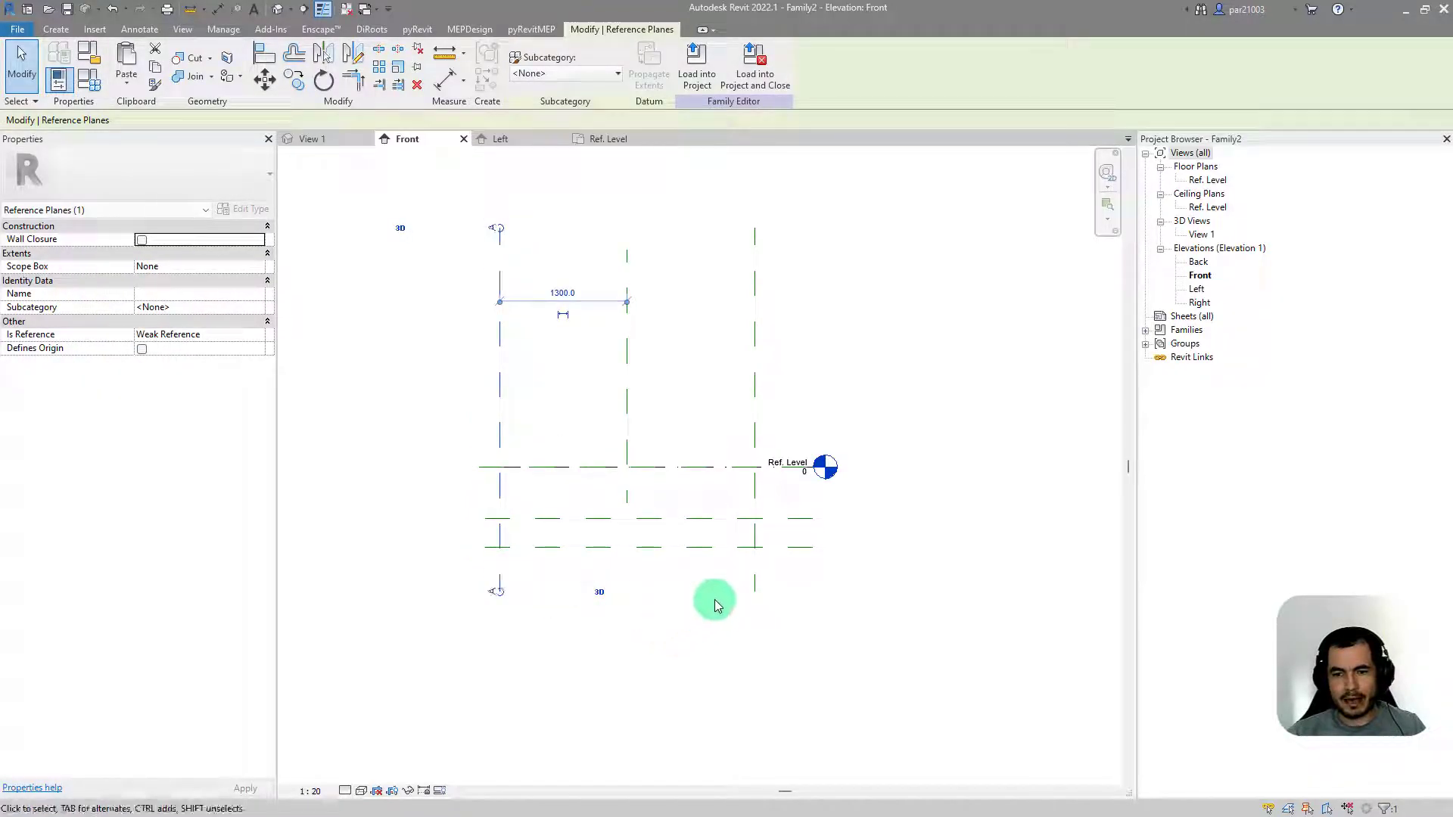
{"action": "key", "text": "Escape"}
Step: Name the right vertical reference plane B in the Front elevation
{"action": "left_click", "coordinate": [753, 589]}
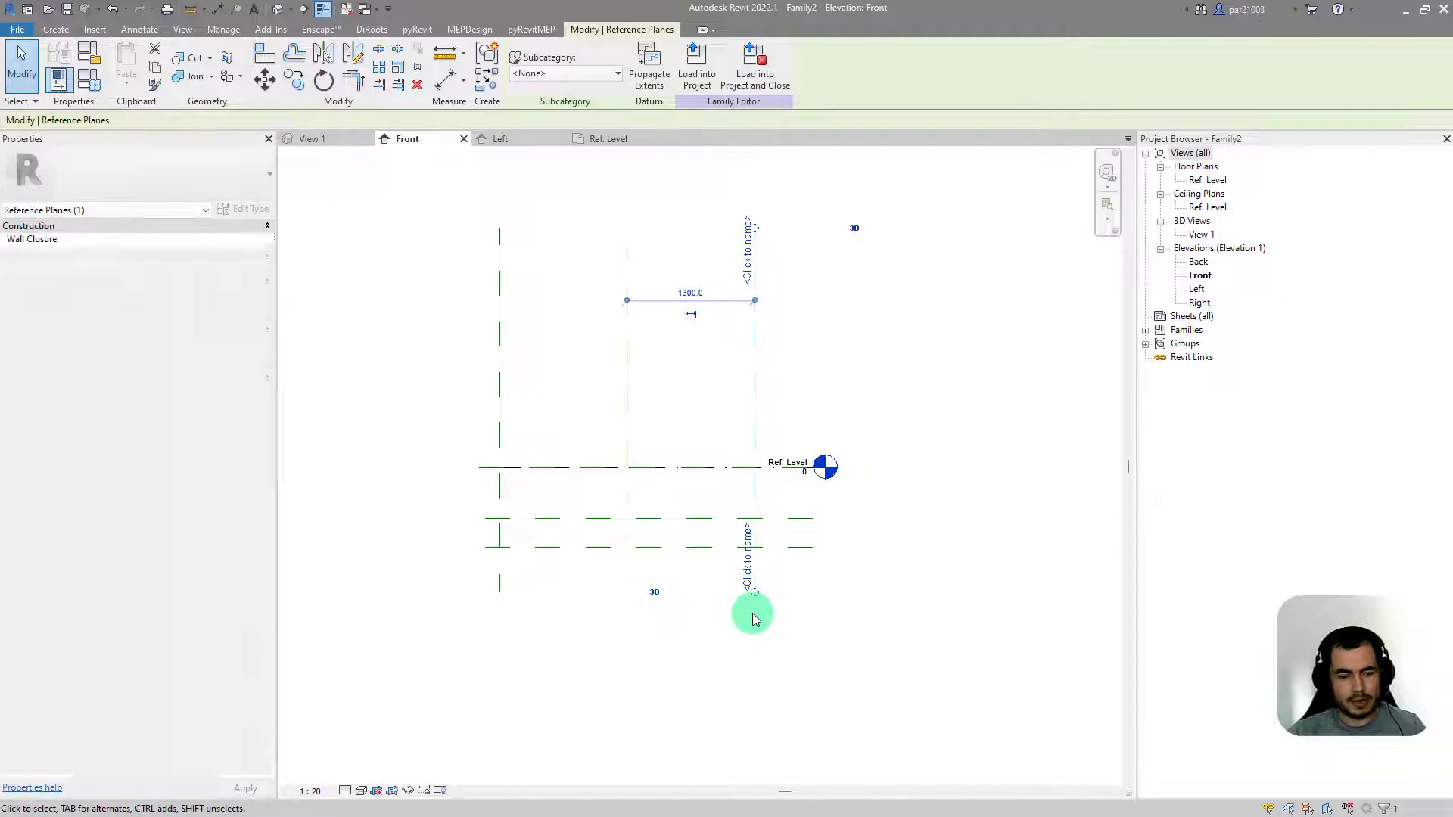
{"action": "left_click", "coordinate": [748, 586]}
{"action": "type", "text": "B"}
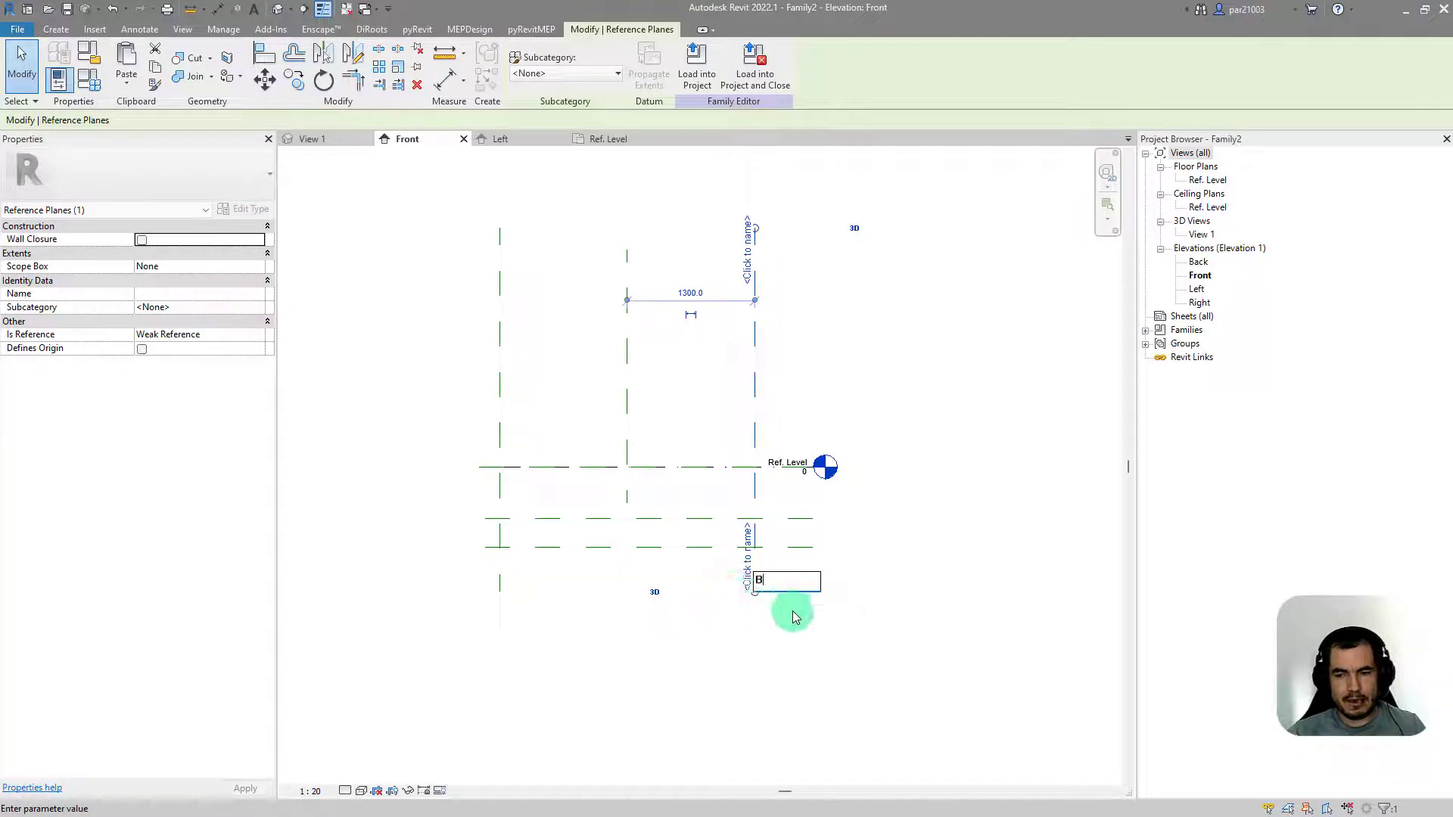
{"action": "key", "text": "Return"}
{"action": "scroll", "coordinate": [800, 646], "scroll_direction": "down", "scroll_amount": 2}
{"action": "key", "text": "Escape"}
{"action": "scroll", "coordinate": [702, 674], "scroll_direction": "up", "scroll_amount": 2}
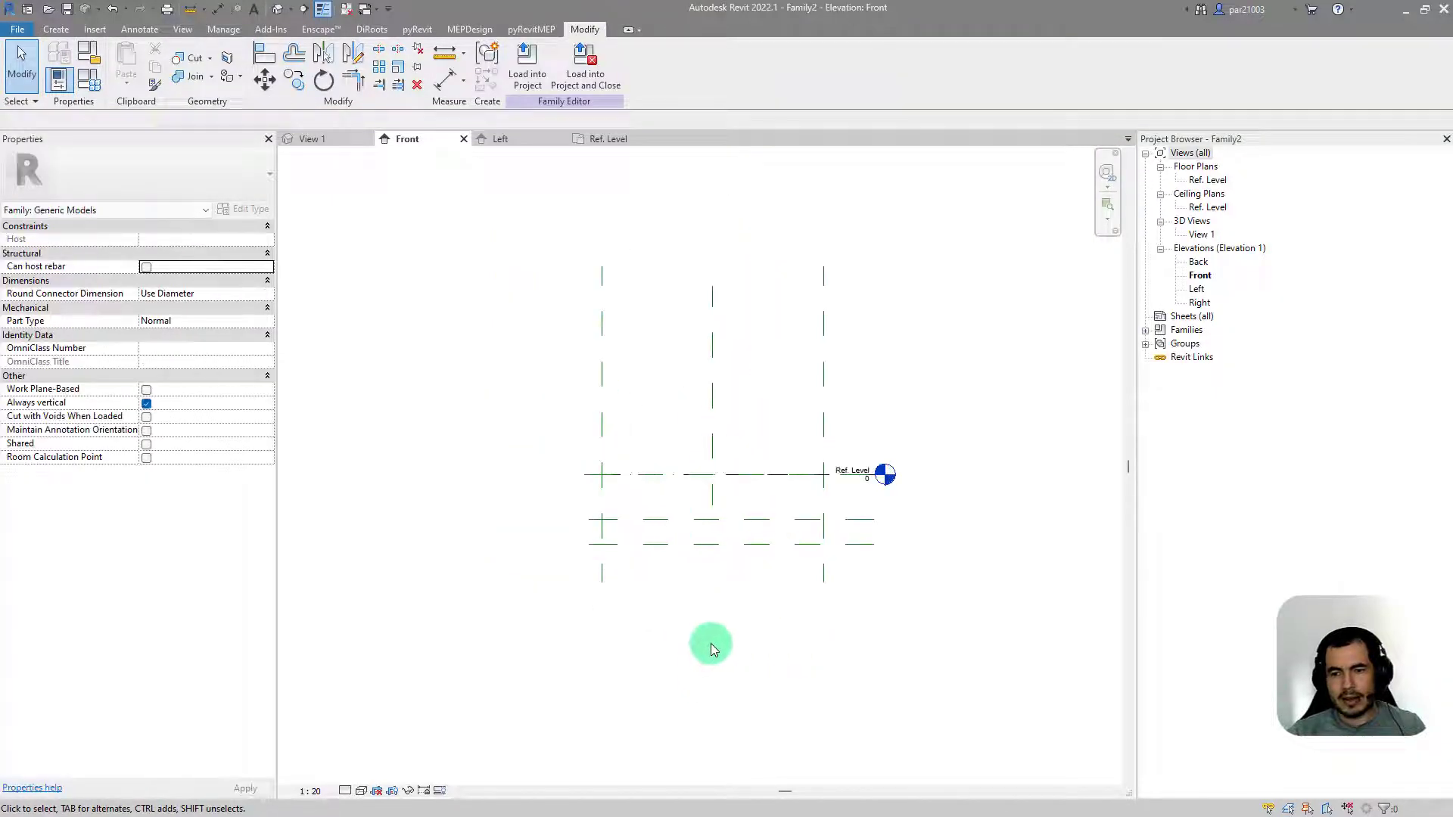
Step: Start a solid Blend, set its base work plane to Reference Plane : A and open the Left elevation for sketching
{"action": "left_click", "coordinate": [58, 30]}
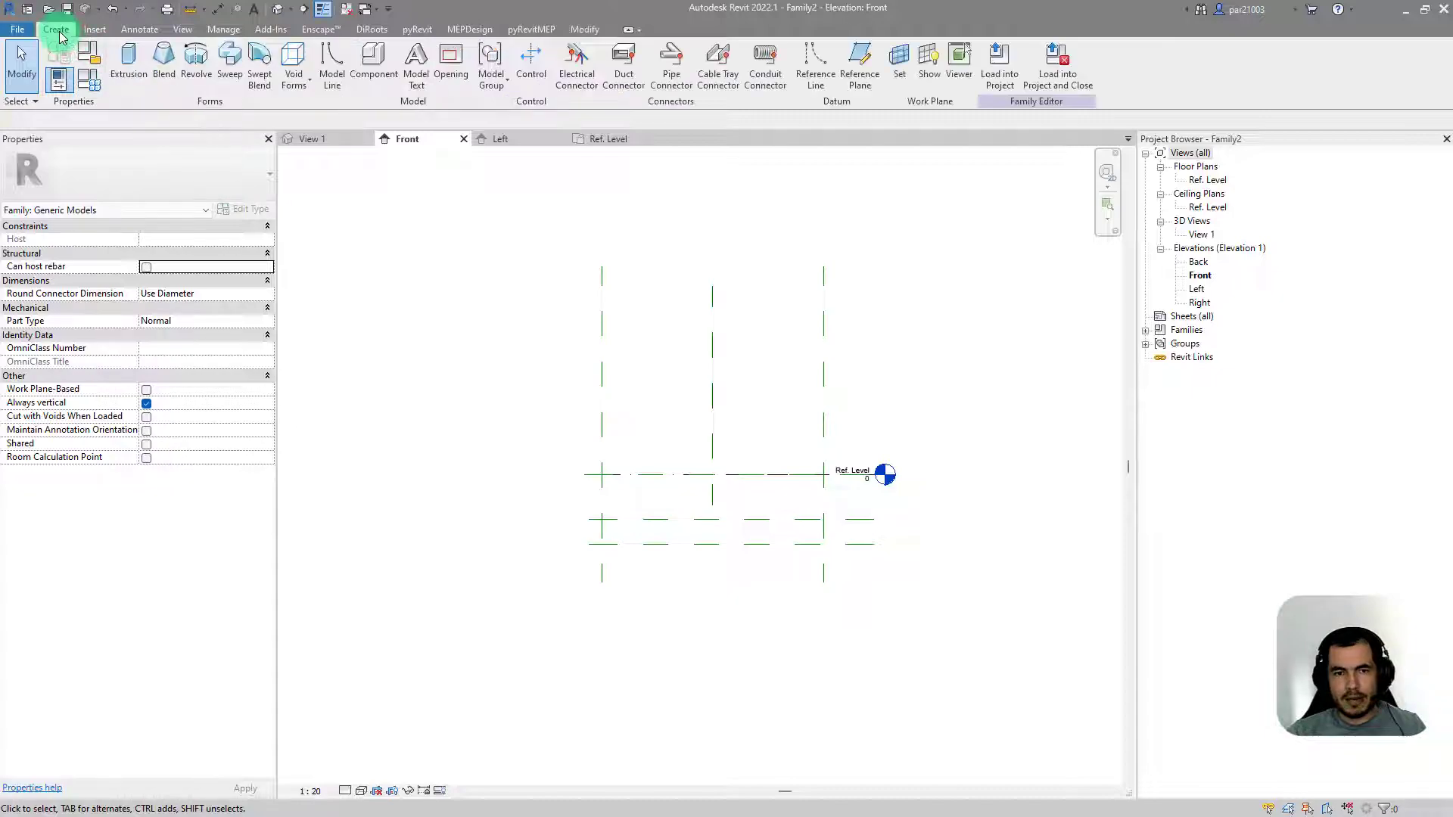
{"action": "left_click", "coordinate": [165, 72]}
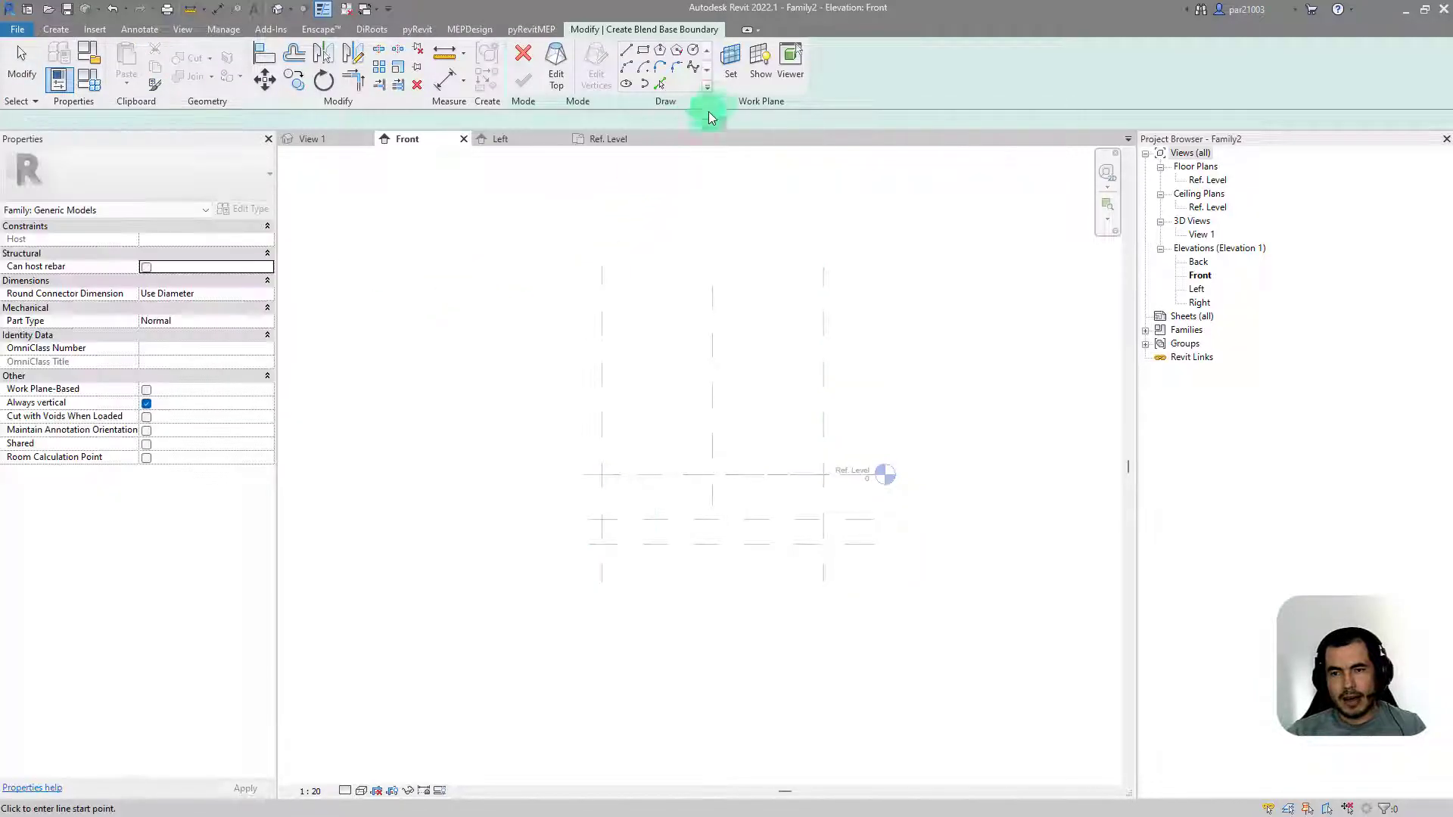
{"action": "left_click", "coordinate": [729, 76]}
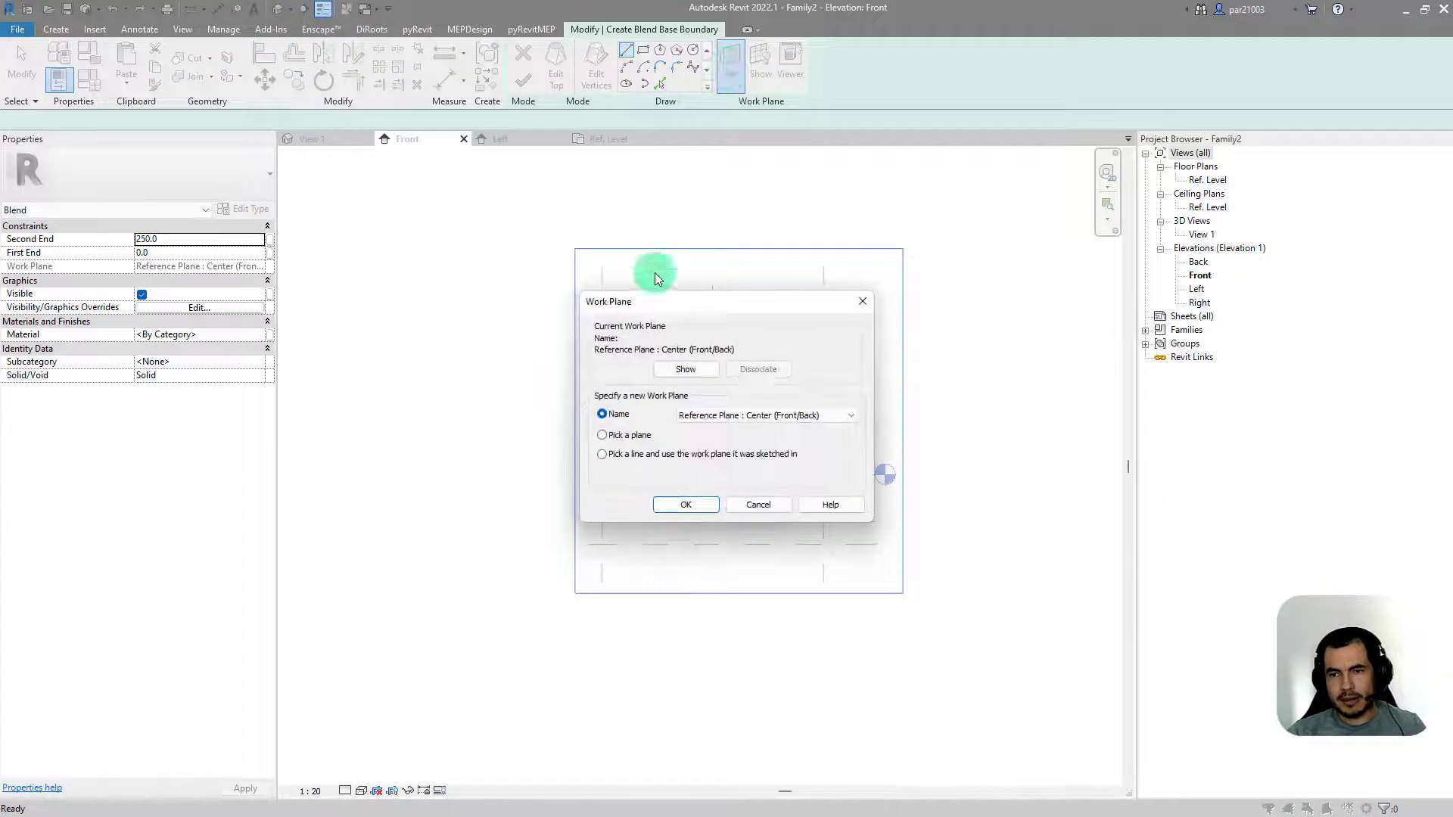
{"action": "left_click", "coordinate": [702, 417]}
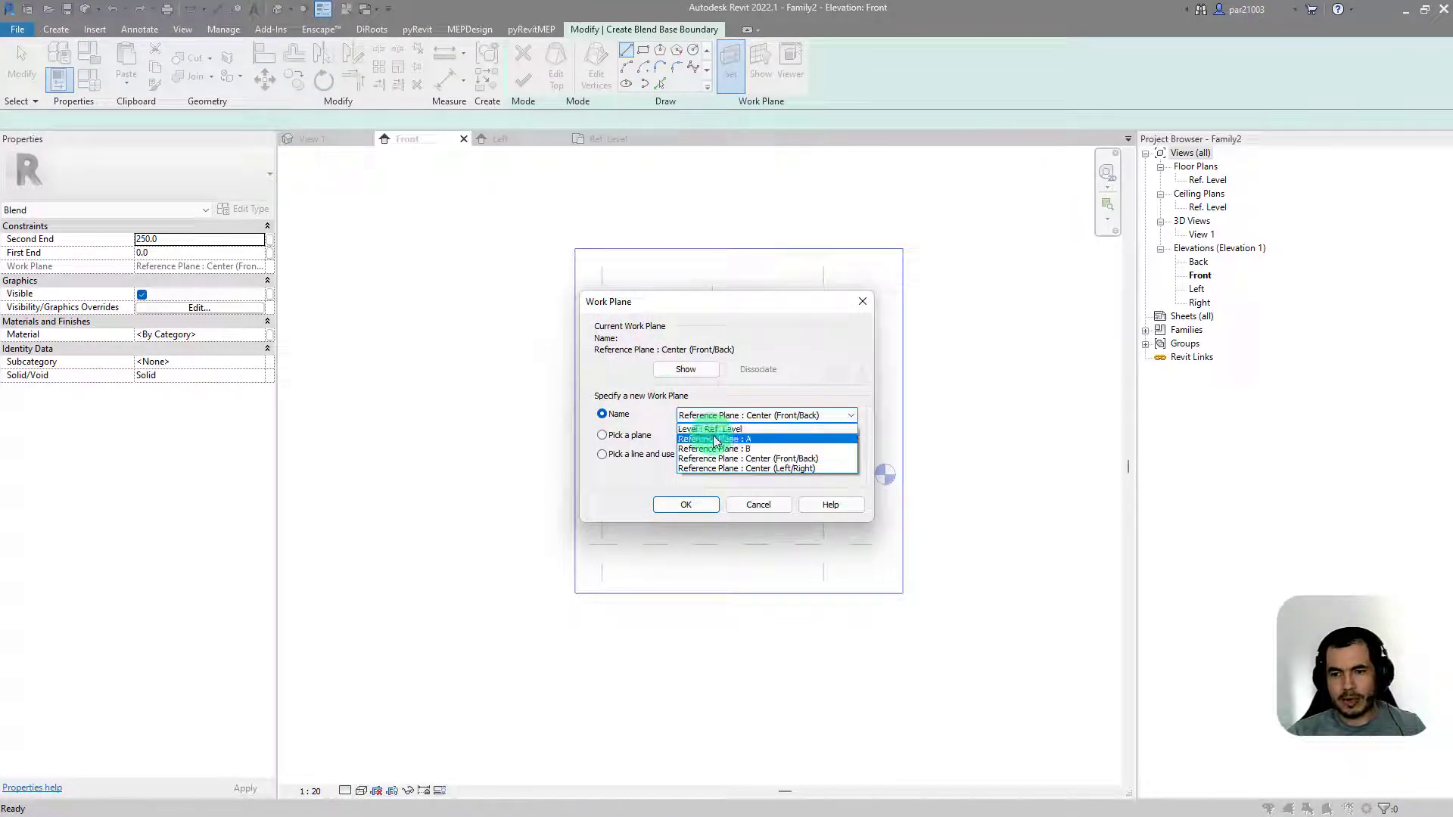
{"action": "left_click", "coordinate": [716, 440]}
{"action": "left_click", "coordinate": [695, 501]}
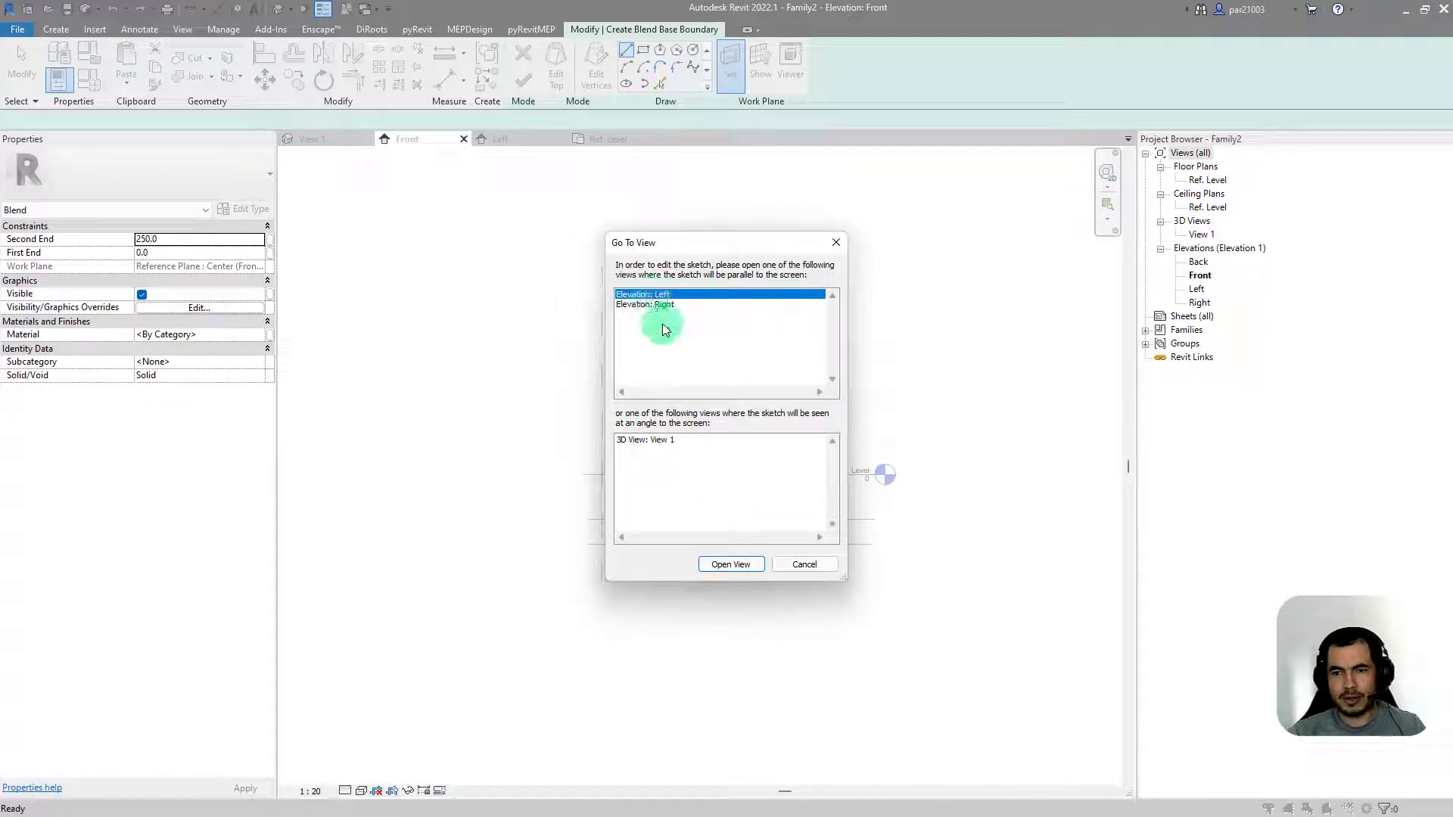
{"action": "left_click", "coordinate": [731, 564]}
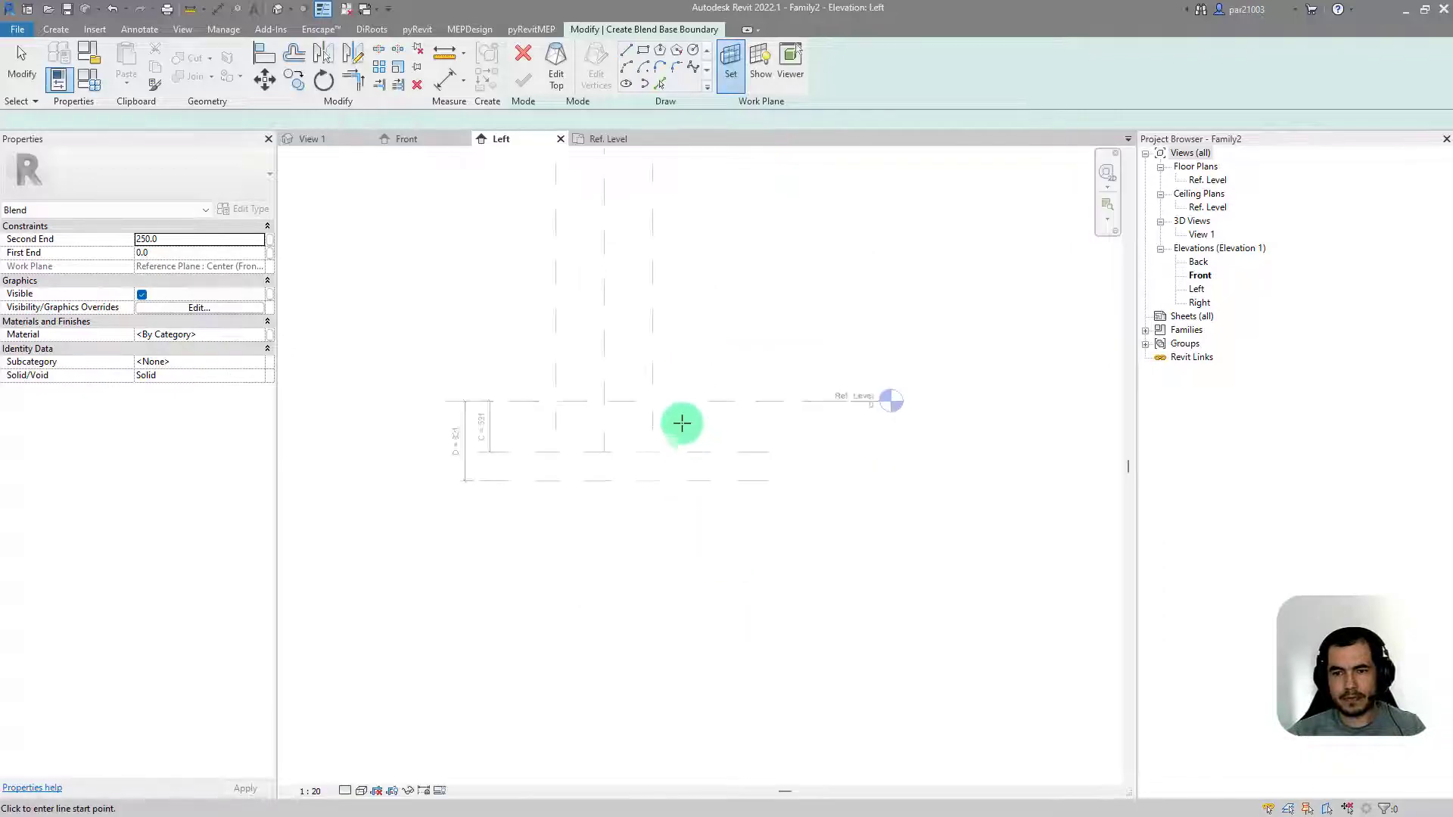
Step: Sketch the base rectangle between the outer vertical planes, from Ref. Level down to the C plane, and lock all four sides
{"action": "scroll", "coordinate": [569, 473], "scroll_direction": "up", "scroll_amount": 3}
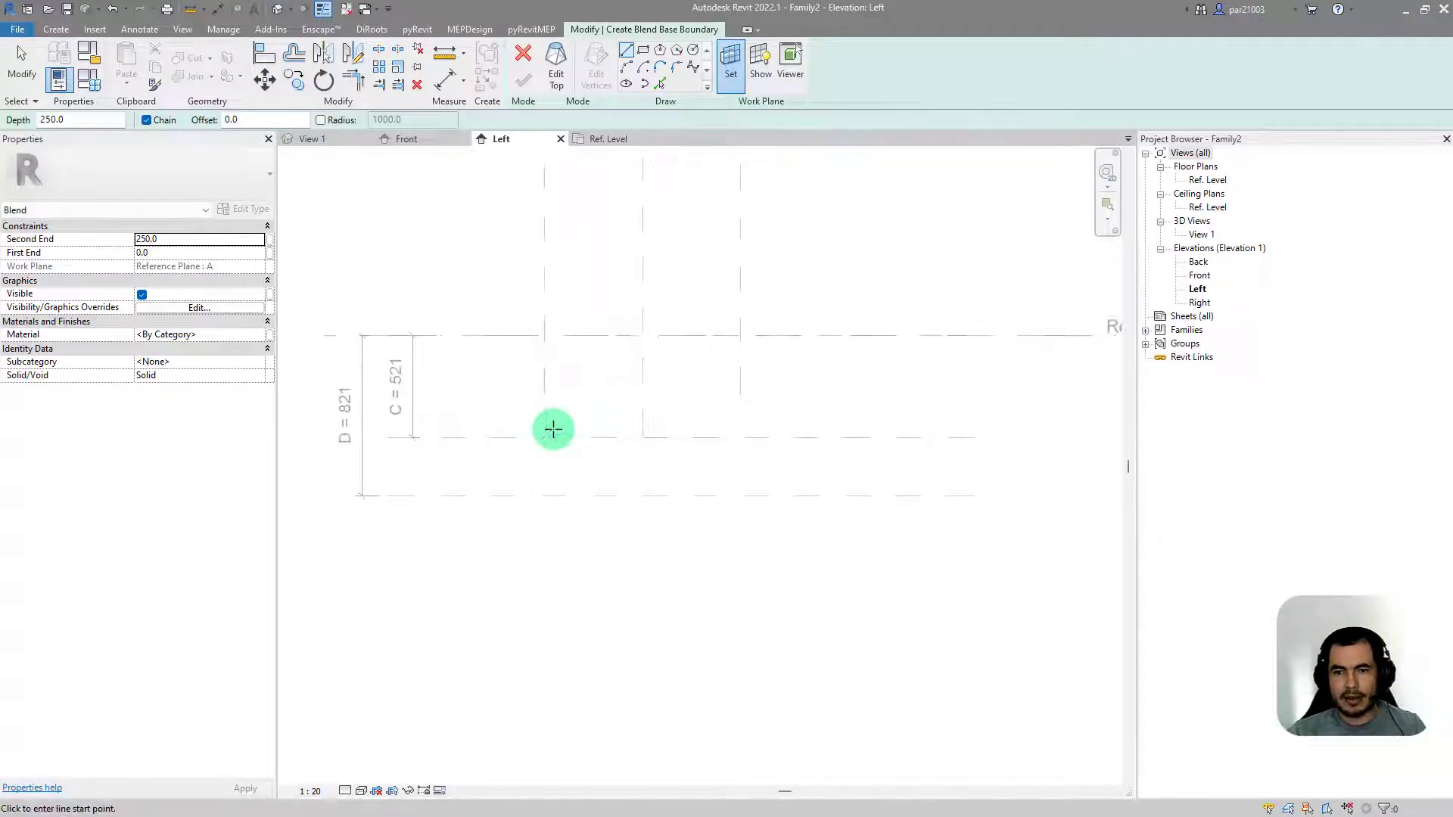
{"action": "left_click", "coordinate": [643, 50]}
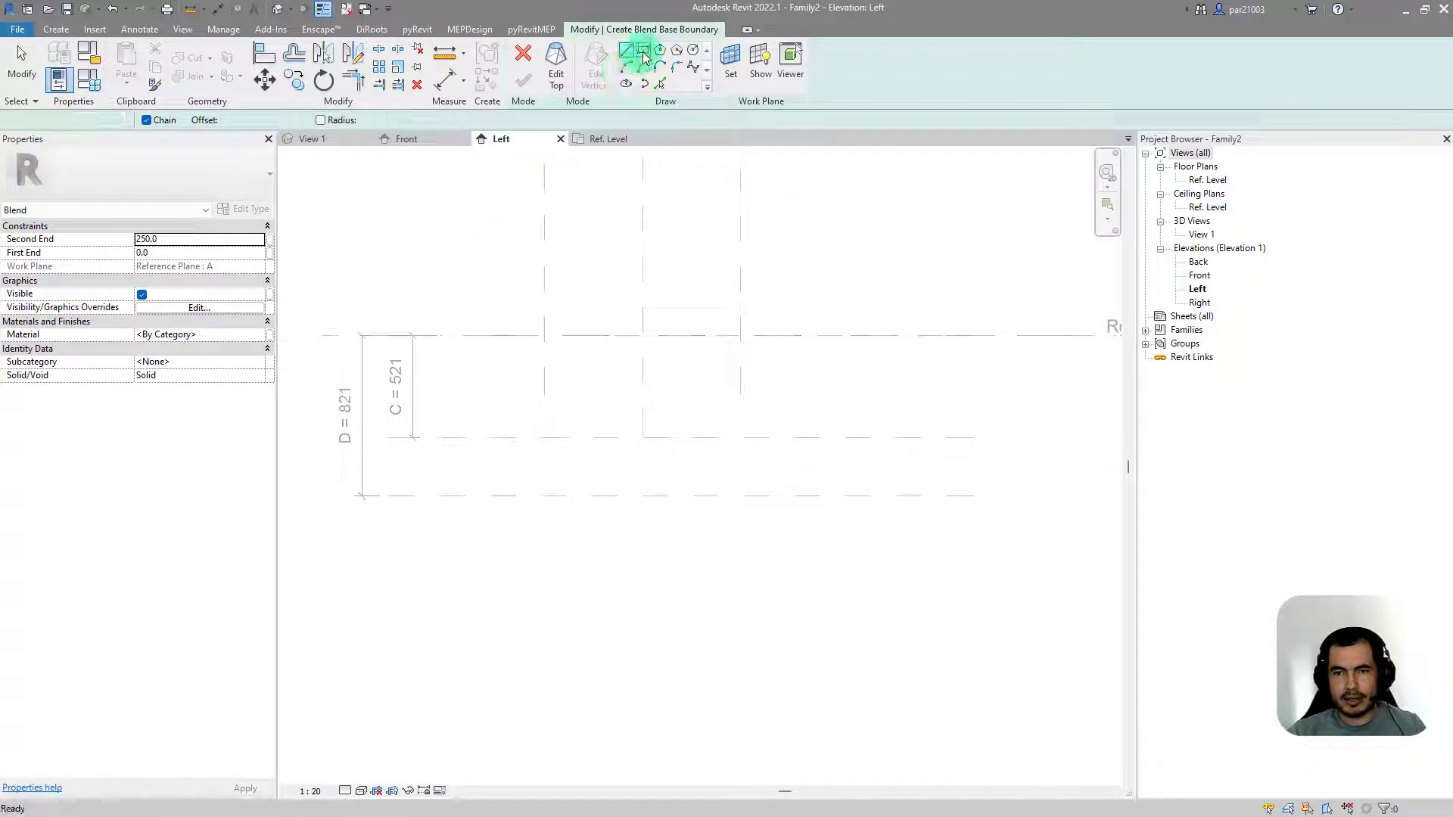
{"action": "left_click", "coordinate": [545, 335]}
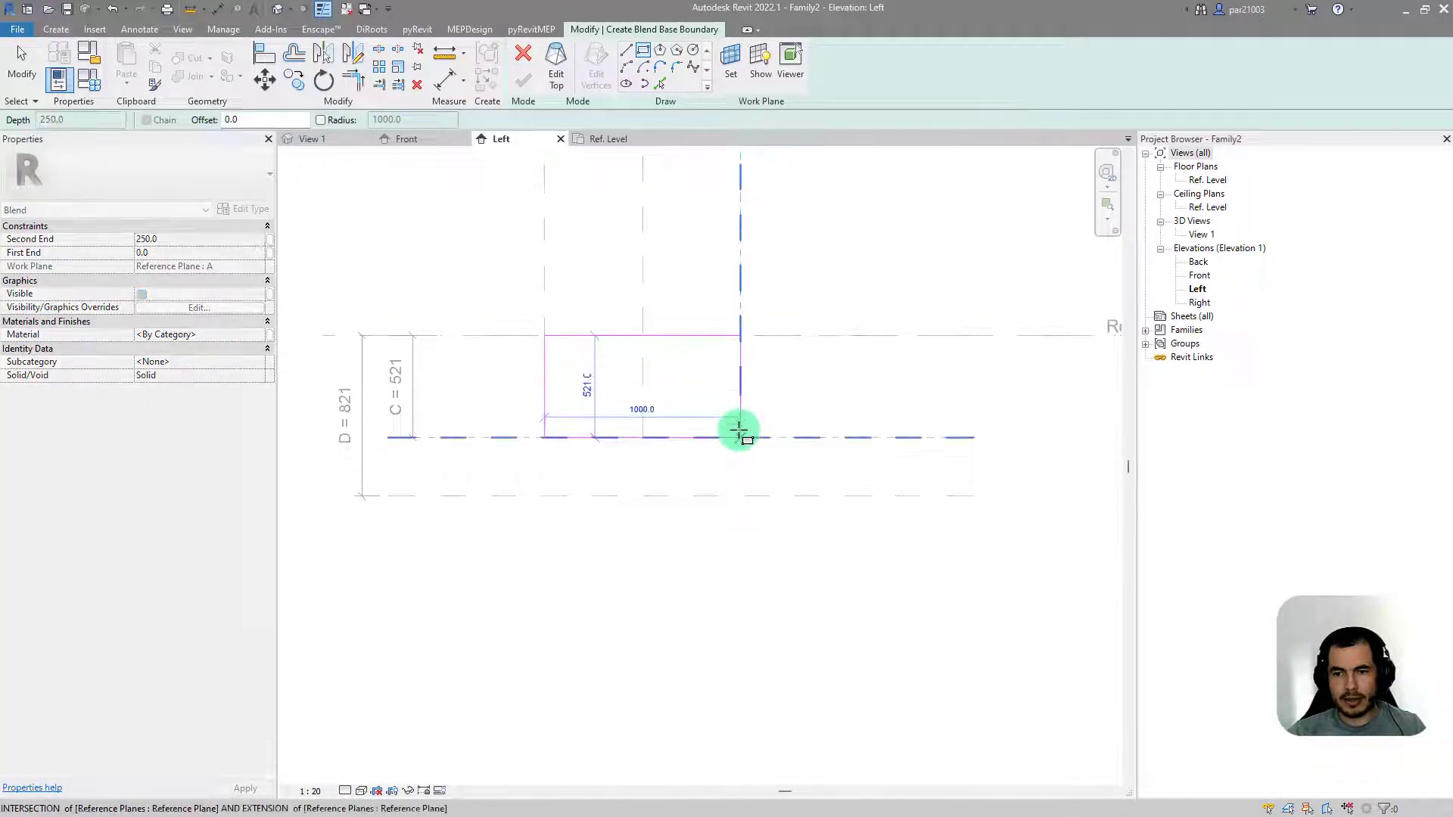
{"action": "left_click", "coordinate": [740, 437]}
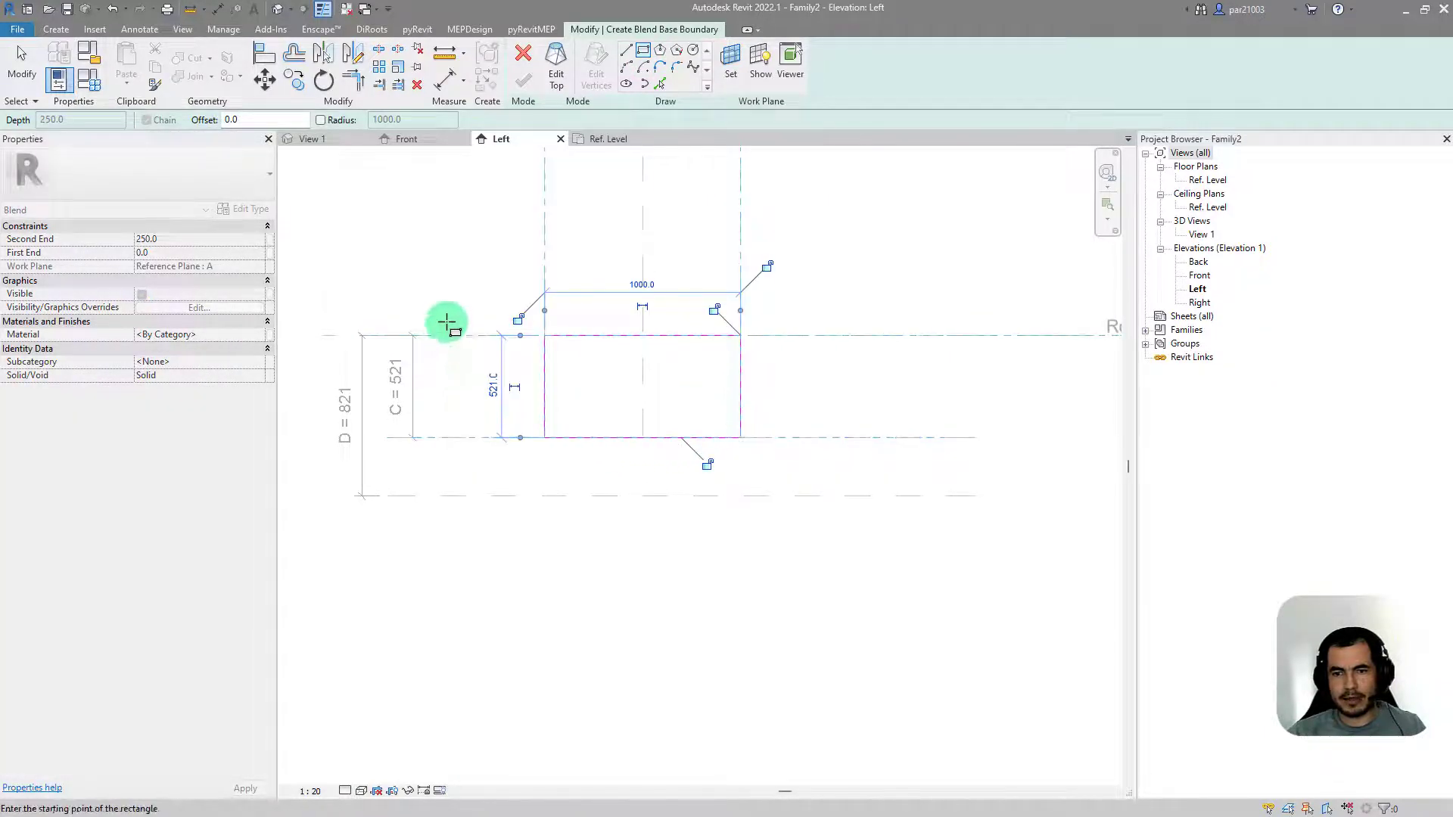
{"action": "left_click", "coordinate": [517, 319]}
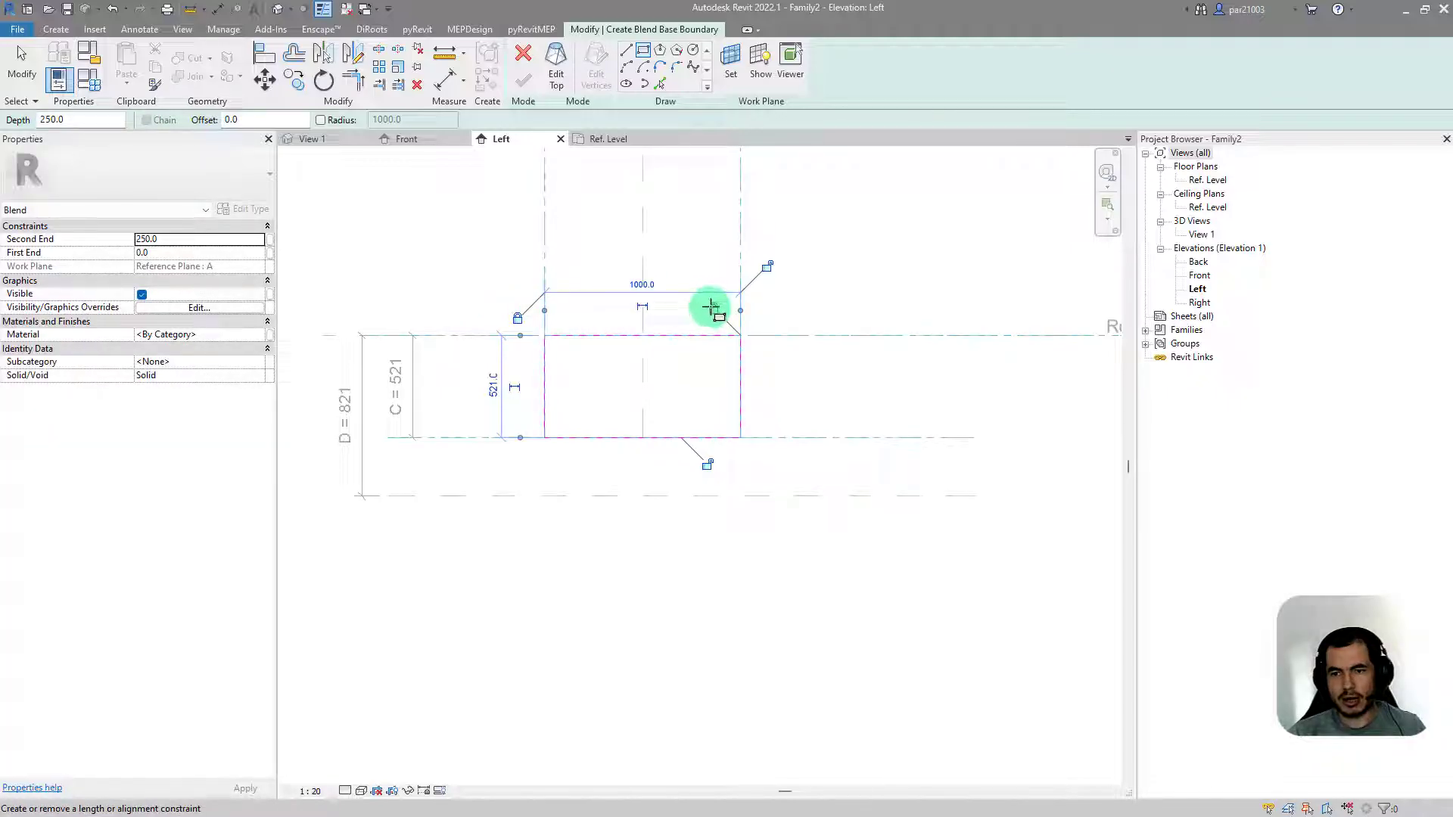
{"action": "left_click", "coordinate": [712, 308]}
{"action": "left_click", "coordinate": [767, 266]}
{"action": "left_click", "coordinate": [707, 464]}
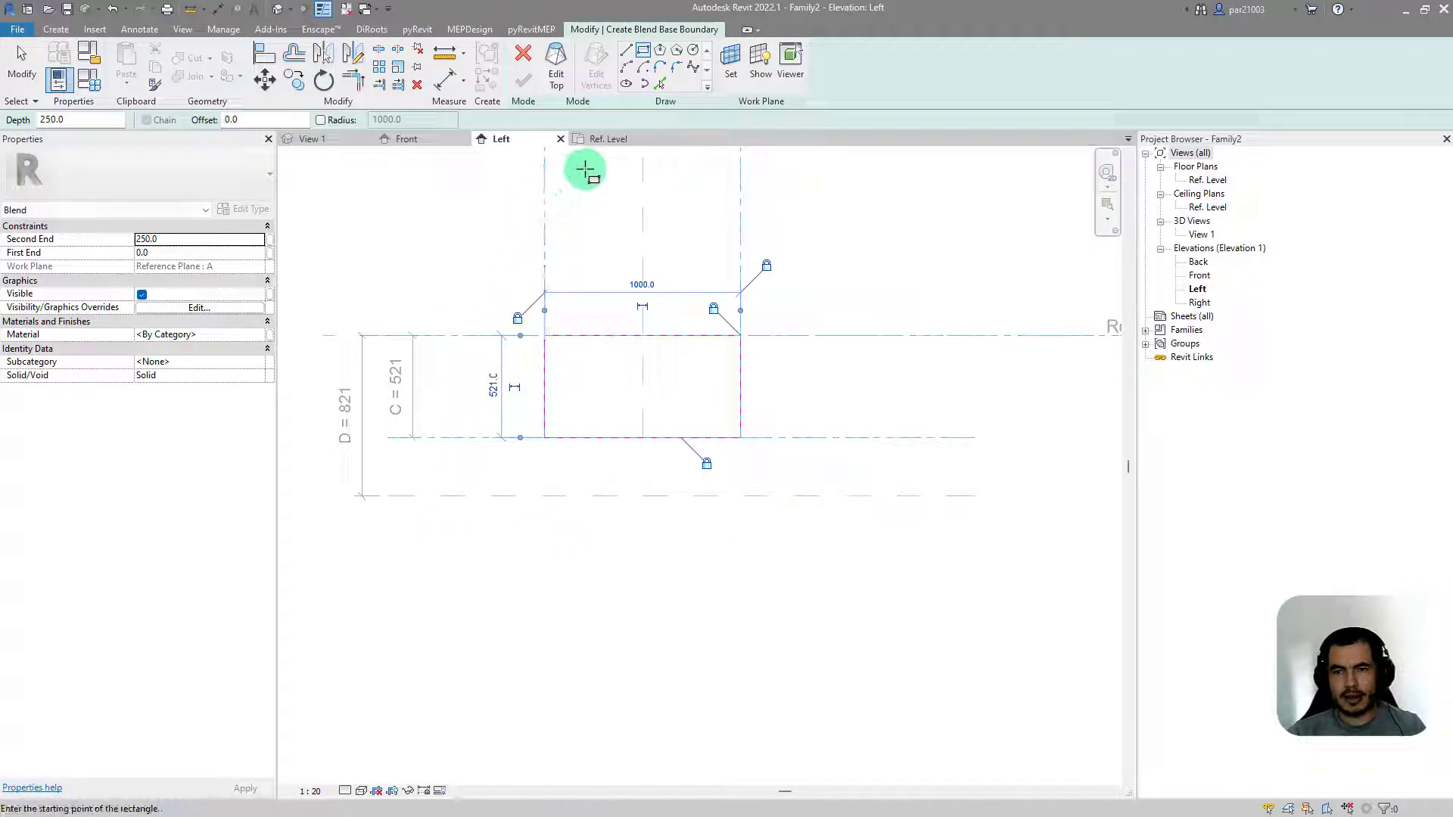
Step: Switch to the blend's top boundary and set its work plane to Reference Plane : B
{"action": "left_click", "coordinate": [555, 75]}
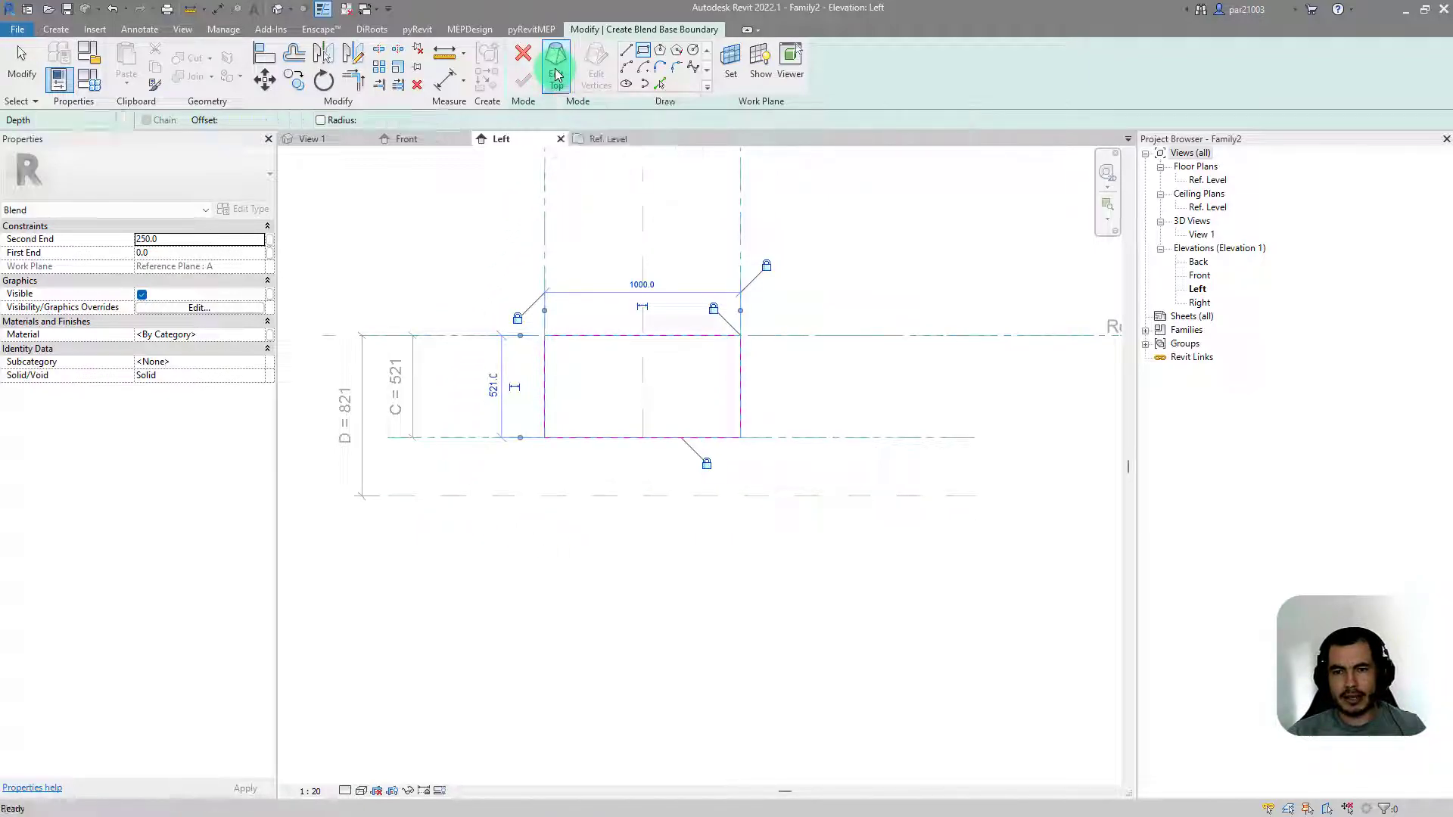
{"action": "left_click", "coordinate": [730, 64]}
{"action": "left_click", "coordinate": [722, 409]}
{"action": "left_click", "coordinate": [720, 438]}
{"action": "left_click", "coordinate": [703, 507]}
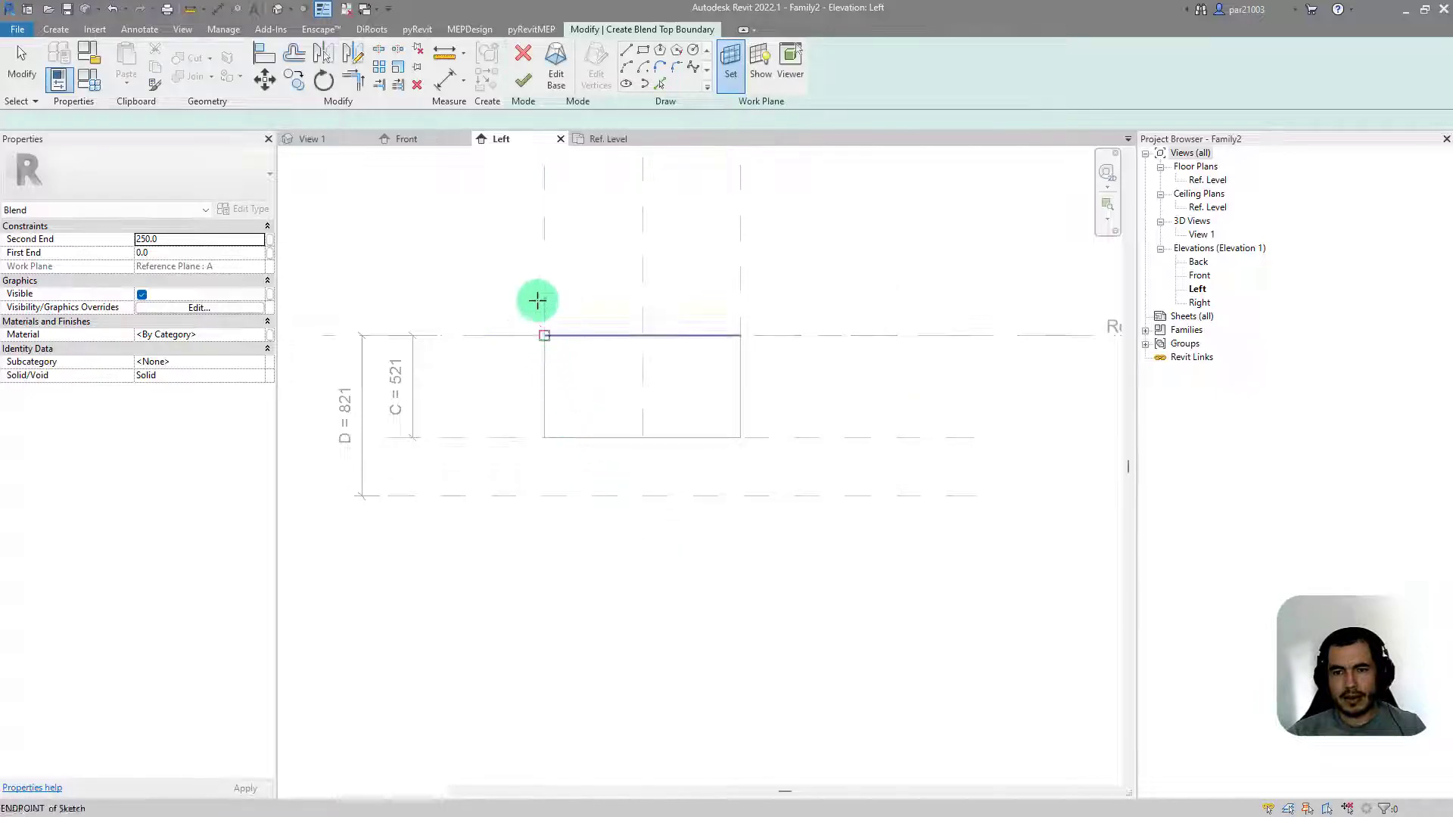
Step: Sketch the top rectangle between the outer vertical planes, from Ref. Level down to the D plane, lock its sides and finish the blend
{"action": "left_click", "coordinate": [644, 50]}
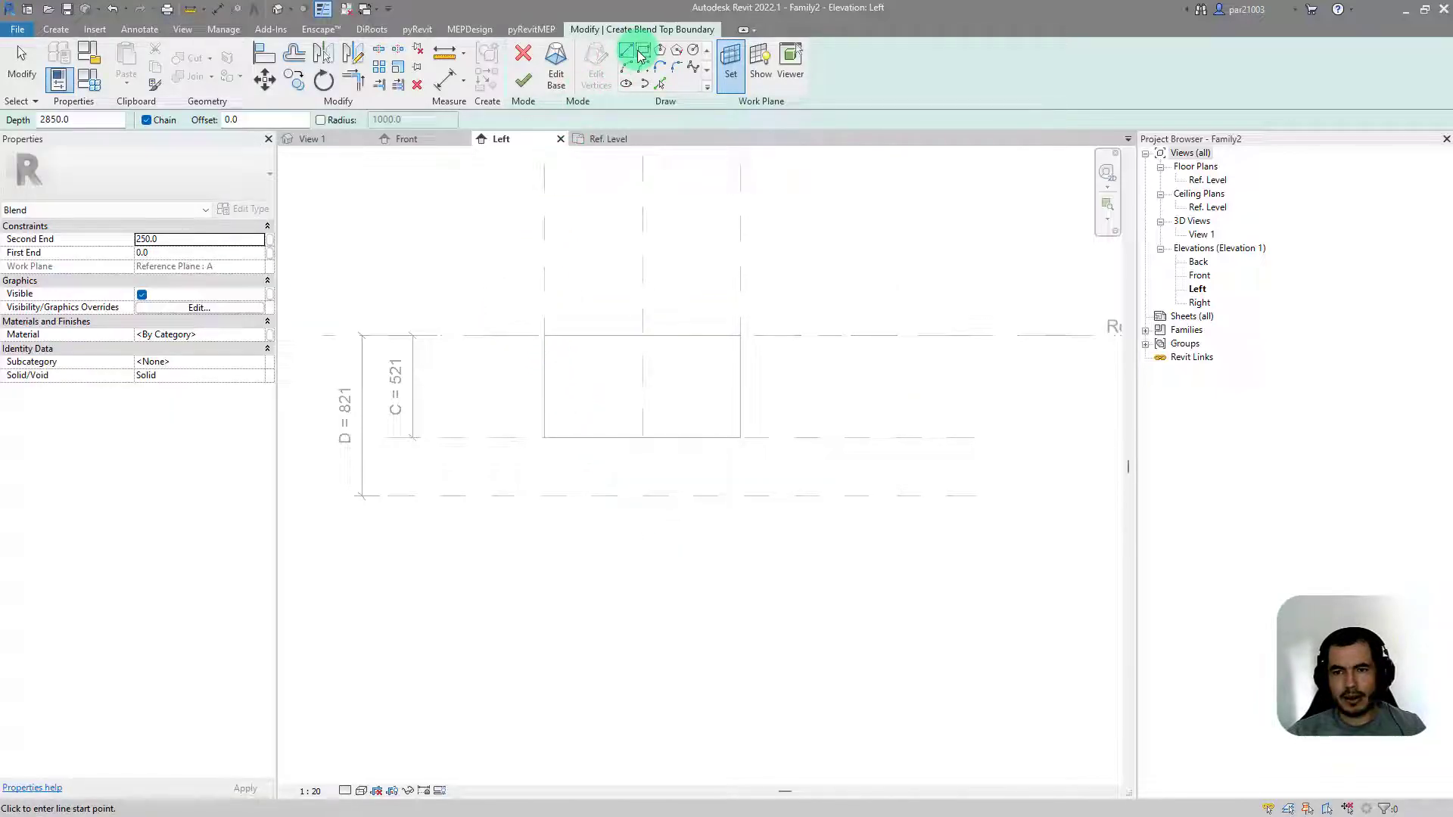
{"action": "left_click", "coordinate": [546, 335]}
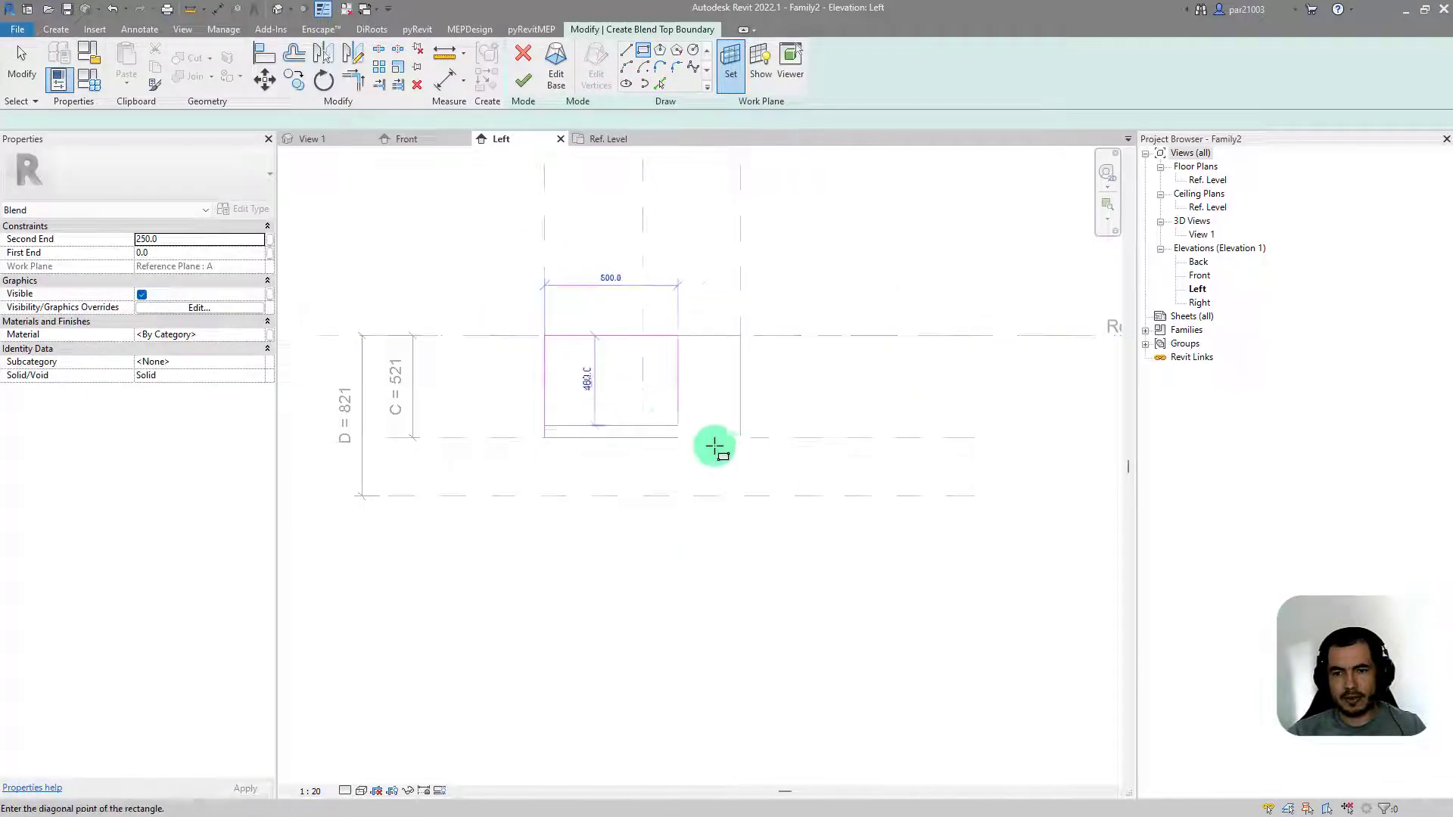
{"action": "left_click", "coordinate": [736, 515]}
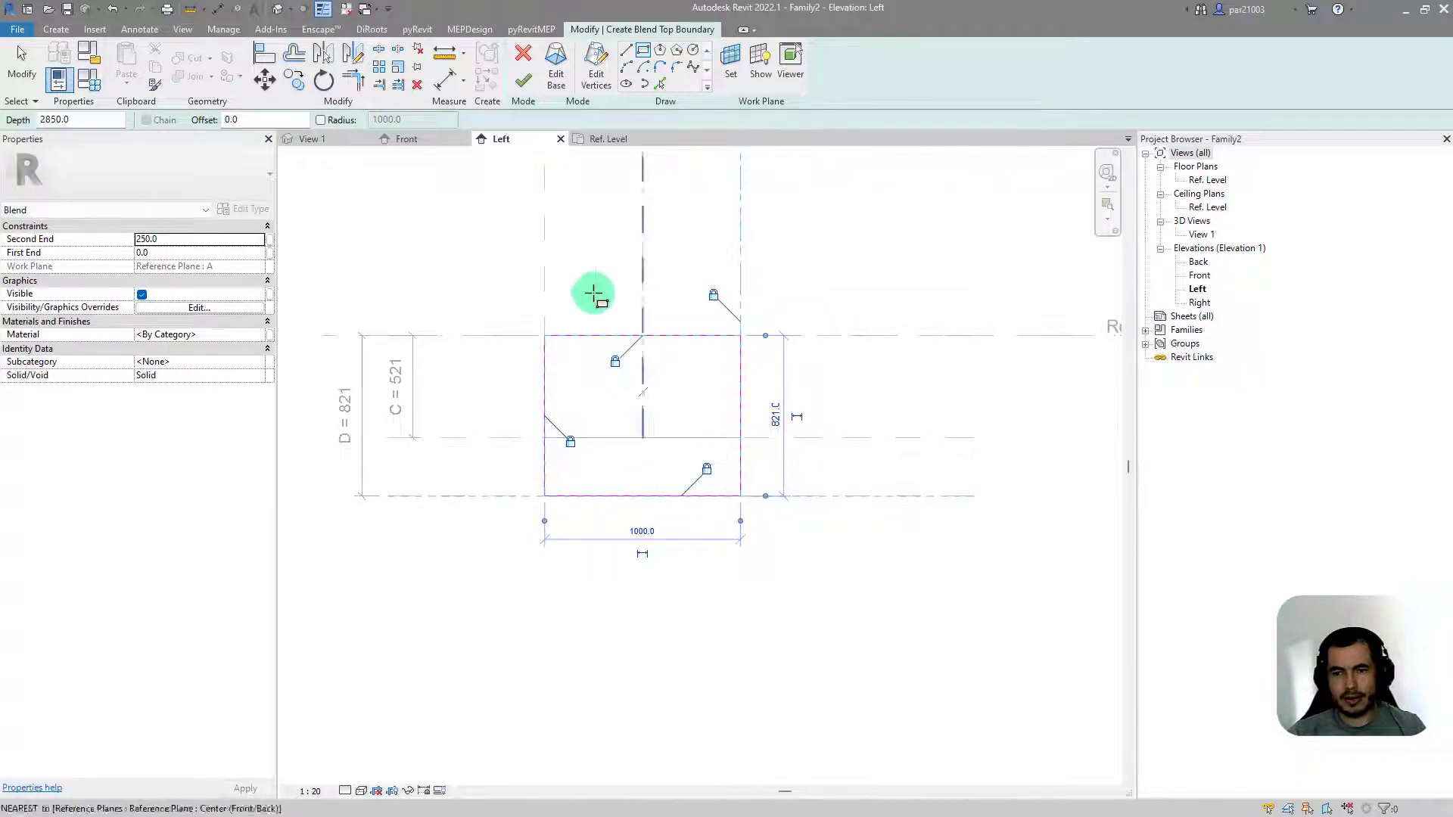
{"action": "left_click", "coordinate": [524, 84]}
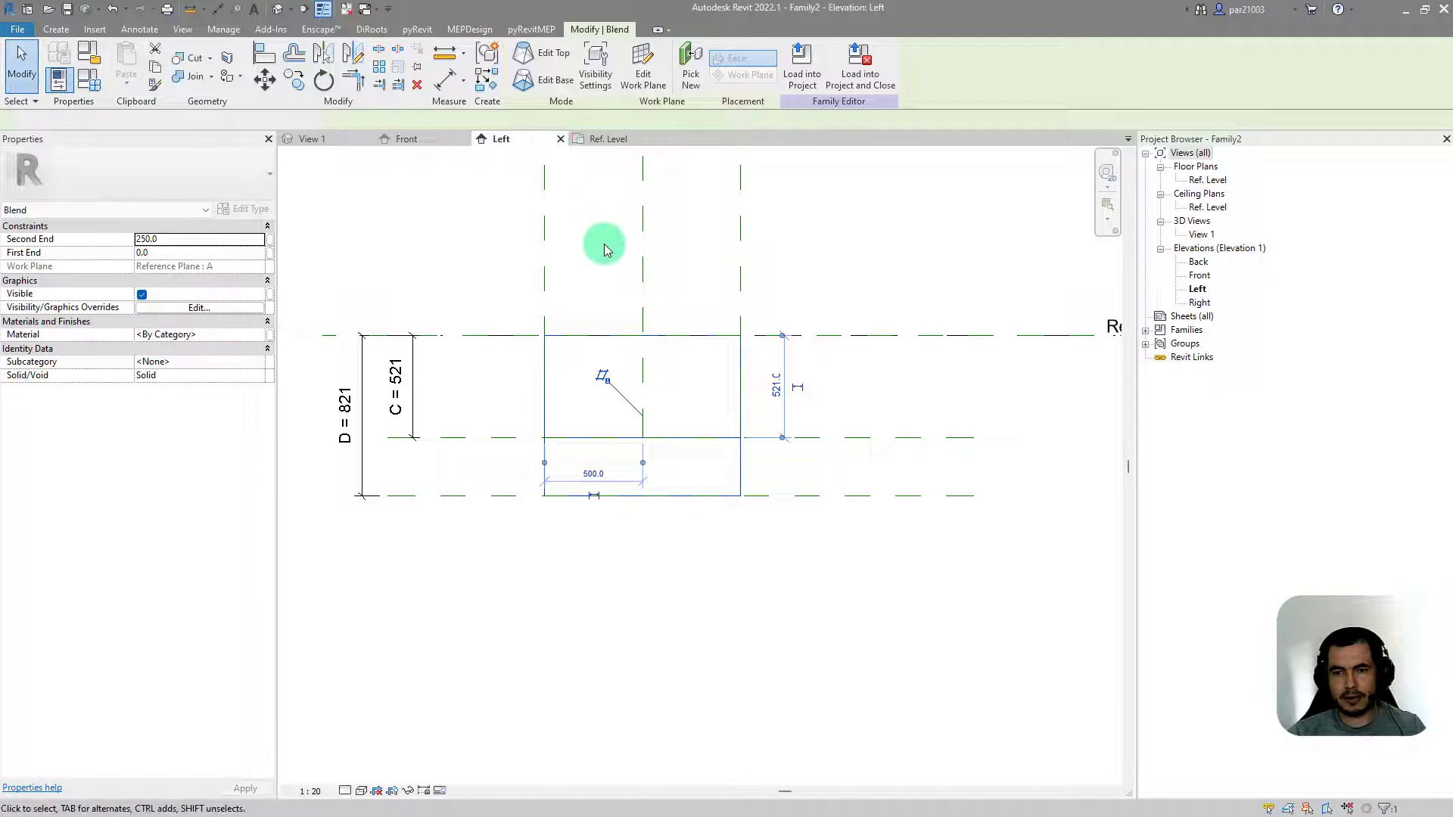
Step: In the Front elevation, align the blend's two ends to reference planes B and A and lock them there
{"action": "left_click", "coordinate": [420, 139]}
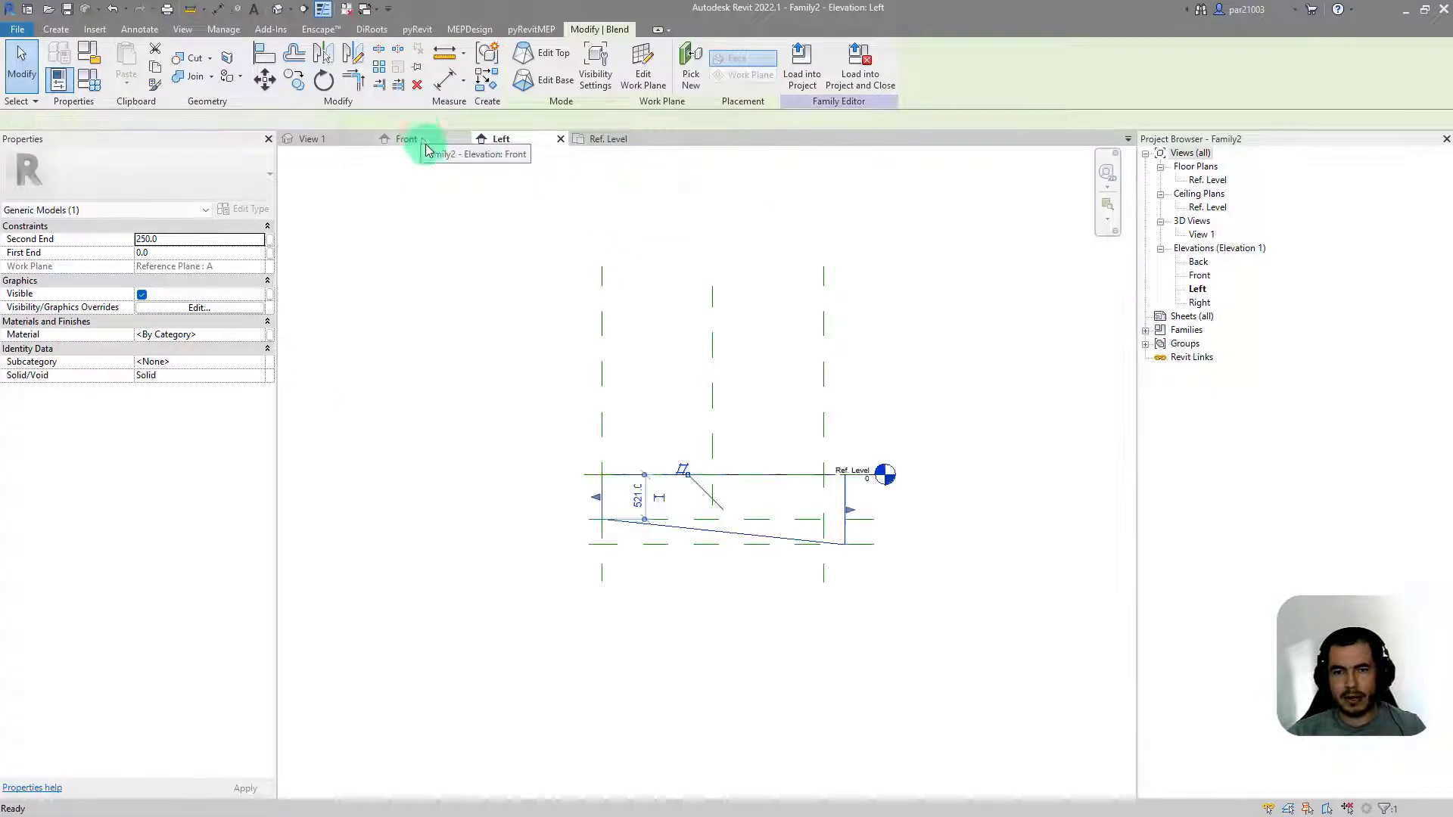
{"action": "scroll", "coordinate": [828, 487], "scroll_direction": "up", "scroll_amount": 2}
{"action": "left_click_drag", "start_coordinate": [875, 490], "coordinate": [831, 488]}
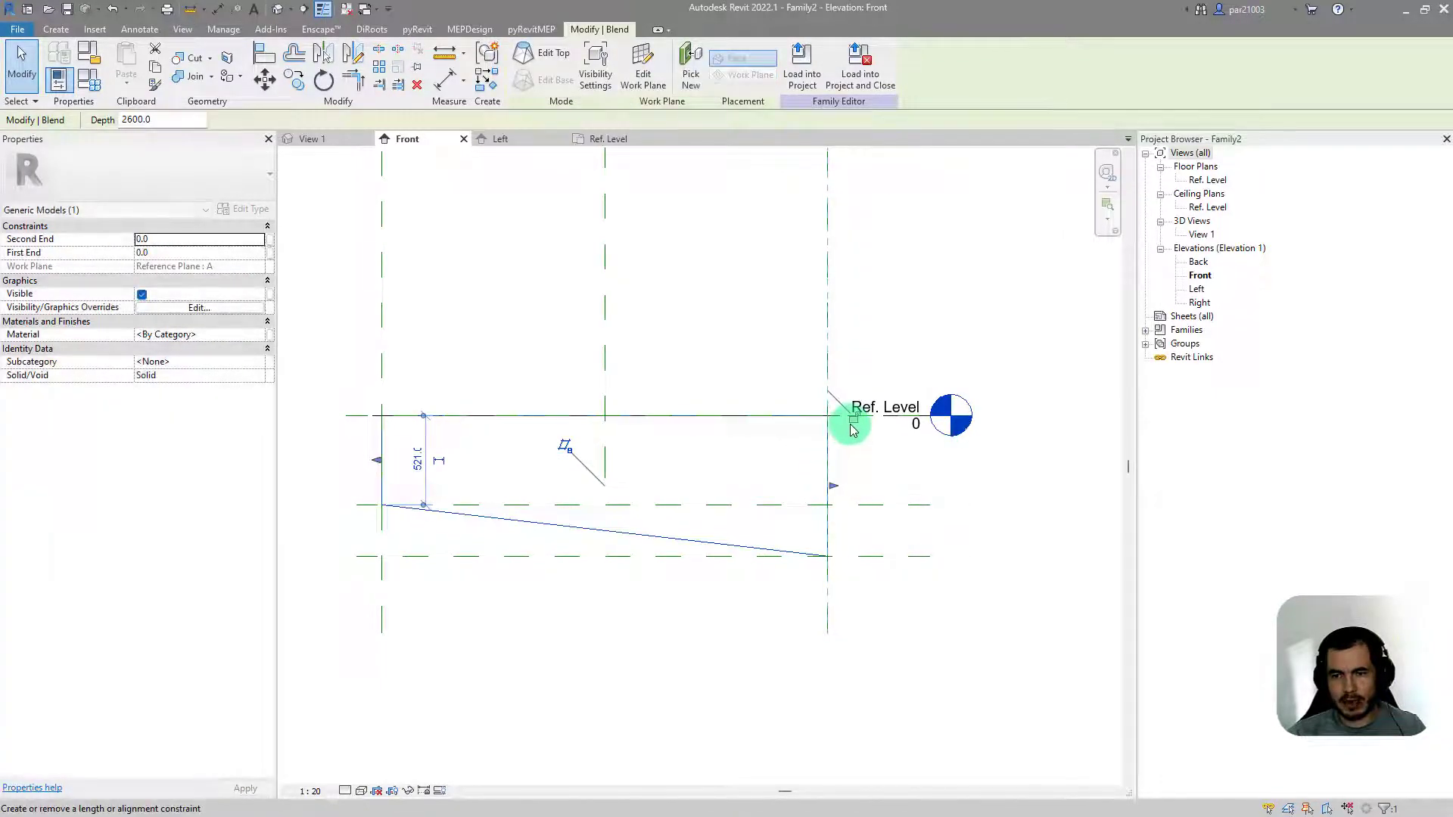
{"action": "middle_click_drag", "start_coordinate": [436, 437], "coordinate": [529, 393]}
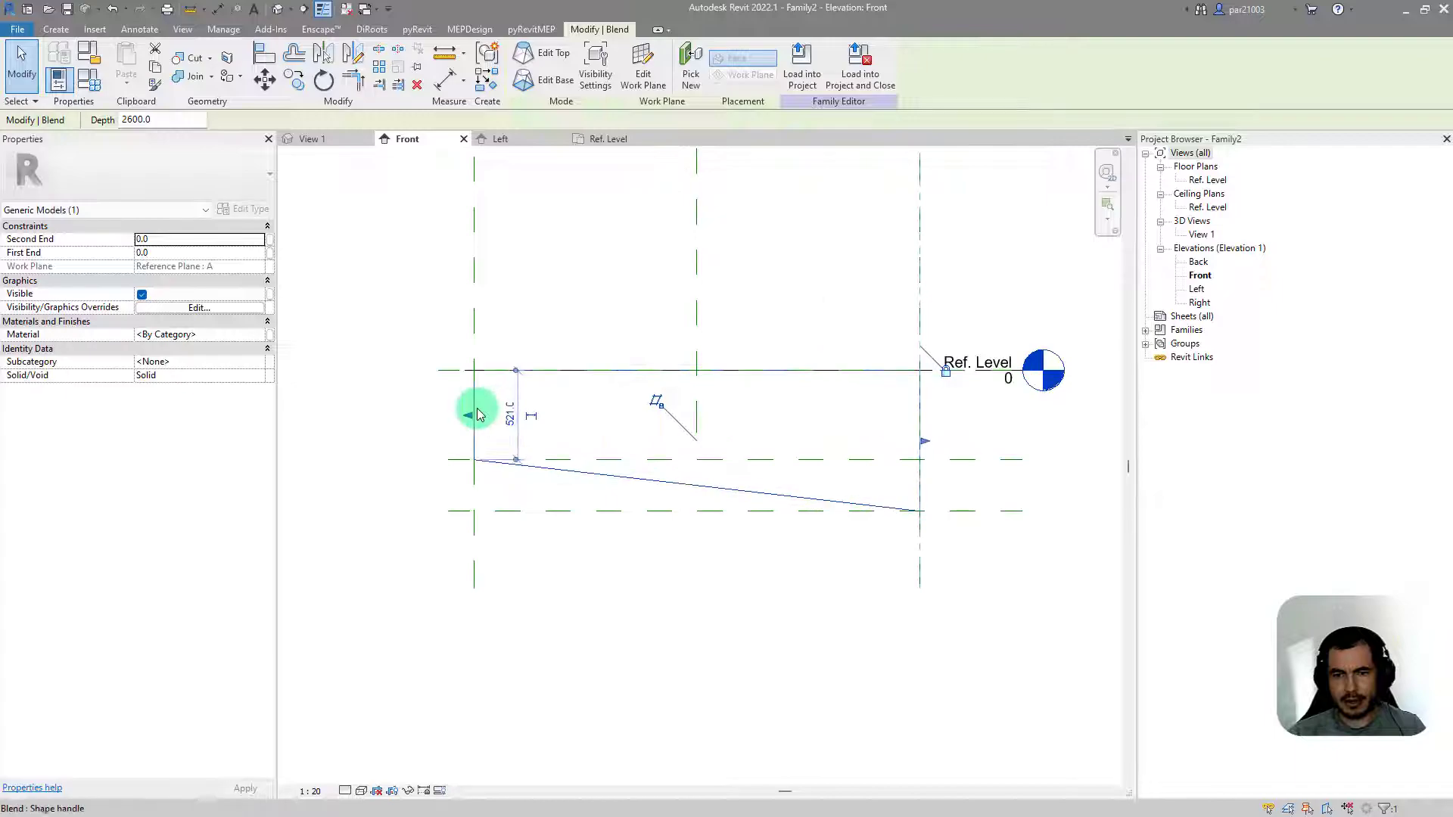
{"action": "mouse_move", "coordinate": [465, 420]}
{"action": "left_mouse_down"}
{"action": "mouse_move", "coordinate": [507, 411]}
{"action": "mouse_move", "coordinate": [477, 412]}
{"action": "left_mouse_up"}
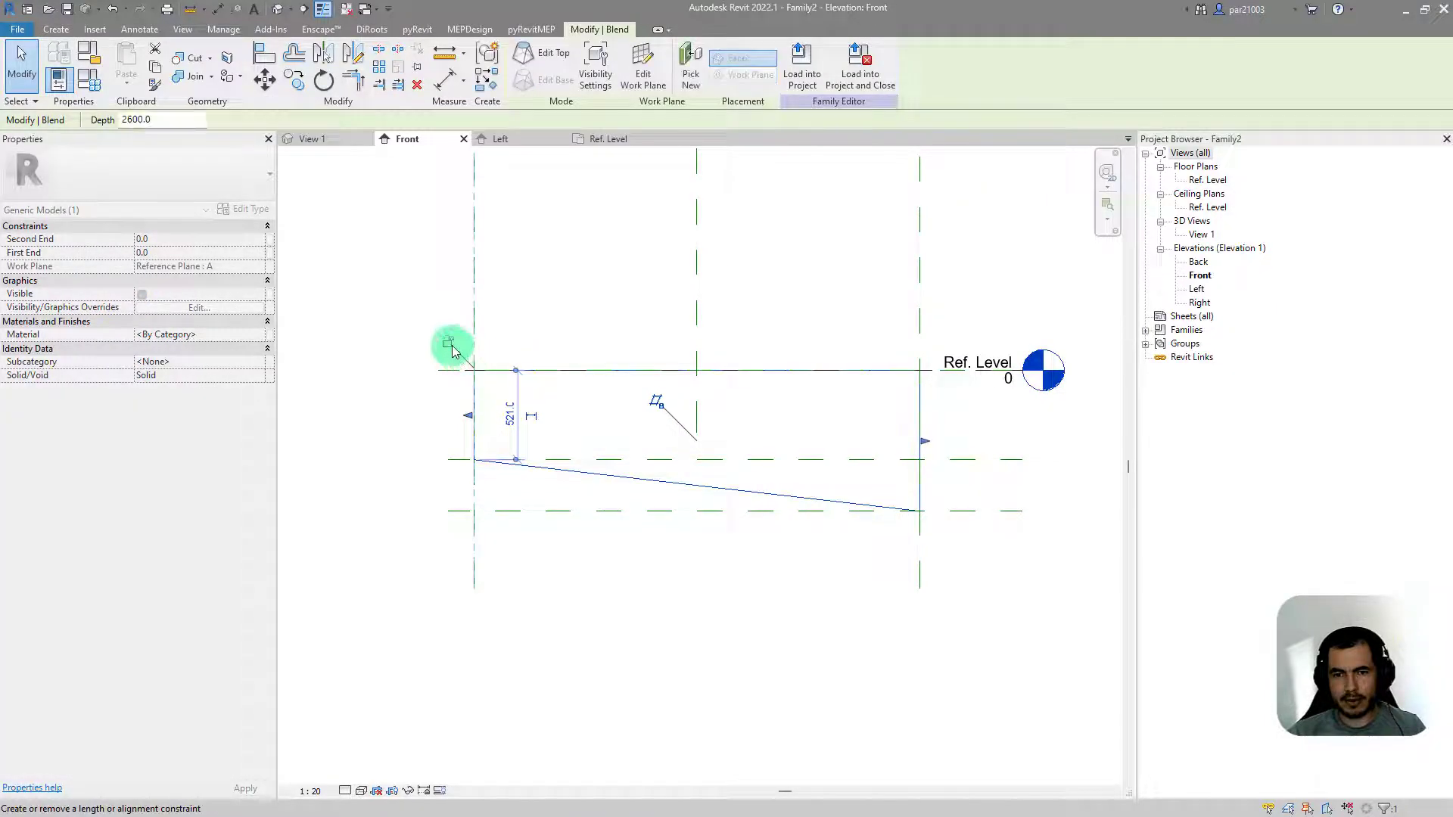
{"action": "left_click", "coordinate": [532, 287]}
Step: Move reference plane B outward to about 2800 mm from plane A and inspect the blend in 3D View 1
{"action": "scroll", "coordinate": [536, 285], "scroll_direction": "down", "scroll_amount": 3}
{"action": "middle_click_drag", "start_coordinate": [552, 366], "coordinate": [598, 493]}
{"action": "left_click", "coordinate": [719, 391]}
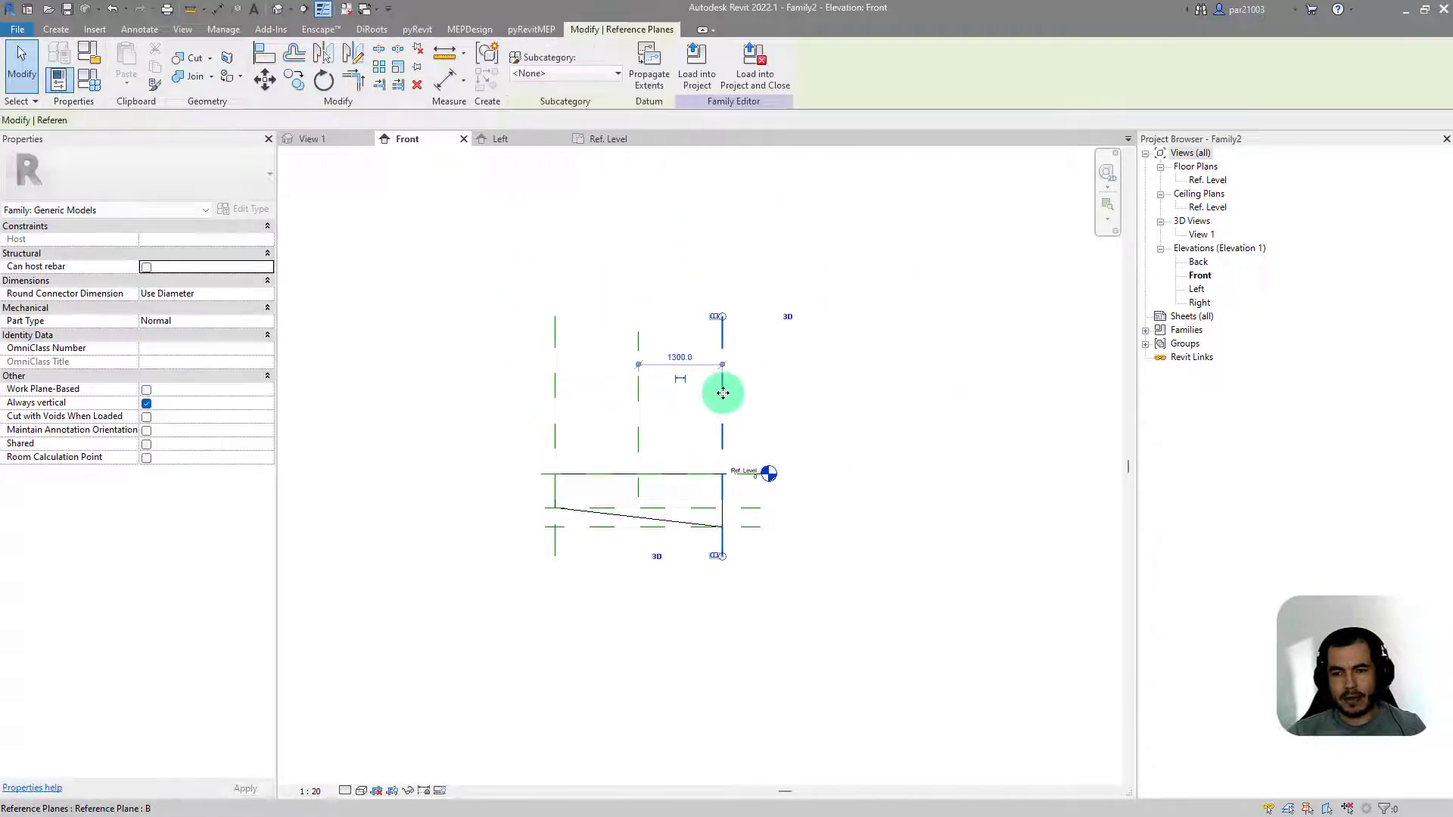
{"action": "mouse_move", "coordinate": [759, 393]}
{"action": "left_mouse_down"}
{"action": "mouse_move", "coordinate": [697, 392]}
{"action": "mouse_move", "coordinate": [756, 393]}
{"action": "mouse_move", "coordinate": [730, 393]}
{"action": "left_mouse_up"}
{"action": "left_click", "coordinate": [825, 408]}
{"action": "scroll", "coordinate": [633, 519], "scroll_direction": "up", "scroll_amount": 3}
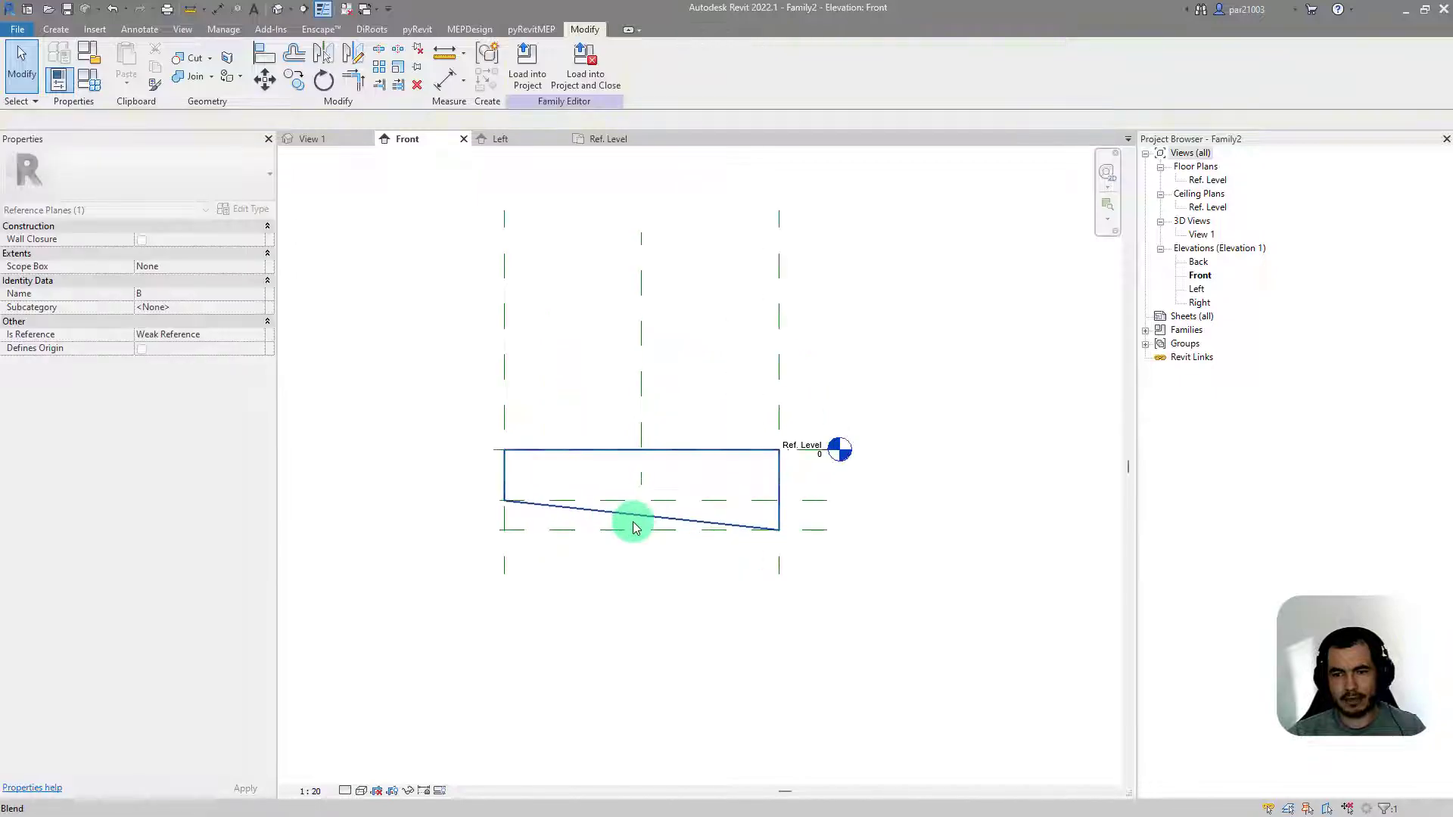
{"action": "left_click", "coordinate": [339, 136]}
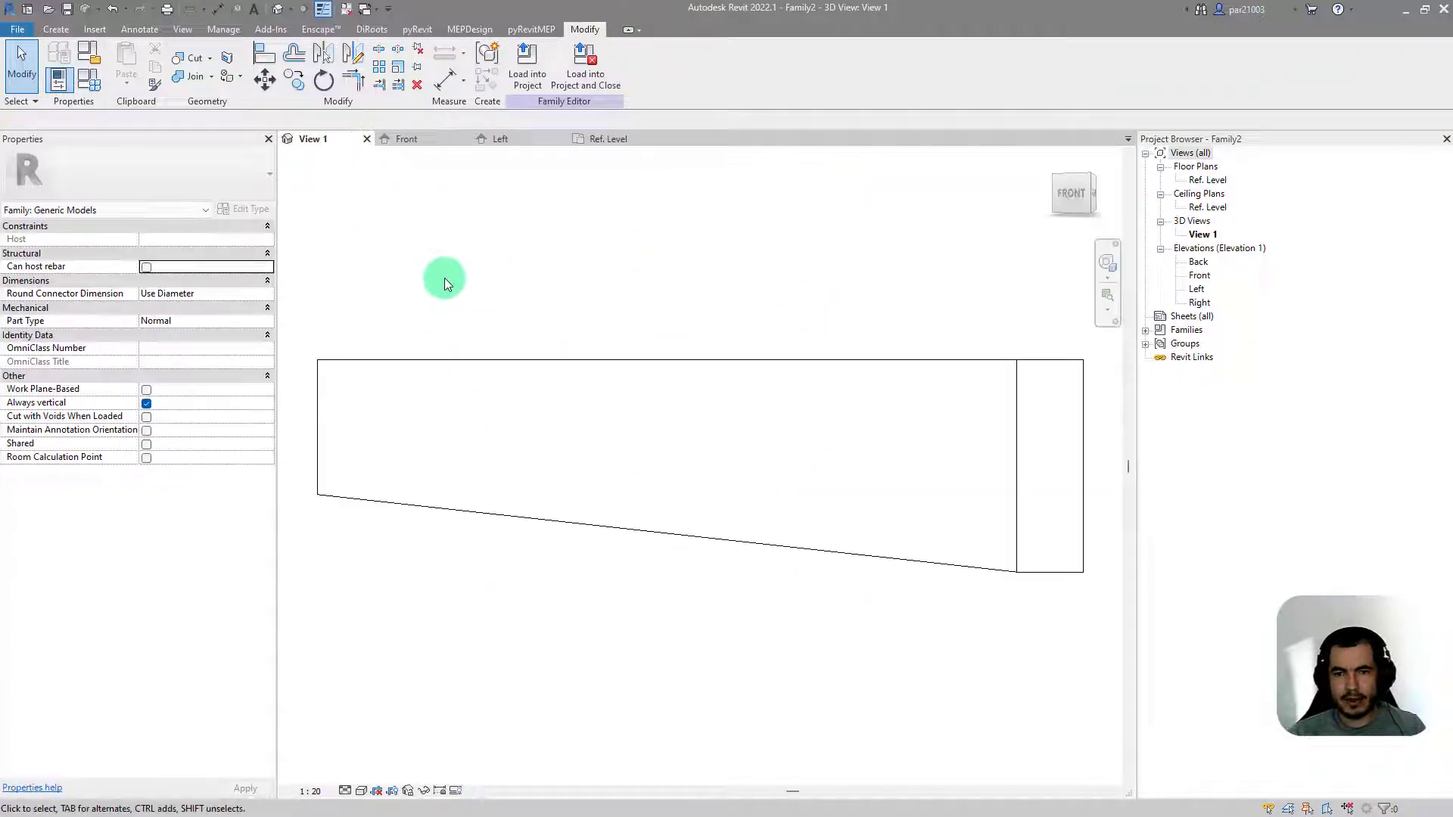
{"action": "middle_click_drag", "start_coordinate": [570, 428], "coordinate": [743, 549], "text": "shift"}
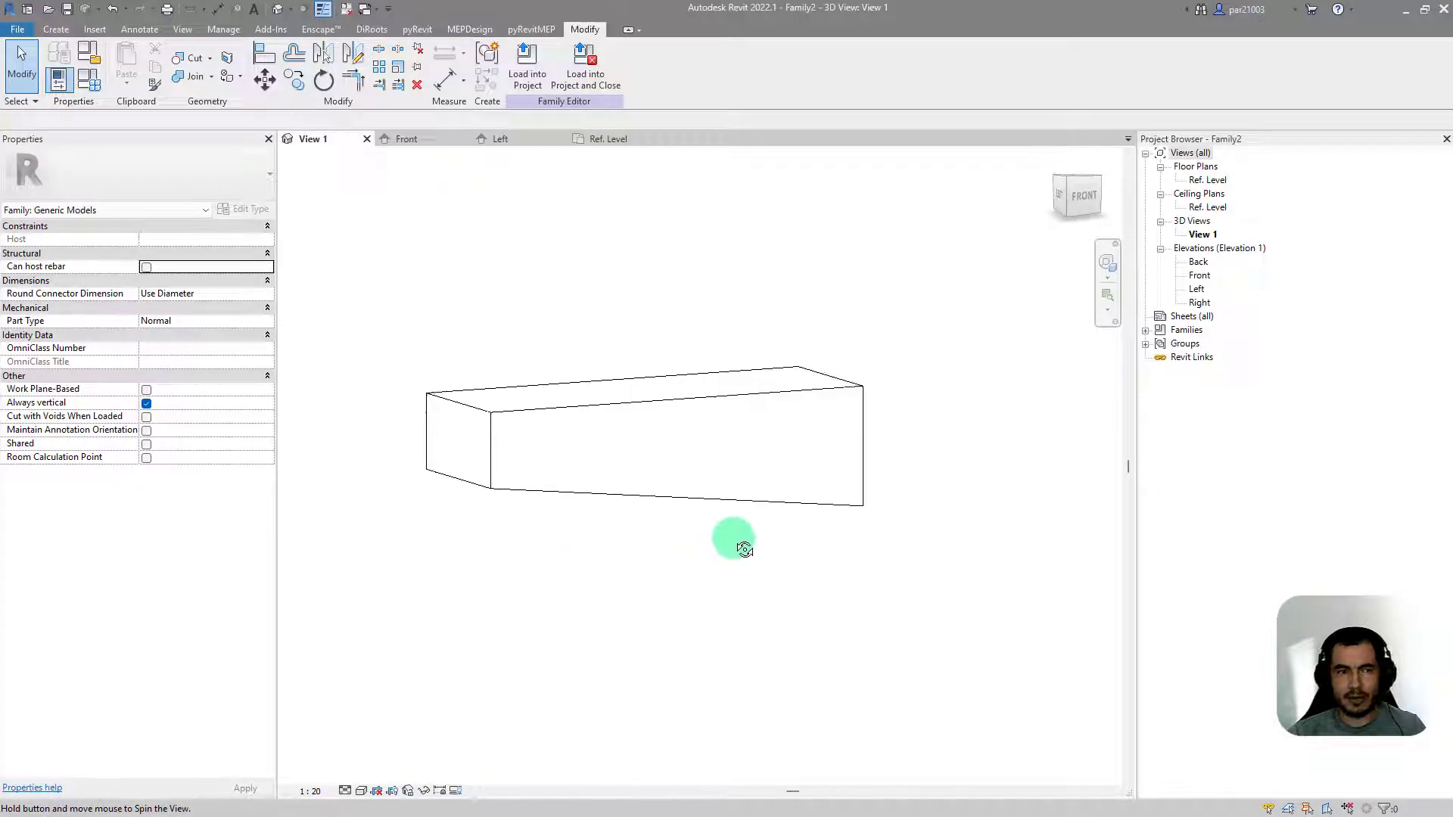
Step: Add a family instance parameter E of type Length, grouped under Dimensions, in the family types
{"action": "left_click", "coordinate": [93, 80]}
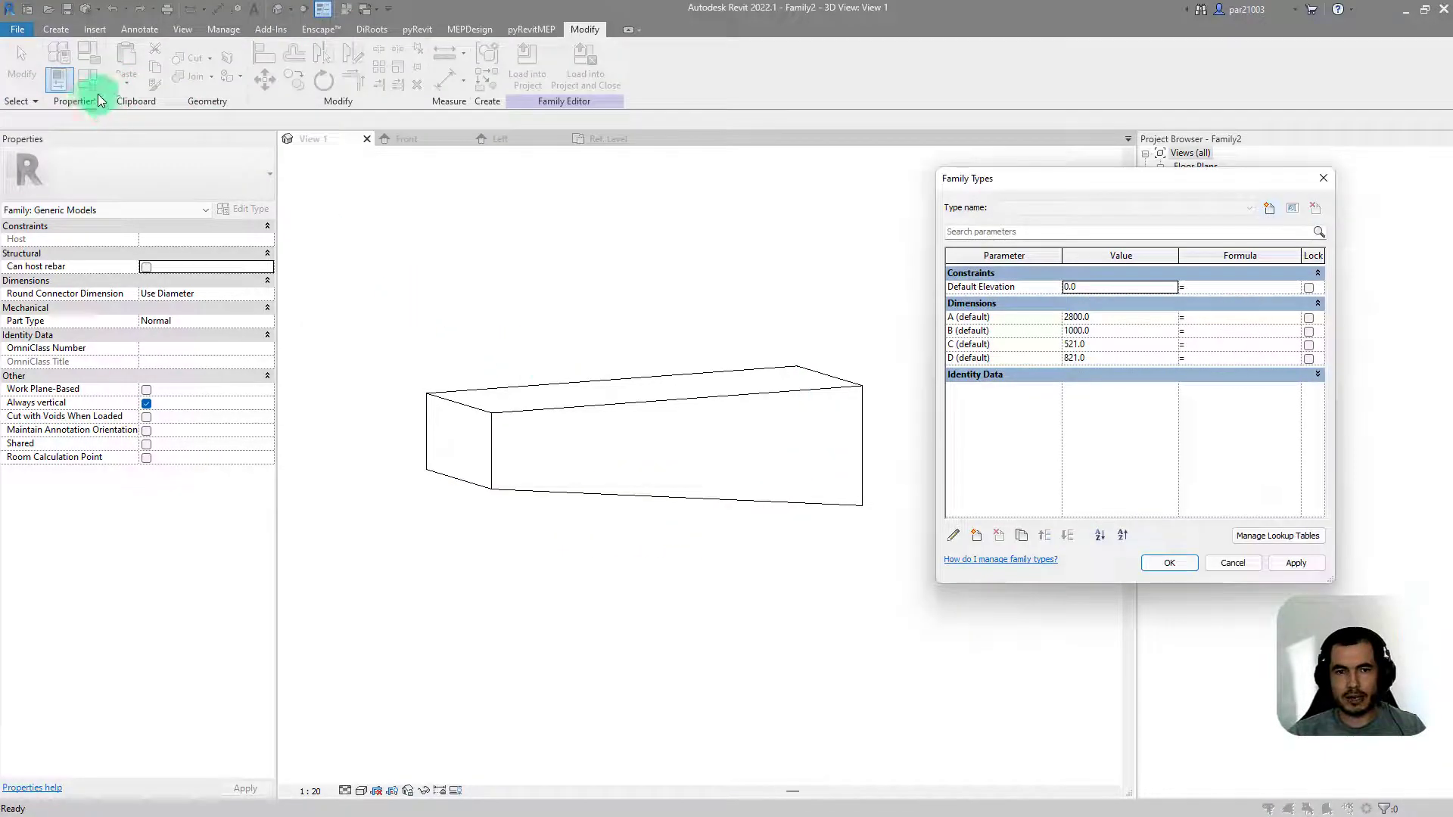
{"action": "left_click_drag", "start_coordinate": [1014, 184], "coordinate": [939, 126]}
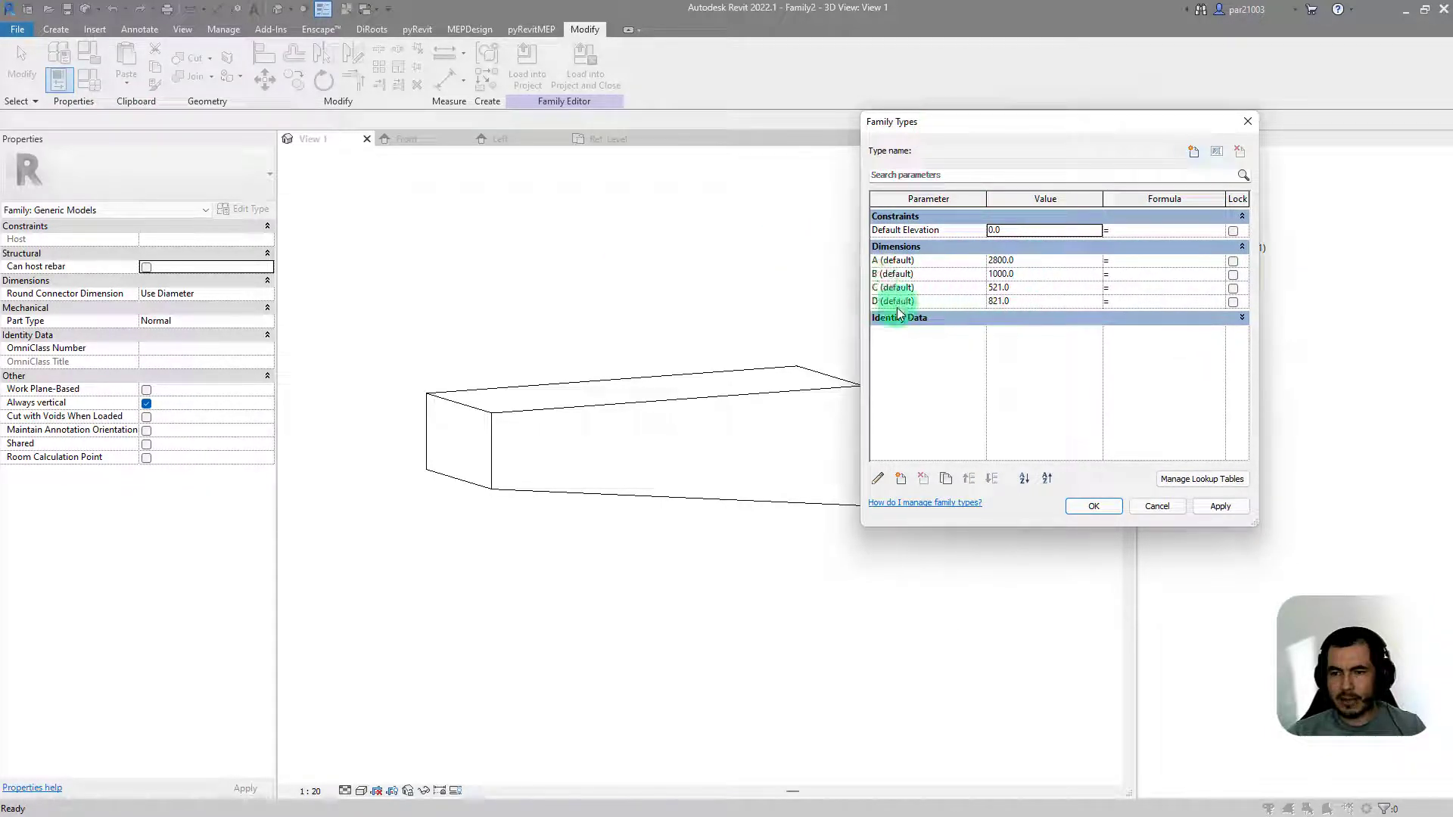
{"action": "left_click", "coordinate": [902, 475]}
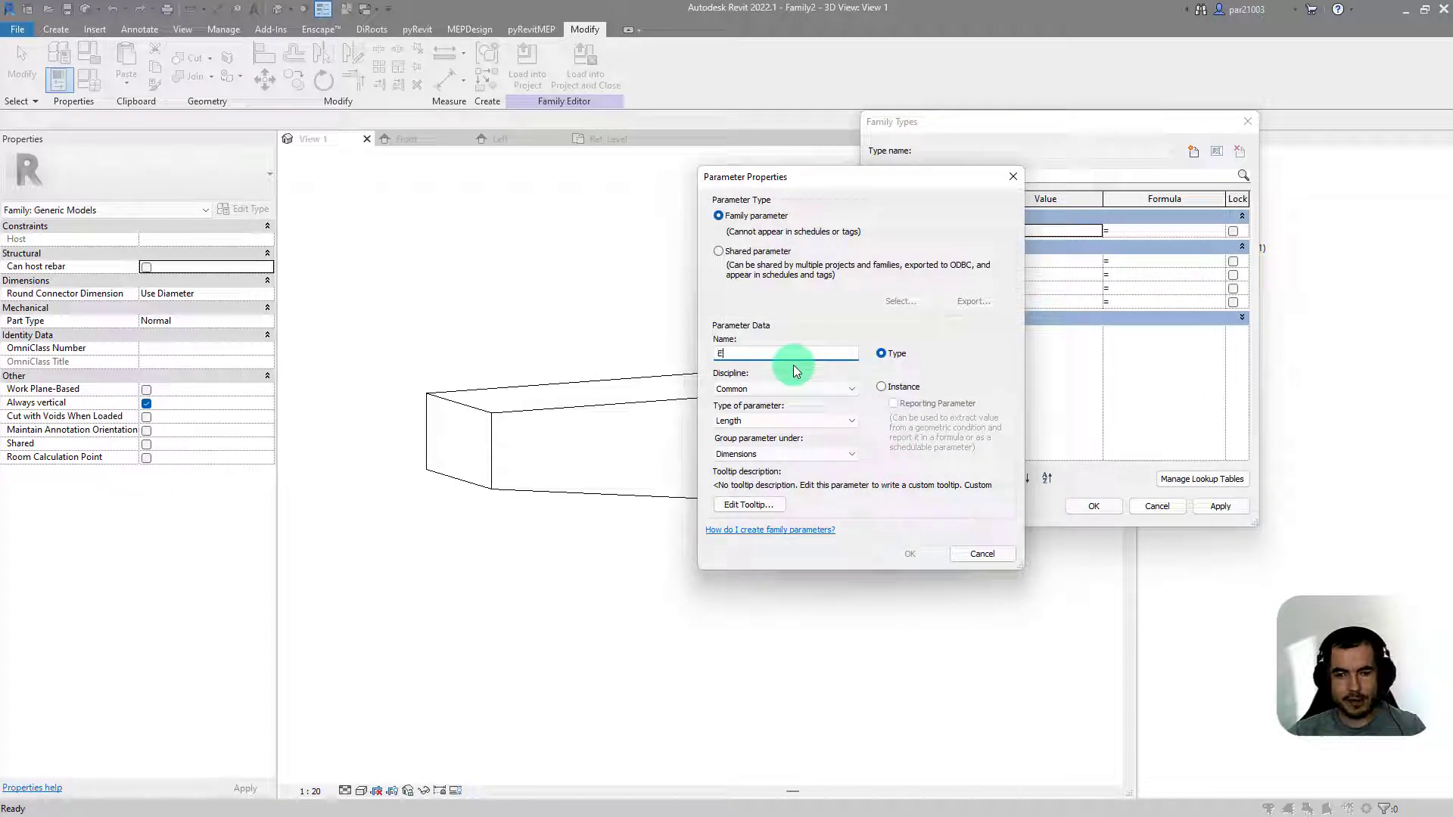
{"action": "type", "text": "E"}
{"action": "left_click", "coordinate": [882, 388]}
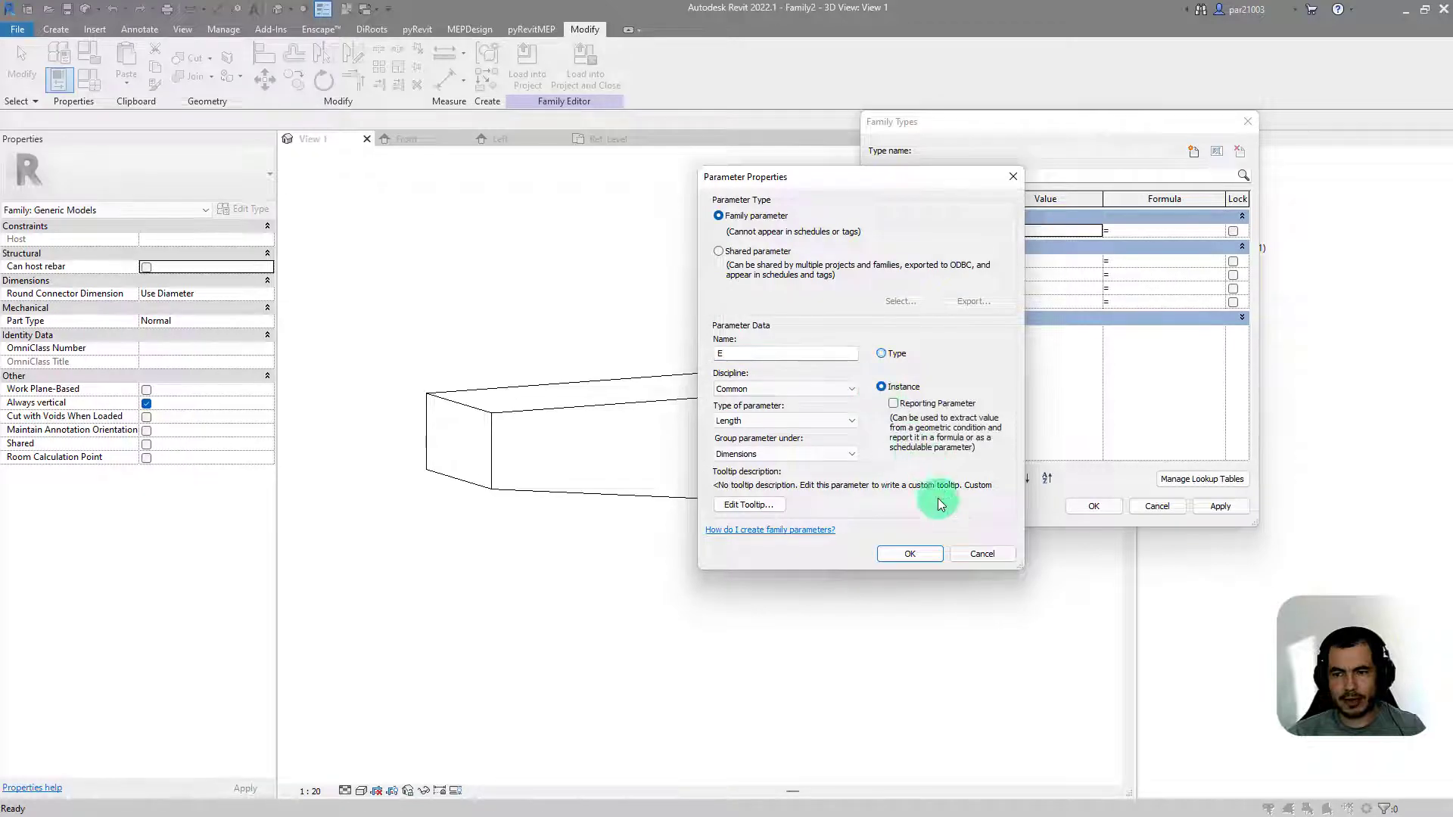
{"action": "left_click", "coordinate": [926, 553]}
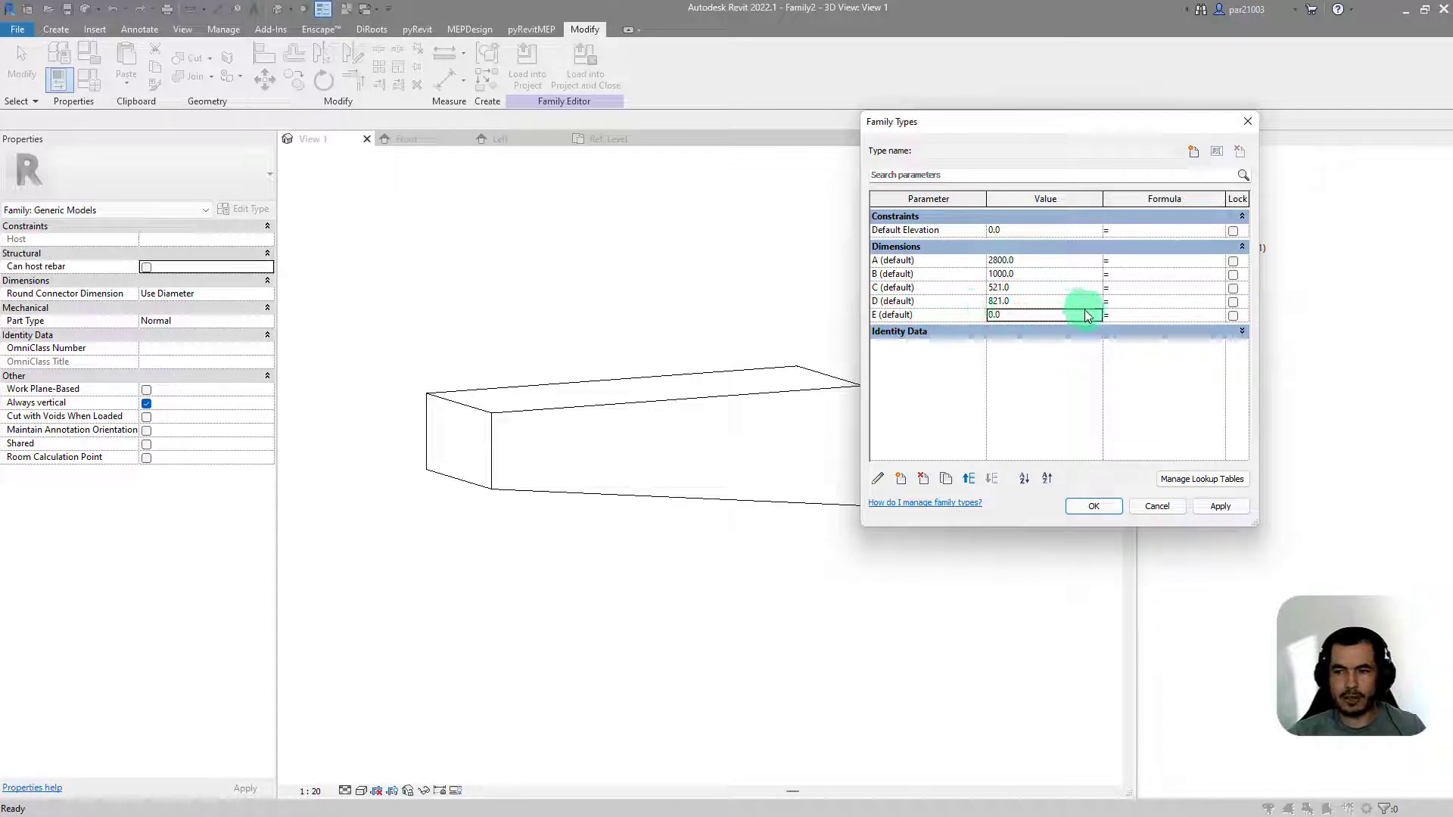
Step: Open the formula of parameter D for editing in the family types
{"action": "left_click", "coordinate": [1119, 302]}
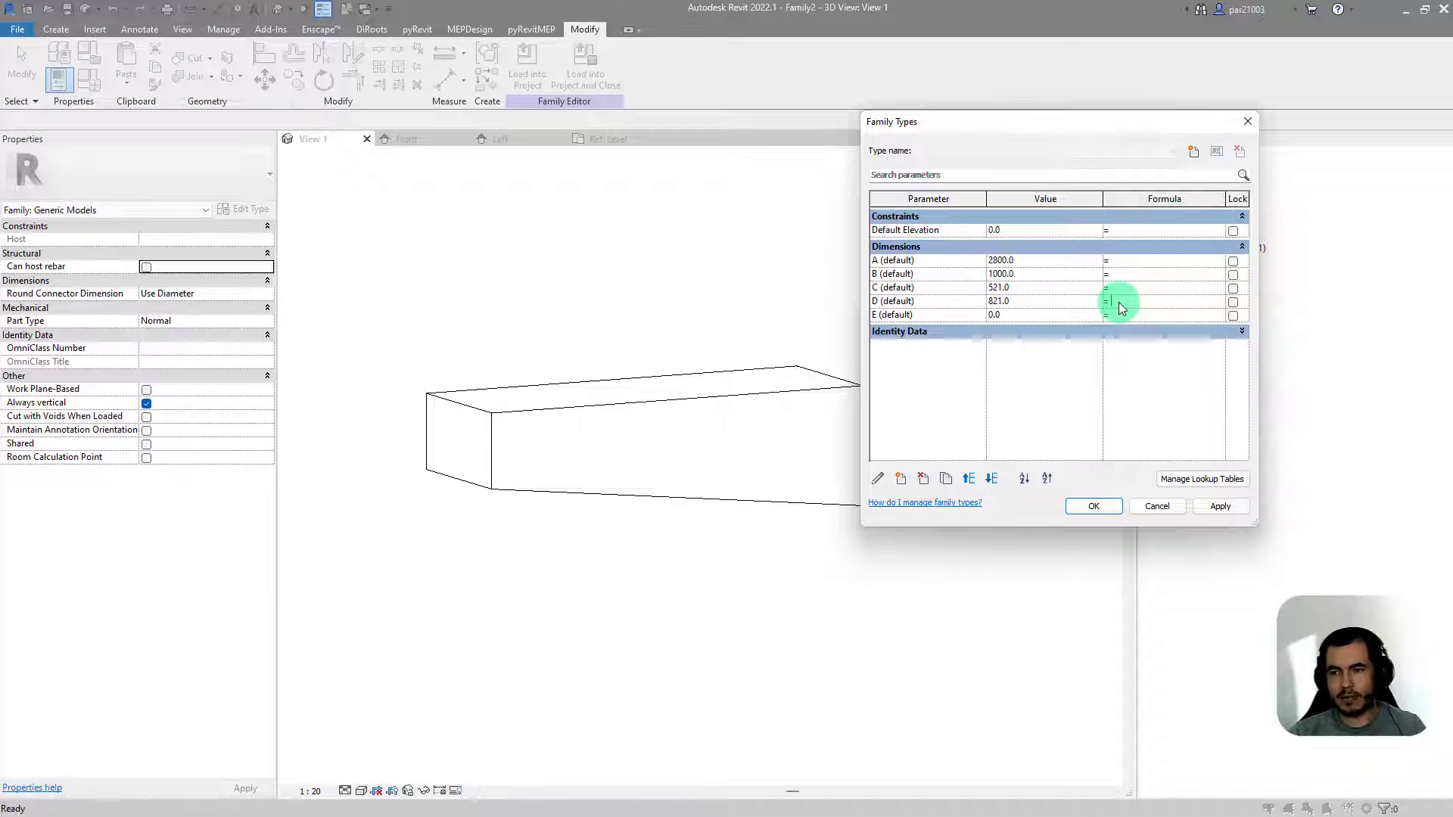
Step: Capture the 3D view area with the screen annotation tool and handwrite the slope equation E = (D − C) / A × 100
{"action": "key", "text": "super+shift+s"}
{"action": "left_click_drag", "start_coordinate": [285, 152], "coordinate": [1313, 712]}
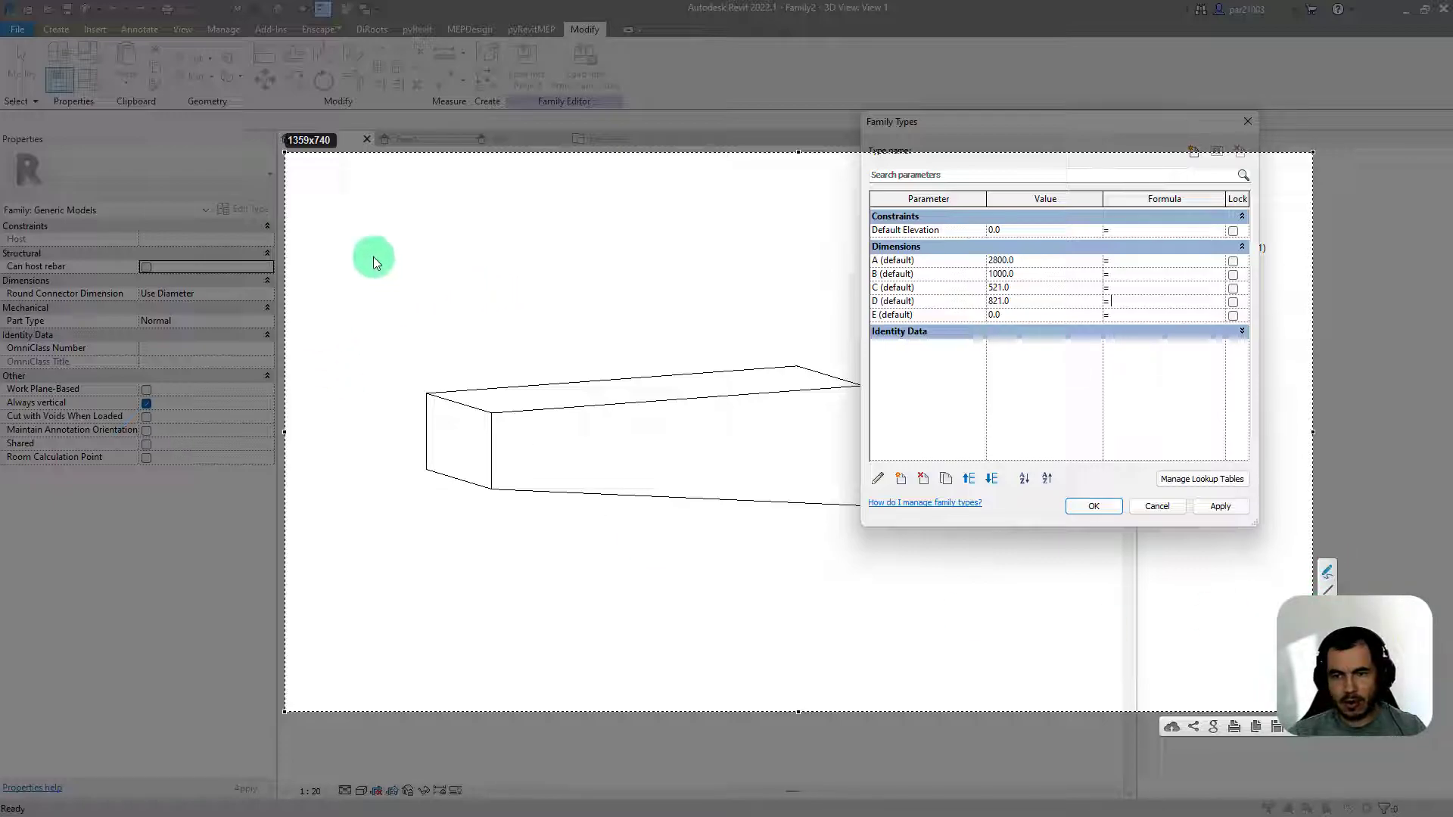
{"action": "mouse_move", "coordinate": [348, 236]}
{"action": "left_mouse_down"}
{"action": "mouse_move", "coordinate": [347, 262]}
{"action": "mouse_move", "coordinate": [357, 250]}
{"action": "mouse_move", "coordinate": [394, 259]}
{"action": "left_mouse_up"}
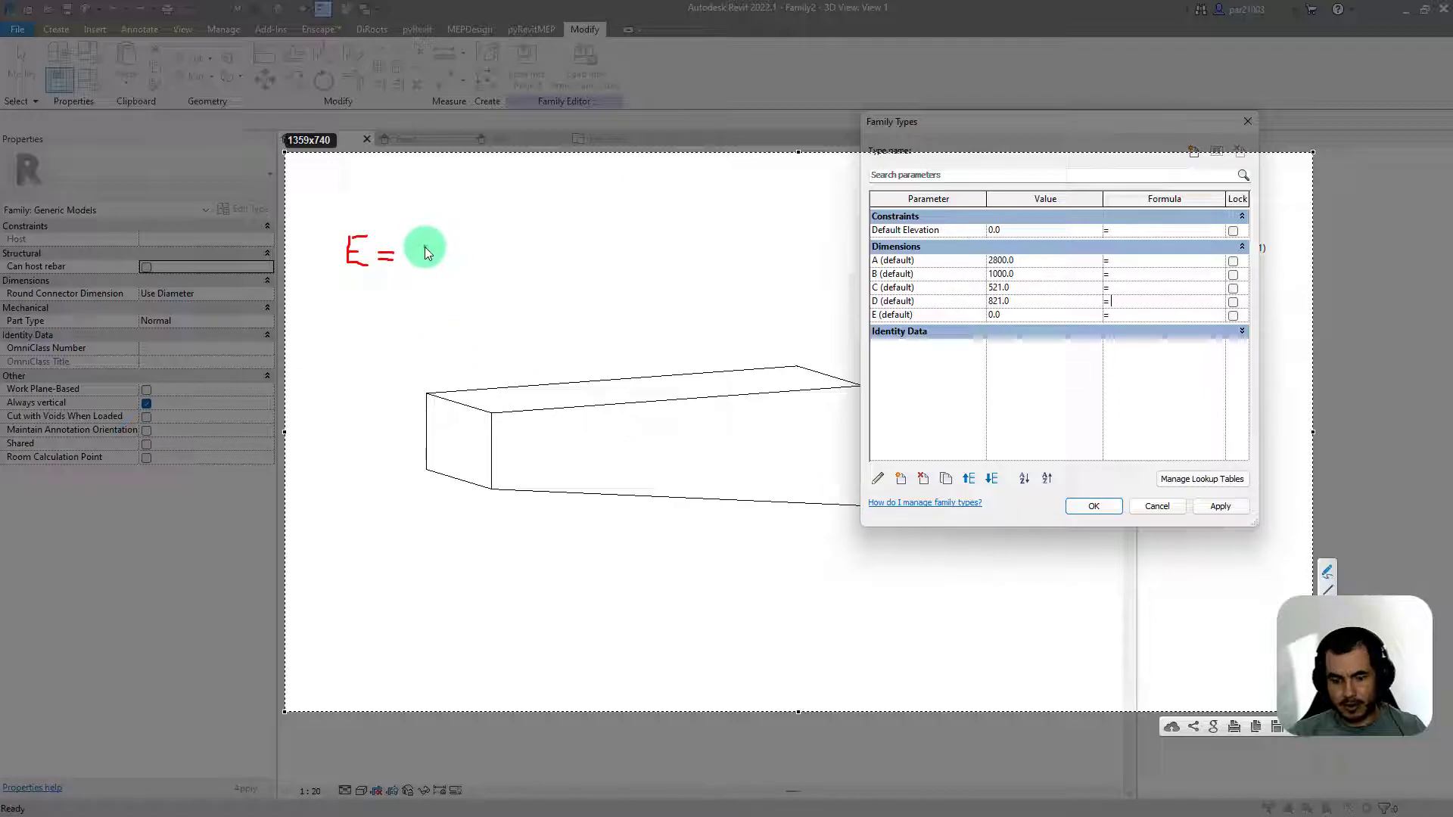
{"action": "mouse_move", "coordinate": [414, 241]}
{"action": "left_mouse_down"}
{"action": "mouse_move", "coordinate": [428, 260]}
{"action": "mouse_move", "coordinate": [470, 261]}
{"action": "left_mouse_up"}
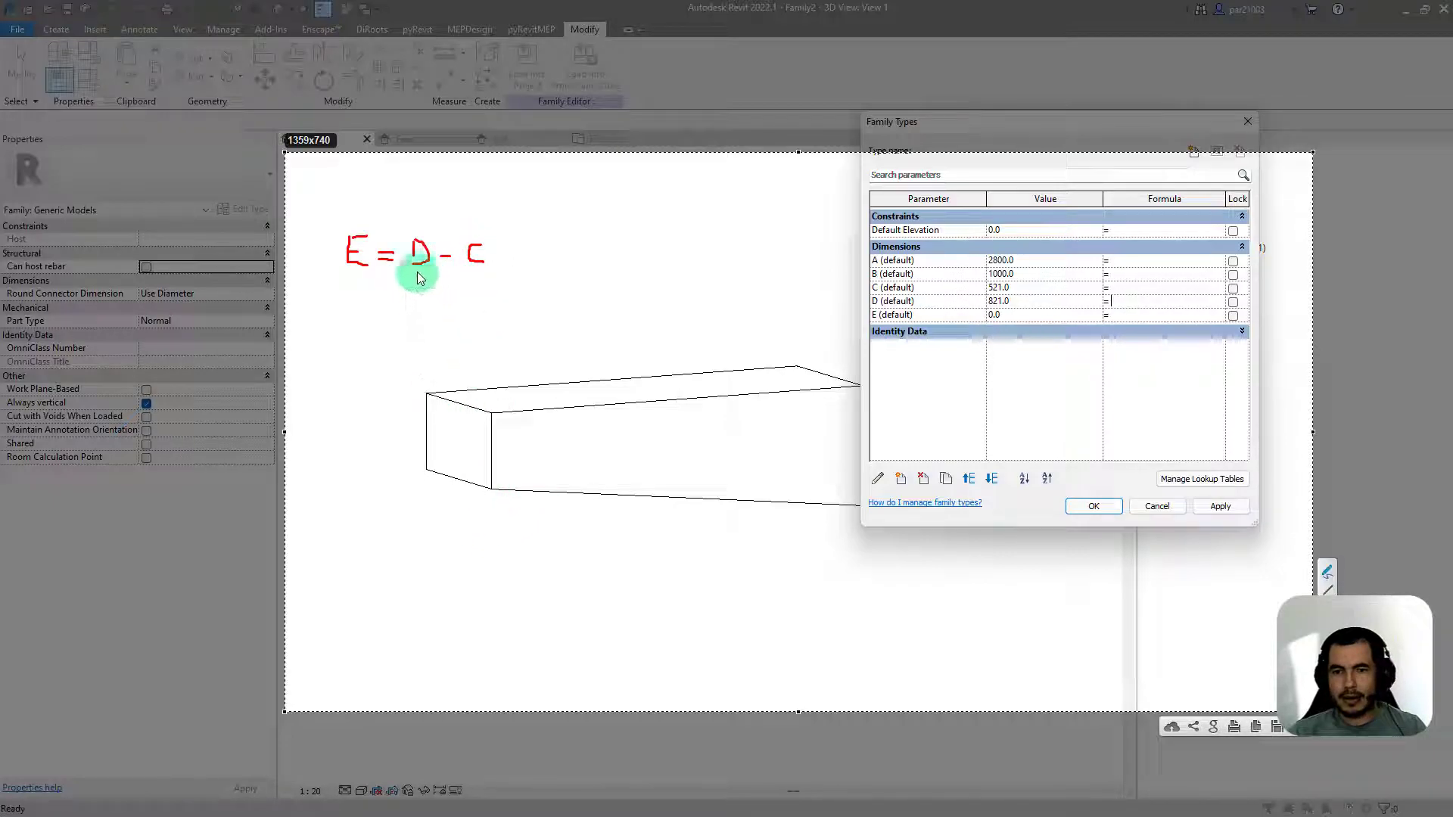
{"action": "left_click_drag", "start_coordinate": [480, 272], "coordinate": [488, 271]}
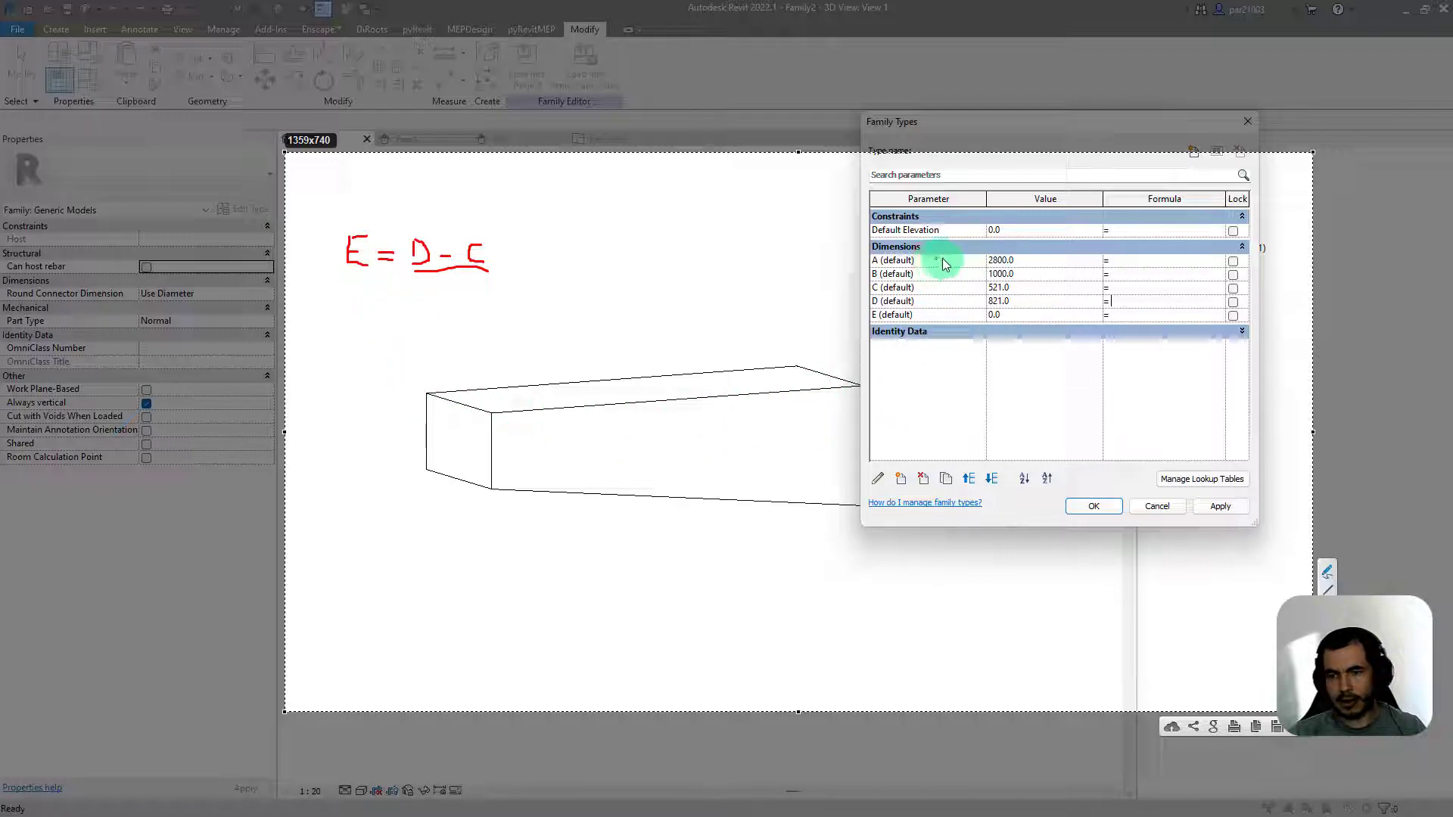
{"action": "mouse_move", "coordinate": [430, 305]}
{"action": "left_mouse_down"}
{"action": "mouse_move", "coordinate": [442, 283]}
{"action": "mouse_move", "coordinate": [437, 301]}
{"action": "left_mouse_up"}
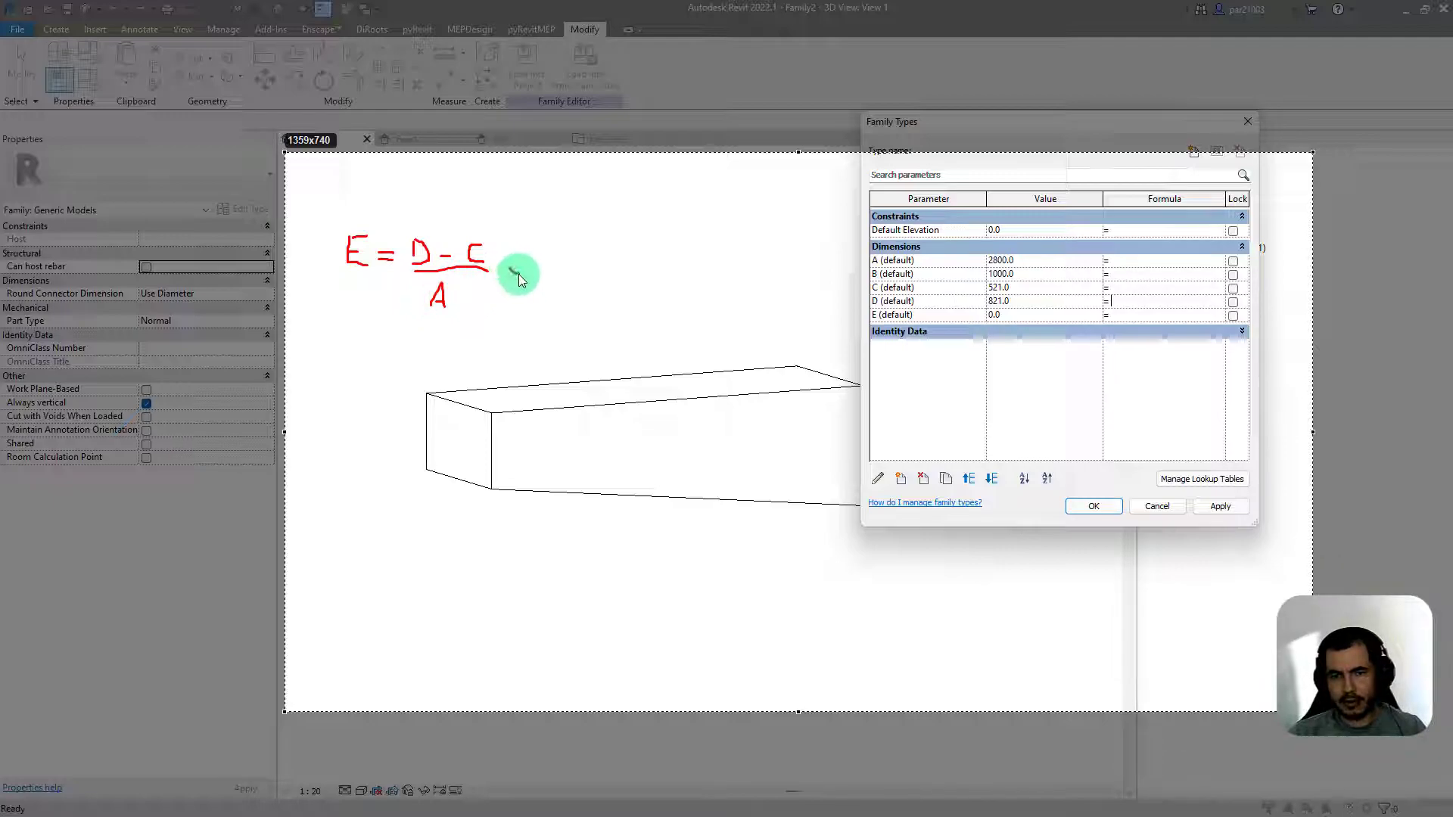
{"action": "left_click_drag", "start_coordinate": [510, 268], "coordinate": [572, 258]}
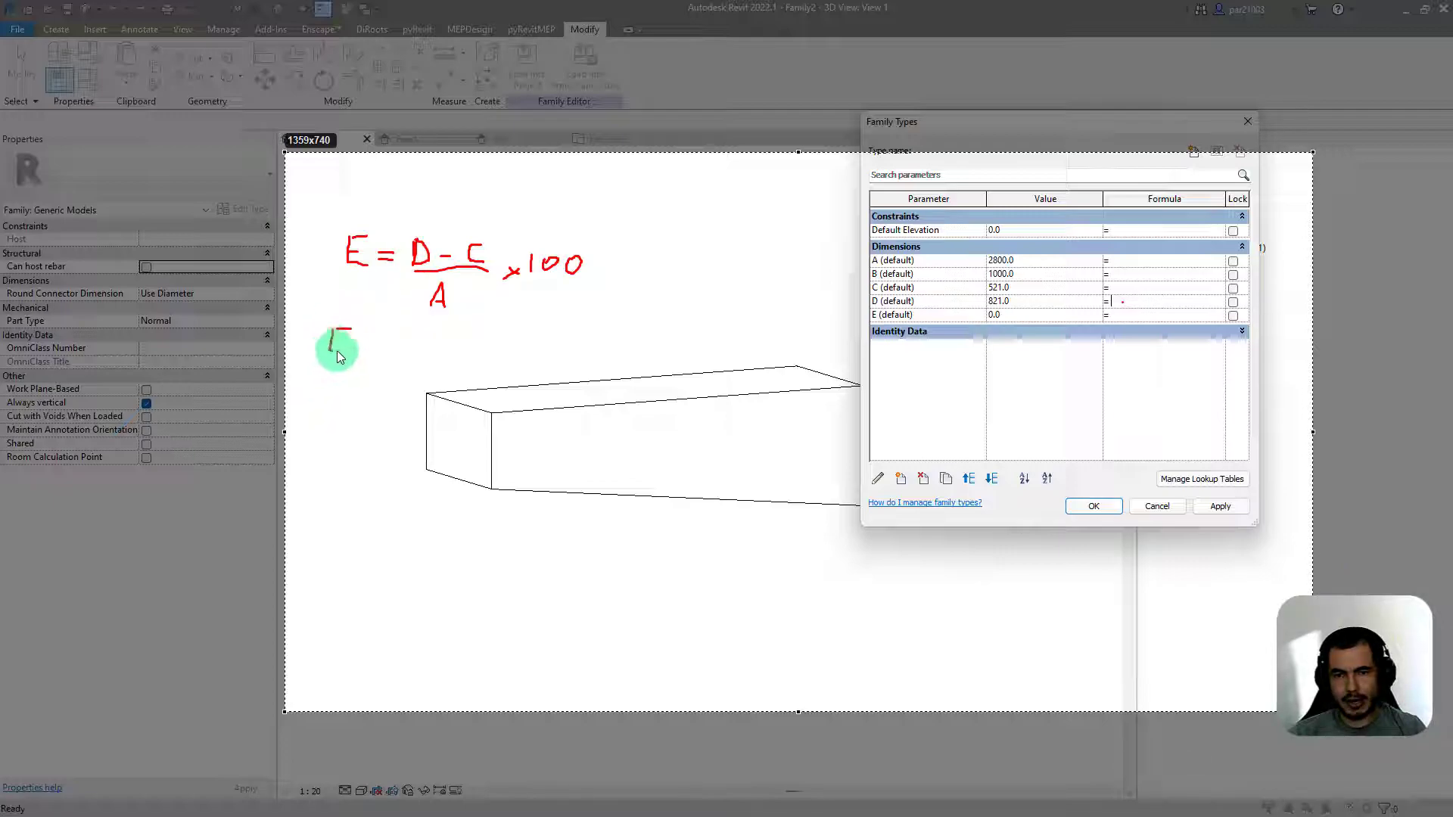
Step: Handwrite the rearranged equations E × A / 100 = D − C and E × A / 100 + C = D, and close the annotation overlay
{"action": "left_click_drag", "start_coordinate": [332, 342], "coordinate": [386, 353]}
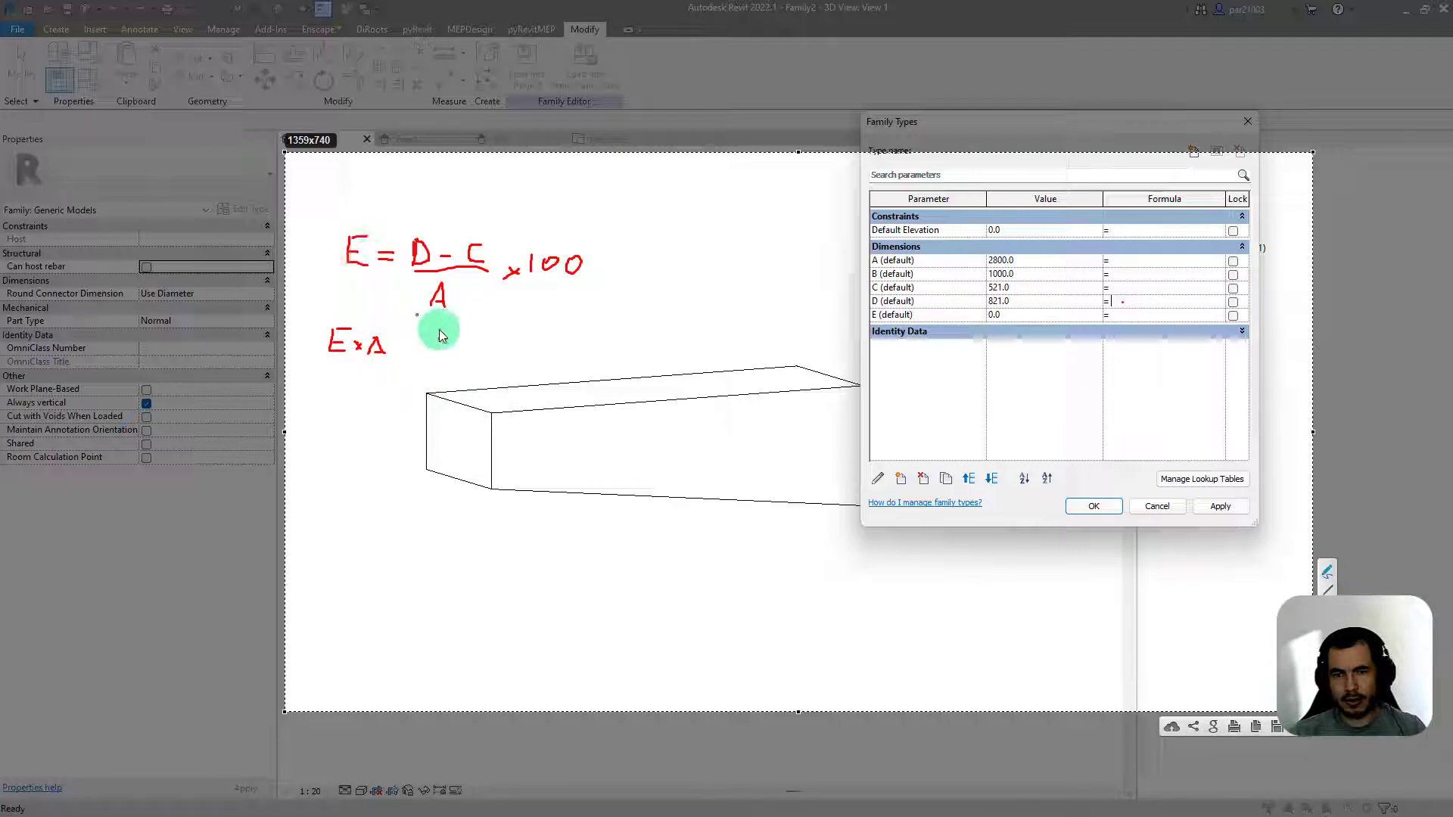
{"action": "mouse_move", "coordinate": [315, 371]}
{"action": "left_mouse_down"}
{"action": "mouse_move", "coordinate": [392, 371]}
{"action": "mouse_move", "coordinate": [325, 405]}
{"action": "mouse_move", "coordinate": [359, 409]}
{"action": "left_mouse_up"}
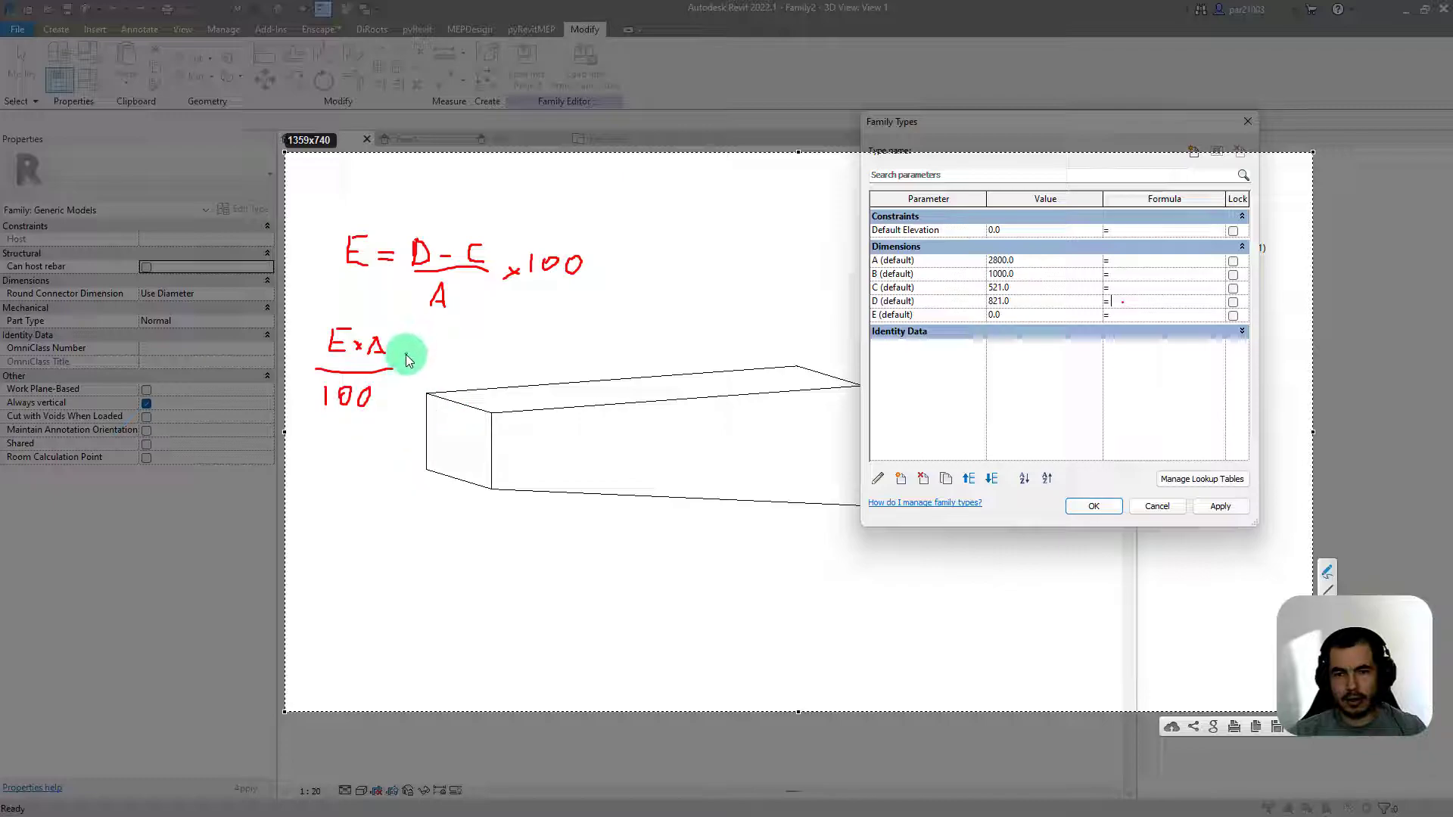
{"action": "left_click_drag", "start_coordinate": [407, 355], "coordinate": [424, 354]}
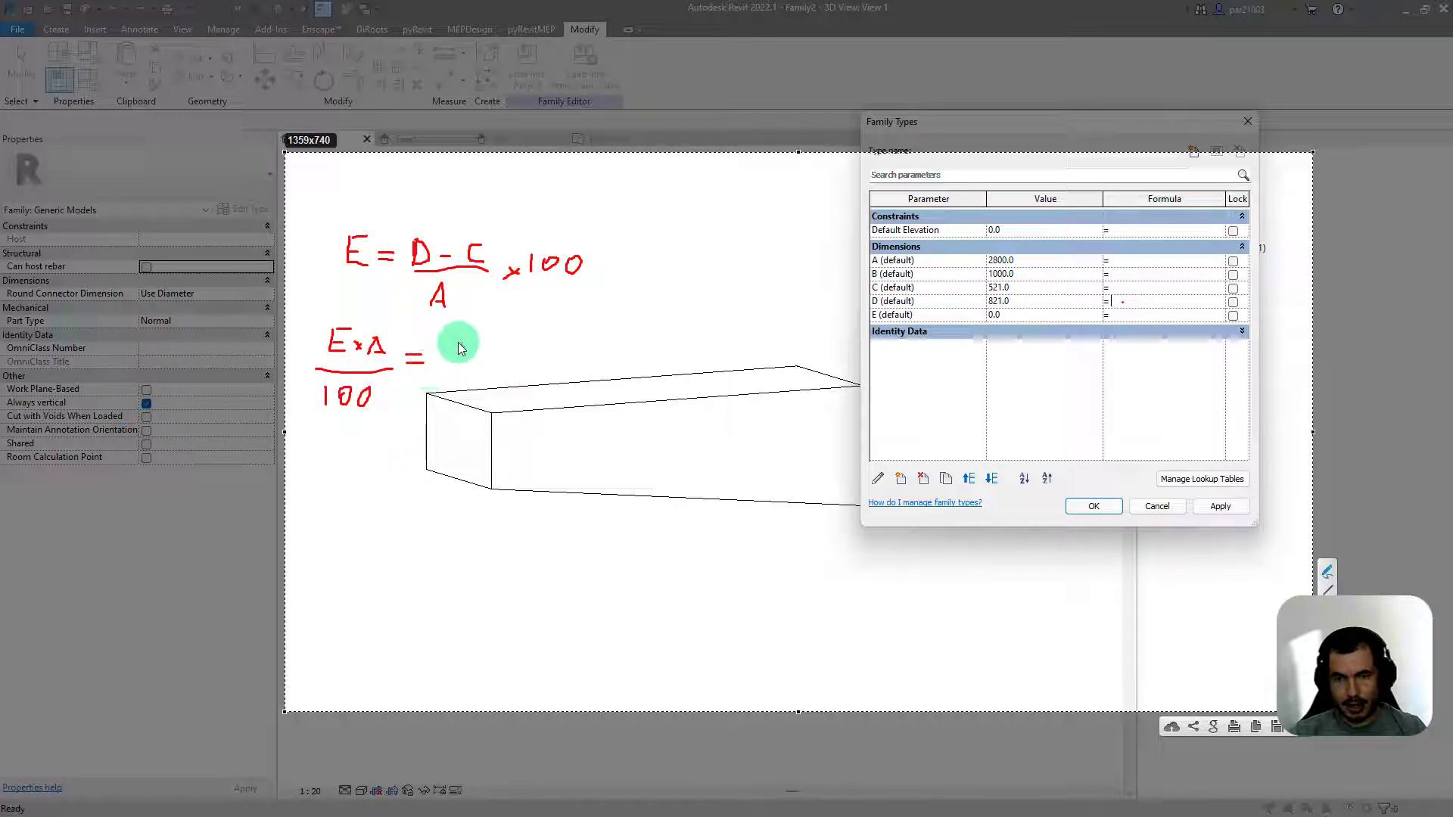
{"action": "mouse_move", "coordinate": [434, 345]}
{"action": "left_mouse_down"}
{"action": "mouse_move", "coordinate": [435, 367]}
{"action": "mouse_move", "coordinate": [480, 366]}
{"action": "left_mouse_up"}
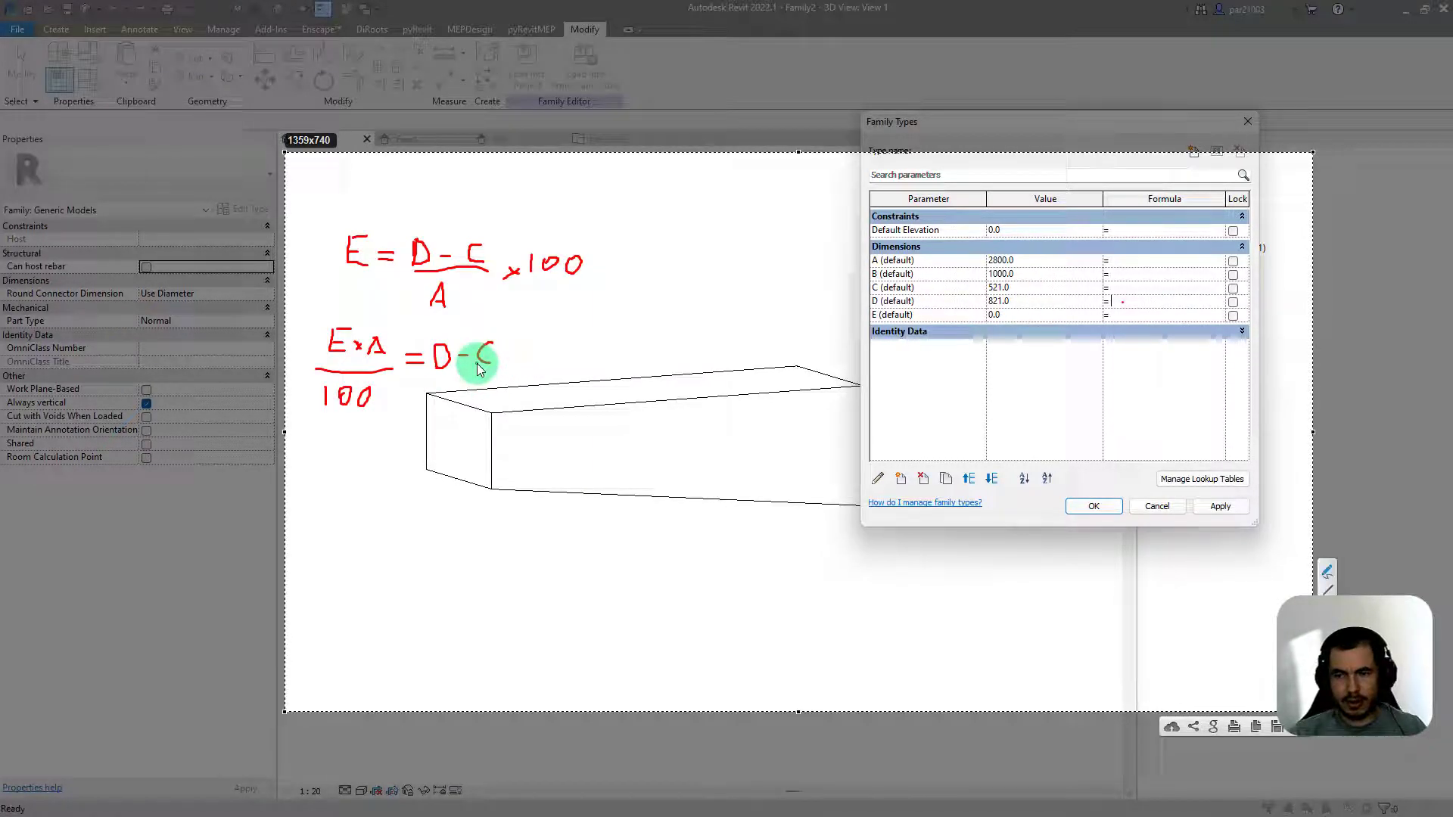
{"action": "left_click", "coordinate": [383, 425]}
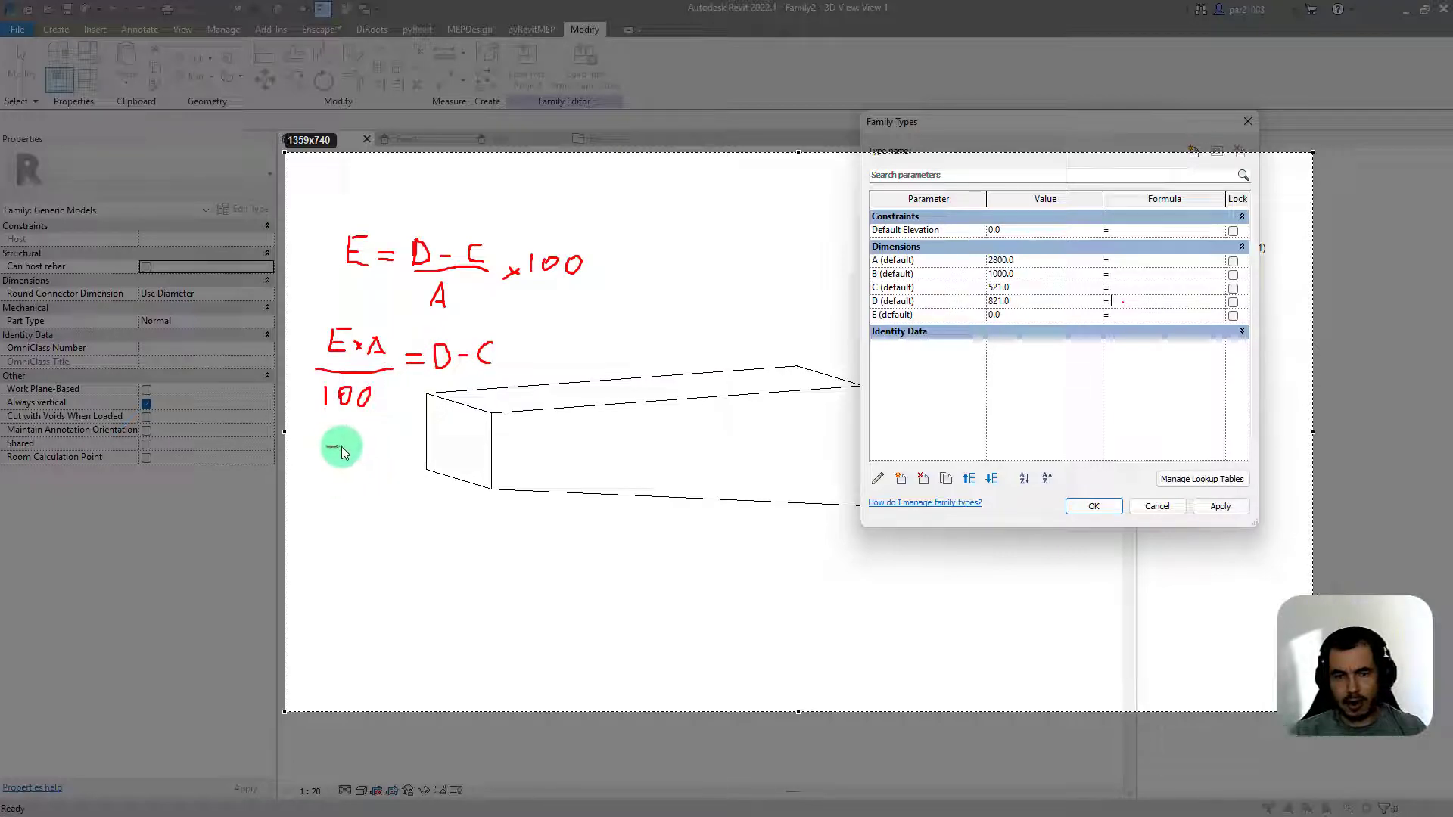
{"action": "mouse_move", "coordinate": [328, 447]}
{"action": "left_mouse_down"}
{"action": "mouse_move", "coordinate": [333, 474]}
{"action": "mouse_move", "coordinate": [342, 461]}
{"action": "left_mouse_up"}
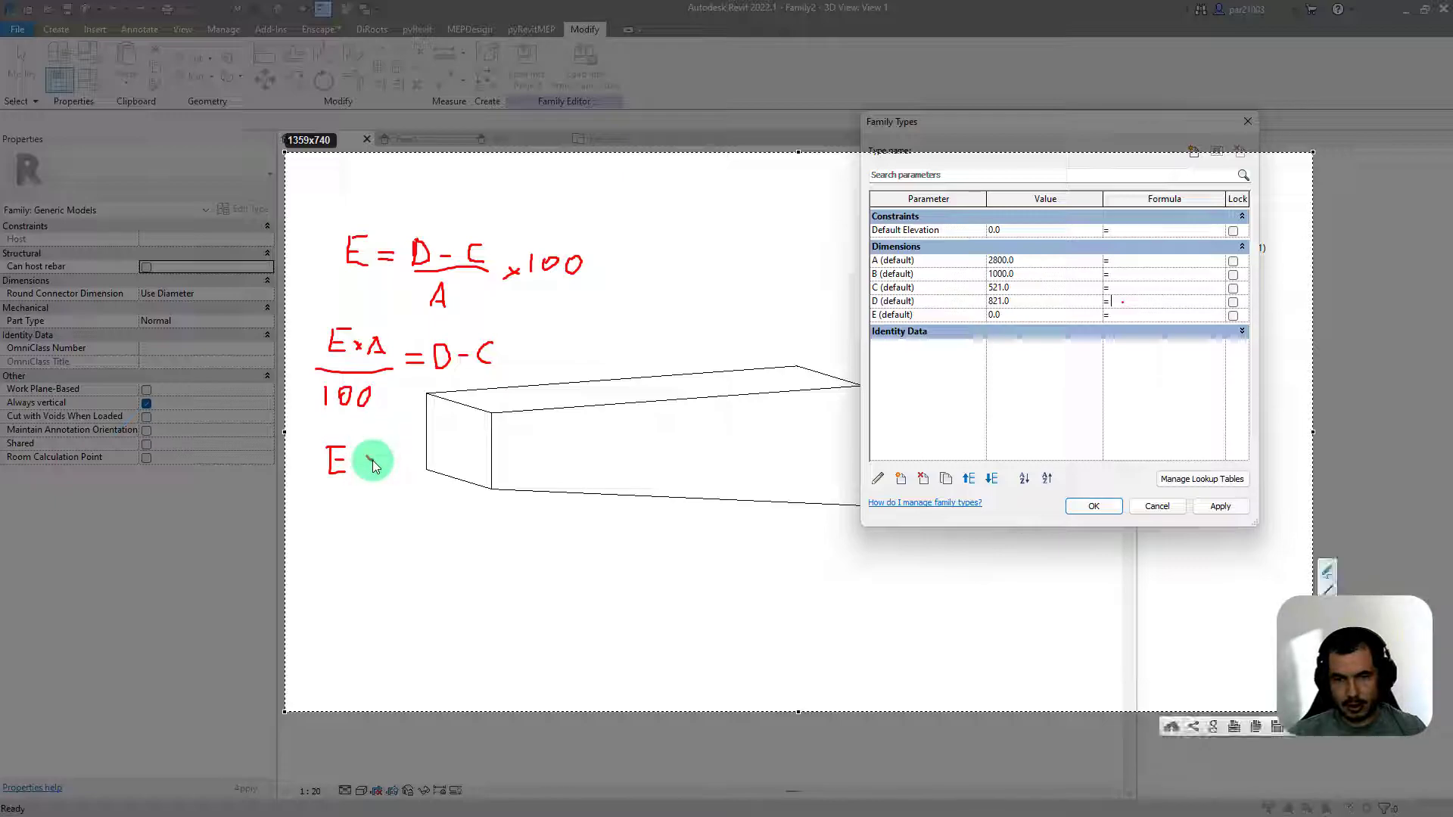
{"action": "mouse_move", "coordinate": [370, 457]}
{"action": "left_mouse_down"}
{"action": "mouse_move", "coordinate": [338, 463]}
{"action": "mouse_move", "coordinate": [379, 459]}
{"action": "mouse_move", "coordinate": [390, 440]}
{"action": "mouse_move", "coordinate": [384, 461]}
{"action": "mouse_move", "coordinate": [390, 442]}
{"action": "mouse_move", "coordinate": [401, 472]}
{"action": "mouse_move", "coordinate": [388, 458]}
{"action": "mouse_move", "coordinate": [323, 487]}
{"action": "mouse_move", "coordinate": [401, 488]}
{"action": "mouse_move", "coordinate": [339, 497]}
{"action": "mouse_move", "coordinate": [342, 519]}
{"action": "mouse_move", "coordinate": [383, 509]}
{"action": "left_mouse_up"}
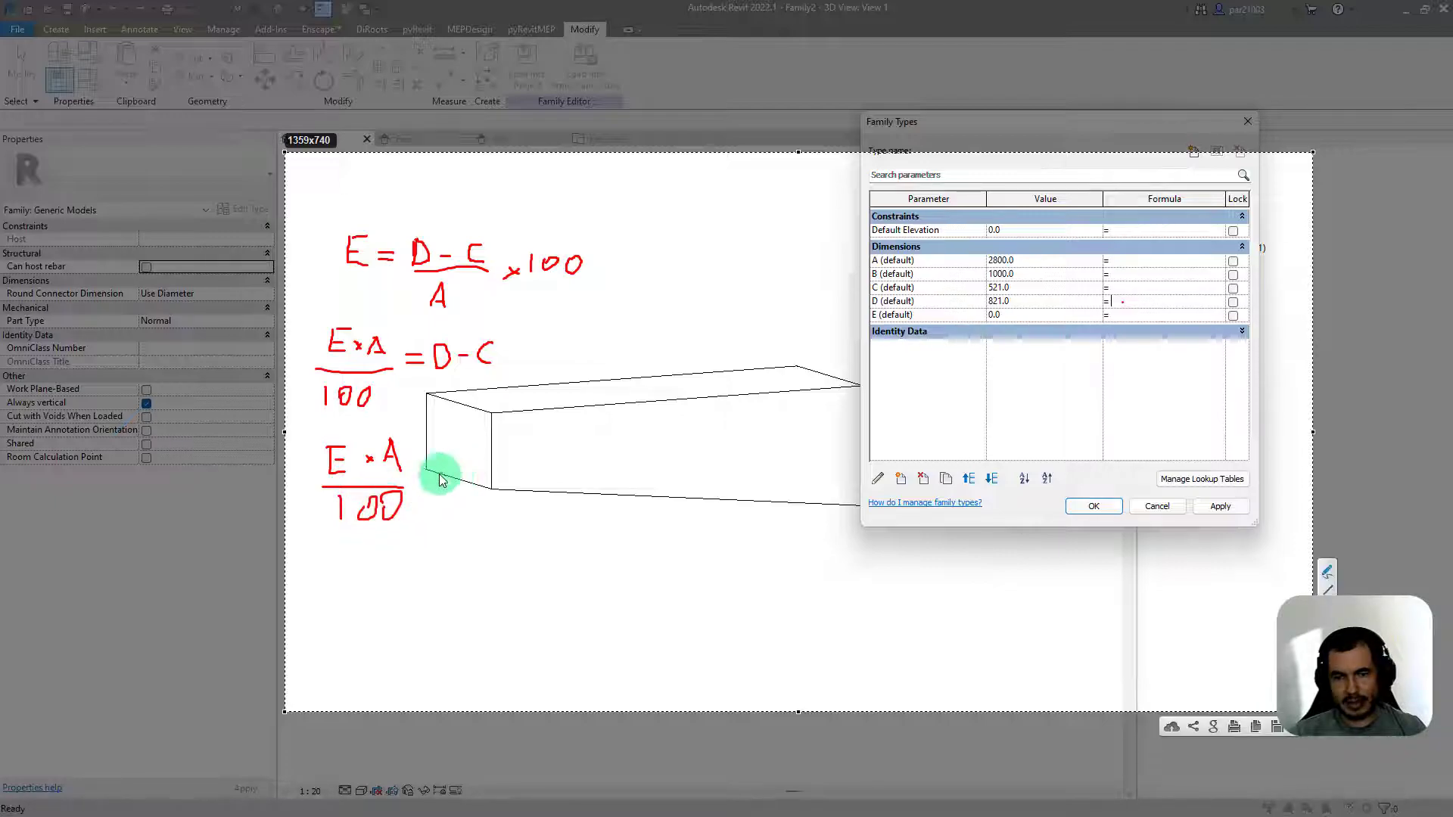
{"action": "mouse_move", "coordinate": [471, 467]}
{"action": "left_mouse_down"}
{"action": "mouse_move", "coordinate": [447, 480]}
{"action": "mouse_move", "coordinate": [465, 492]}
{"action": "mouse_move", "coordinate": [540, 471]}
{"action": "mouse_move", "coordinate": [532, 488]}
{"action": "left_mouse_up"}
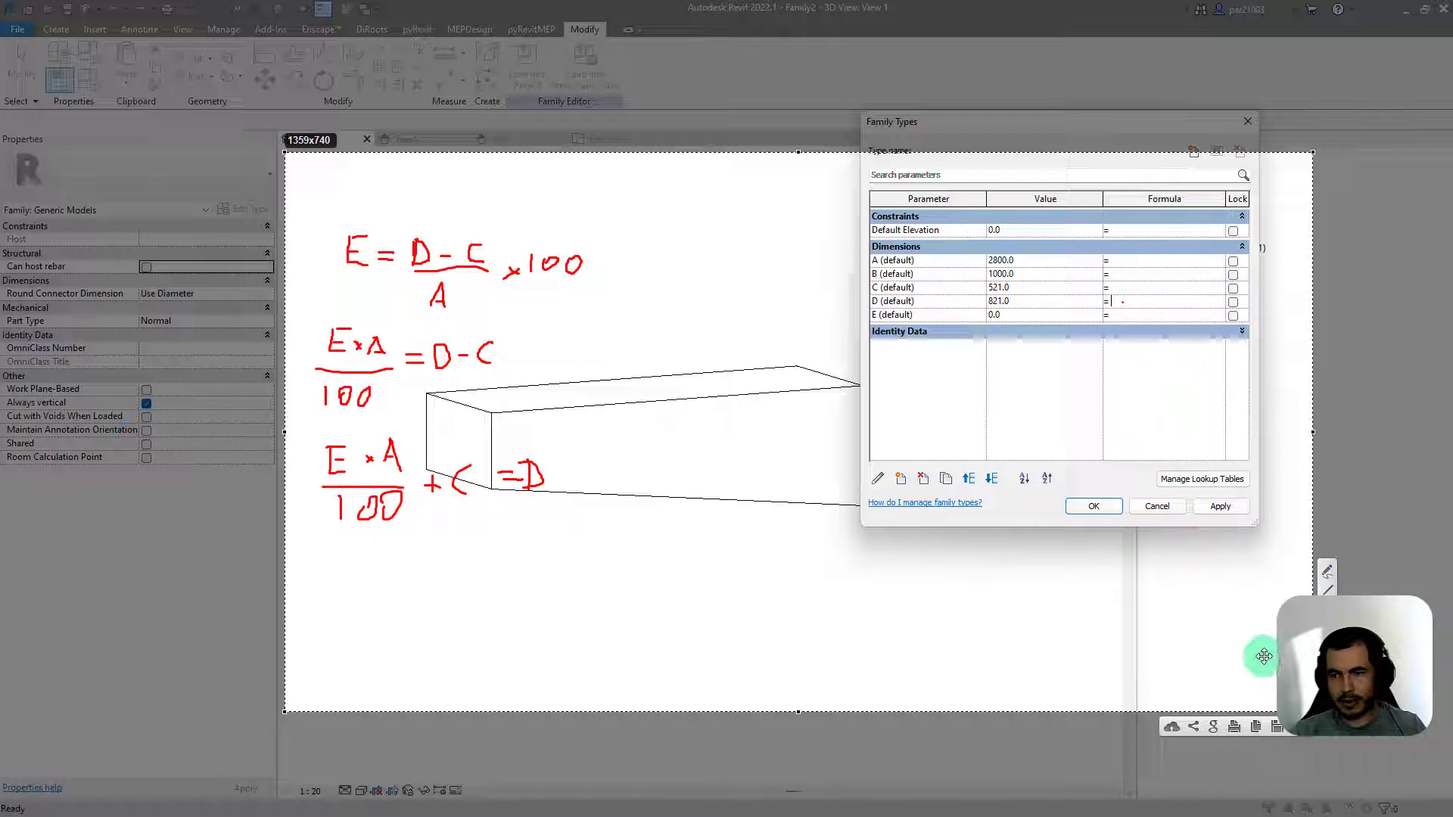
{"action": "left_click", "coordinate": [1284, 731]}
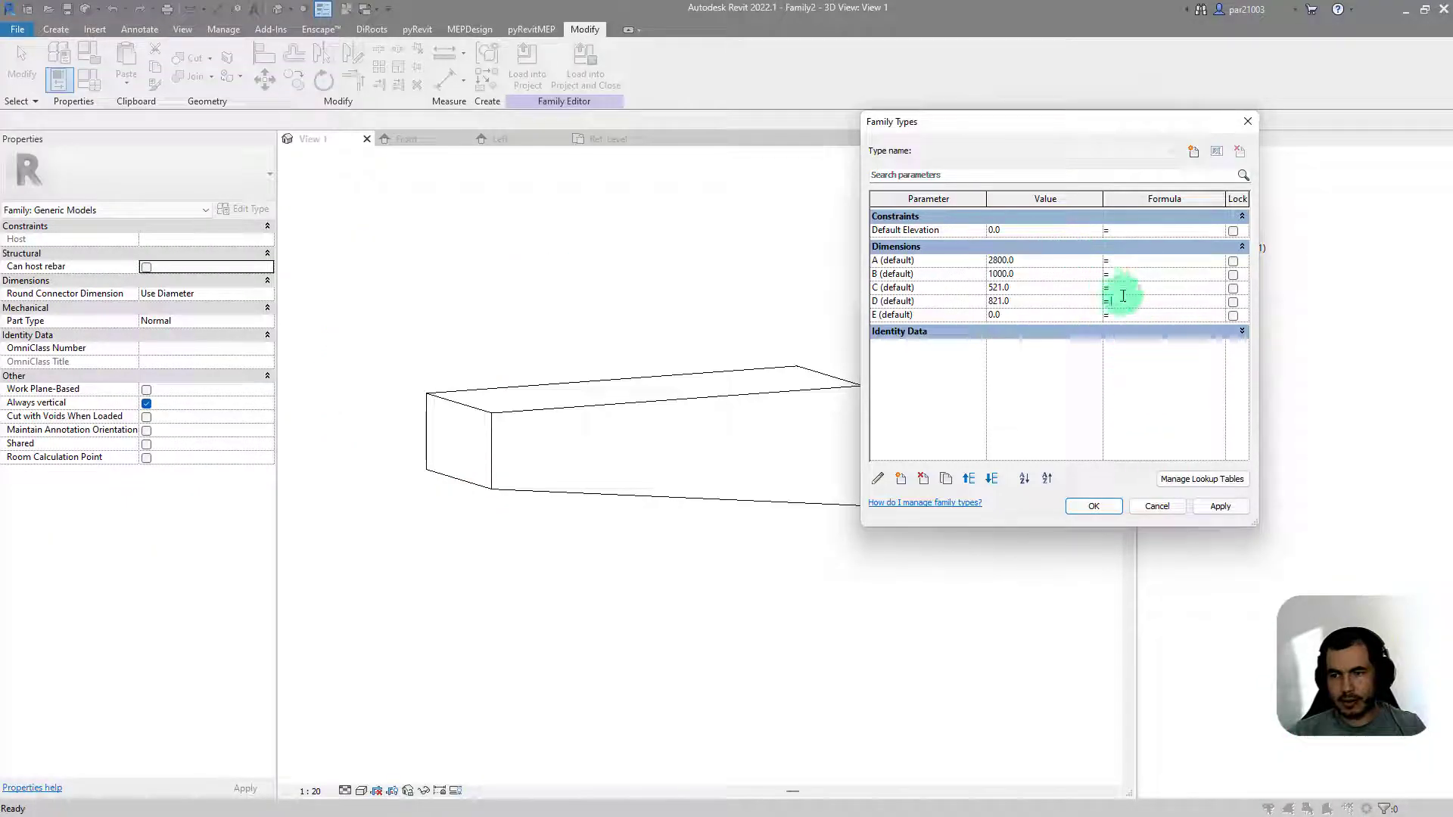
Step: Enter the formula A*E/100+C for parameter D
{"action": "type", "text": "A"}
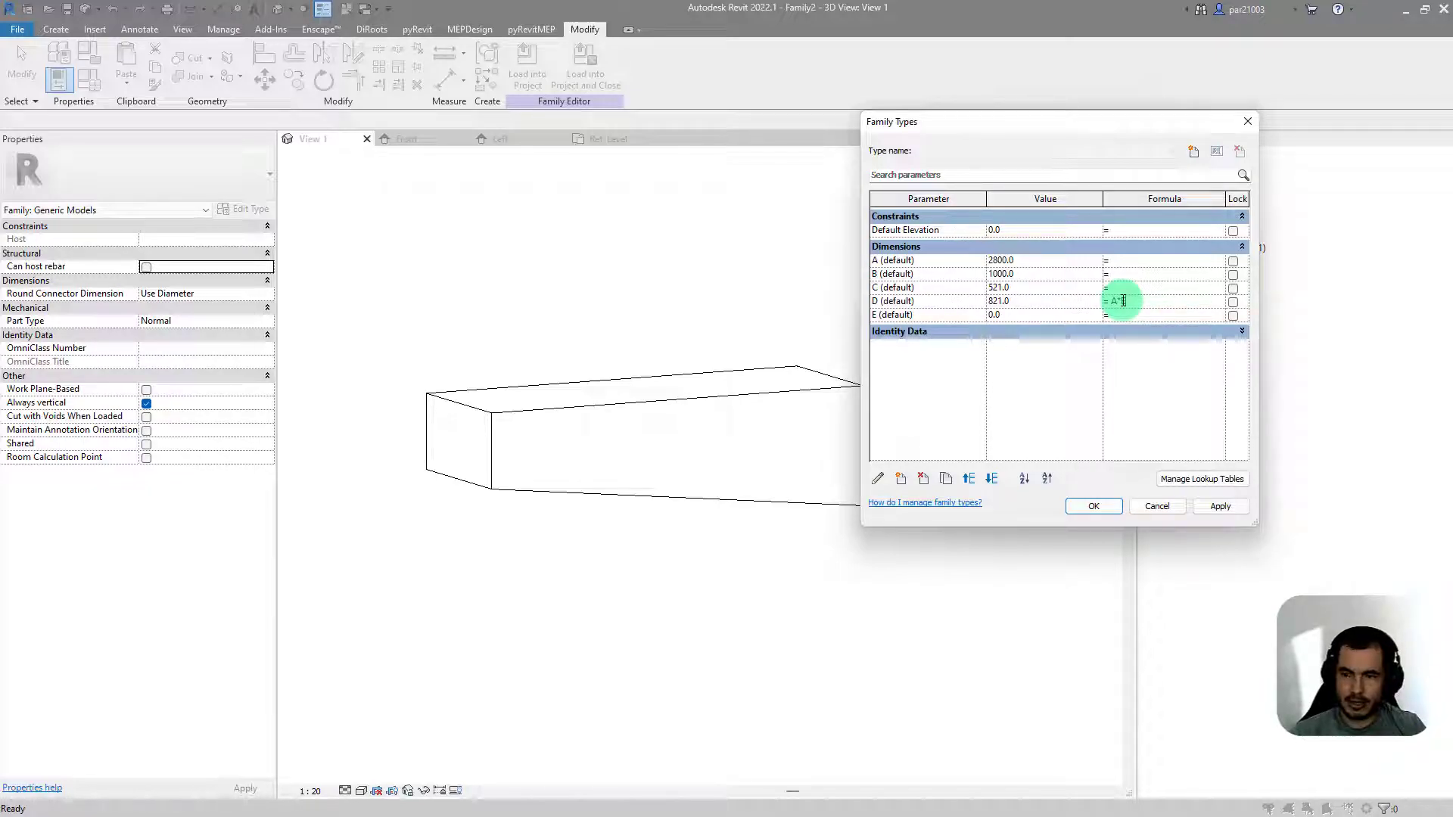
{"action": "type", "text": "*/100"}
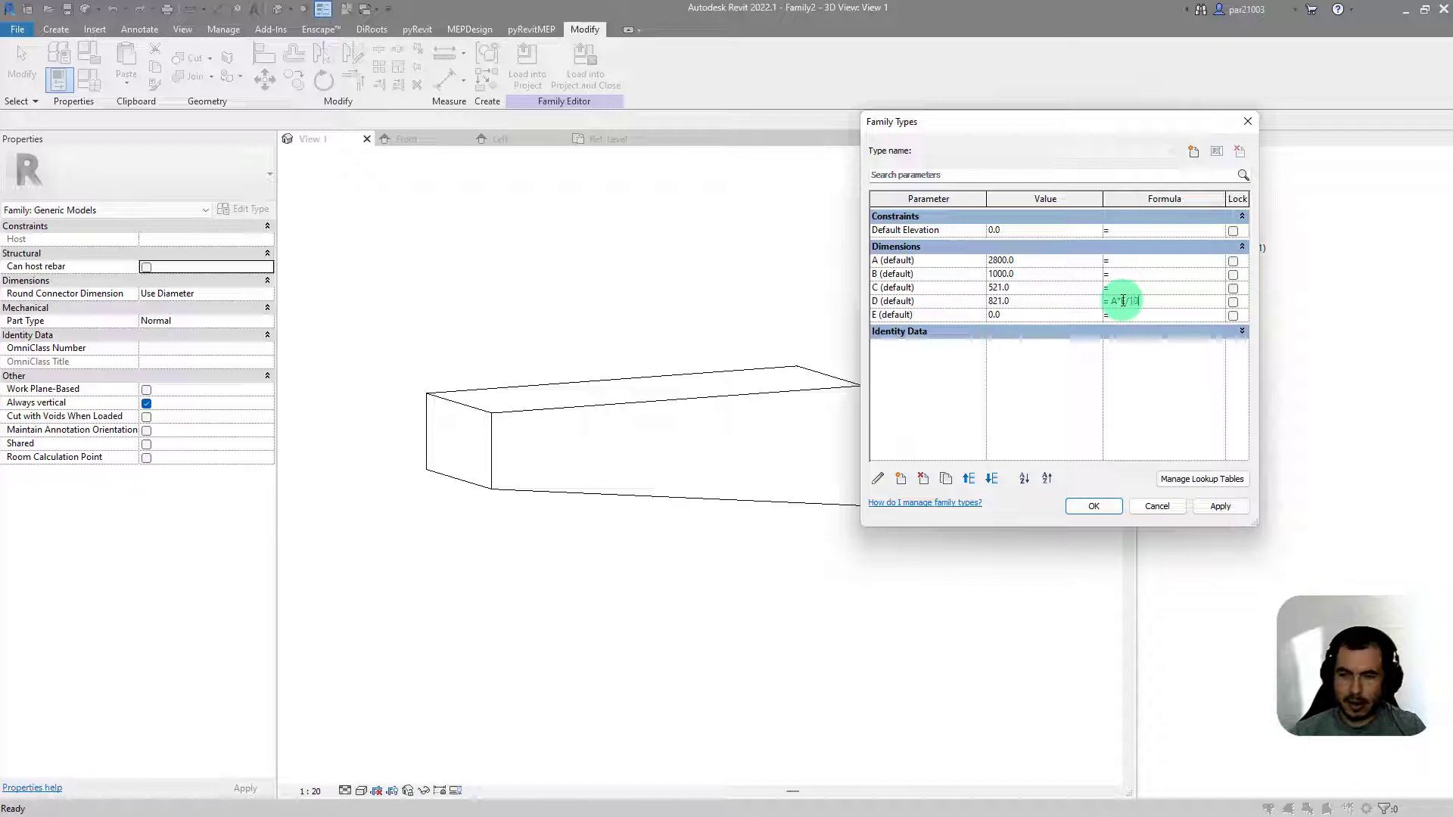
{"action": "type", "text": "+"}
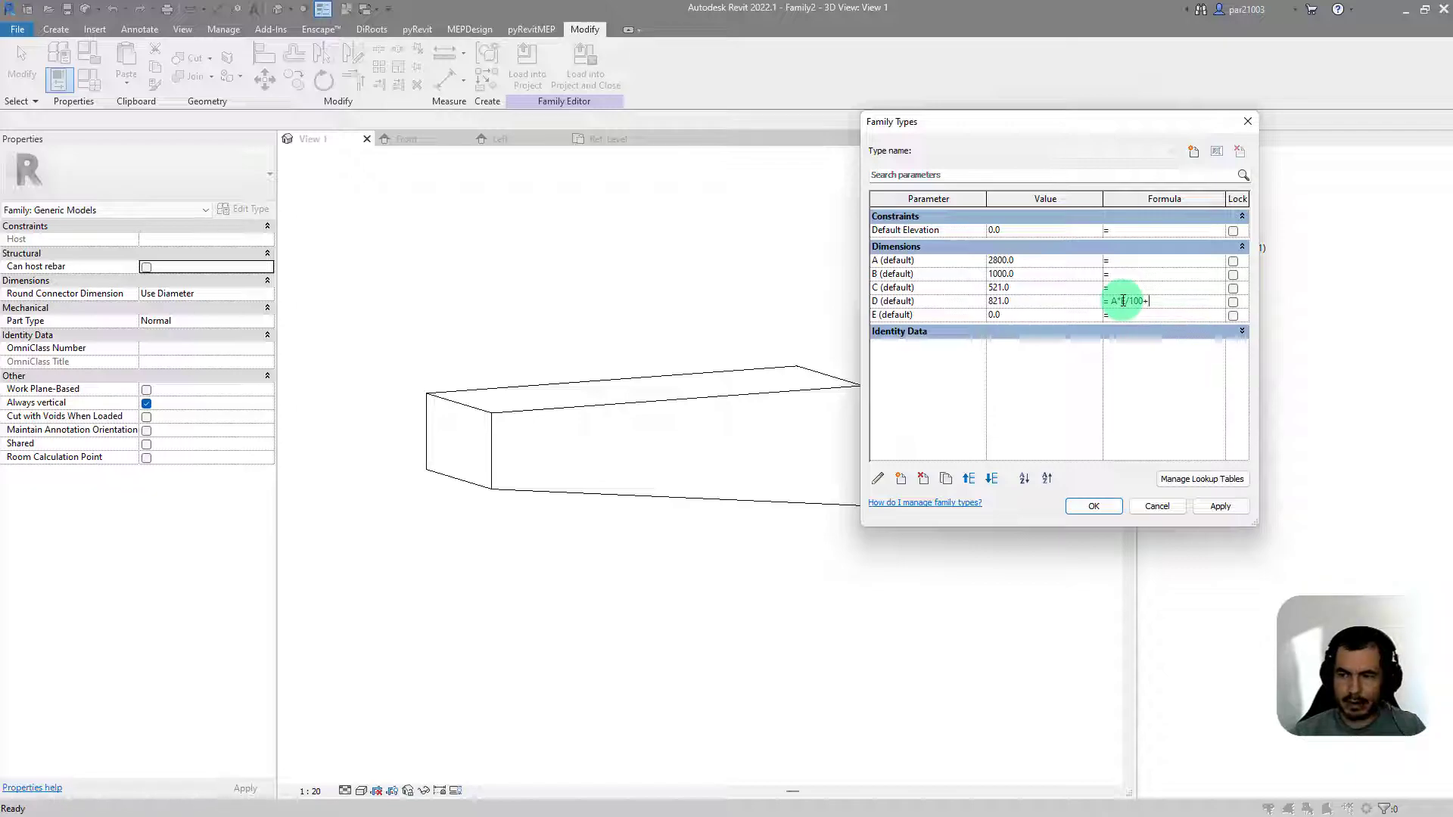
{"action": "type", "text": "C"}
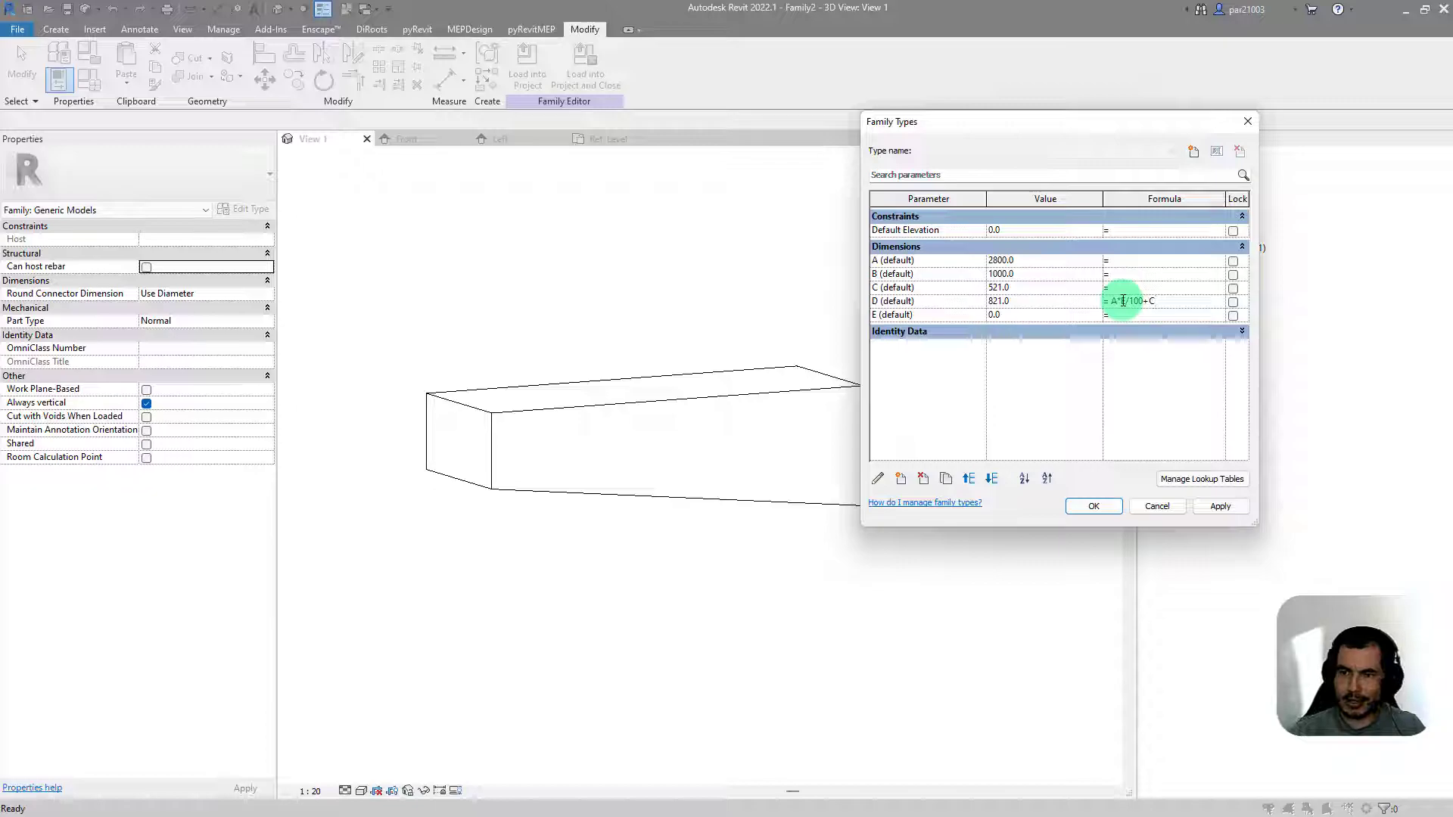
{"action": "left_click", "coordinate": [1125, 321]}
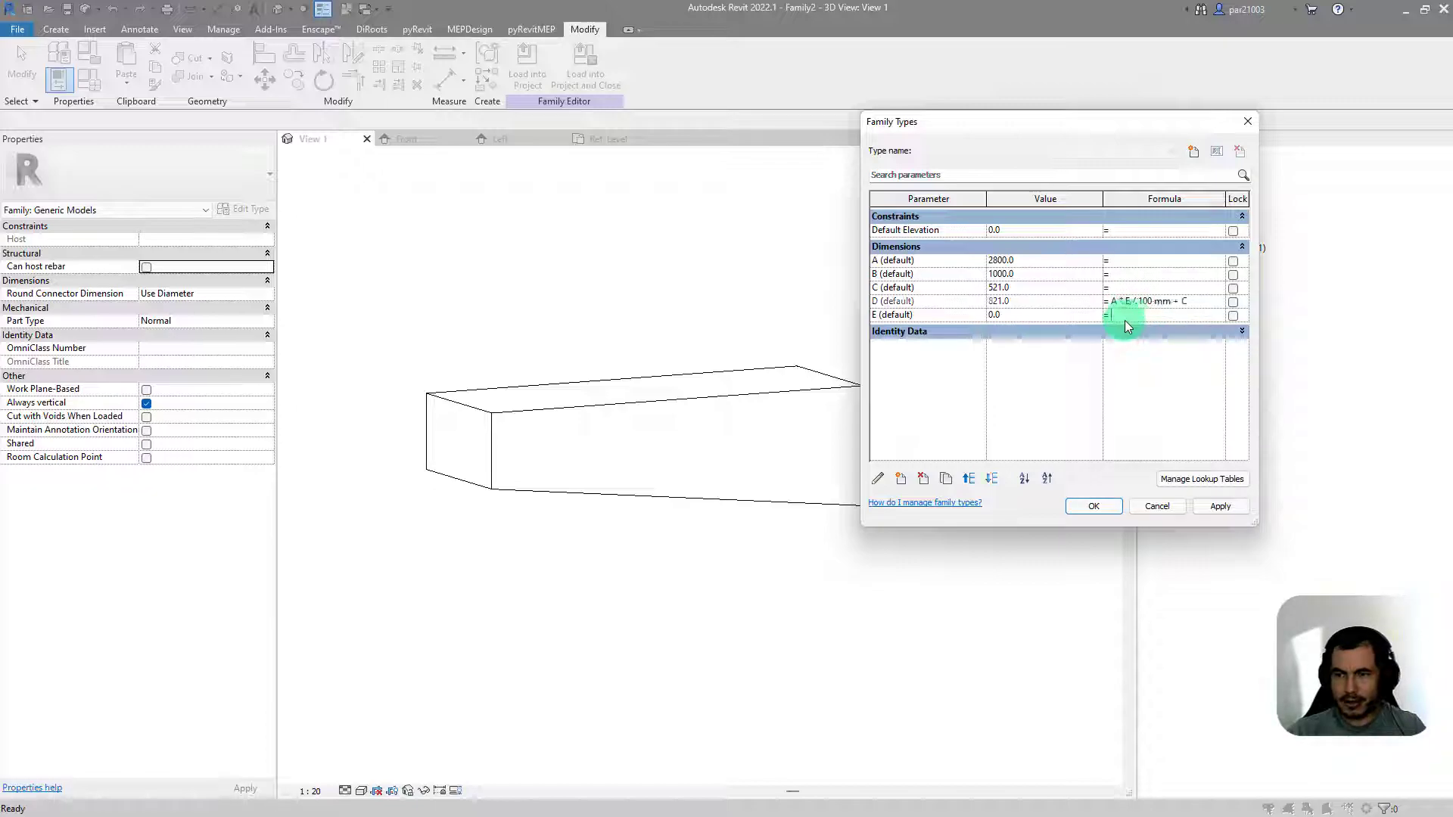
Step: Set the parameter values to A 1000, B 200, C 200 and E 2
{"action": "left_click", "coordinate": [1014, 317]}
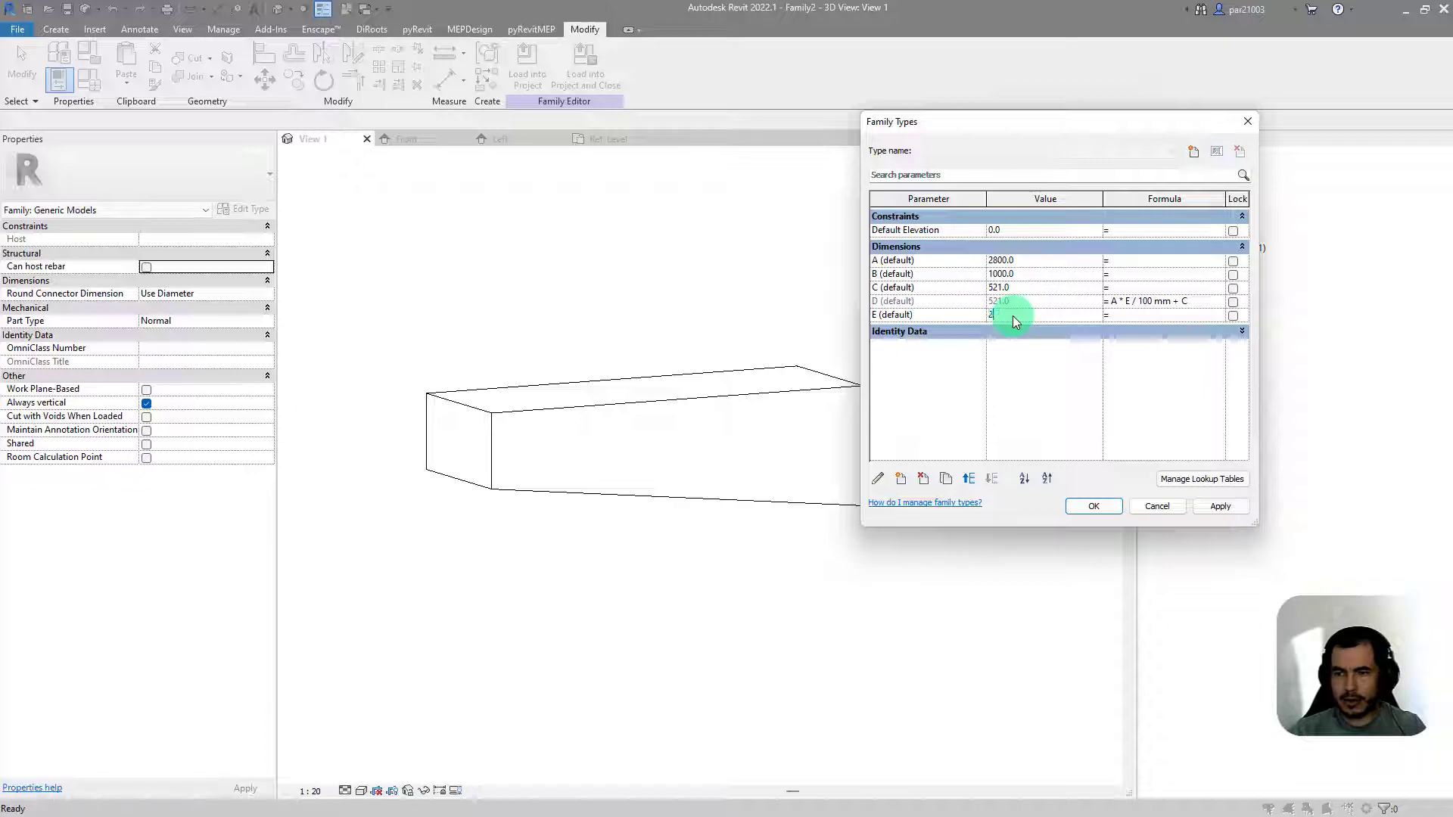
{"action": "left_click", "coordinate": [1028, 287]}
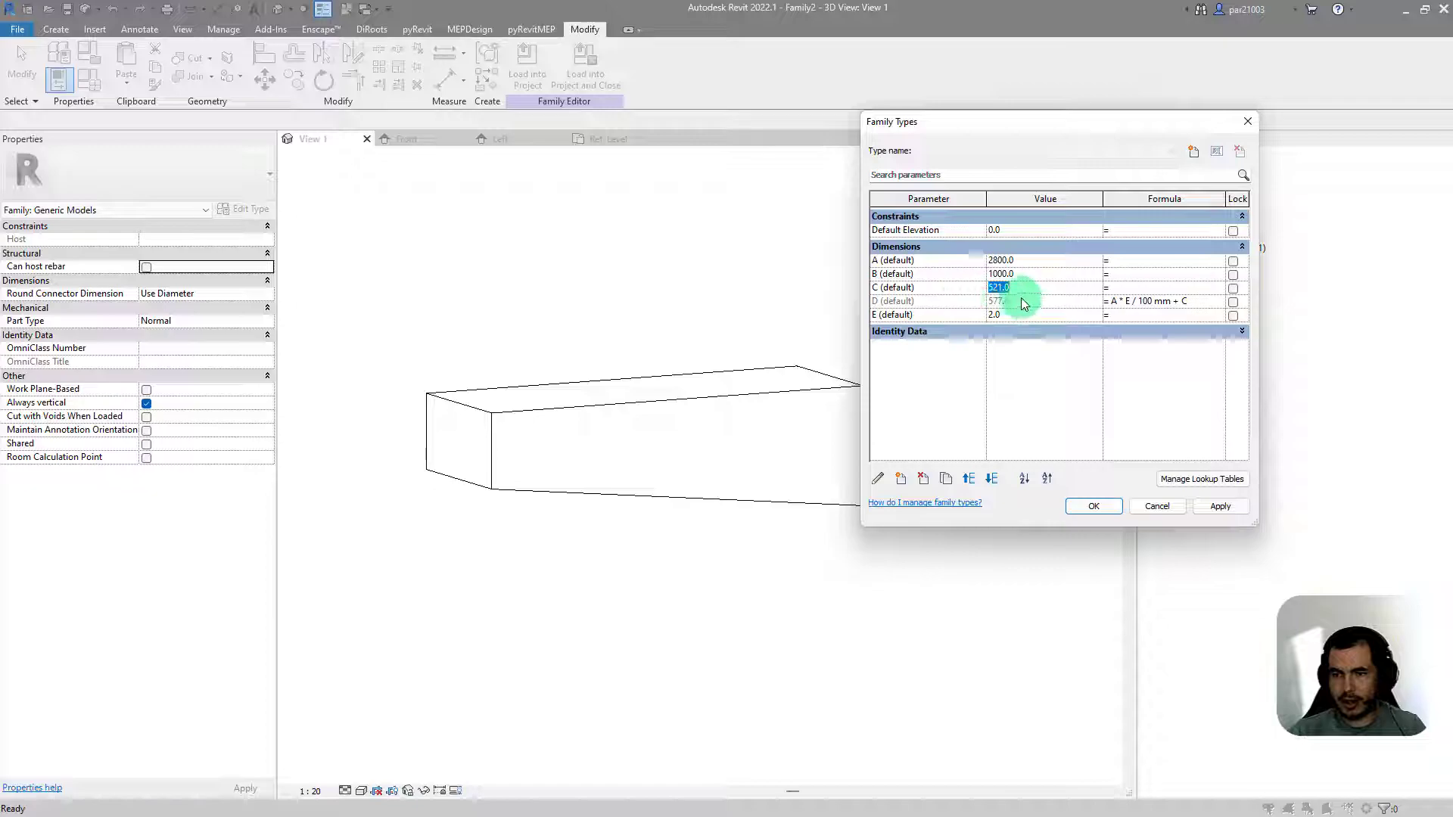
{"action": "left_click", "coordinate": [1025, 261]}
{"action": "type", "text": "1000"}
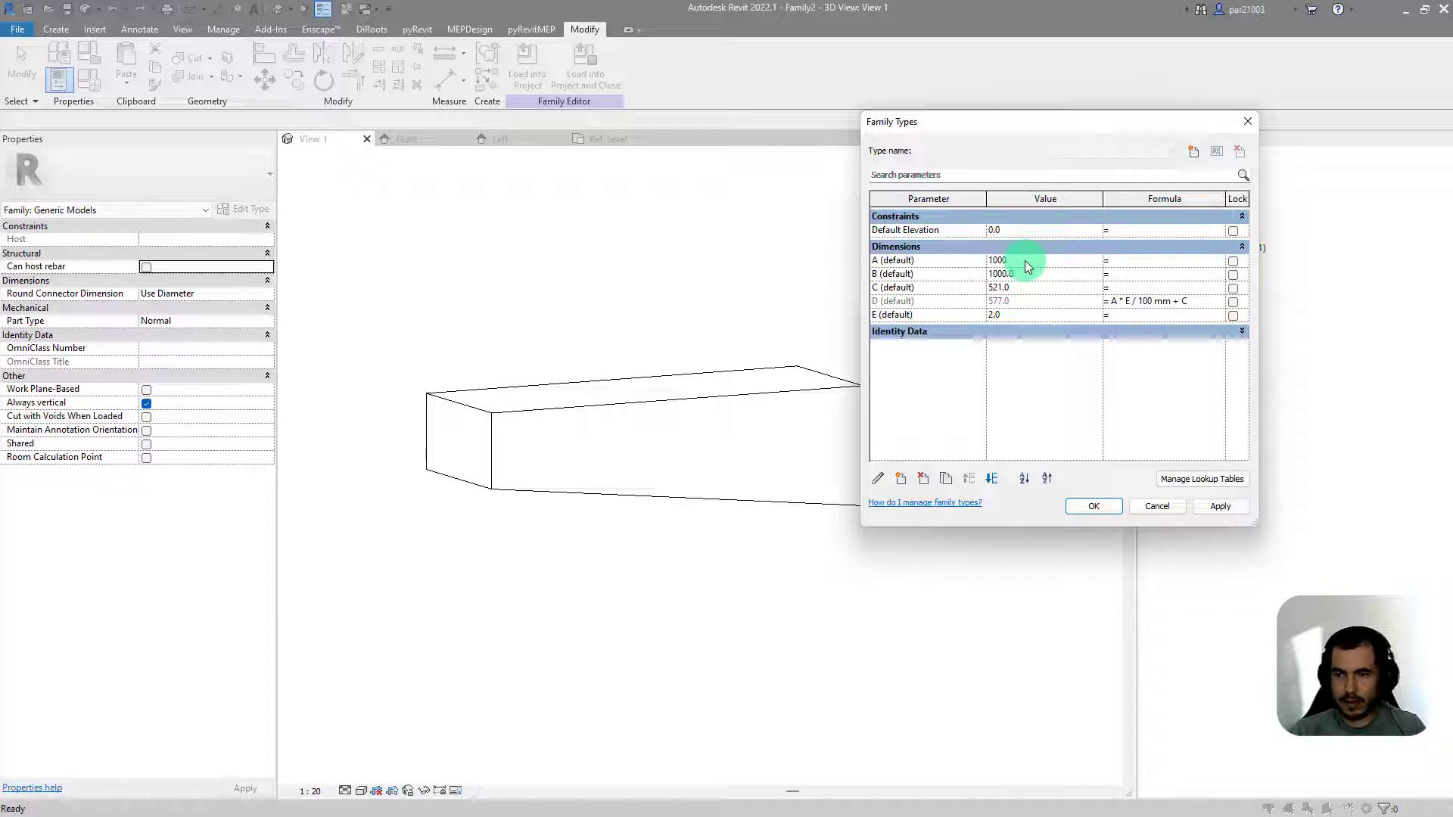
{"action": "left_click", "coordinate": [1029, 273]}
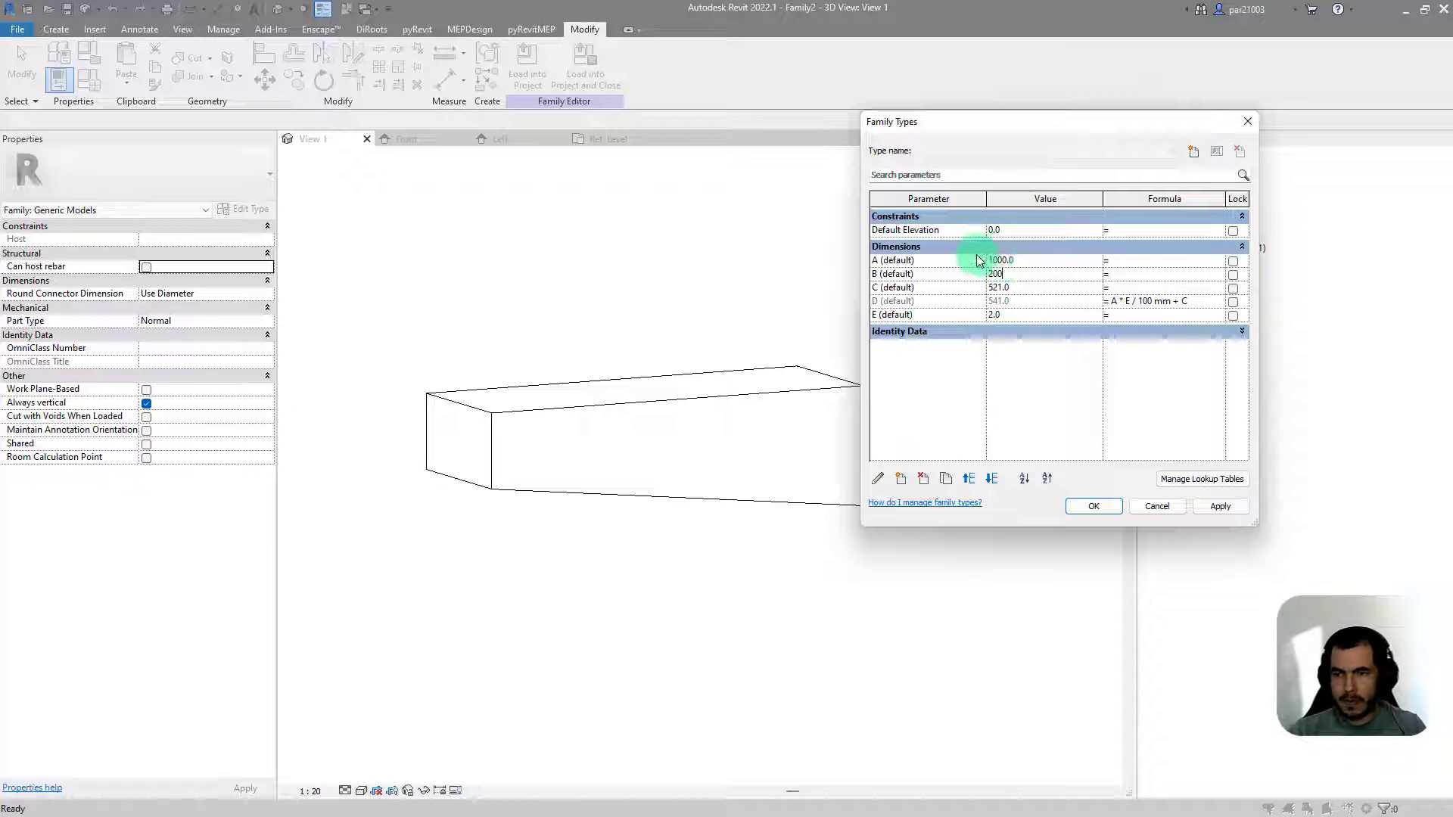
{"action": "left_click", "coordinate": [1012, 272]}
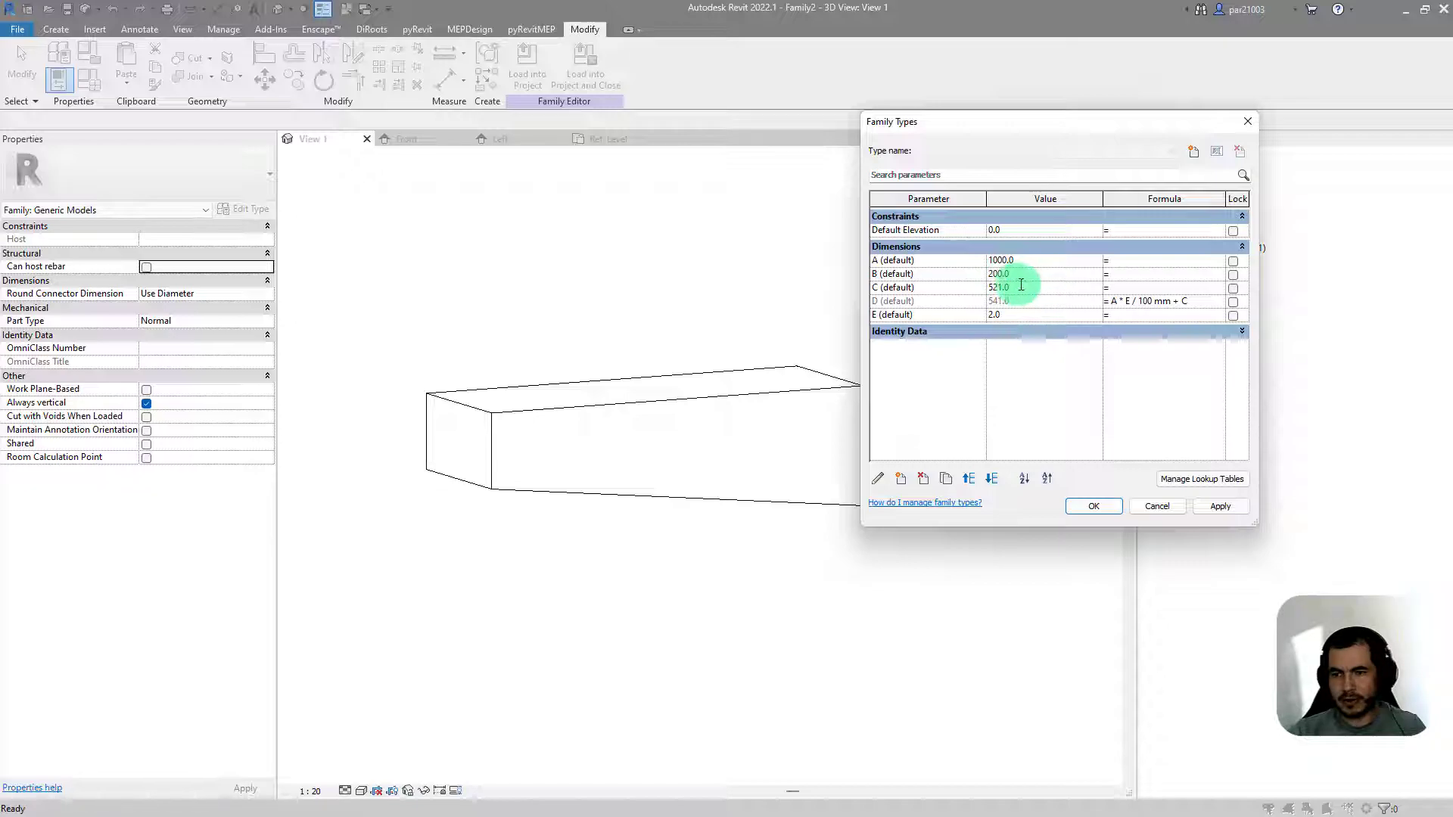
{"action": "left_click", "coordinate": [985, 284]}
{"action": "type", "text": "200"}
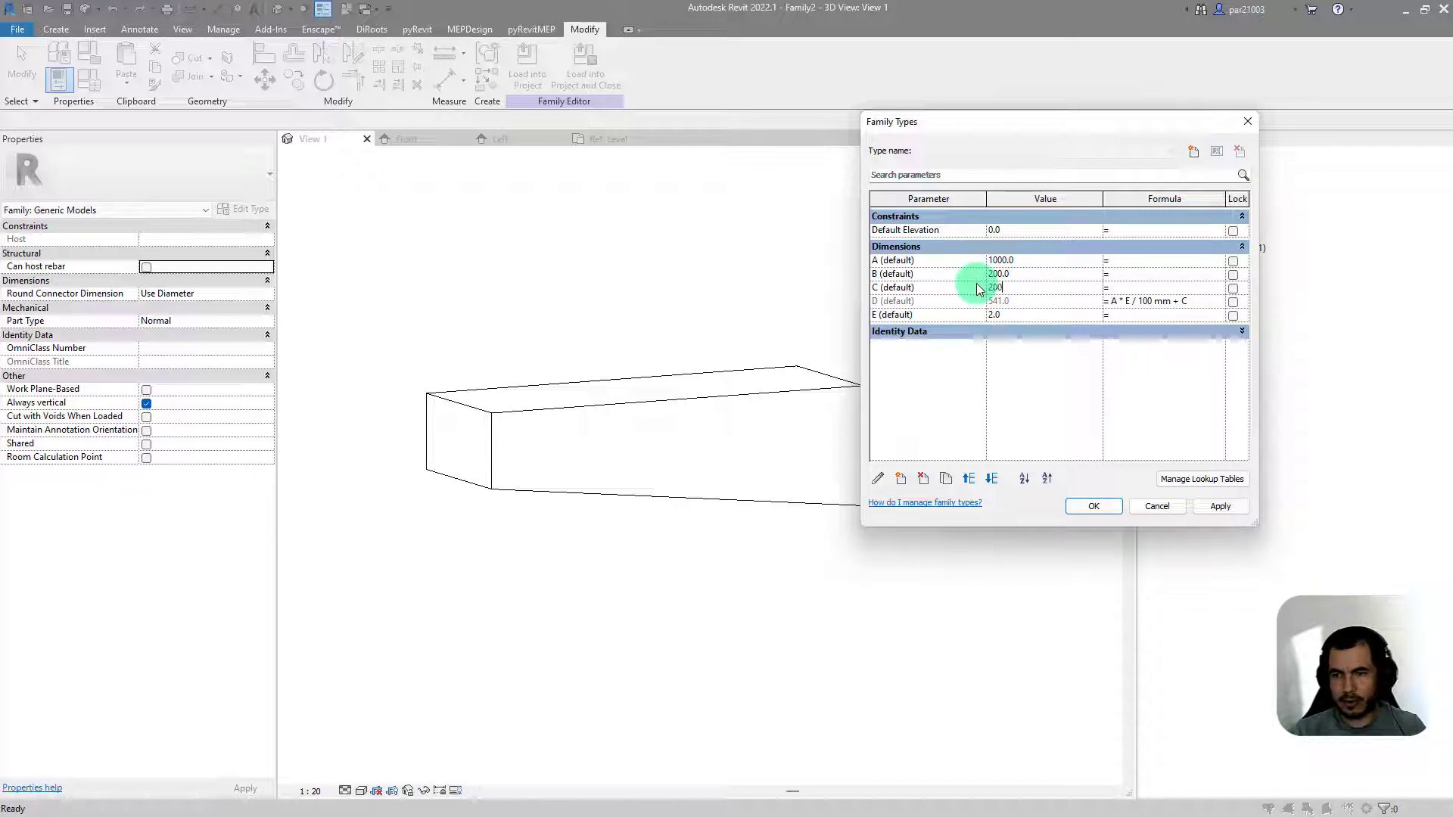
{"action": "left_click", "coordinate": [999, 314]}
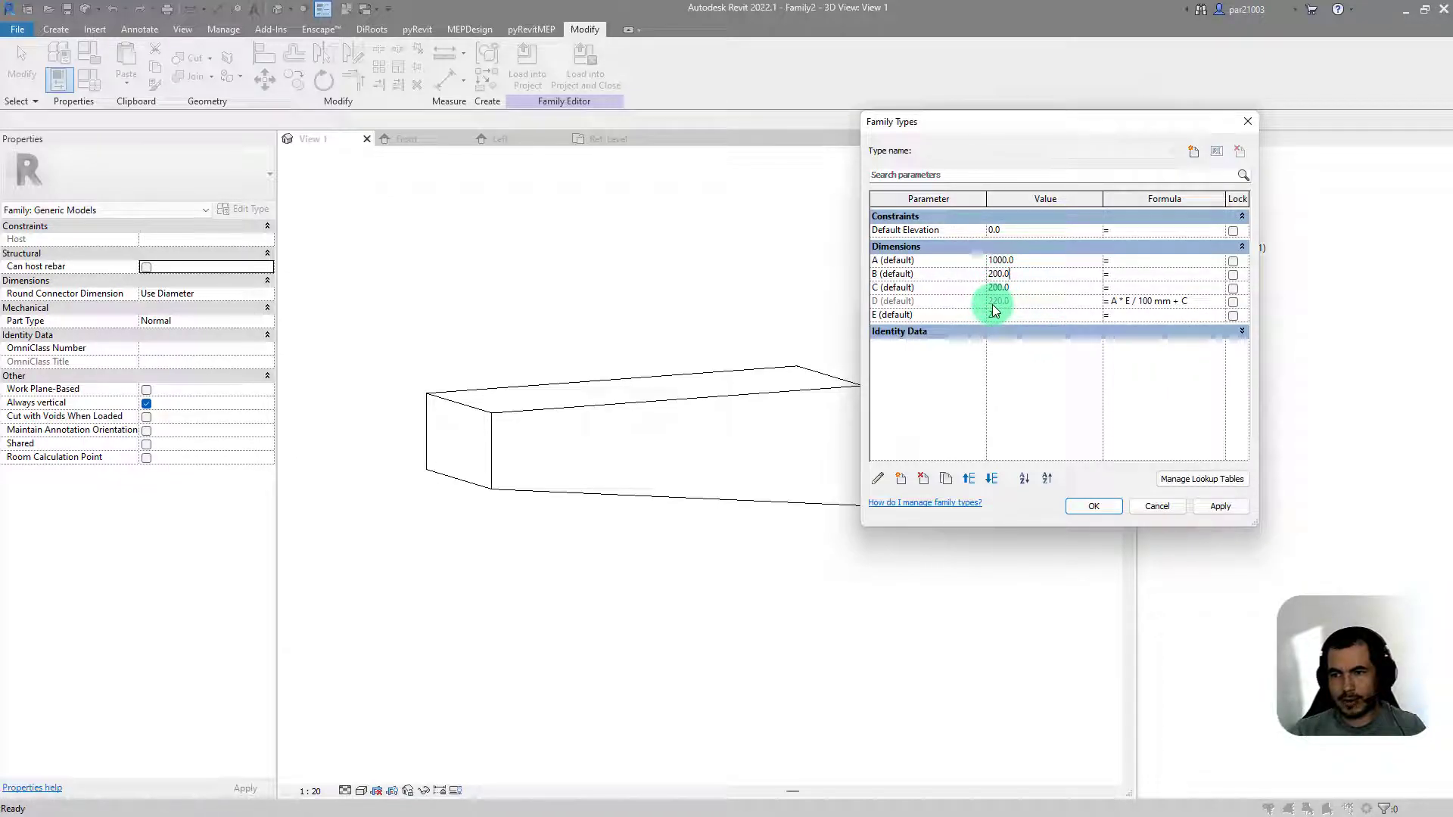
{"action": "left_click", "coordinate": [1038, 337]}
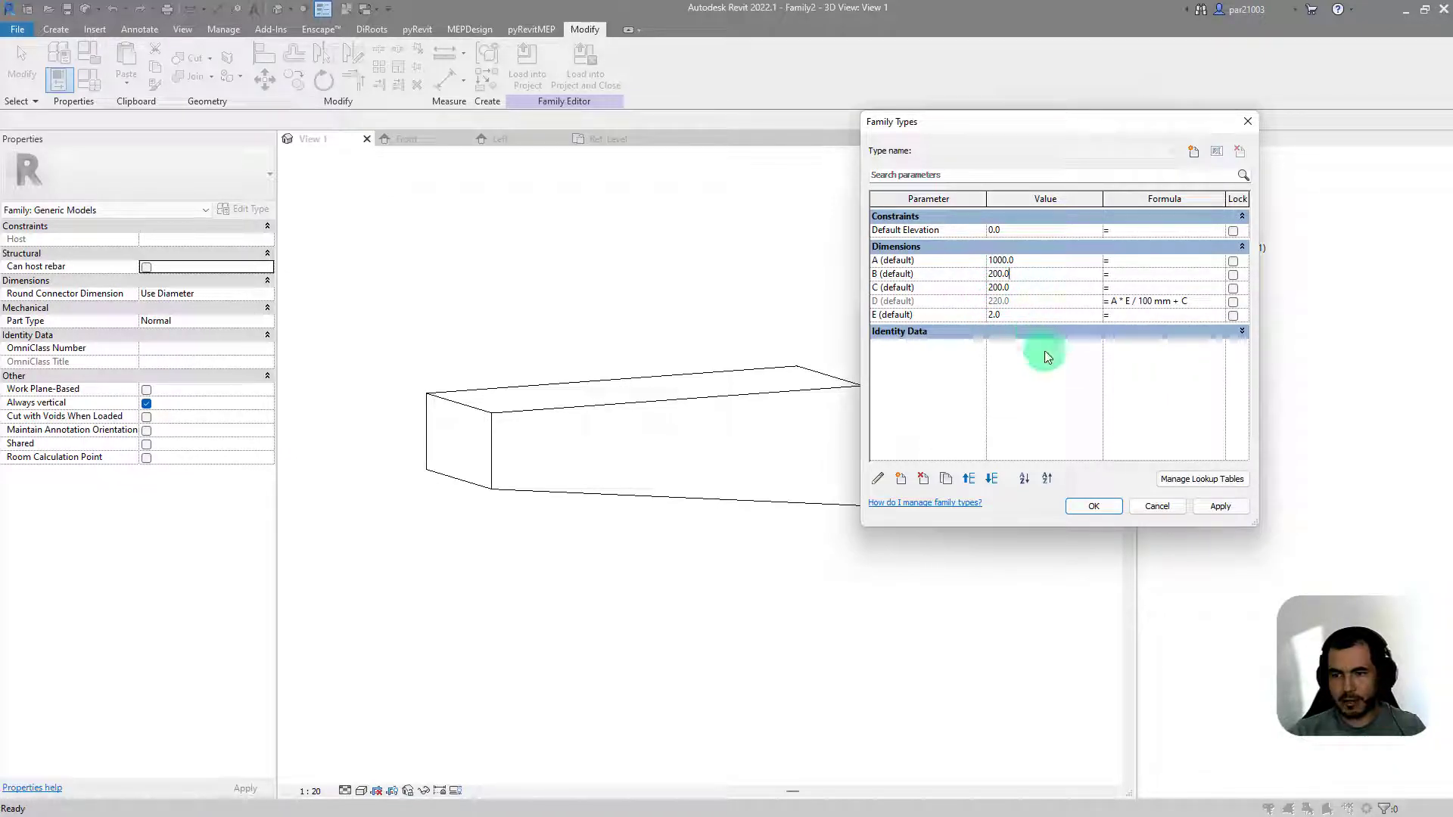
Step: Apply the new parameter values, close the family types and inspect the resized blend in 3D
{"action": "left_click", "coordinate": [1208, 507]}
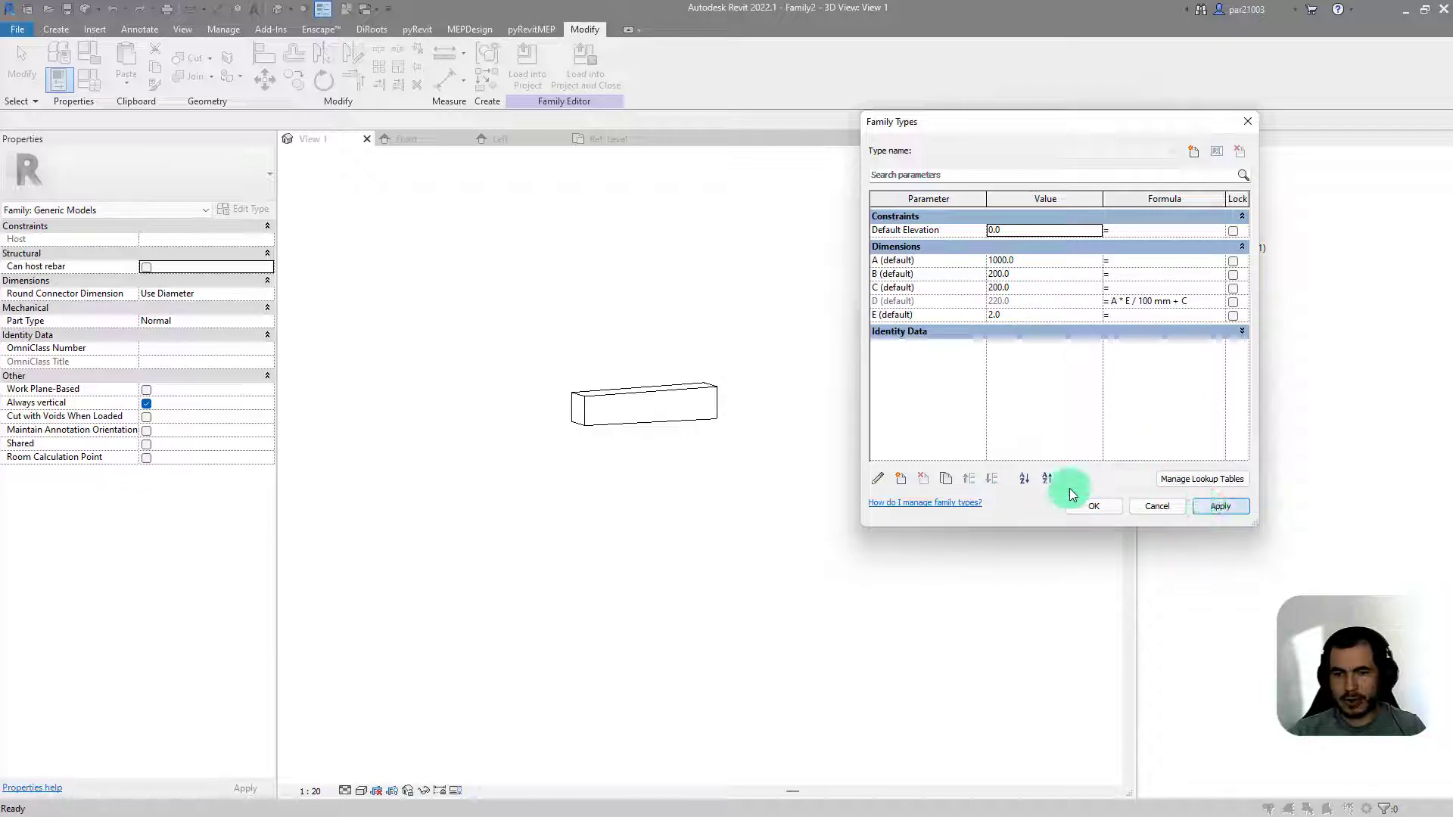
{"action": "left_click", "coordinate": [1089, 507]}
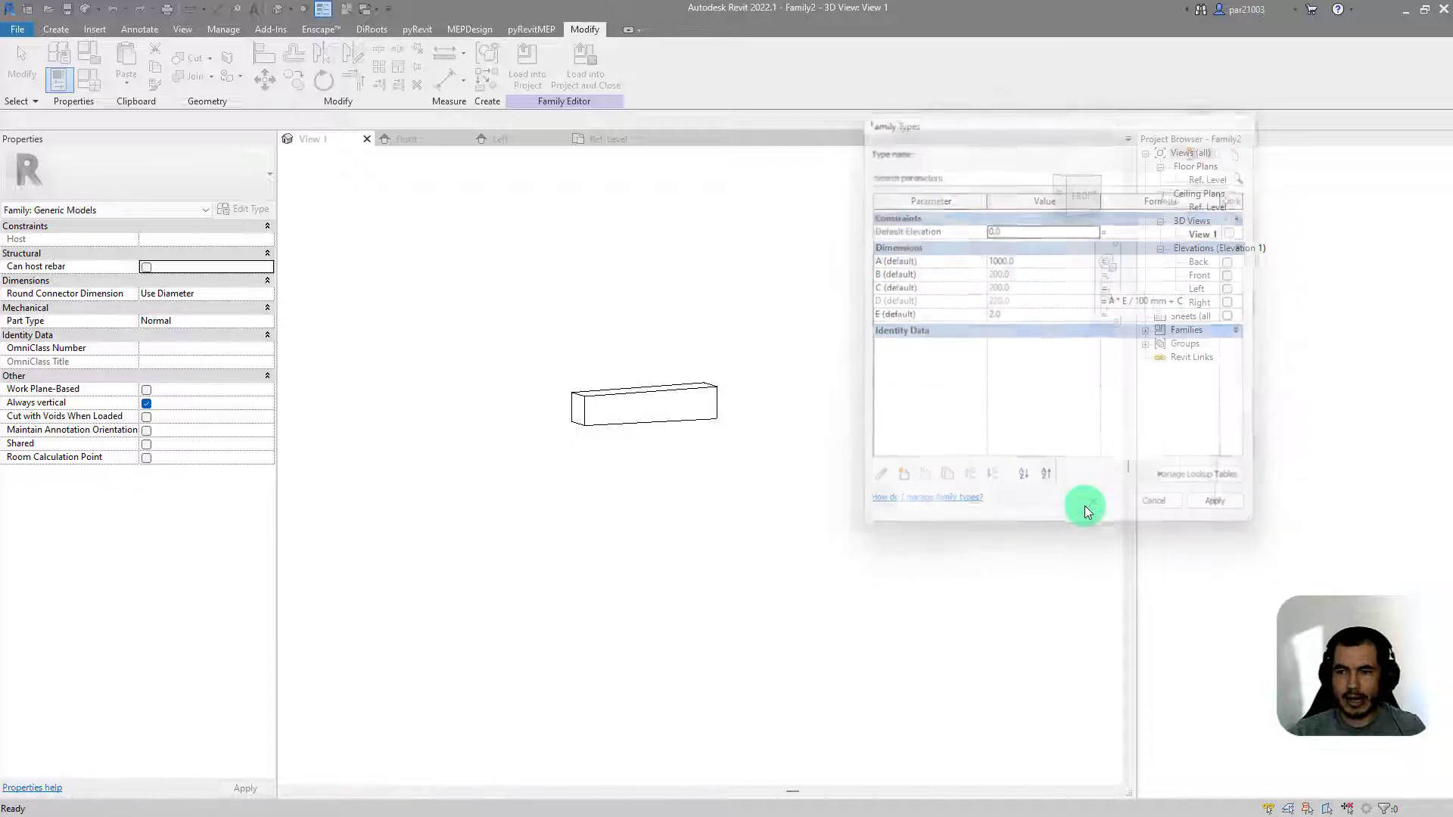
{"action": "middle_click_drag", "start_coordinate": [746, 505], "coordinate": [697, 389], "text": "shift"}
{"action": "scroll", "coordinate": [694, 362], "scroll_direction": "up", "scroll_amount": 2}
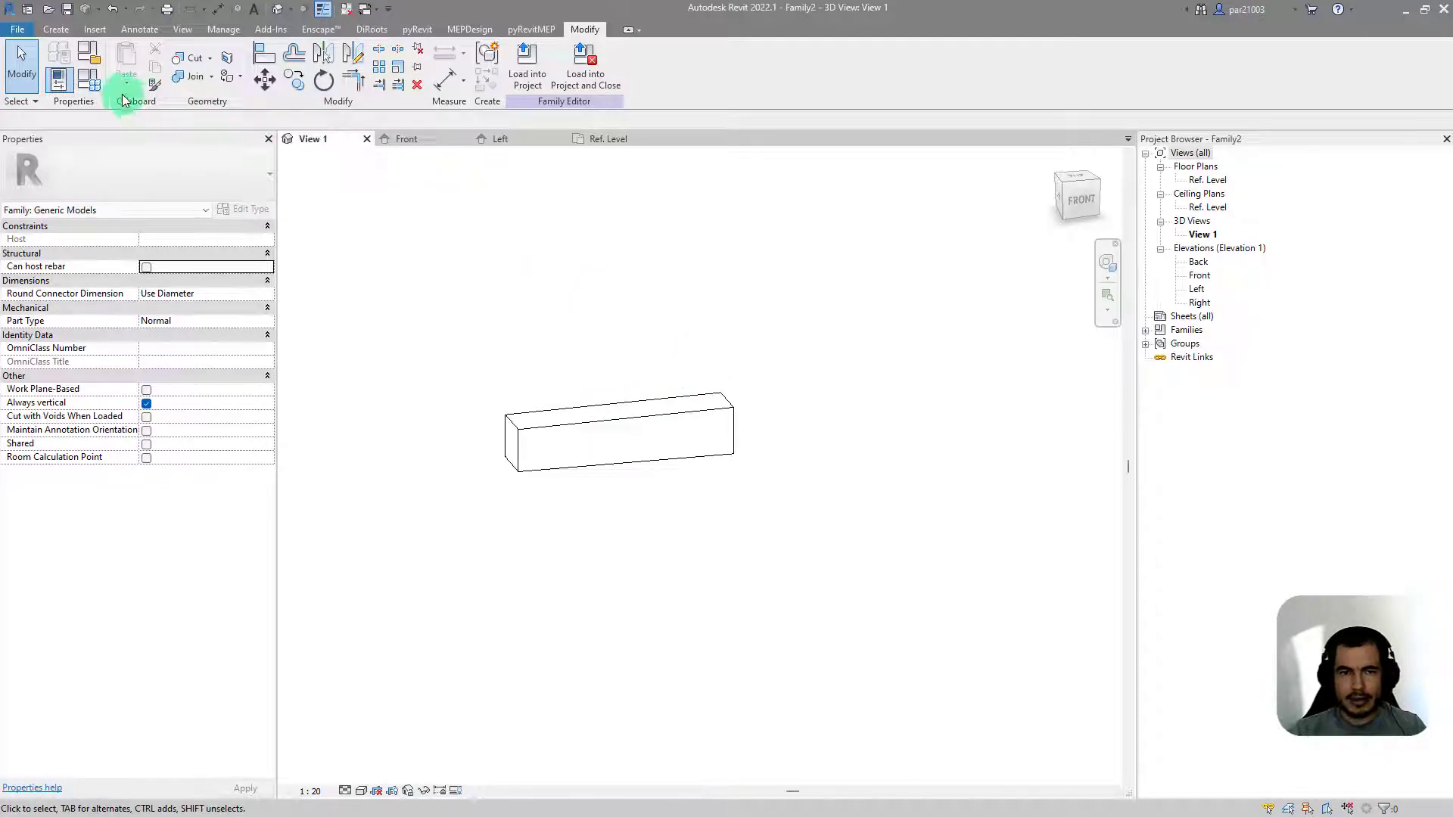
Step: Create a new project from the Plumbing template
{"action": "left_click", "coordinate": [21, 31]}
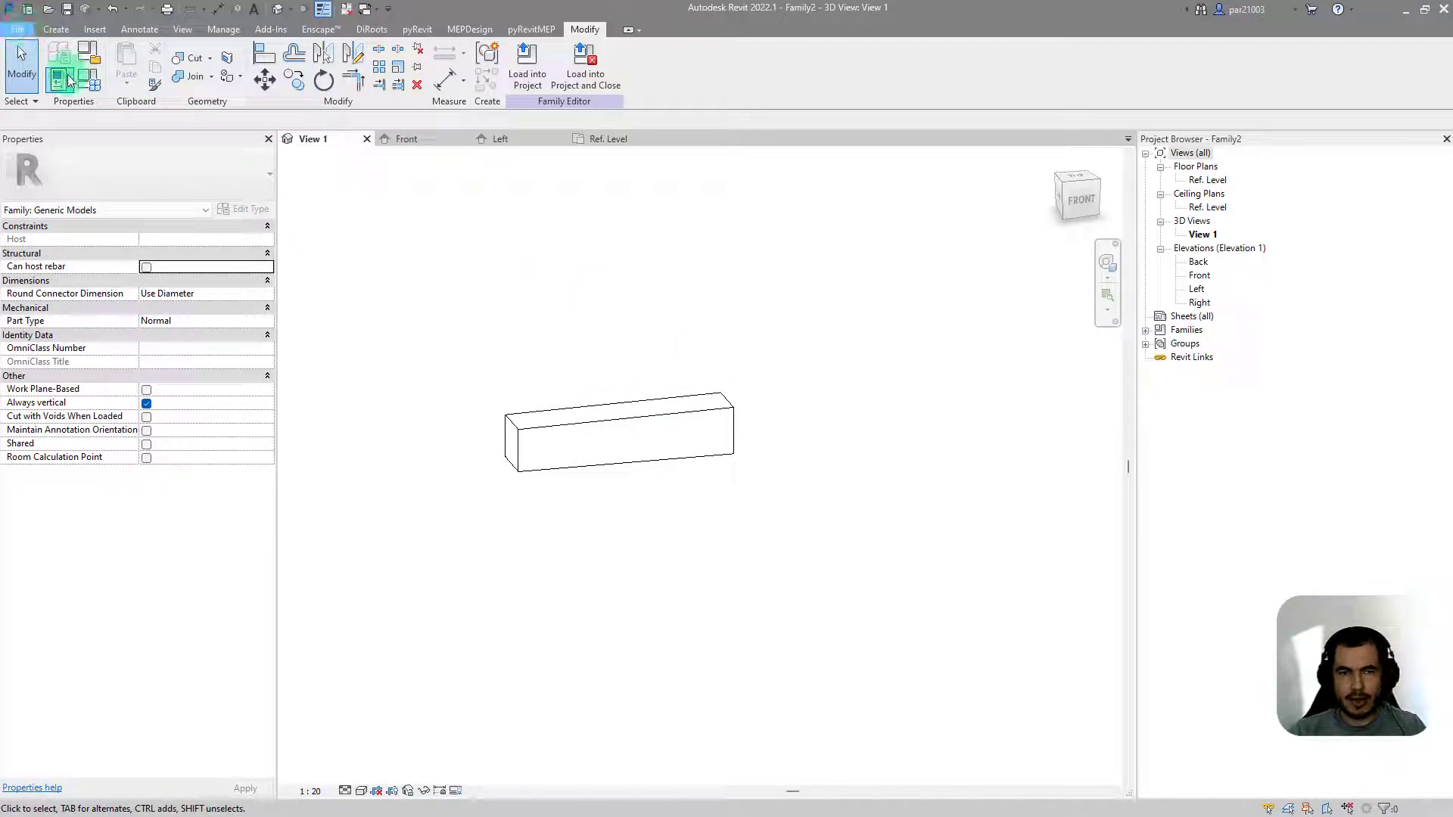
{"action": "mouse_move", "coordinate": [93, 82]}
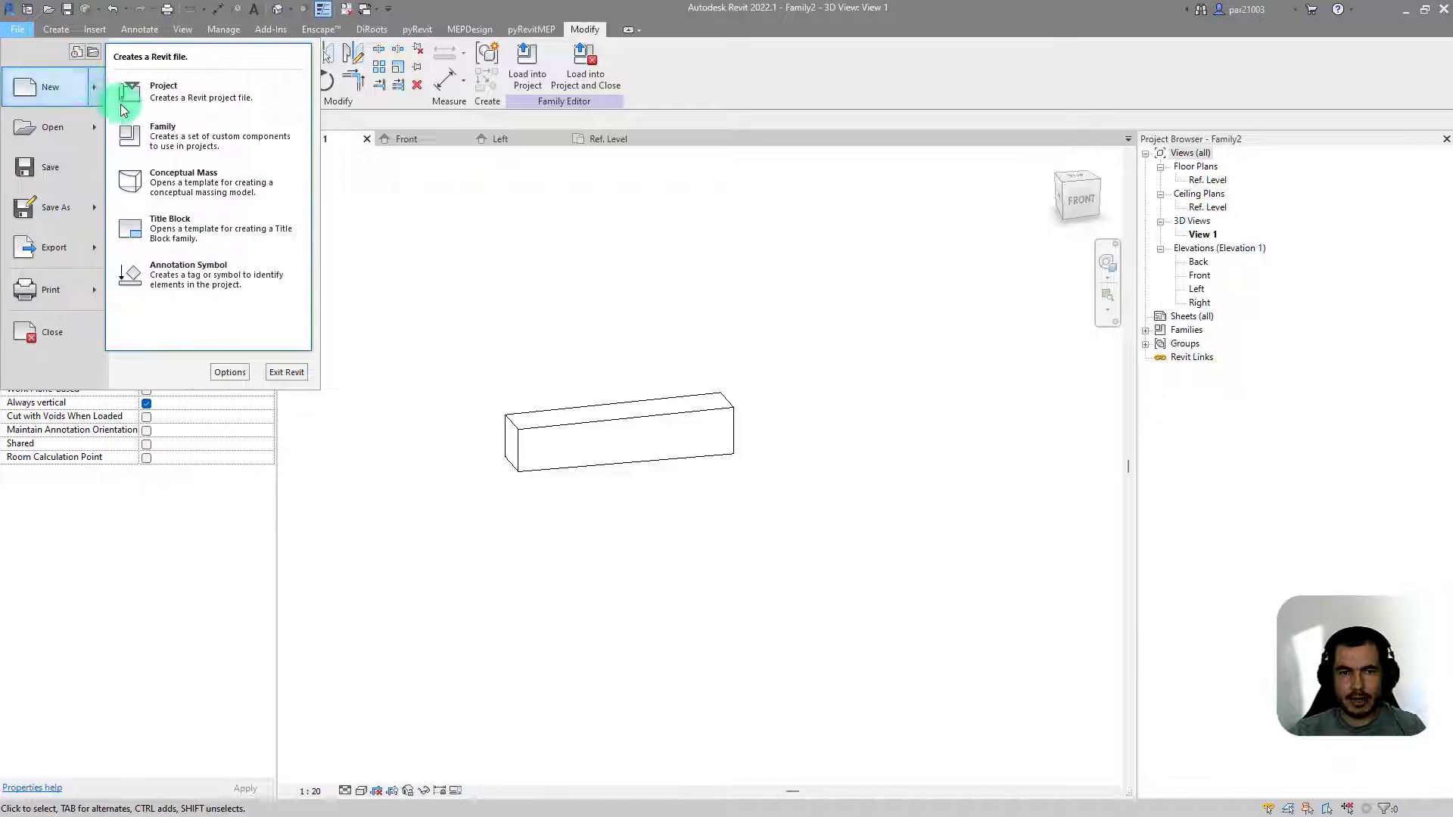
{"action": "left_click", "coordinate": [181, 95]}
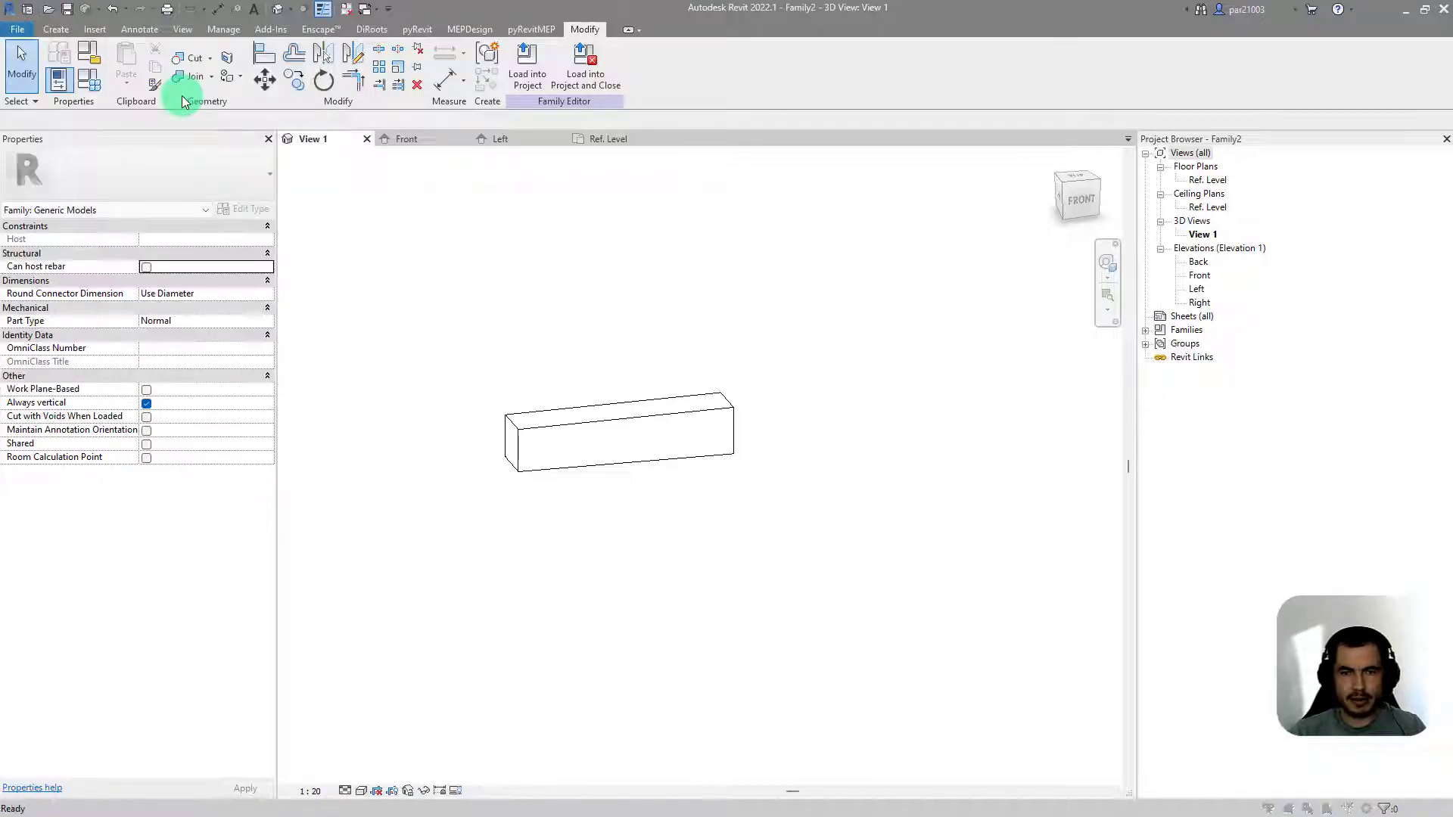
{"action": "left_click", "coordinate": [378, 274]}
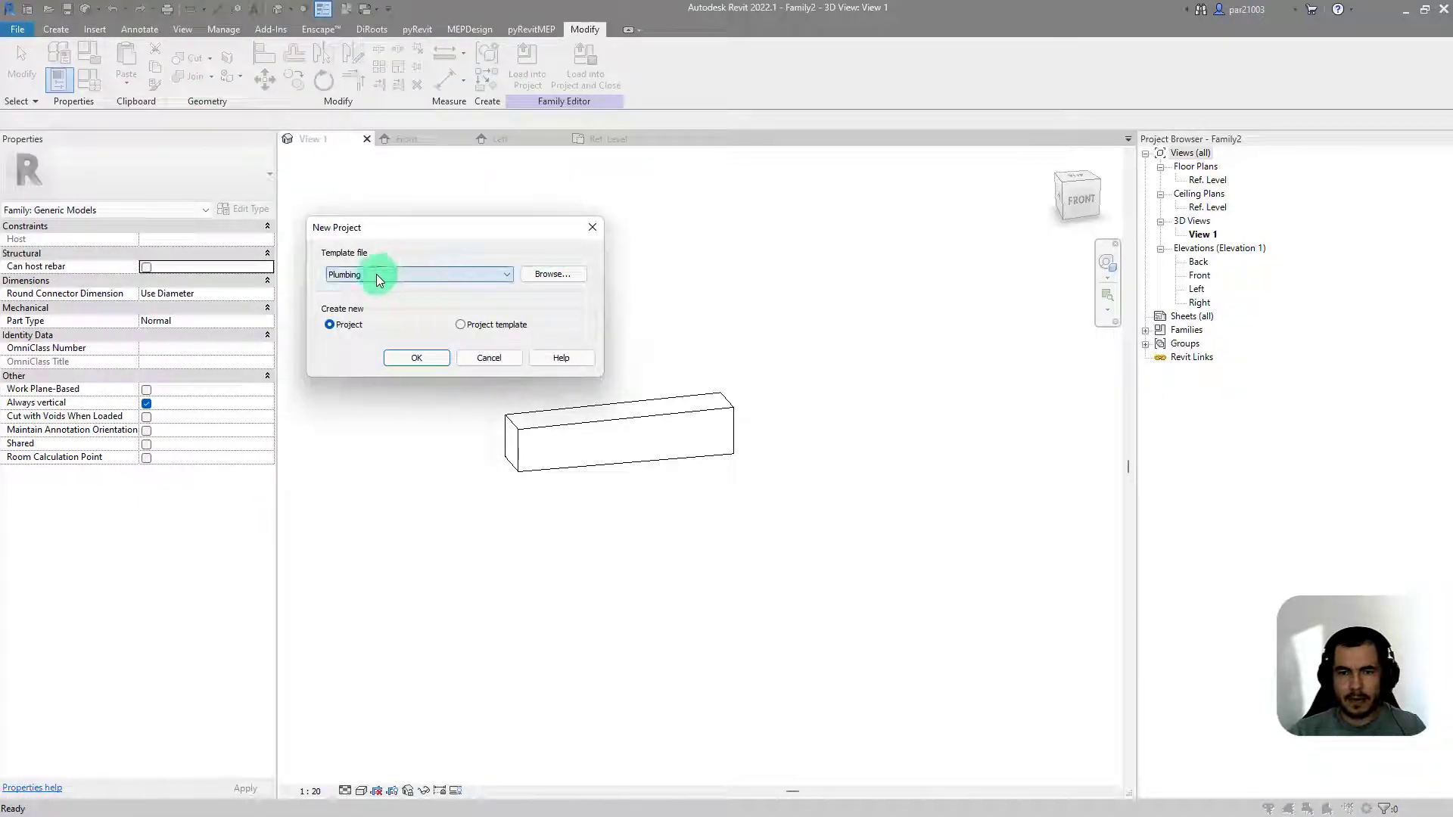
{"action": "left_click", "coordinate": [413, 357]}
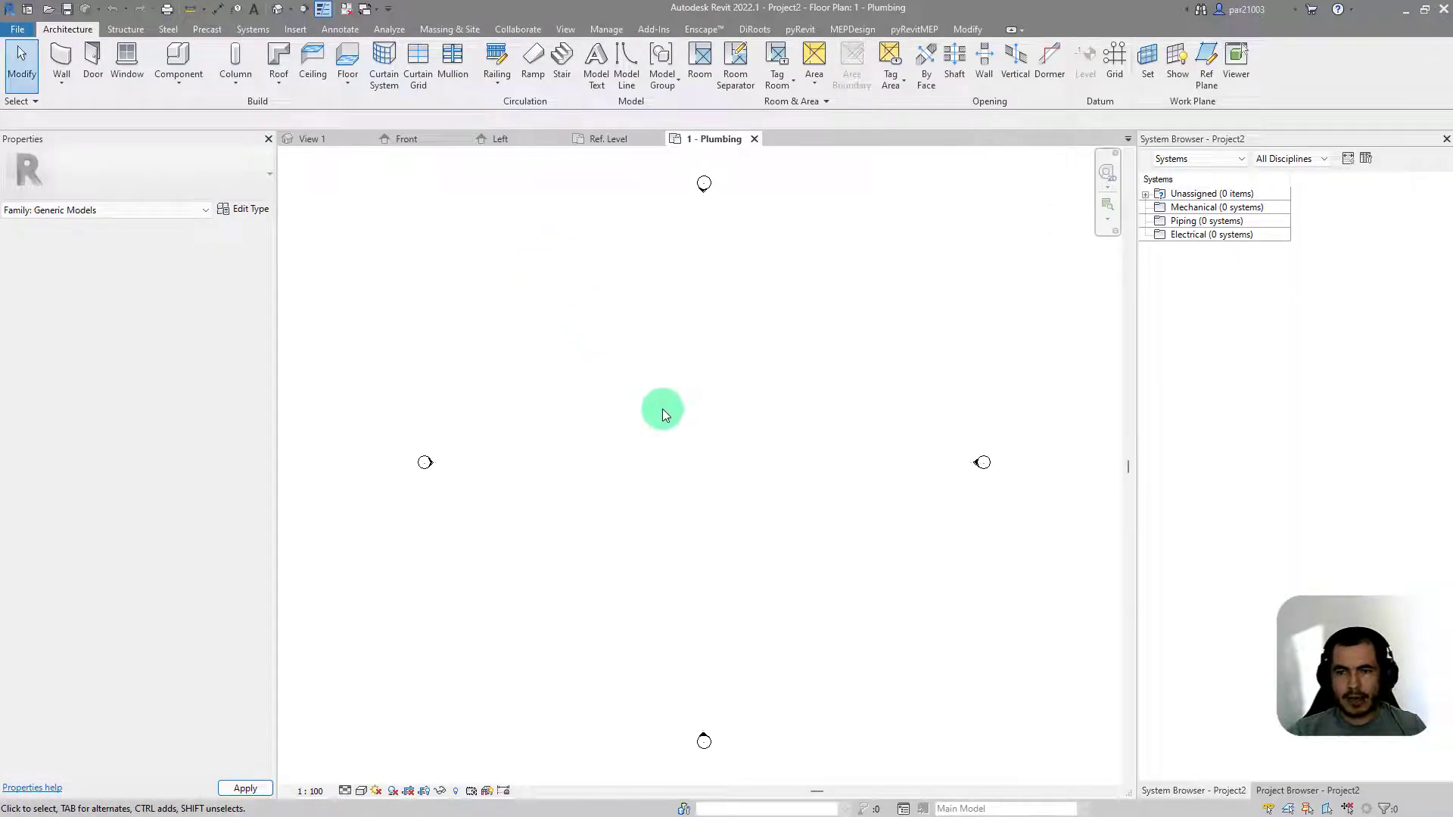
Step: Load the blend family into the new project and place one instance in the 1 - Plumbing floor plan
{"action": "left_click", "coordinate": [344, 144]}
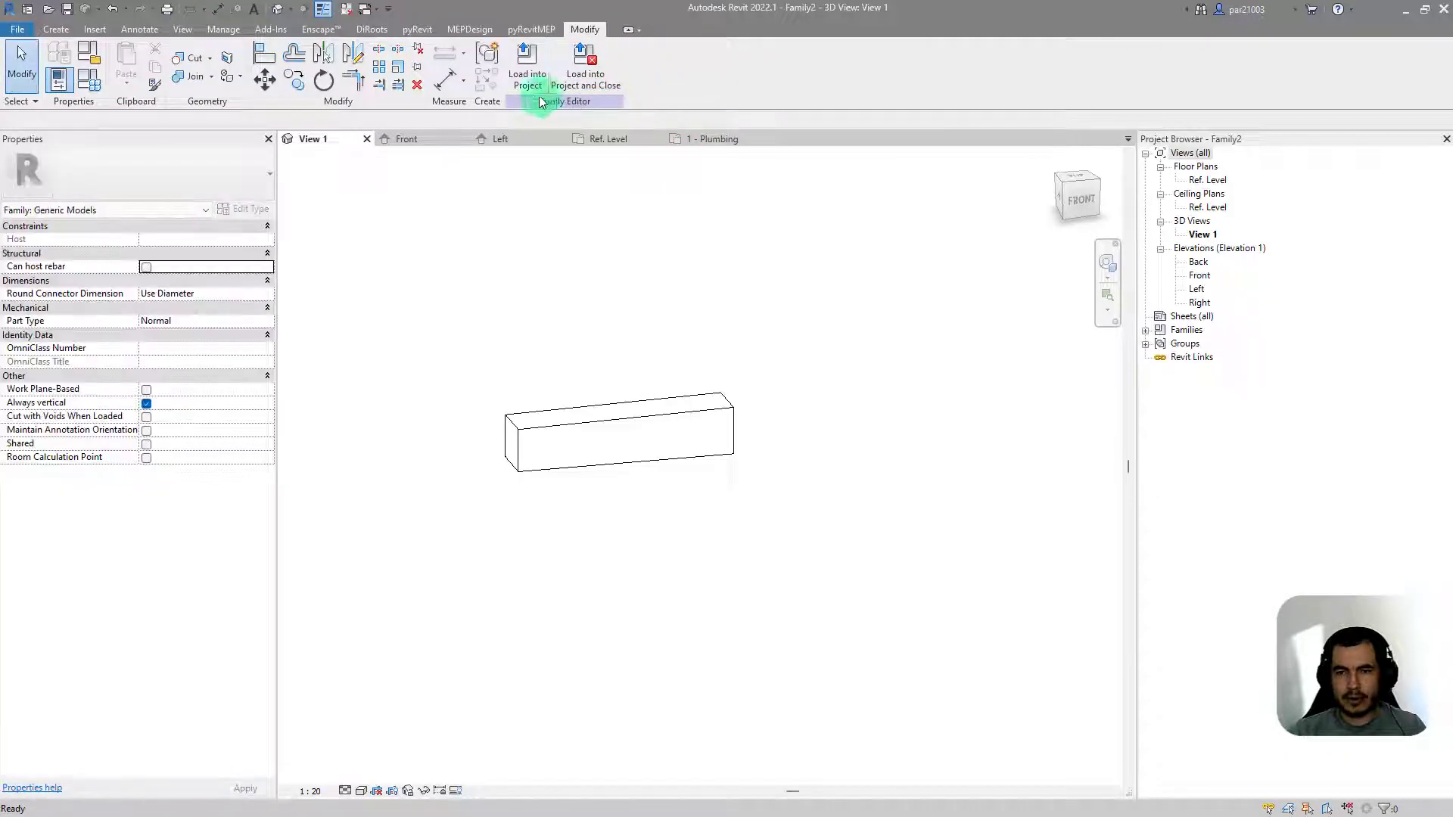
{"action": "left_click", "coordinate": [528, 72]}
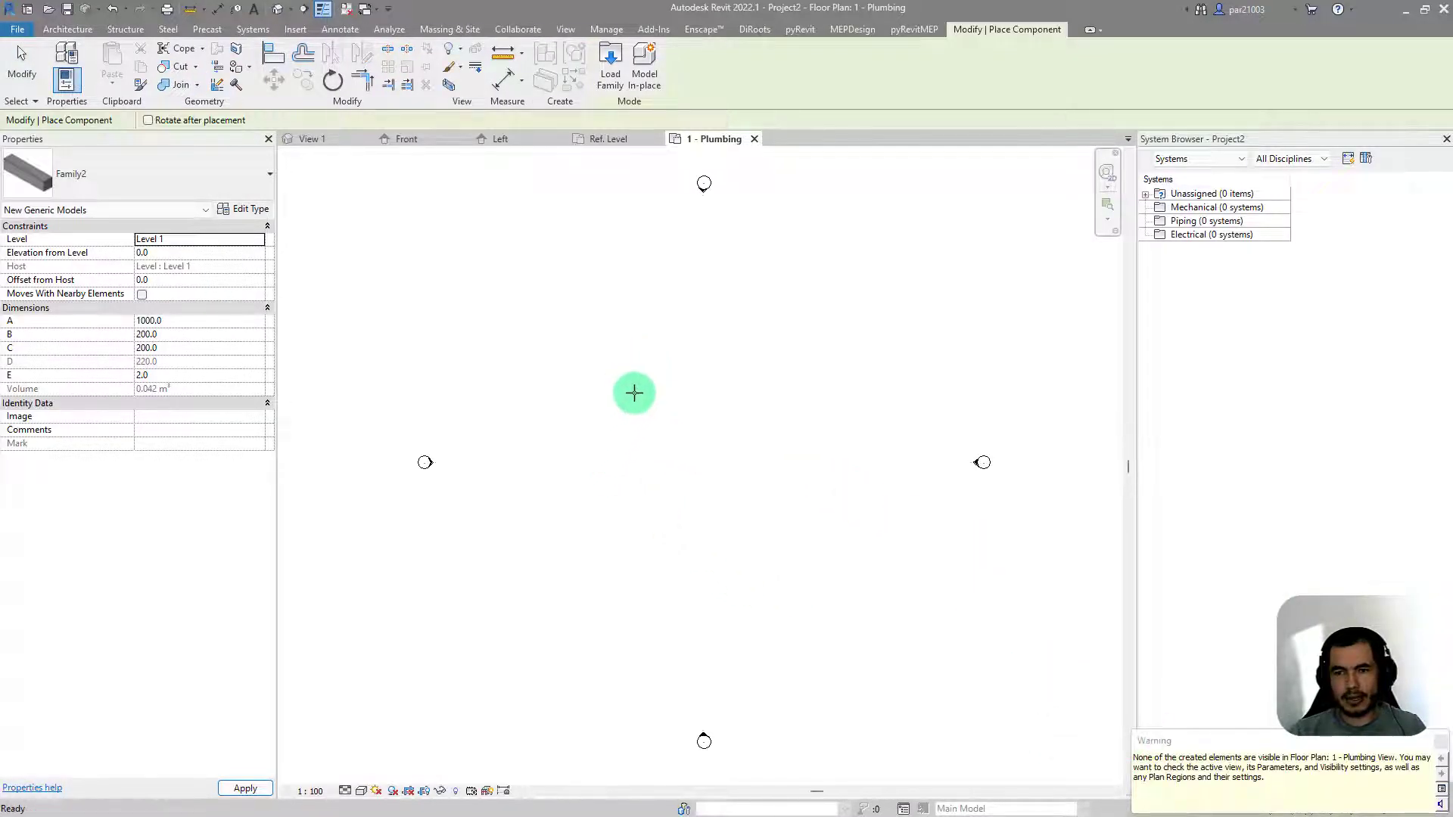
{"action": "key", "text": "Escape"}
{"action": "scroll", "coordinate": [634, 393], "scroll_direction": "up", "scroll_amount": 1}
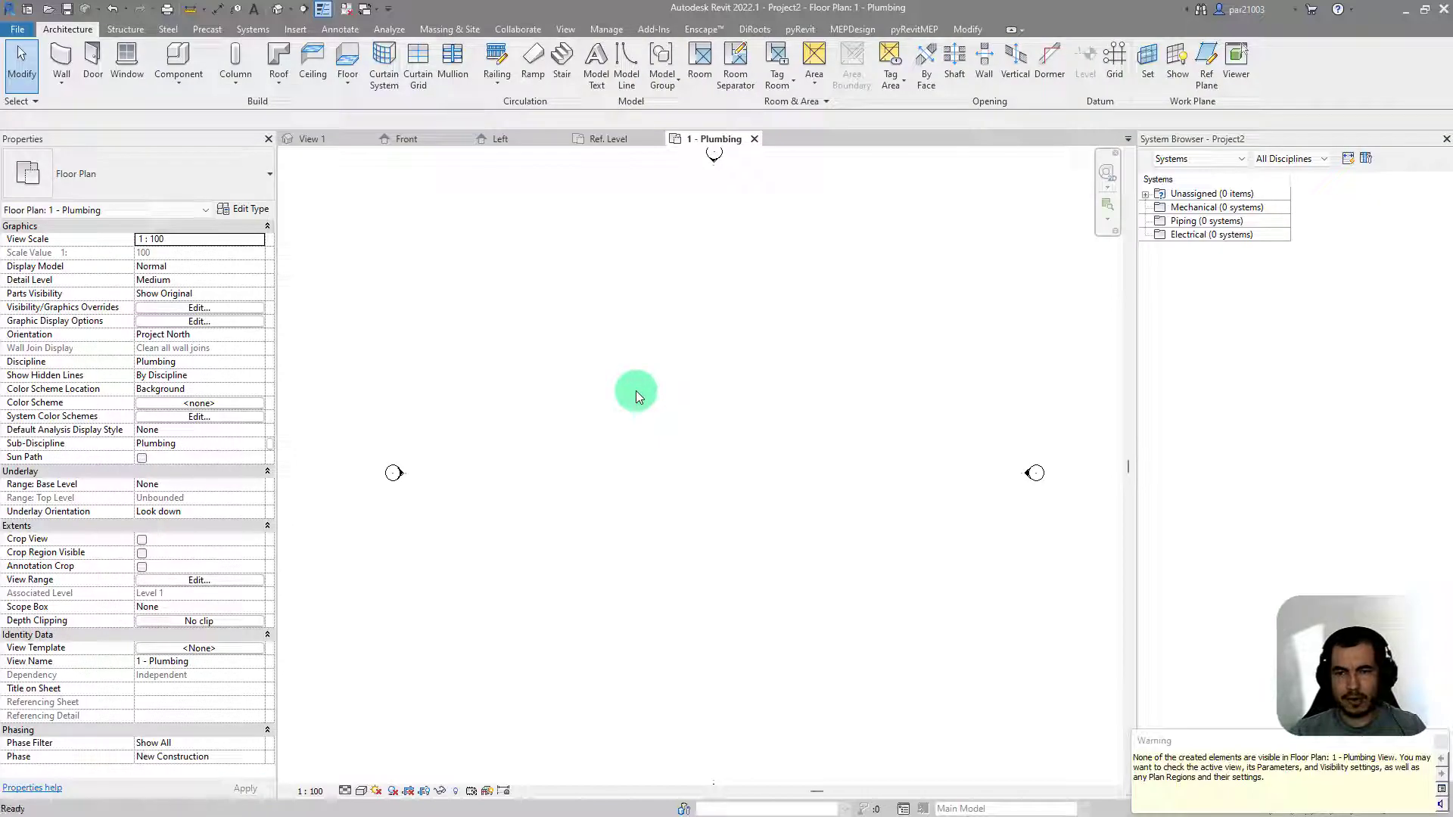
Step: Set both the bottom and view depth offsets of the plan's view range to -1000
{"action": "key", "text": "v"}
{"action": "key", "text": "r"}
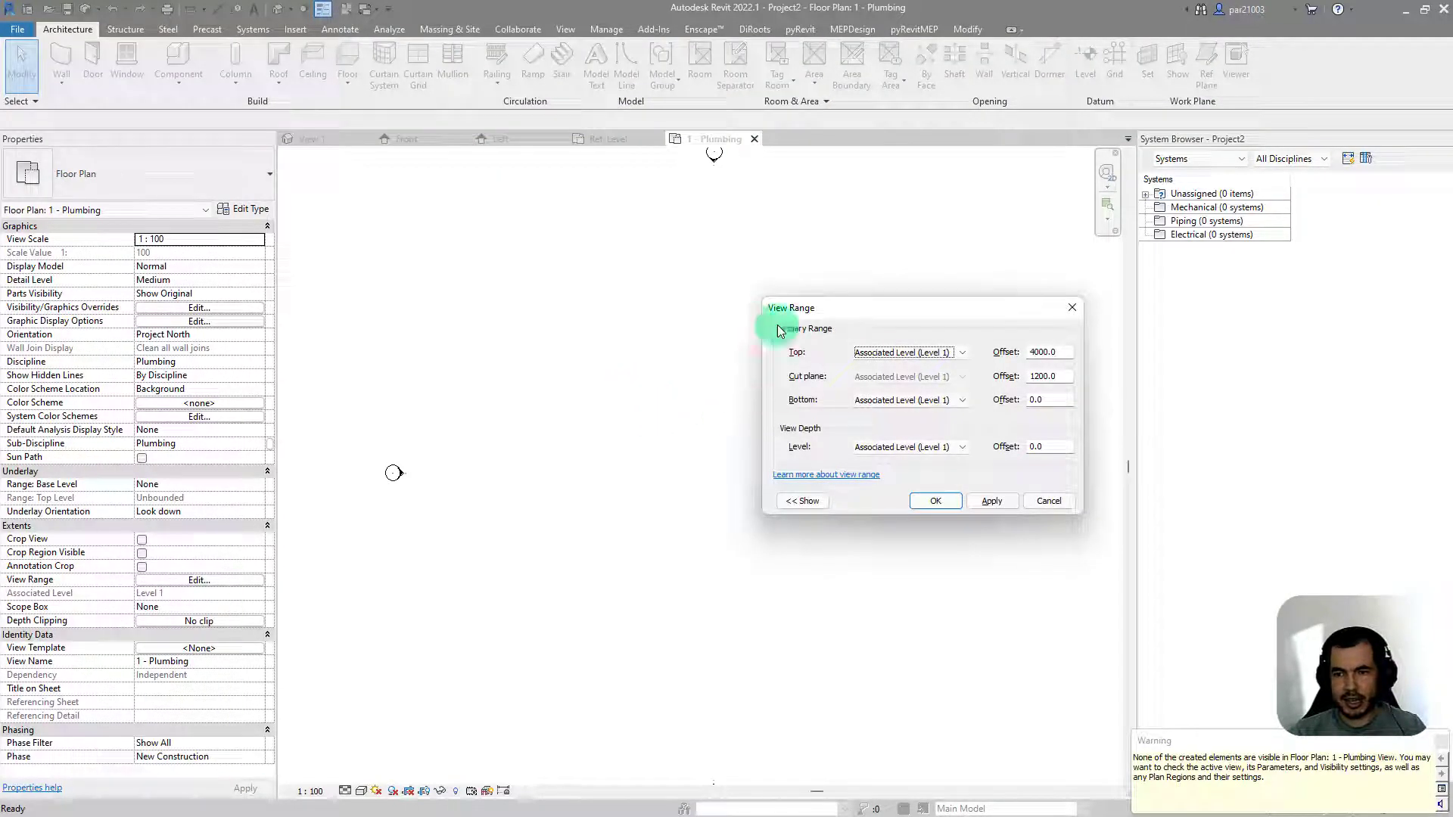
{"action": "left_click_drag", "start_coordinate": [1052, 399], "coordinate": [974, 421]}
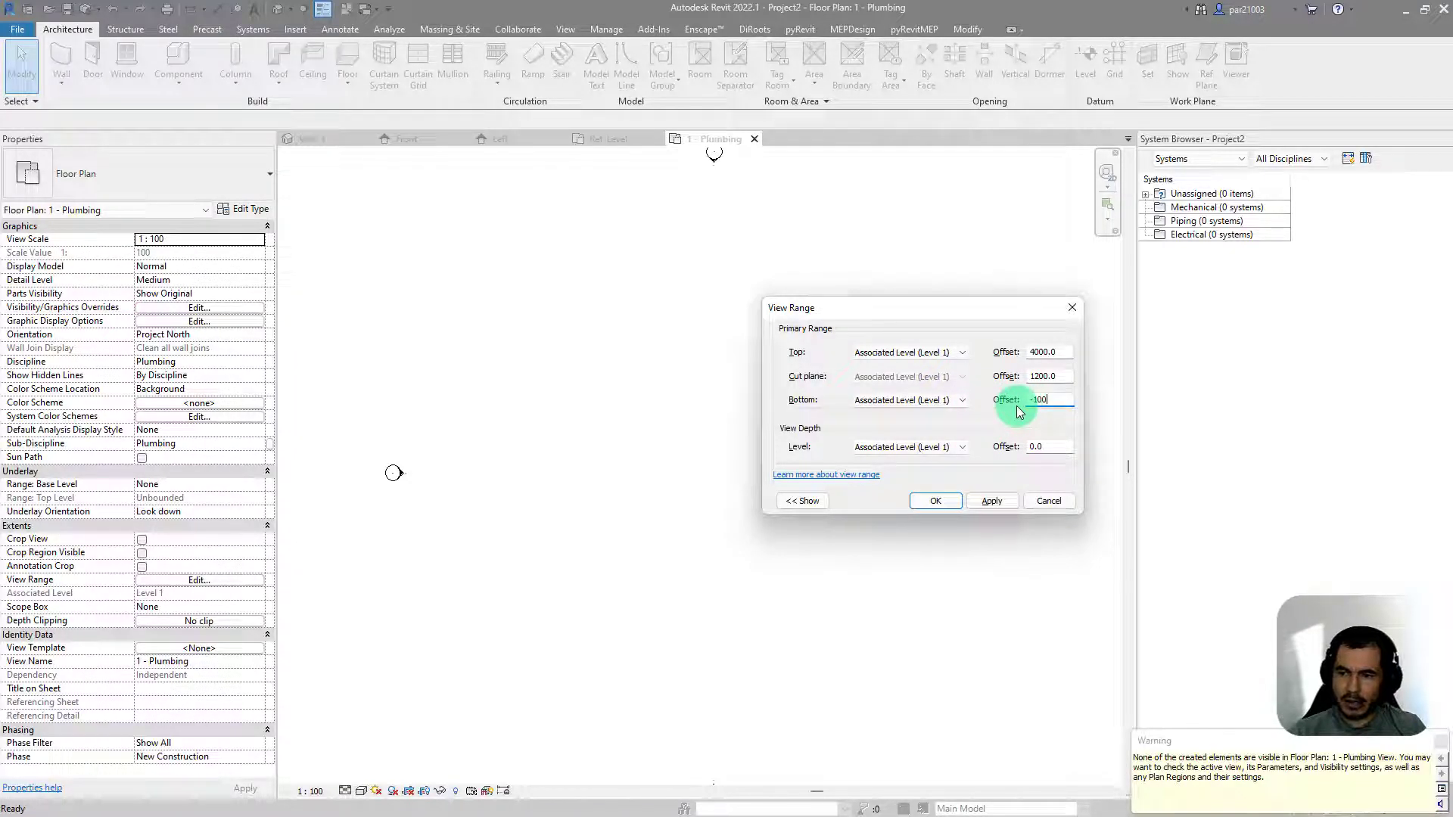
{"action": "left_click_drag", "start_coordinate": [1038, 446], "coordinate": [1015, 452]}
{"action": "type", "text": "-1000"}
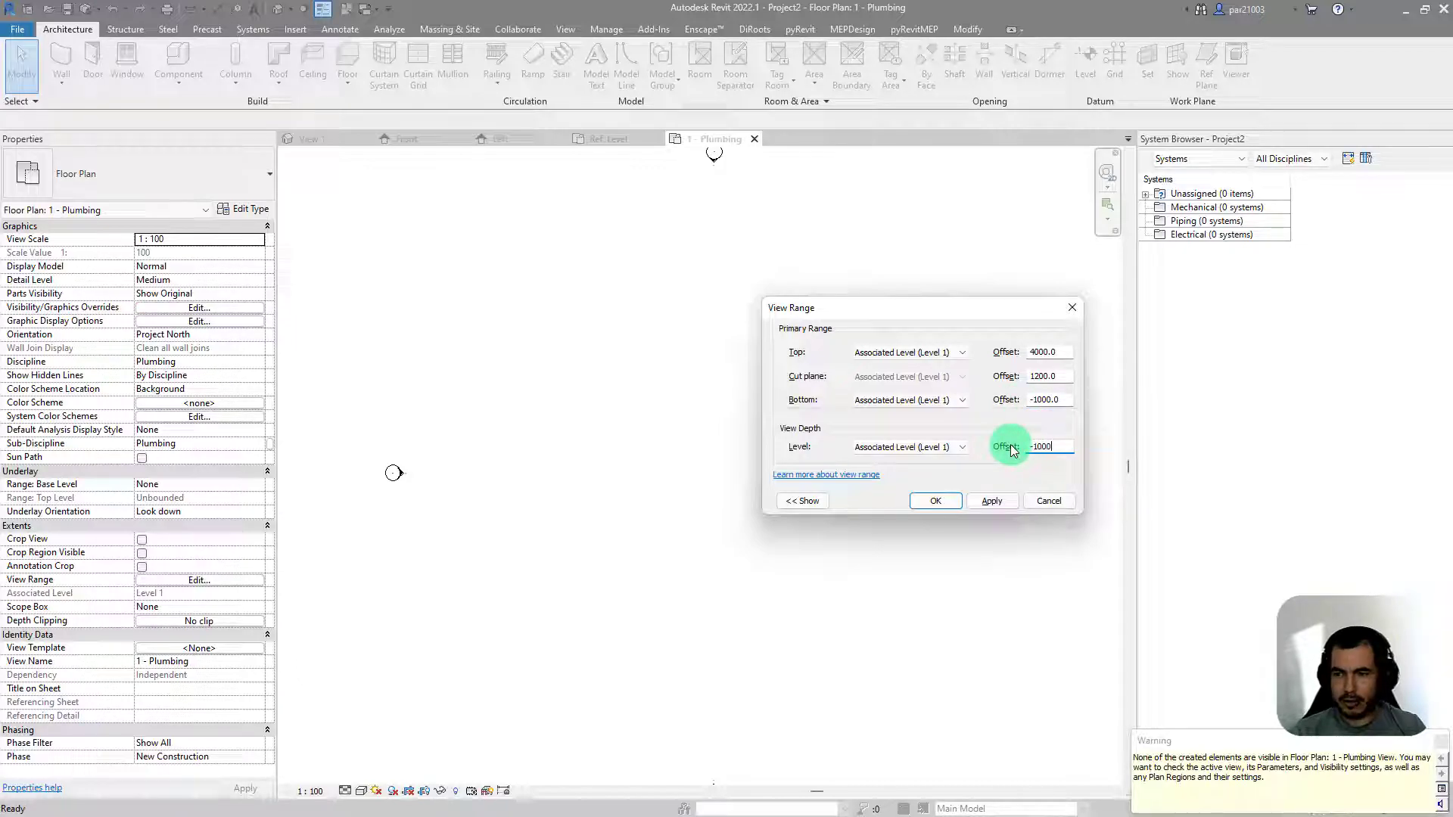
{"action": "left_click", "coordinate": [996, 503]}
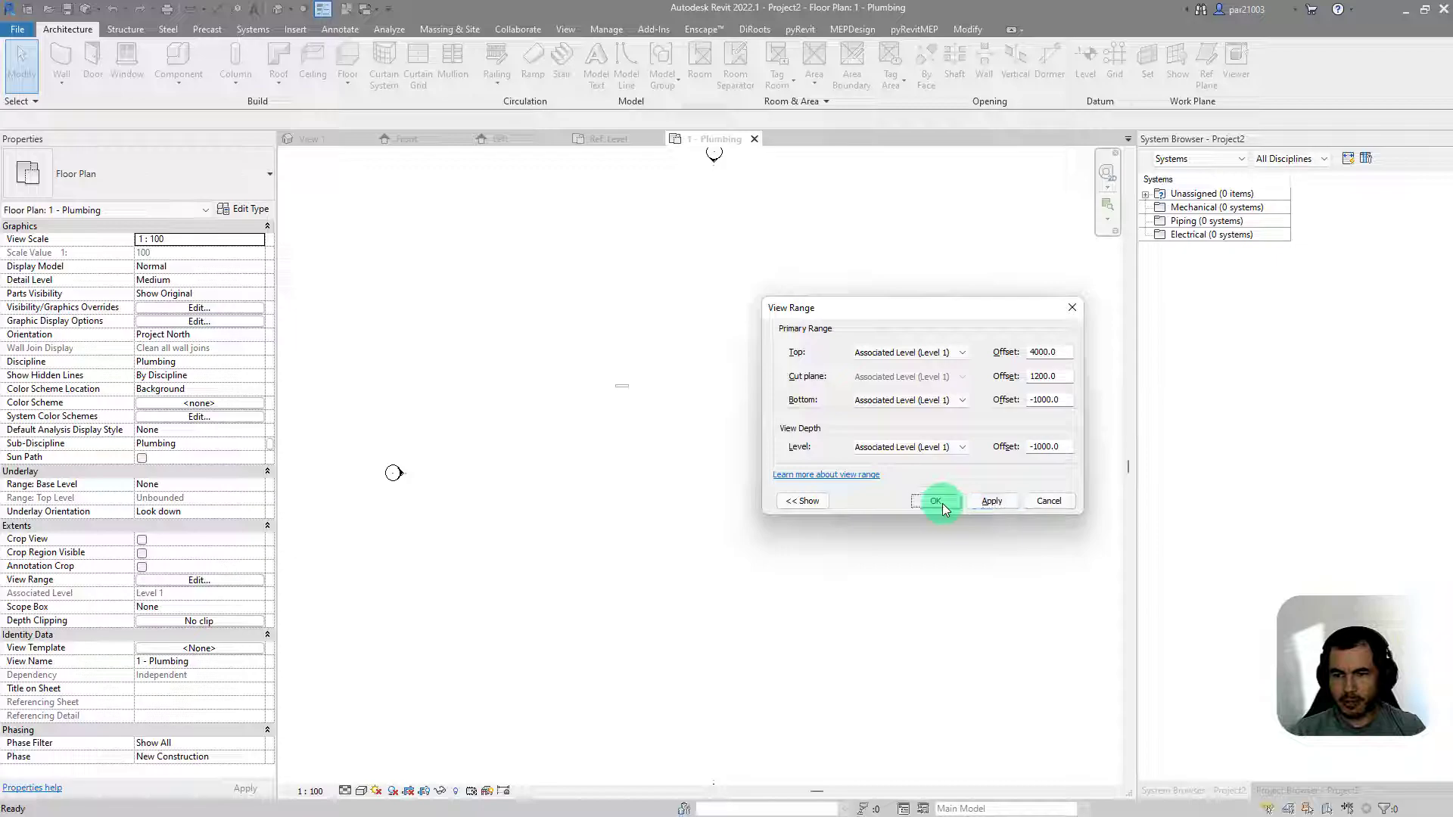
{"action": "left_click", "coordinate": [939, 501]}
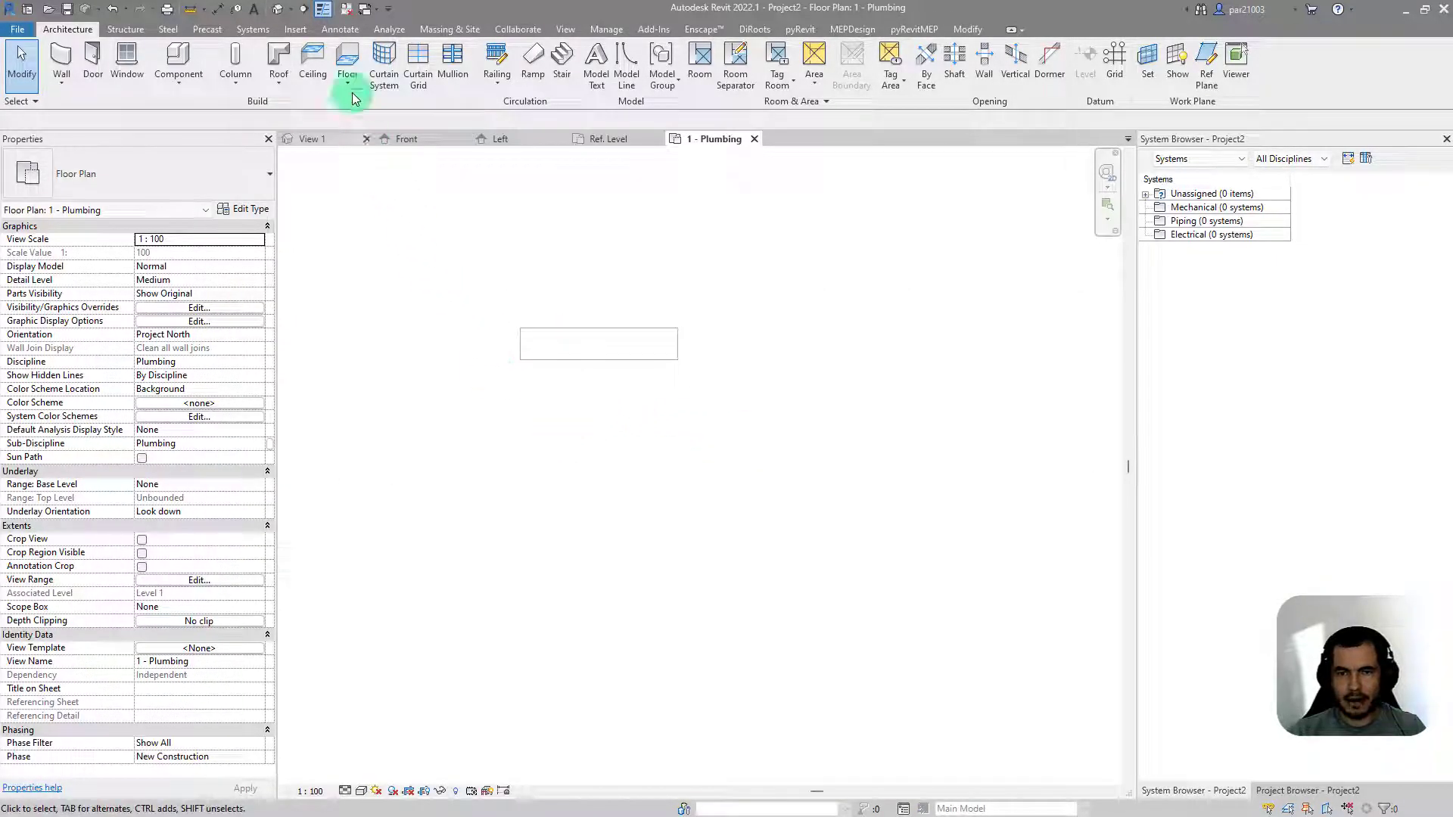
Step: Draw a horizontal building section line just below the blend, looking towards it and extending beyond both of its ends
{"action": "left_click", "coordinate": [304, 9]}
{"action": "left_click", "coordinate": [477, 401]}
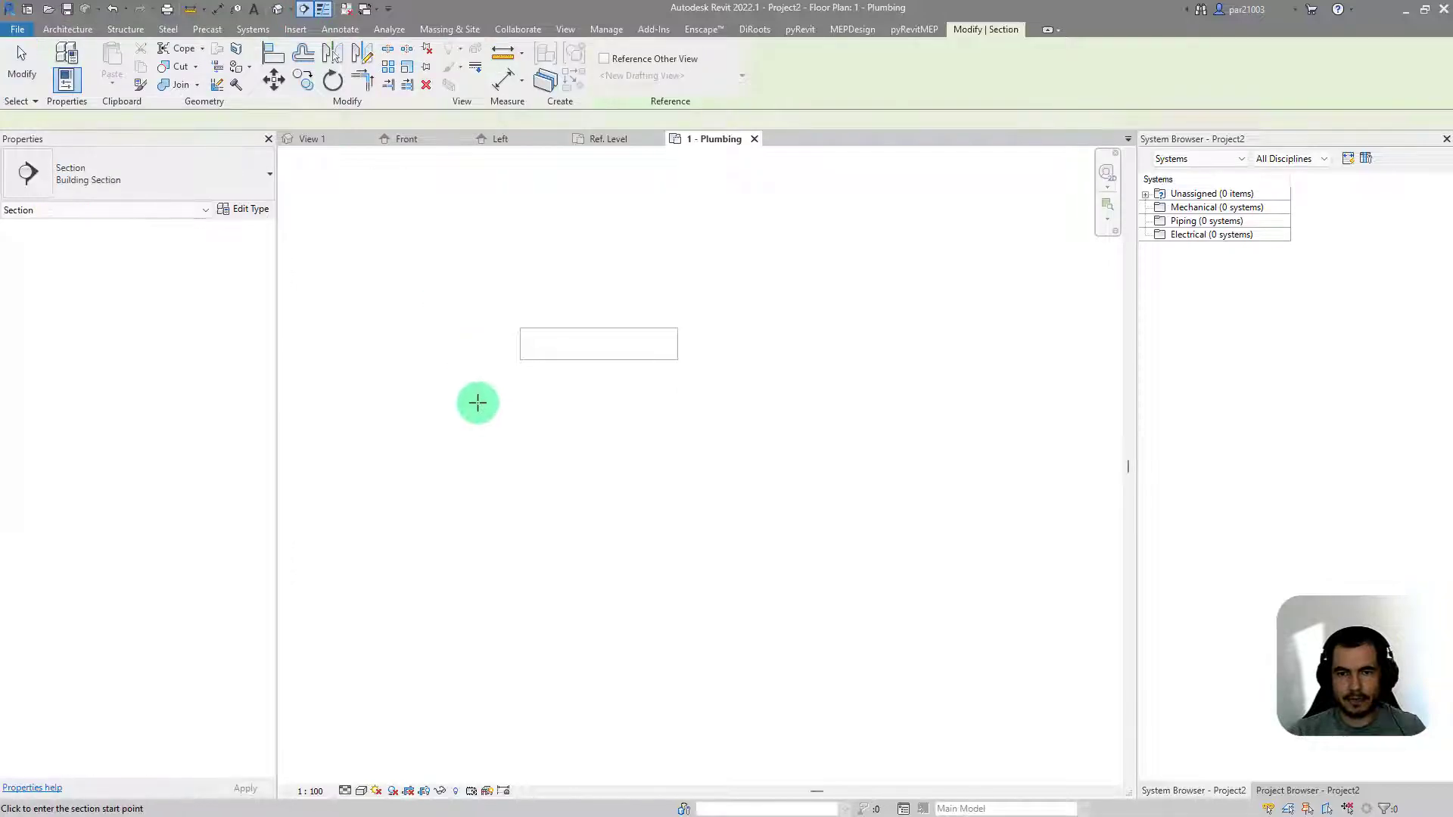
{"action": "scroll", "coordinate": [886, 413], "scroll_direction": "down", "scroll_amount": 1}
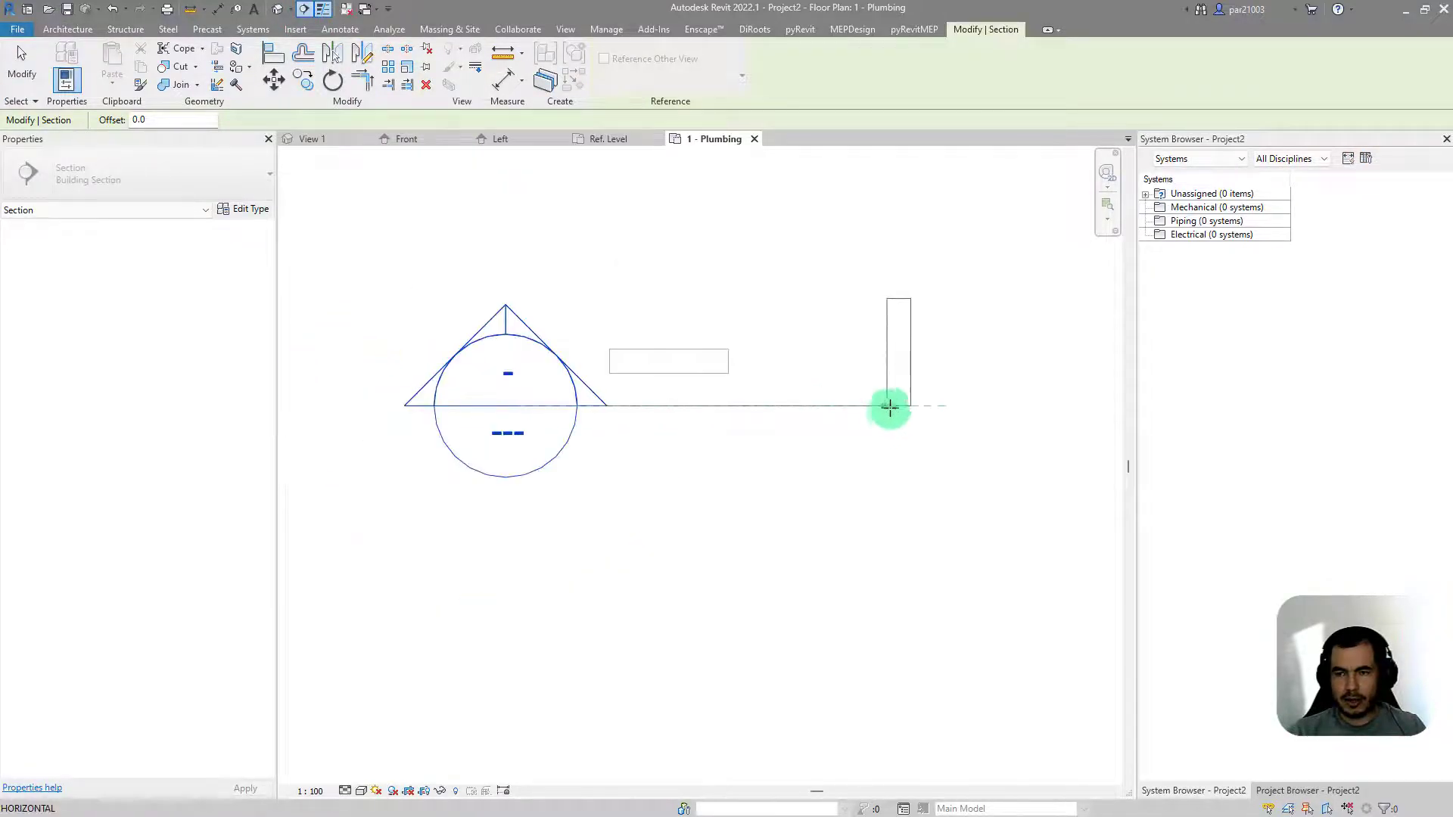
{"action": "left_click", "coordinate": [955, 398]}
{"action": "key", "text": "Escape"}
{"action": "key", "text": "Escape"}
Step: Shorten the section's far clip depth to about 769 mm so it ends just beyond the blend
{"action": "scroll", "coordinate": [681, 529], "scroll_direction": "down", "scroll_amount": 1}
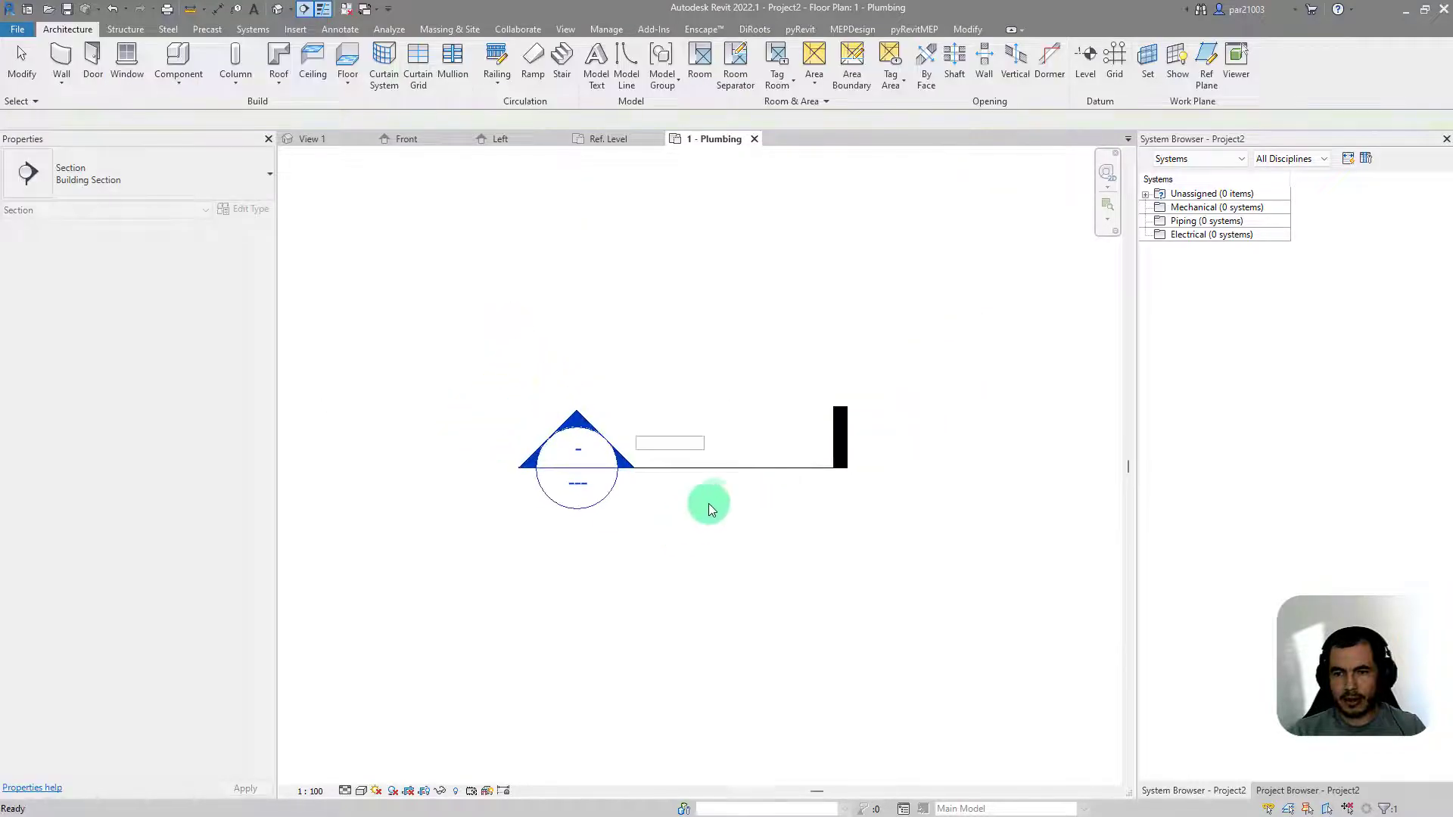
{"action": "left_click", "coordinate": [736, 474]}
{"action": "scroll", "coordinate": [736, 474], "scroll_direction": "down", "scroll_amount": 1}
{"action": "left_click_drag", "start_coordinate": [725, 334], "coordinate": [654, 464]}
{"action": "scroll", "coordinate": [714, 470], "scroll_direction": "up", "scroll_amount": 4}
Step: Stretch the blend to a length A of about 2130 mm and set its slope E to 3
{"action": "left_click", "coordinate": [736, 416]}
{"action": "scroll", "coordinate": [728, 424], "scroll_direction": "down", "scroll_amount": 1}
{"action": "left_click_drag", "start_coordinate": [738, 412], "coordinate": [871, 412]}
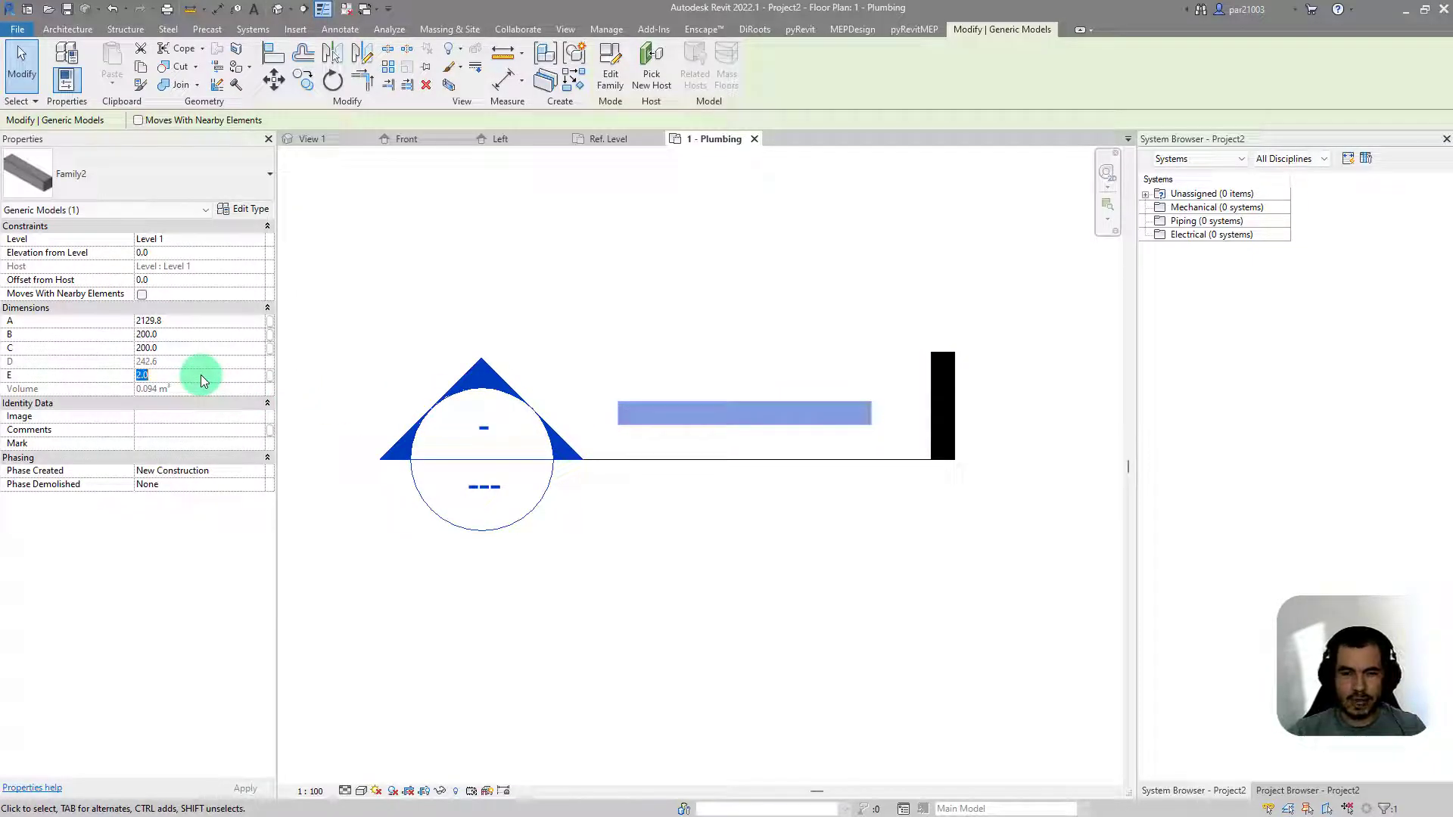
{"action": "type", "text": "3"}
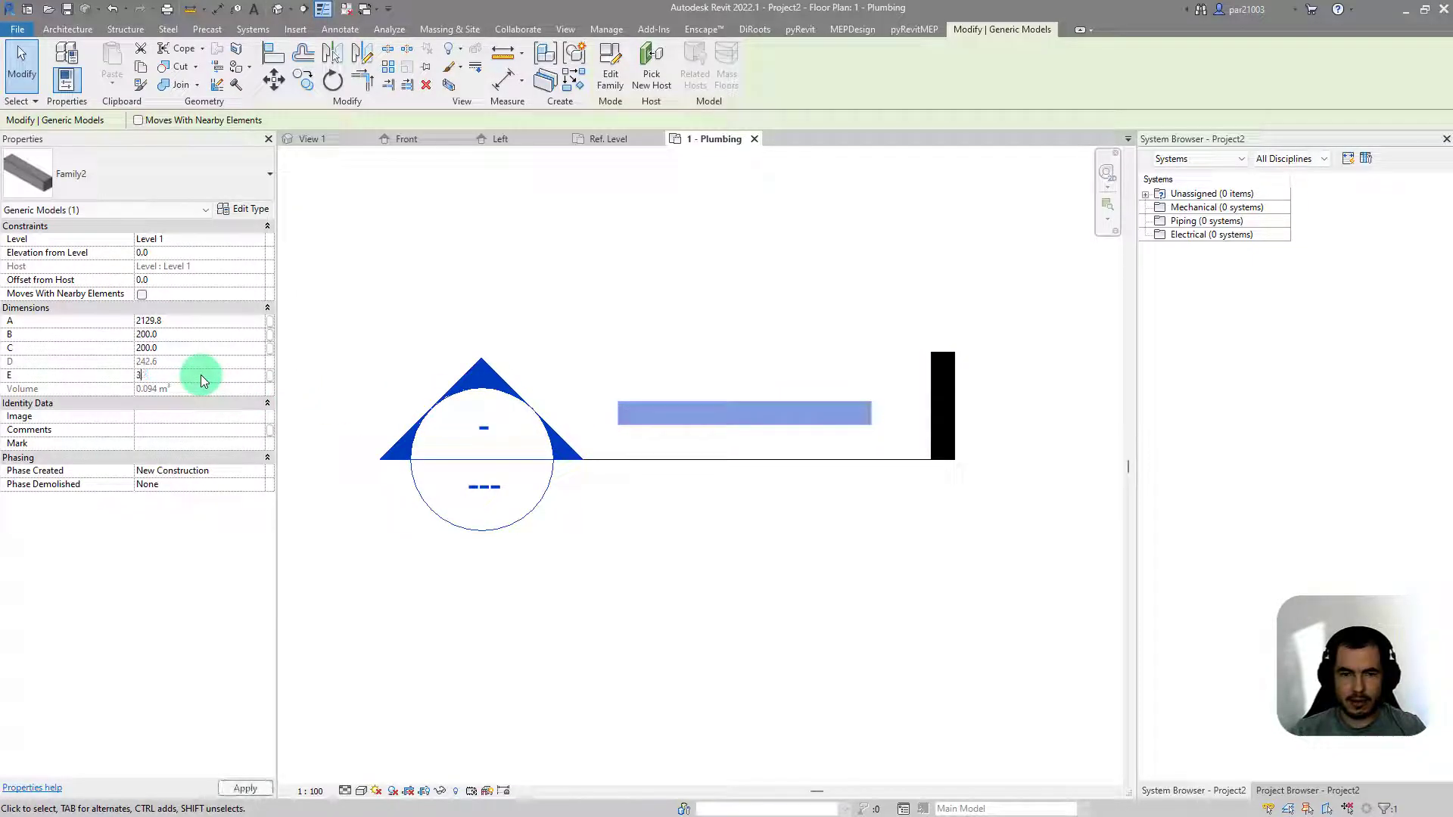
{"action": "left_click", "coordinate": [625, 551]}
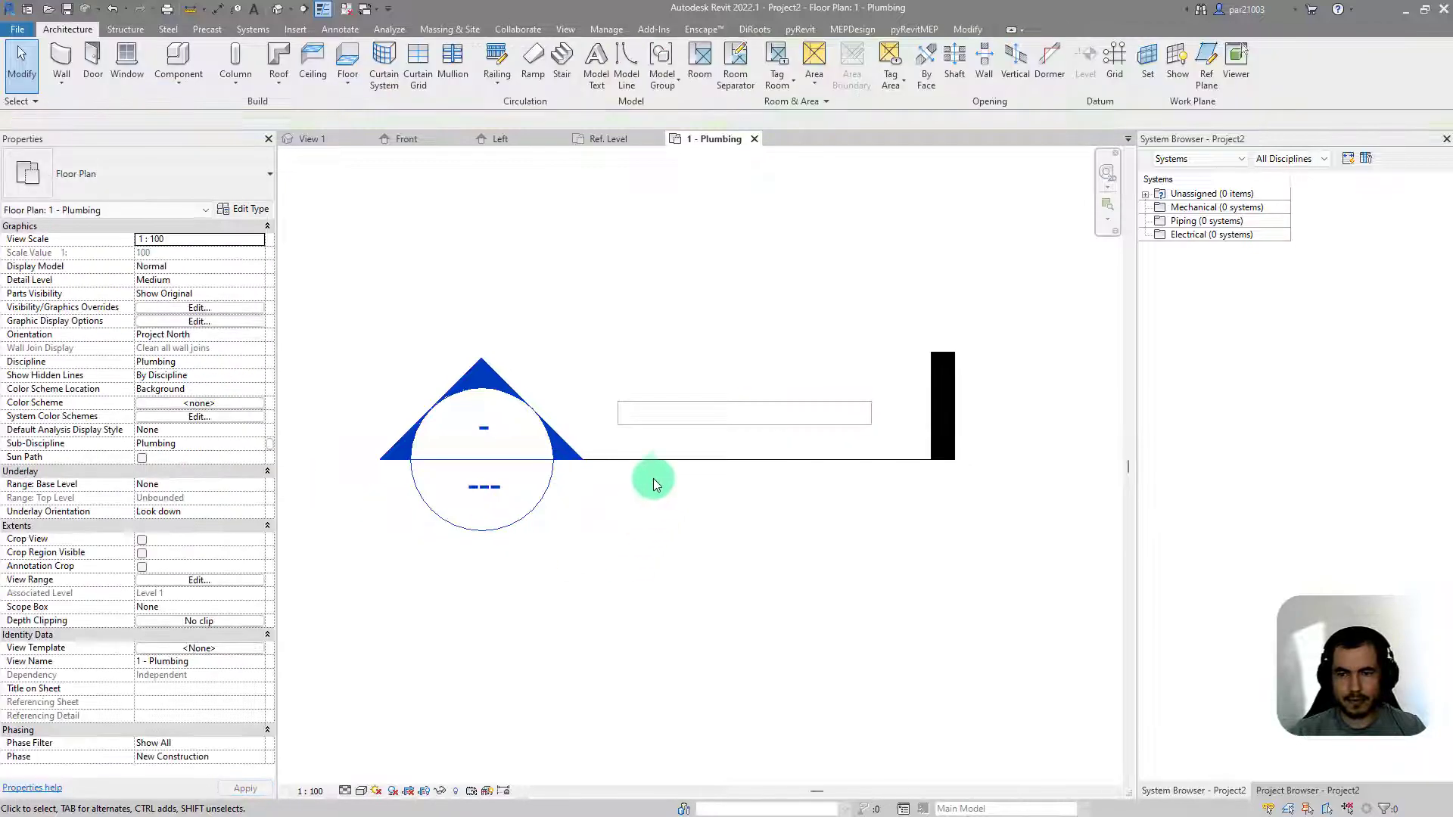
Step: Open the section view from its section line in the floor plan
{"action": "left_click", "coordinate": [684, 462]}
{"action": "right_click", "coordinate": [685, 462]}
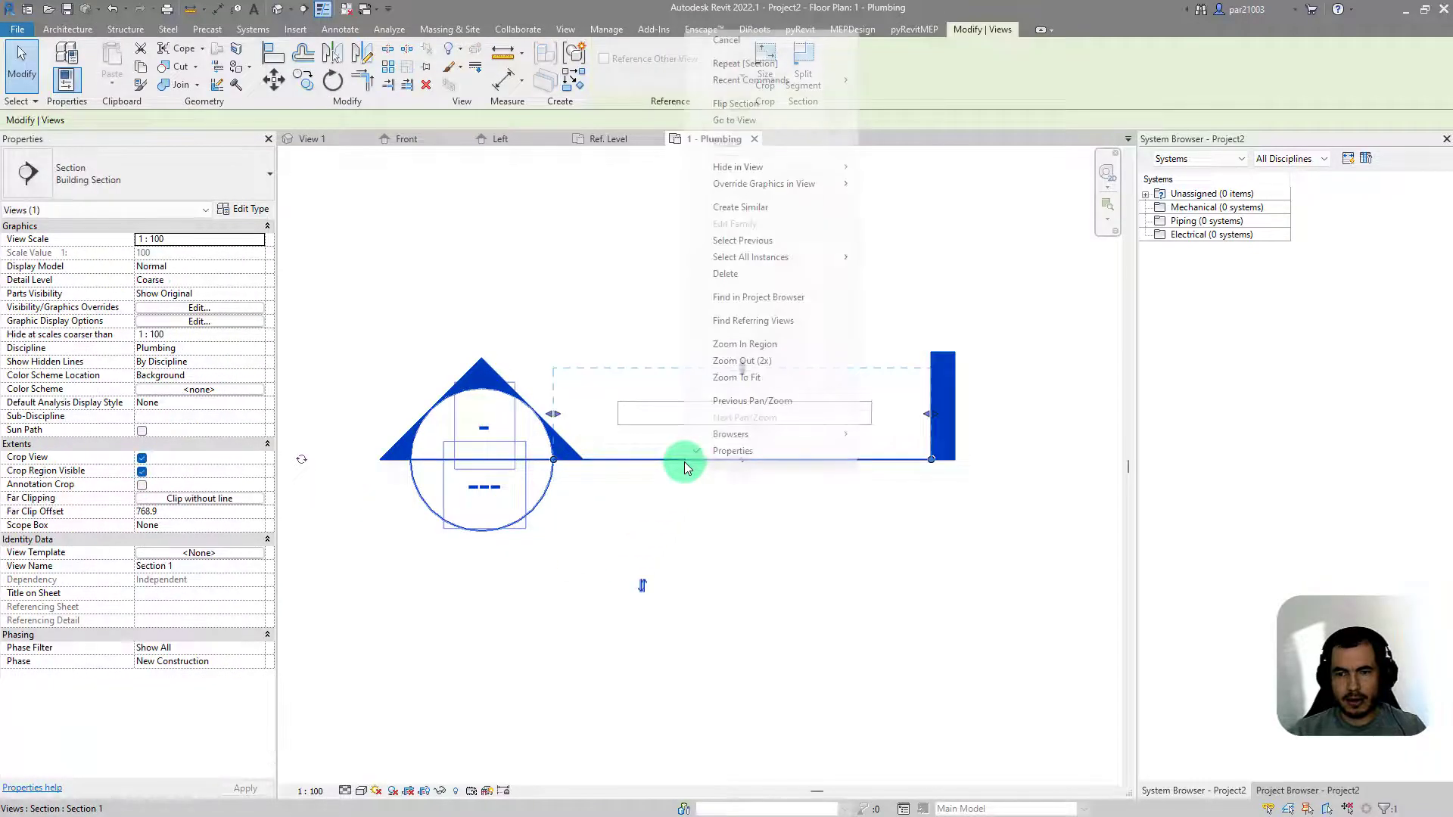
{"action": "left_click", "coordinate": [733, 121]}
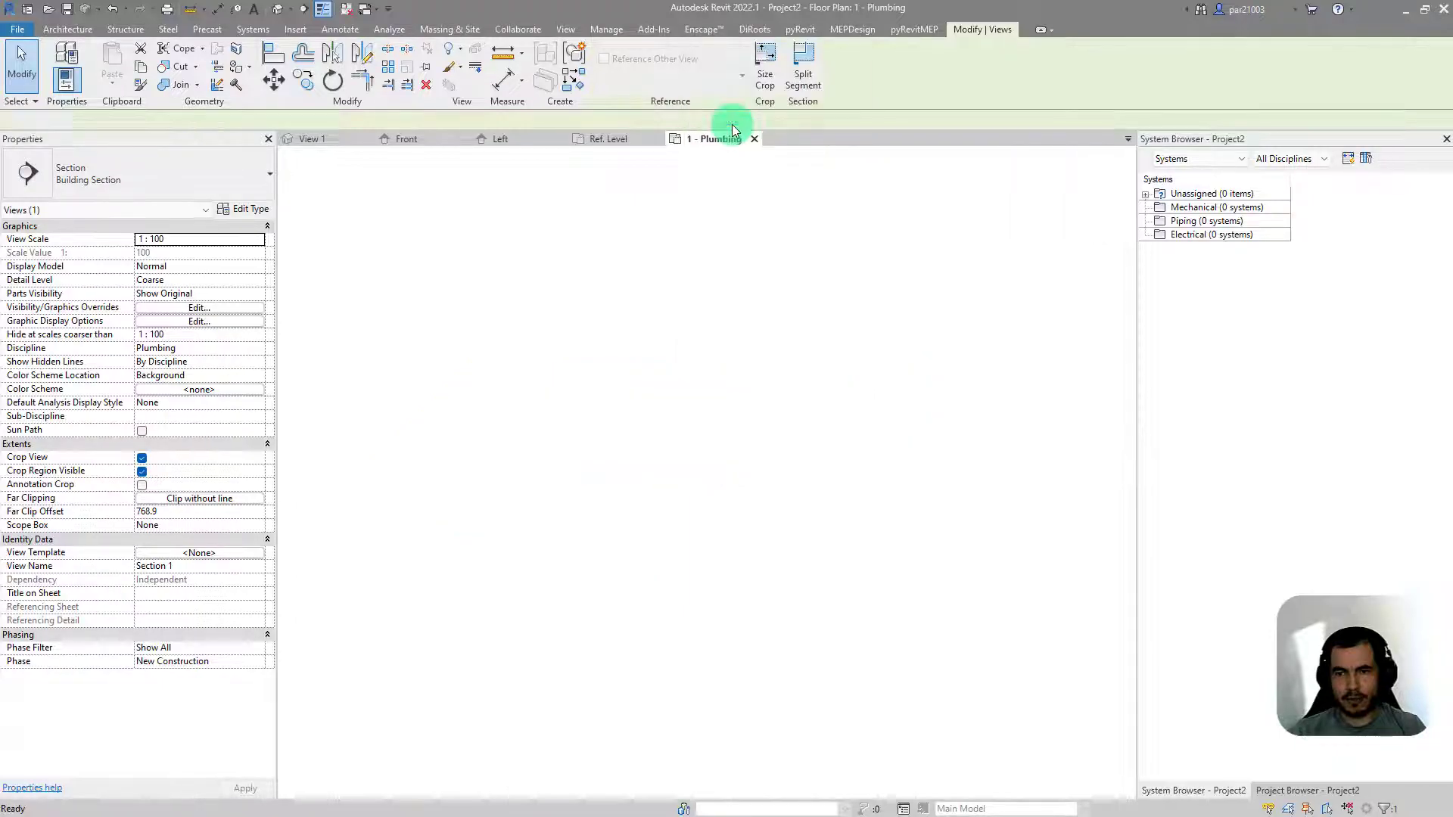
{"action": "scroll", "coordinate": [673, 470], "scroll_direction": "up", "scroll_amount": 5}
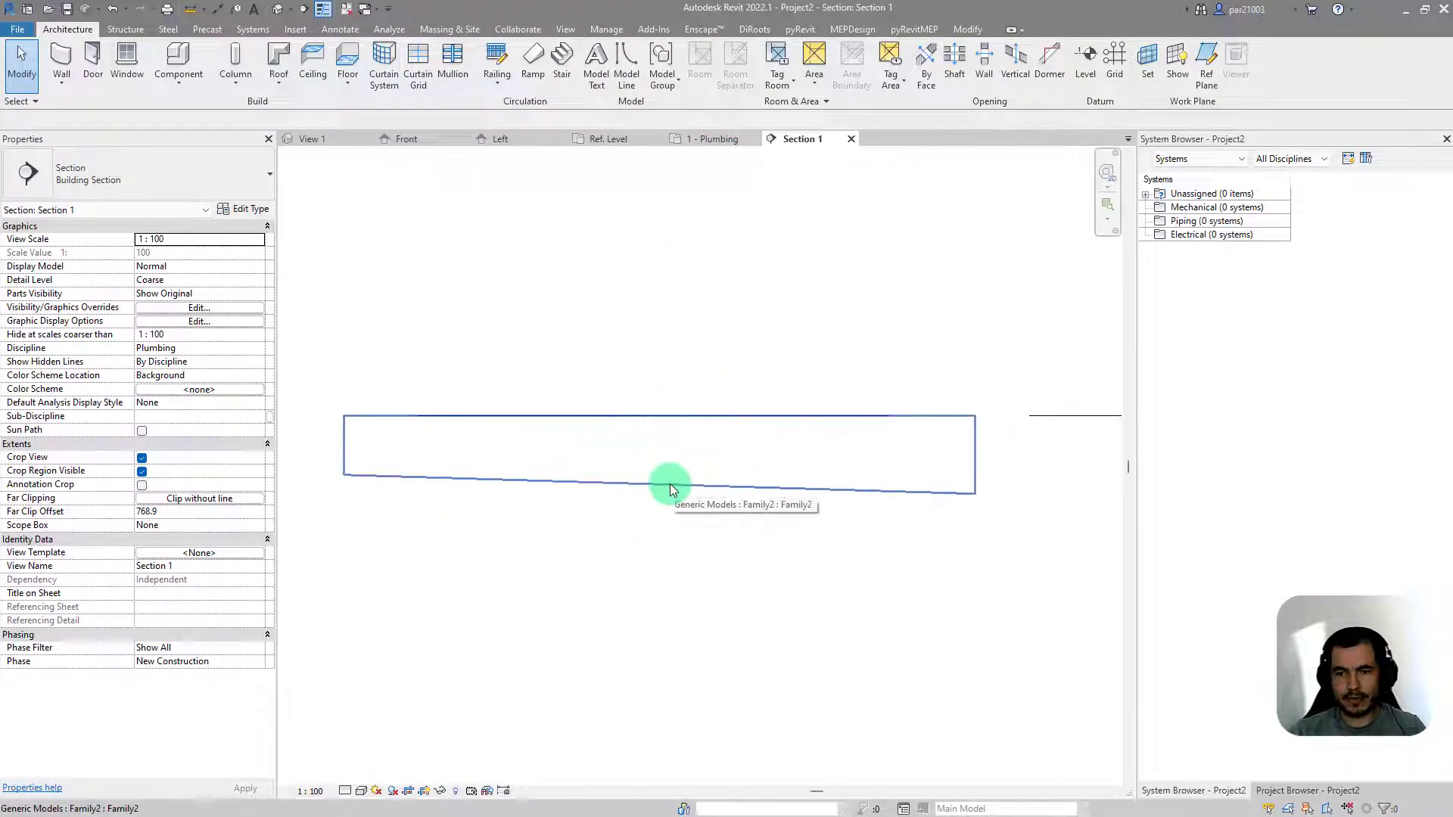
Step: Stretch the blend's length A to about 2373 mm in the section, and shorten it to about 1789 mm
{"action": "left_click", "coordinate": [667, 482]}
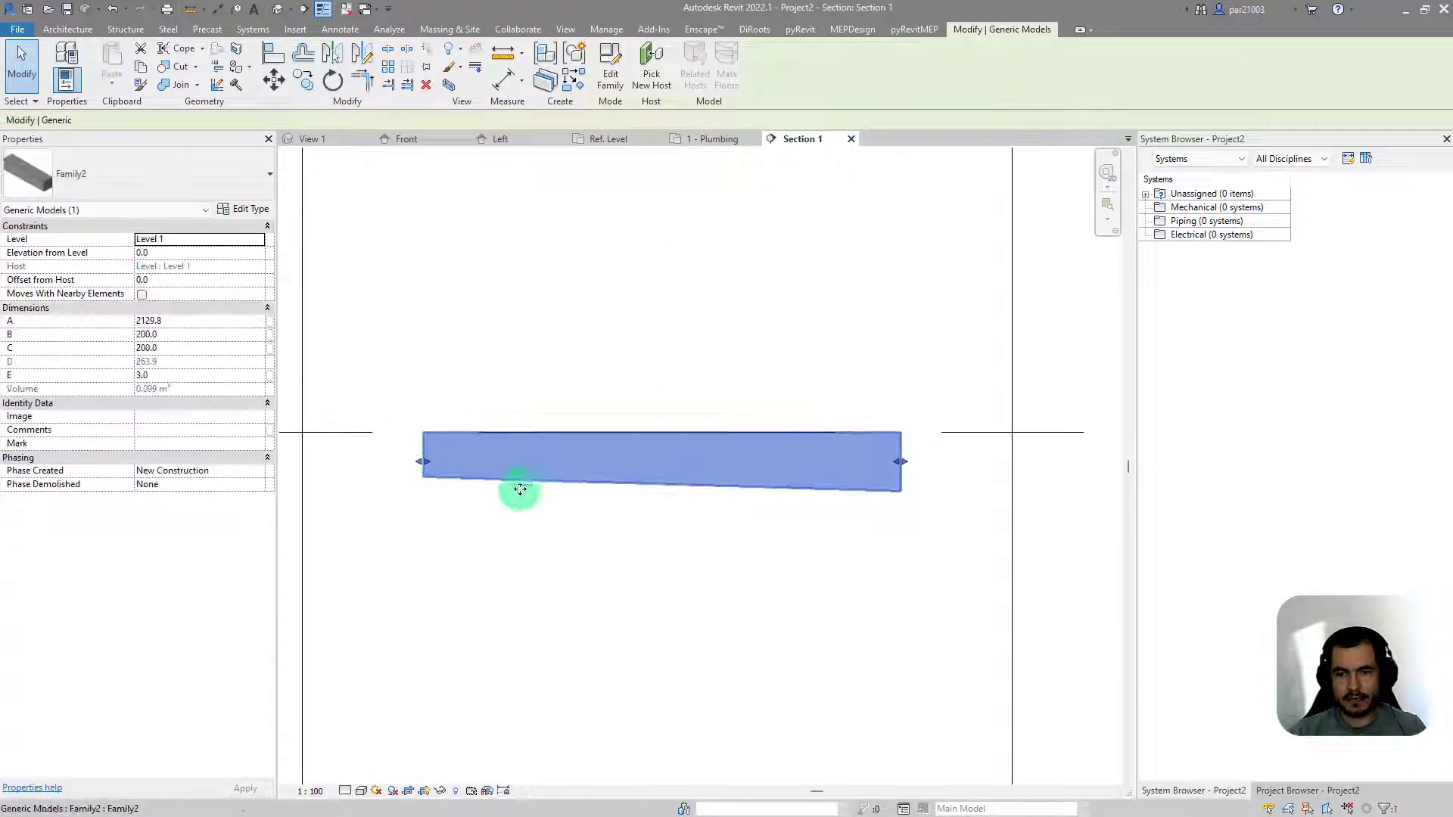
{"action": "left_click_drag", "start_coordinate": [925, 463], "coordinate": [953, 464]}
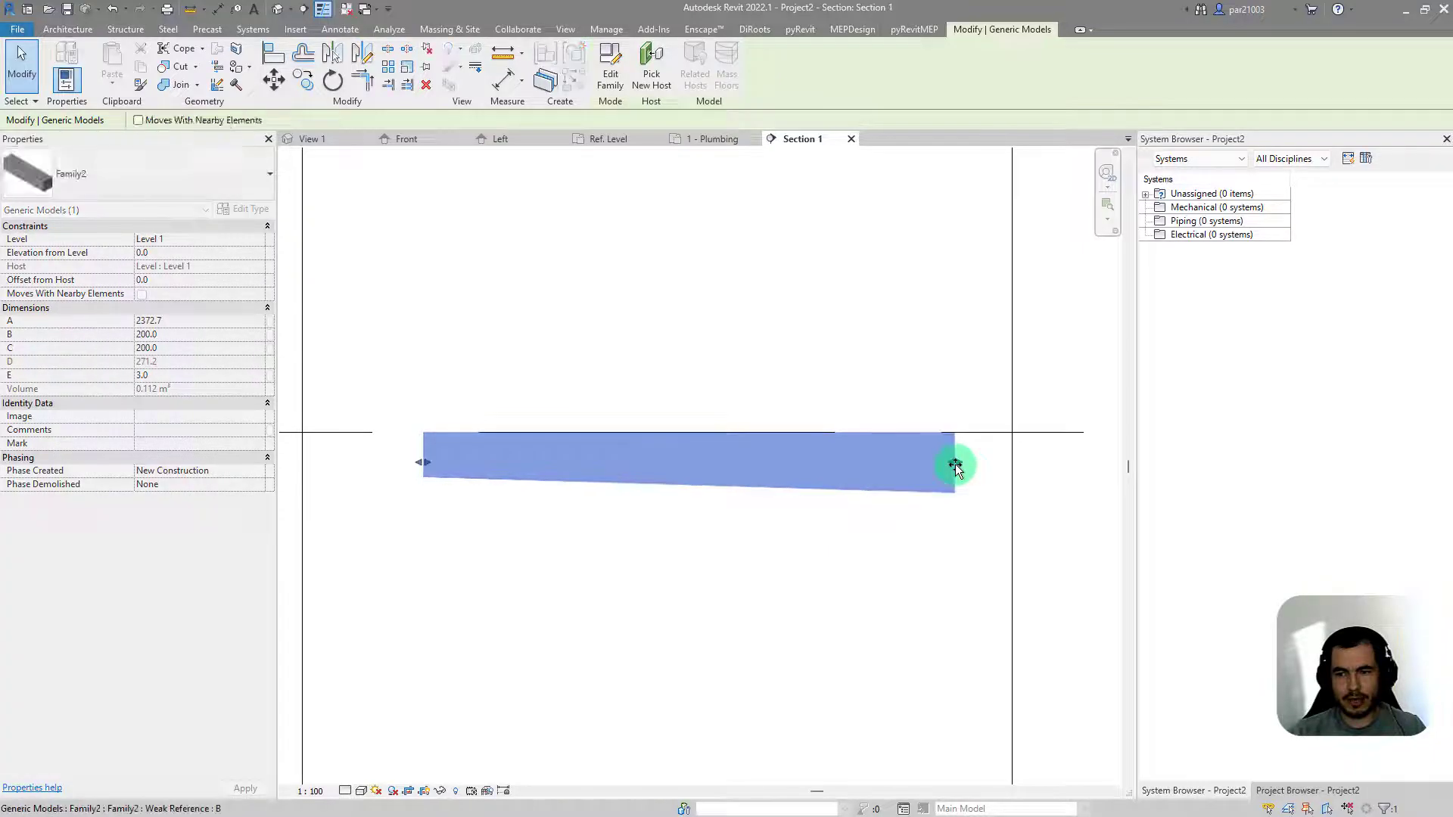
{"action": "left_click_drag", "start_coordinate": [675, 454], "coordinate": [824, 458]}
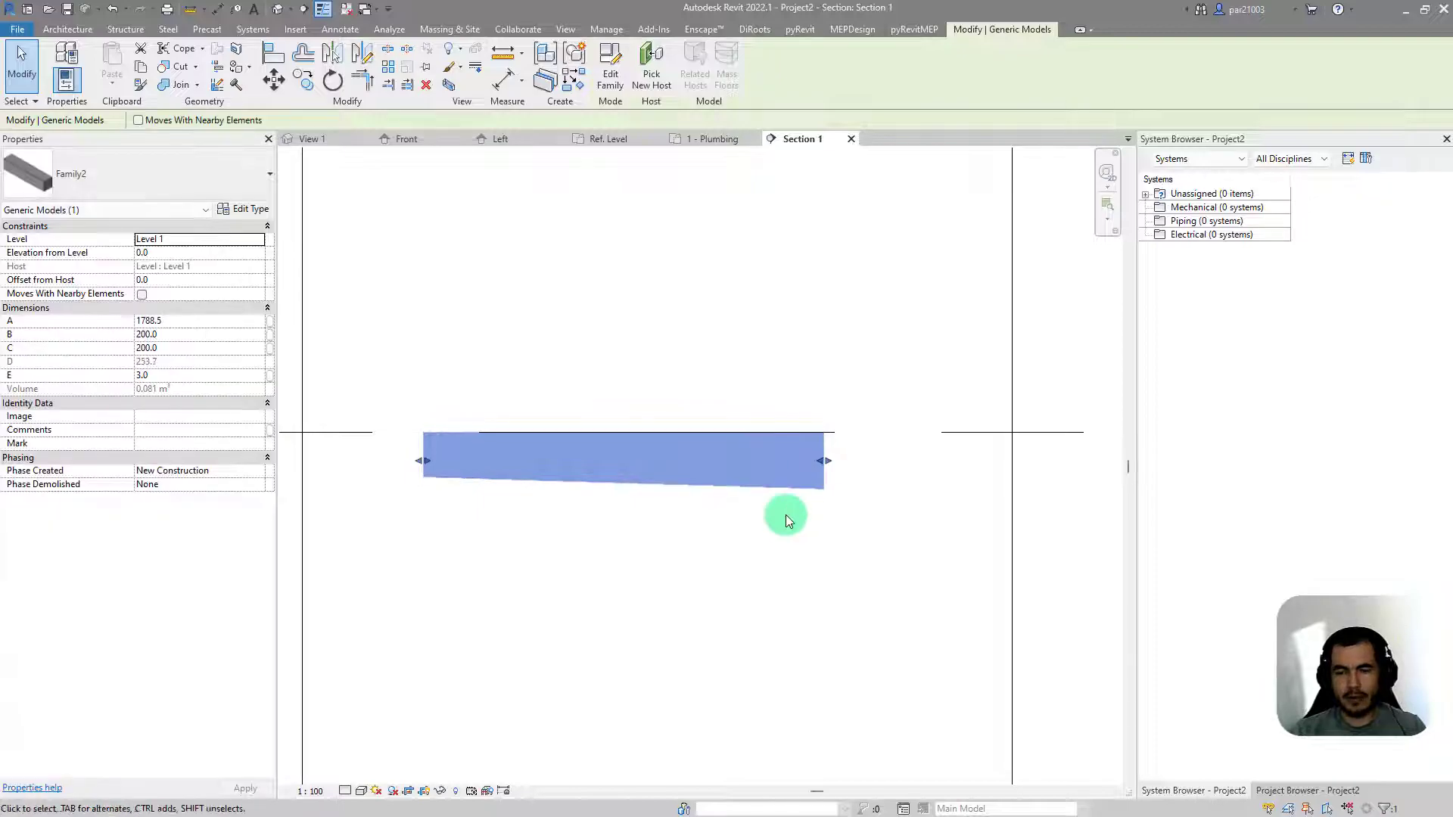
{"action": "left_click", "coordinate": [754, 506]}
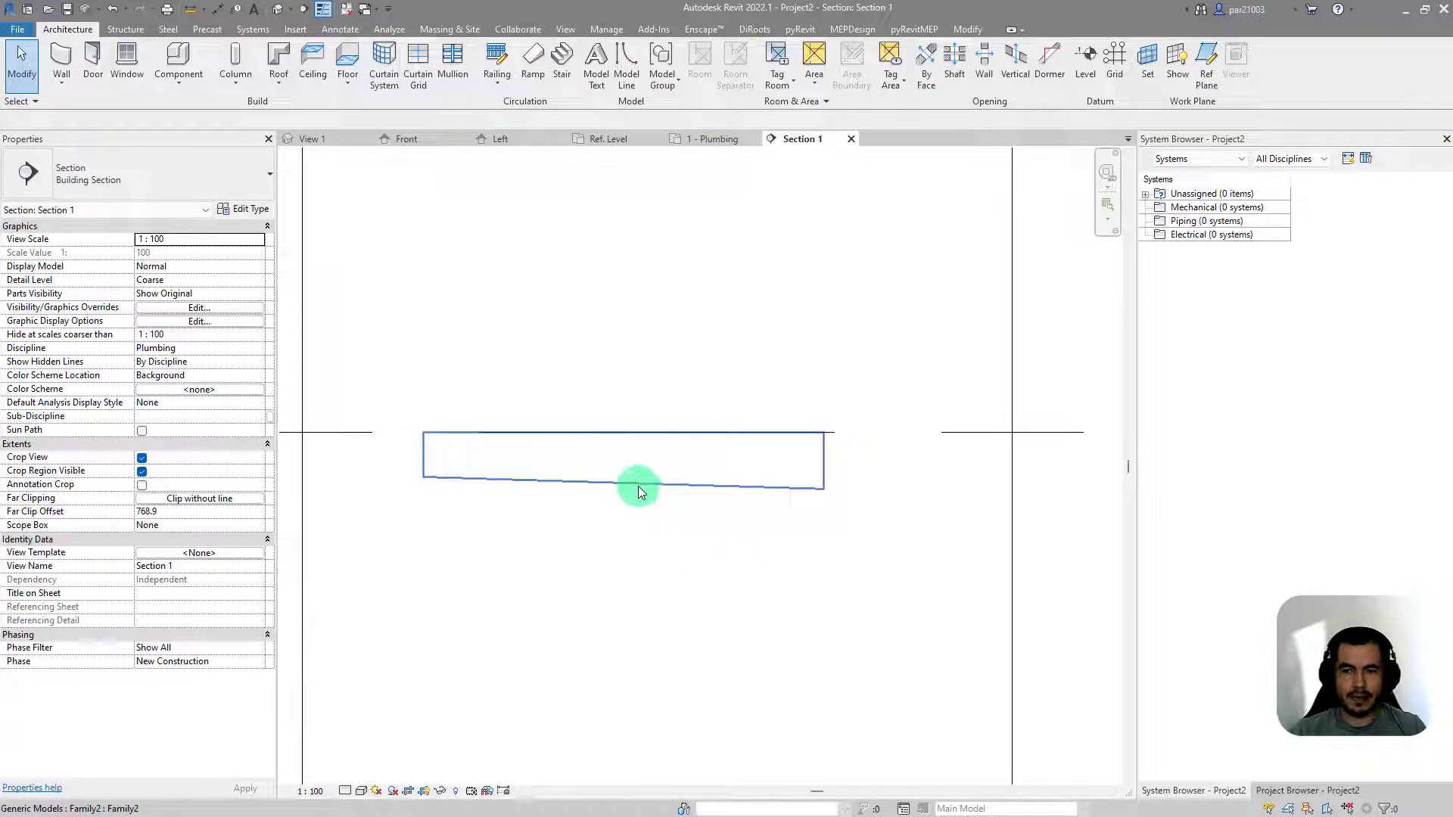
Step: Add a spot slope to the blend's sloped bottom edge and shorten its arrow to fit within the blend's length
{"action": "left_click", "coordinate": [340, 29]}
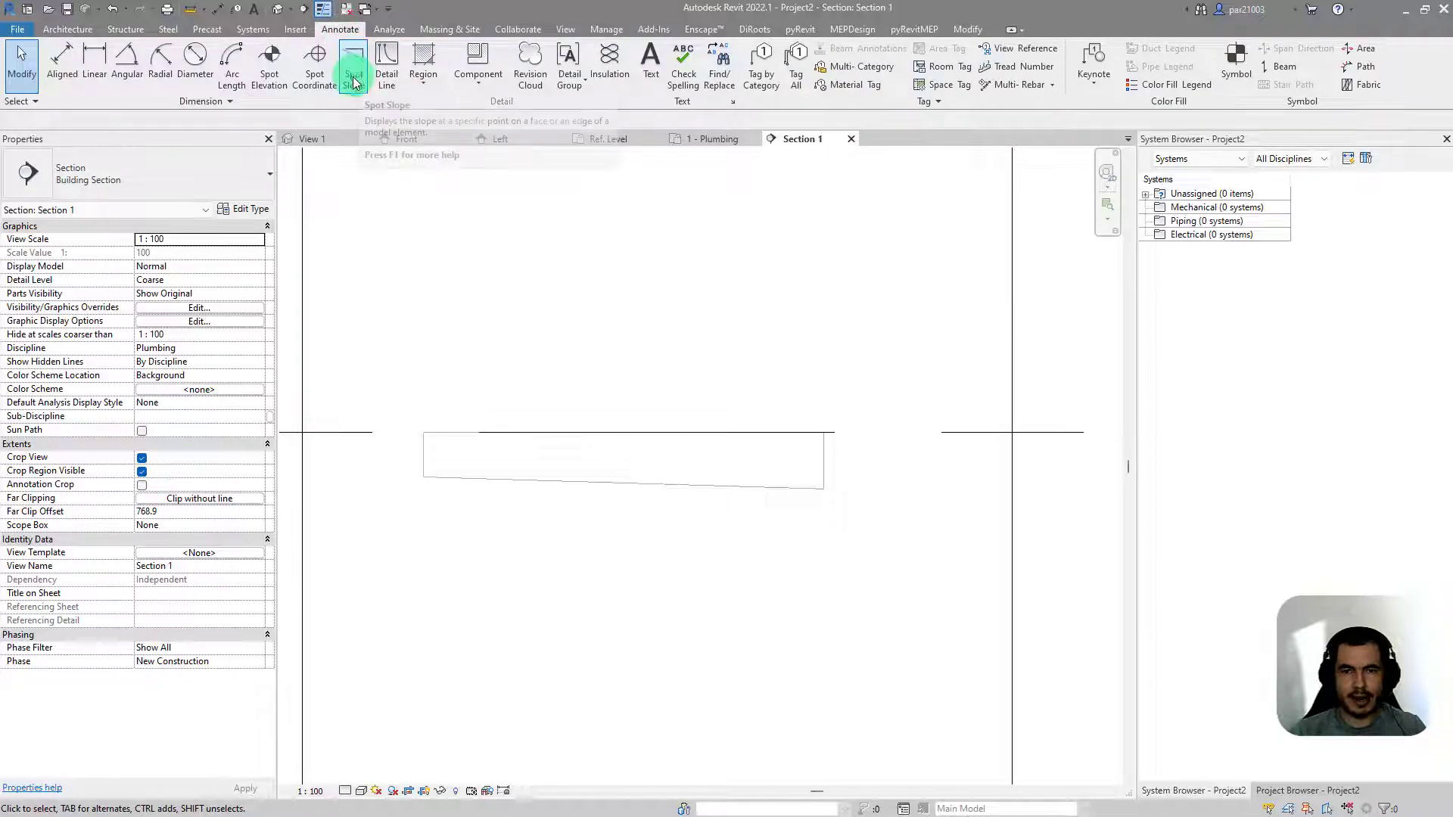
{"action": "left_click", "coordinate": [354, 71]}
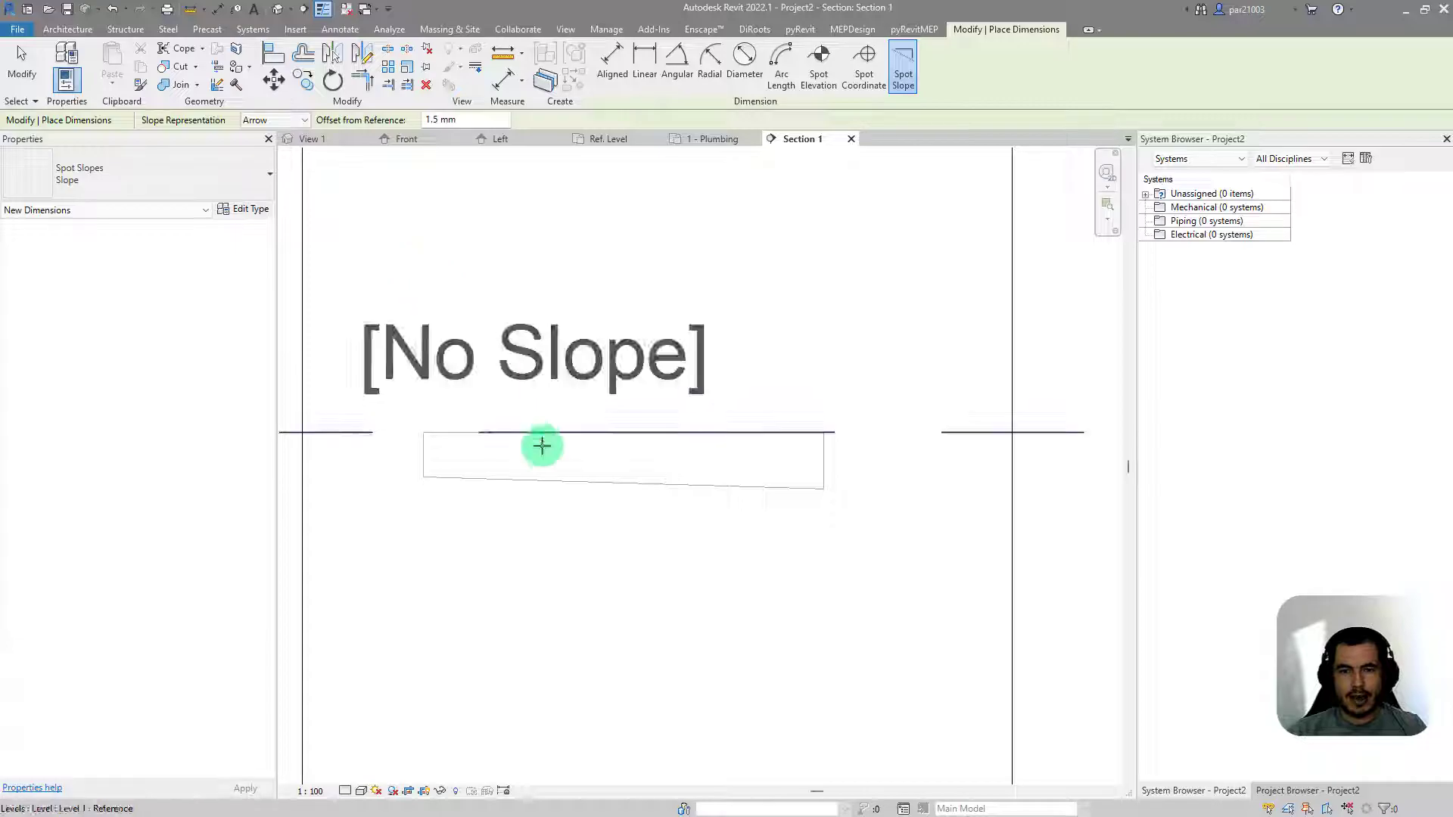
{"action": "left_click", "coordinate": [553, 477]}
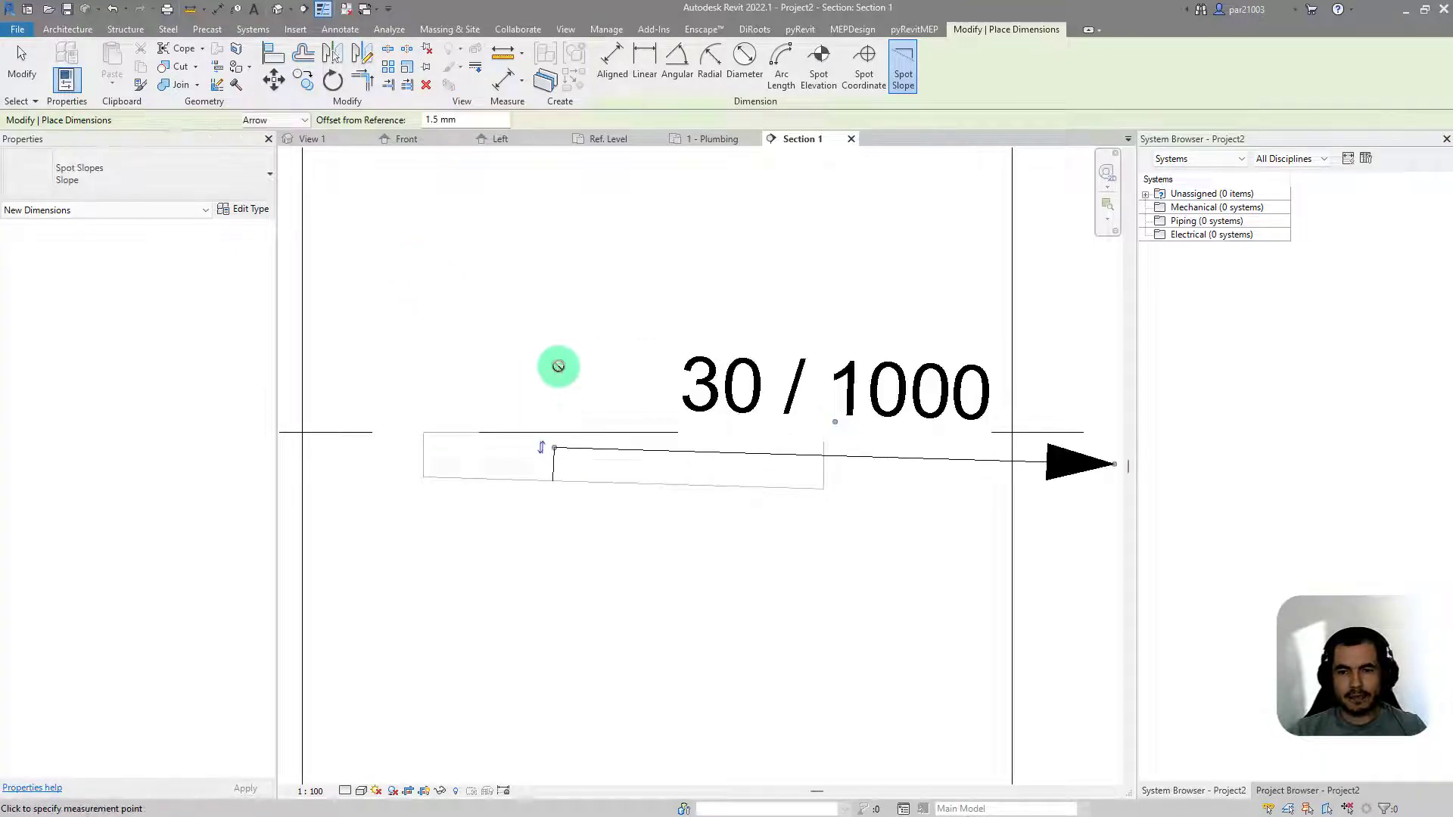
{"action": "key", "text": "Escape"}
{"action": "scroll", "coordinate": [833, 457], "scroll_direction": "down", "scroll_amount": 3}
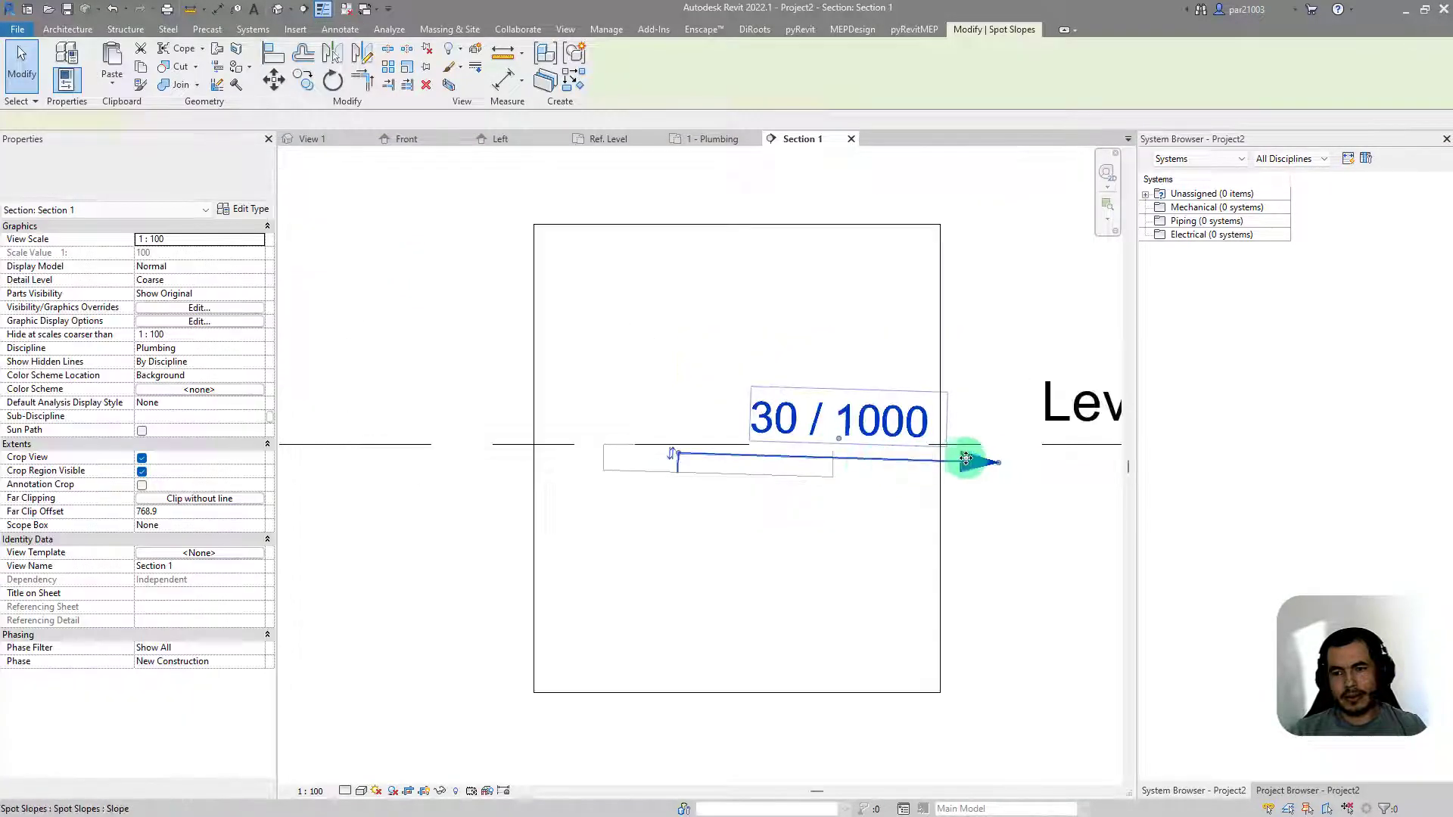
{"action": "left_click_drag", "start_coordinate": [989, 457], "coordinate": [795, 455]}
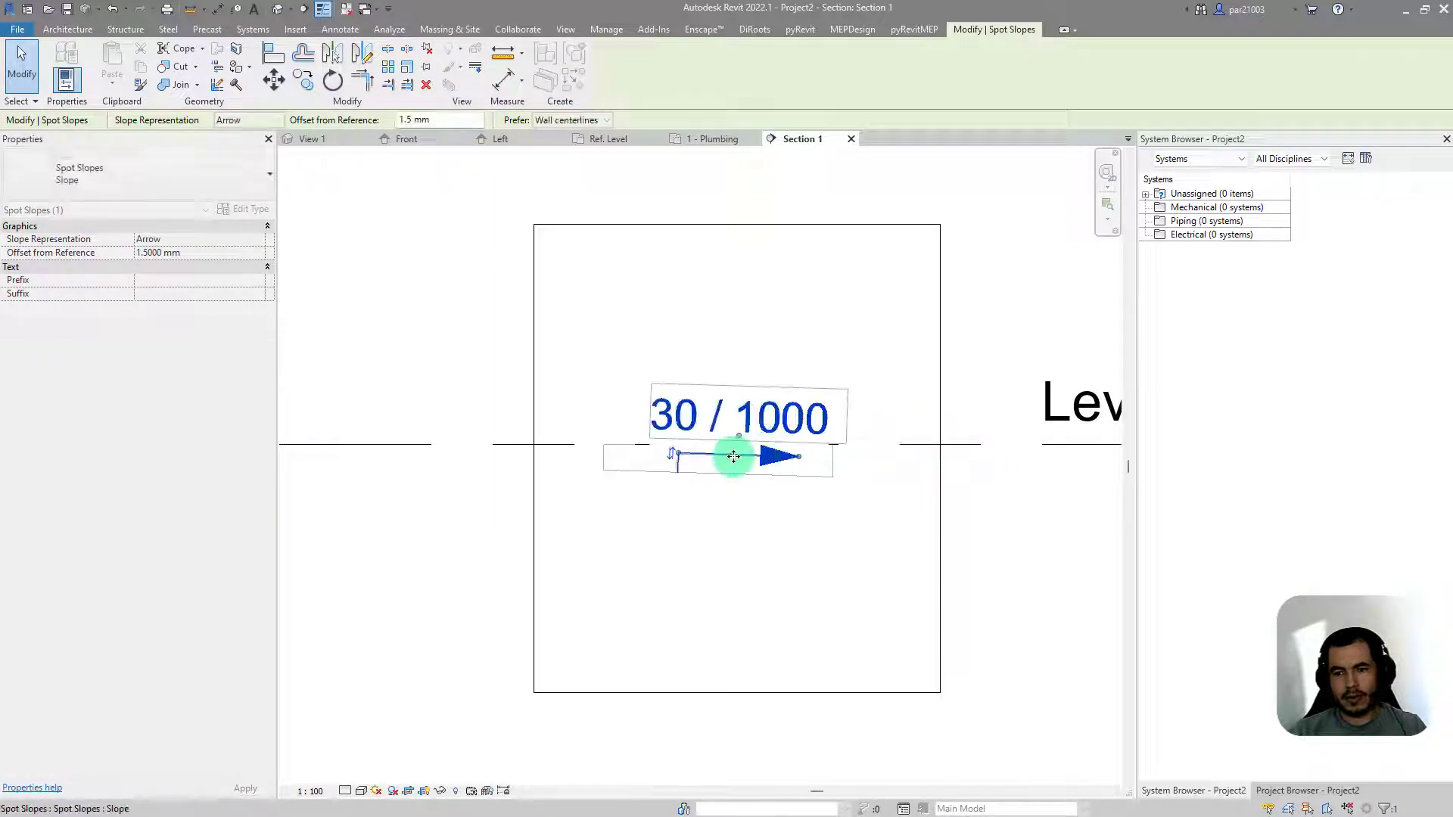
{"action": "scroll", "coordinate": [737, 456], "scroll_direction": "up", "scroll_amount": 2}
{"action": "key", "text": "Escape"}
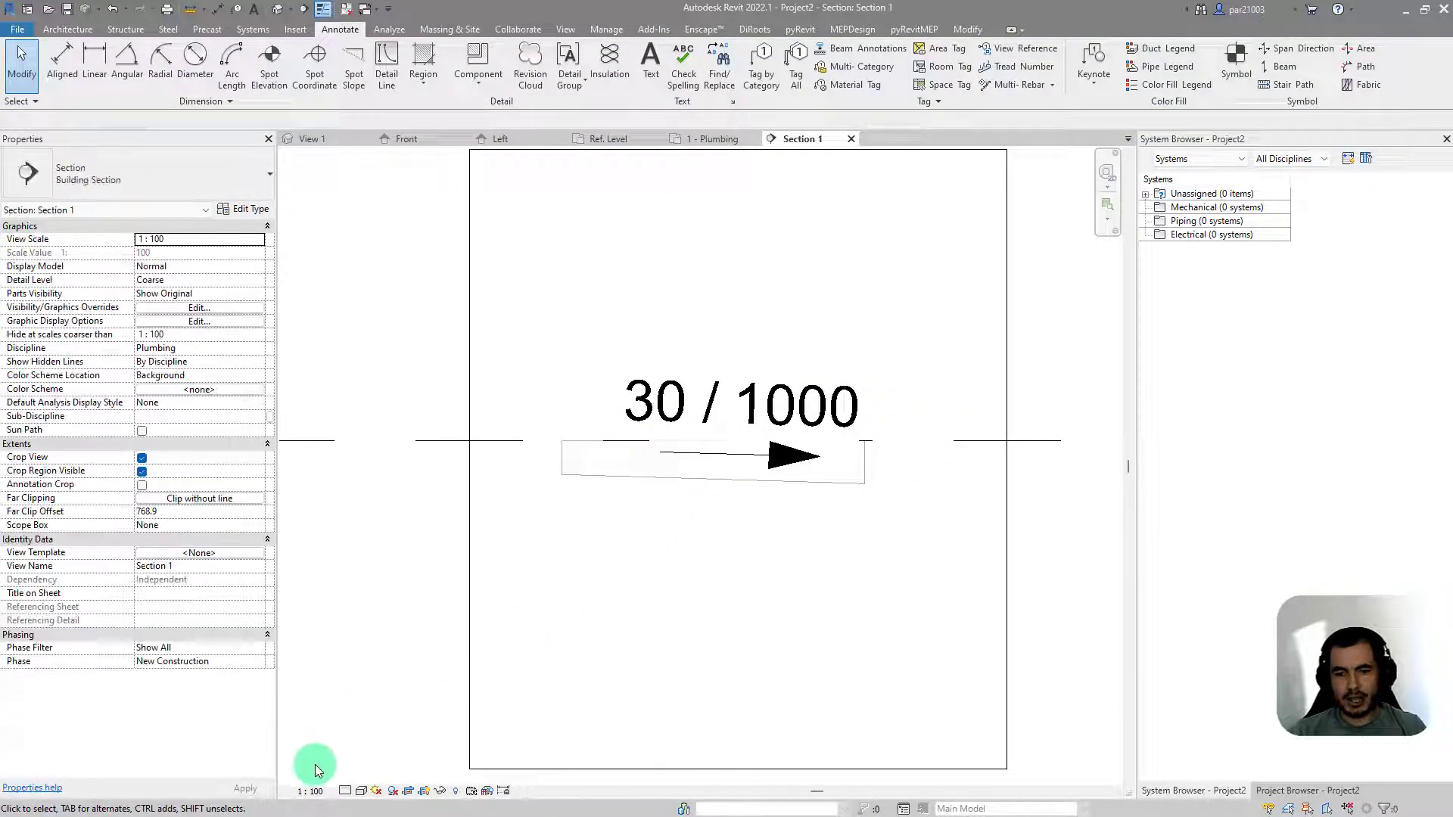
Step: Set the section view's scale to 1:50
{"action": "left_click", "coordinate": [310, 791]}
{"action": "left_click", "coordinate": [315, 674]}
{"action": "scroll", "coordinate": [732, 492], "scroll_direction": "up", "scroll_amount": 2}
{"action": "scroll", "coordinate": [677, 446], "scroll_direction": "down", "scroll_amount": 2}
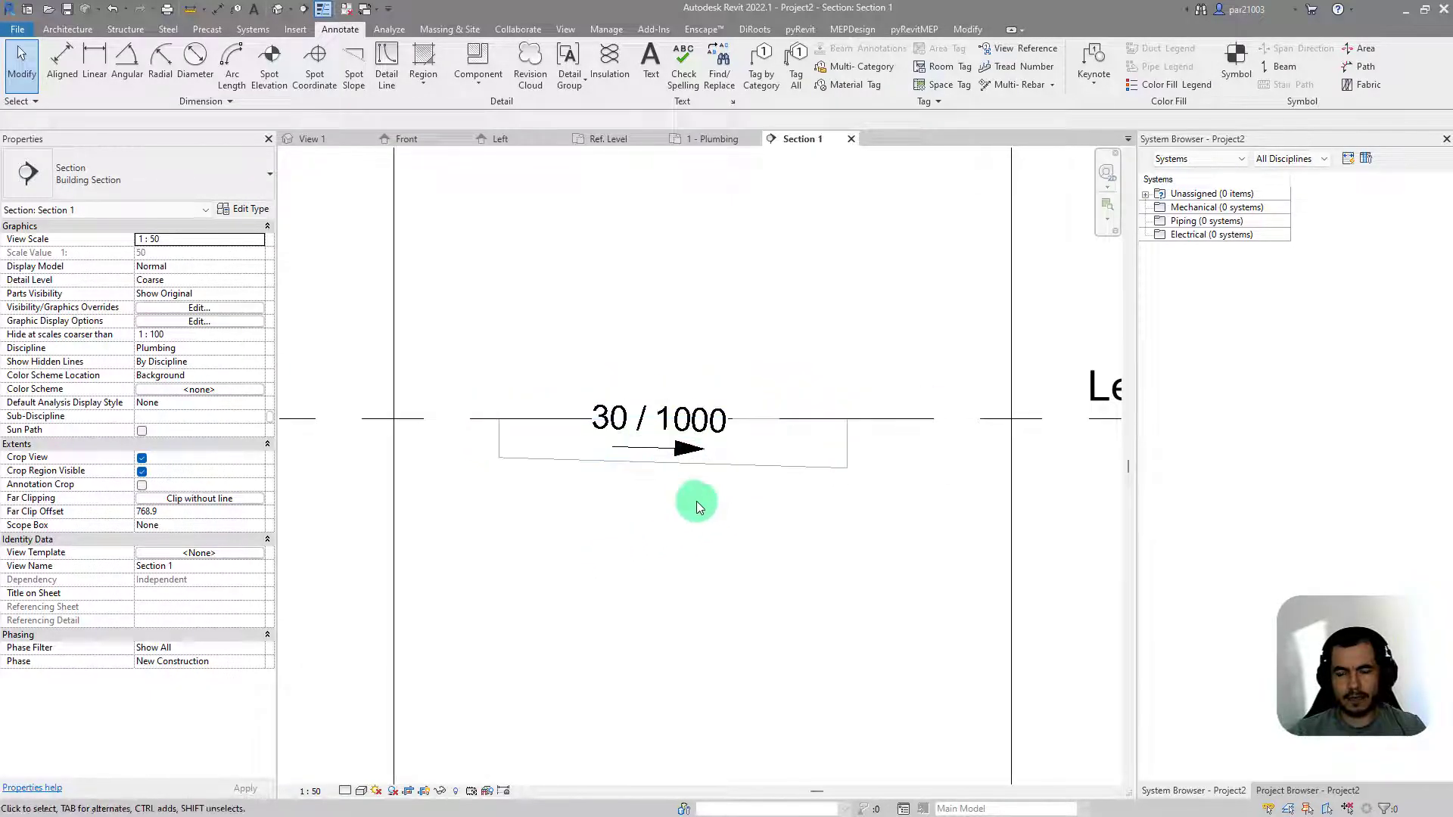
Step: Set the spot slope type's primary units format to Percentage with the % unit symbol
{"action": "middle_click_drag", "start_coordinate": [691, 499], "coordinate": [639, 500]}
{"action": "left_click", "coordinate": [608, 446]}
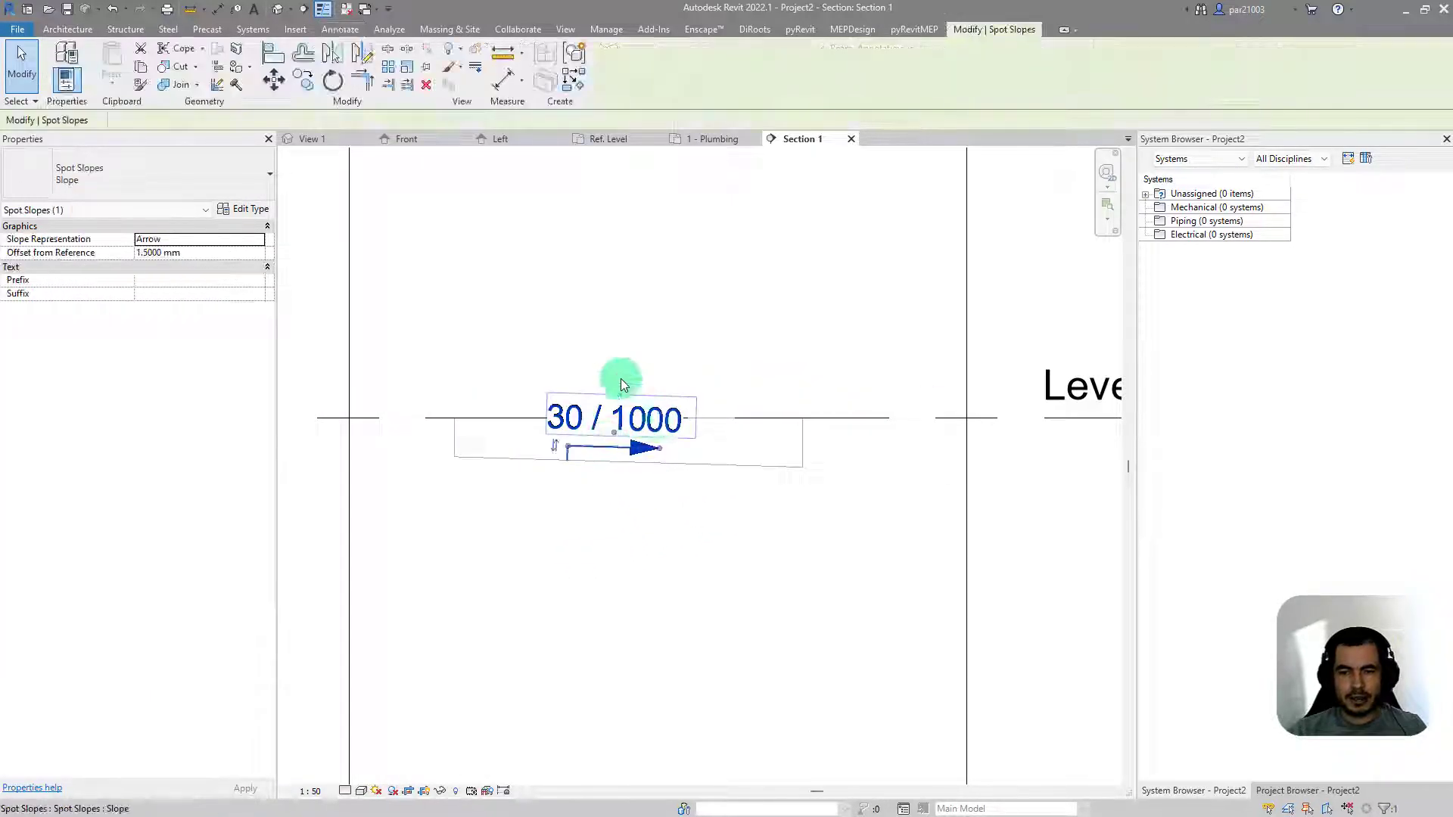
{"action": "left_click", "coordinate": [246, 211]}
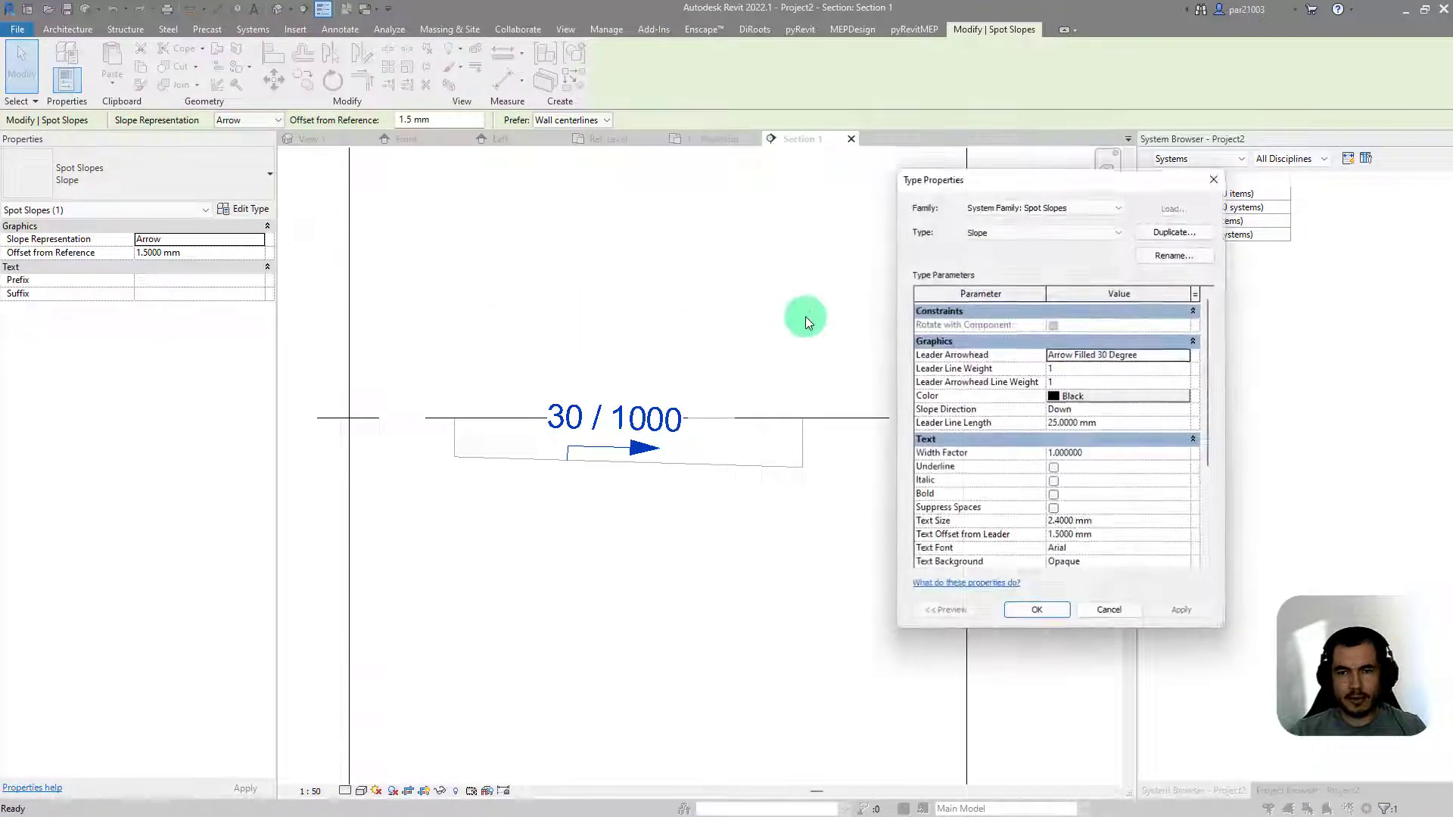
{"action": "scroll", "coordinate": [1067, 500], "scroll_direction": "down", "scroll_amount": 5}
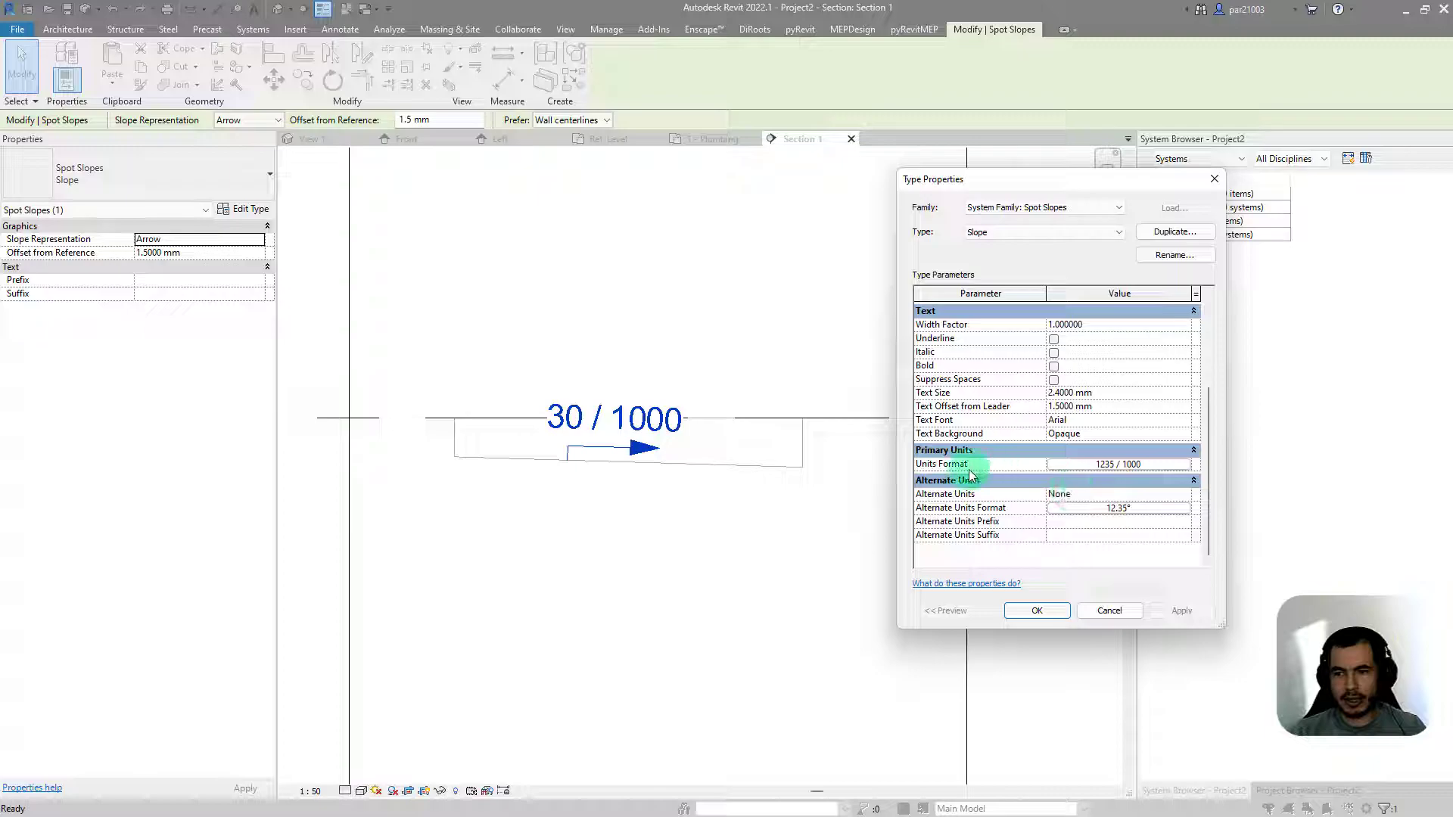
{"action": "left_click", "coordinate": [1070, 471]}
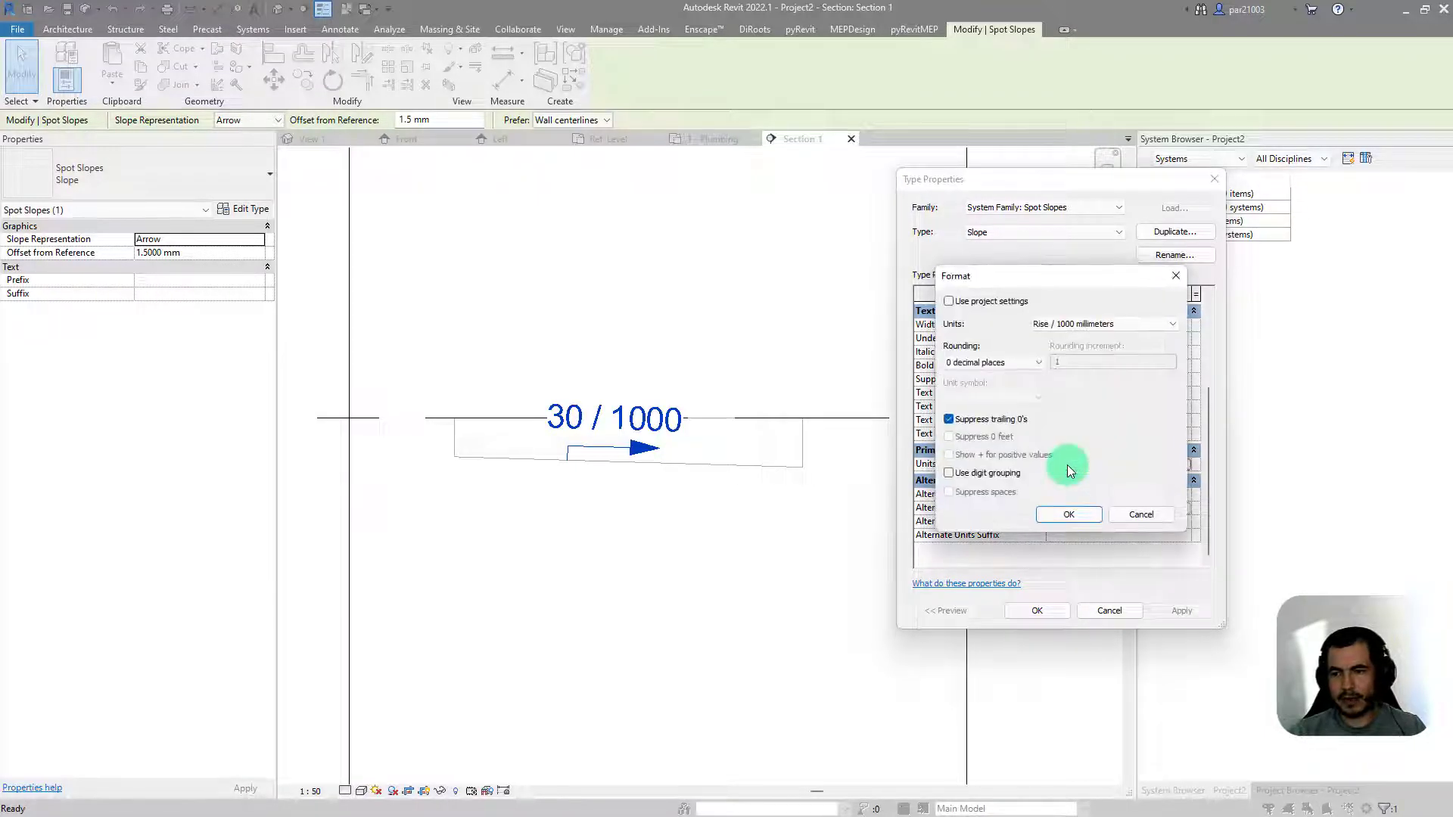
{"action": "left_click", "coordinate": [1052, 324]}
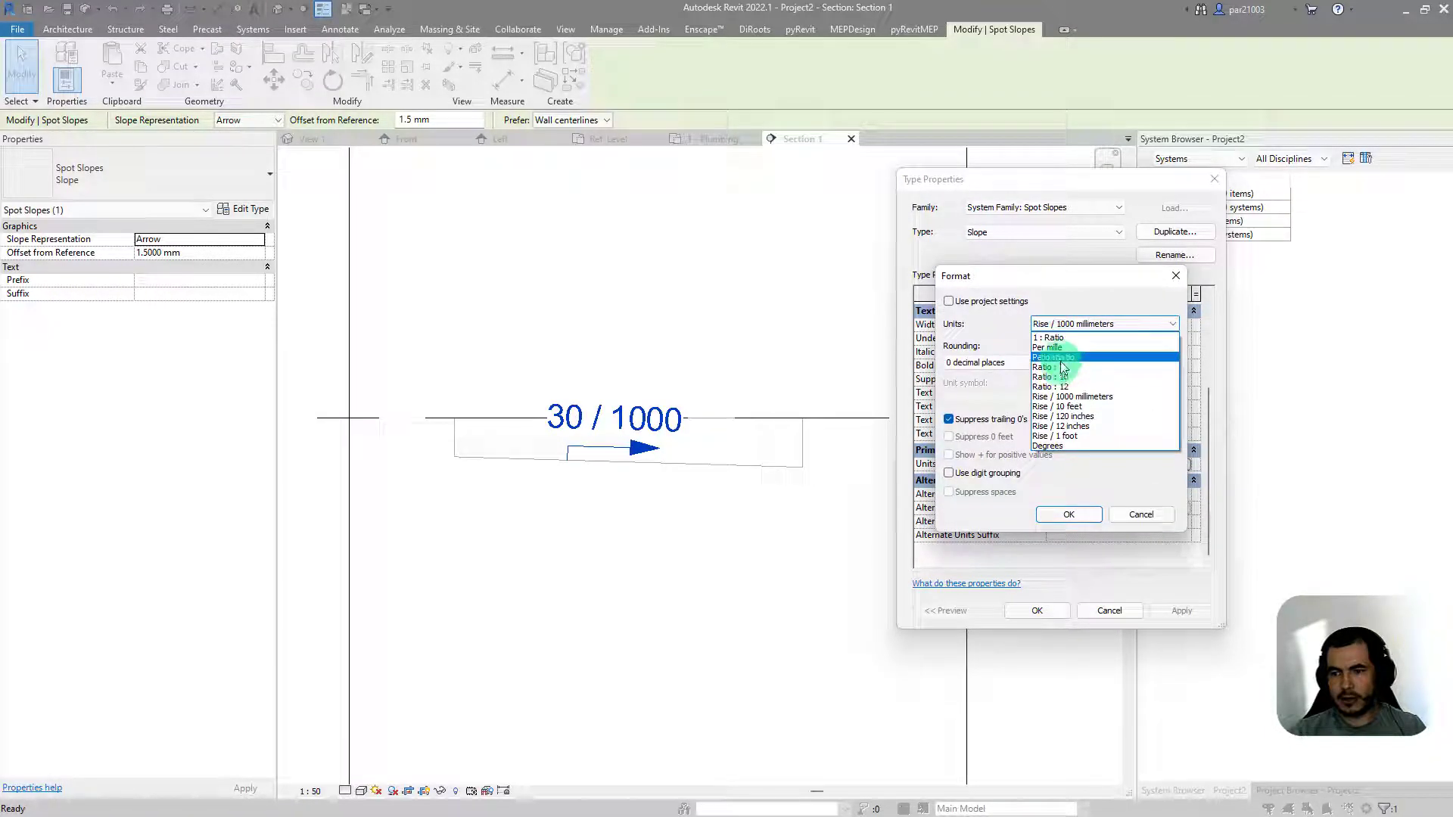
{"action": "left_click", "coordinate": [1060, 357]}
{"action": "left_click", "coordinate": [992, 398]}
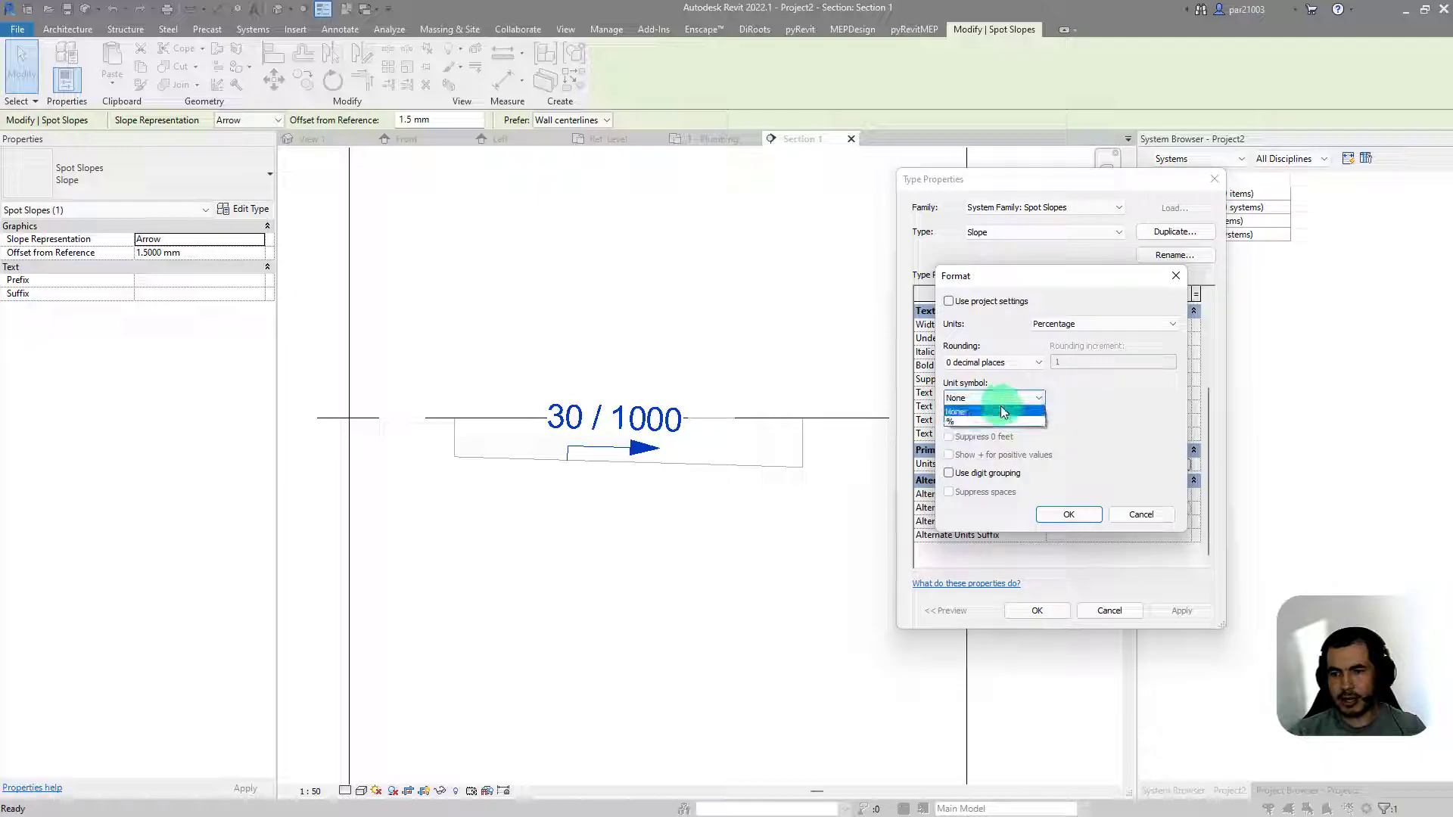
{"action": "left_click", "coordinate": [956, 395]}
{"action": "left_click", "coordinate": [1079, 525]}
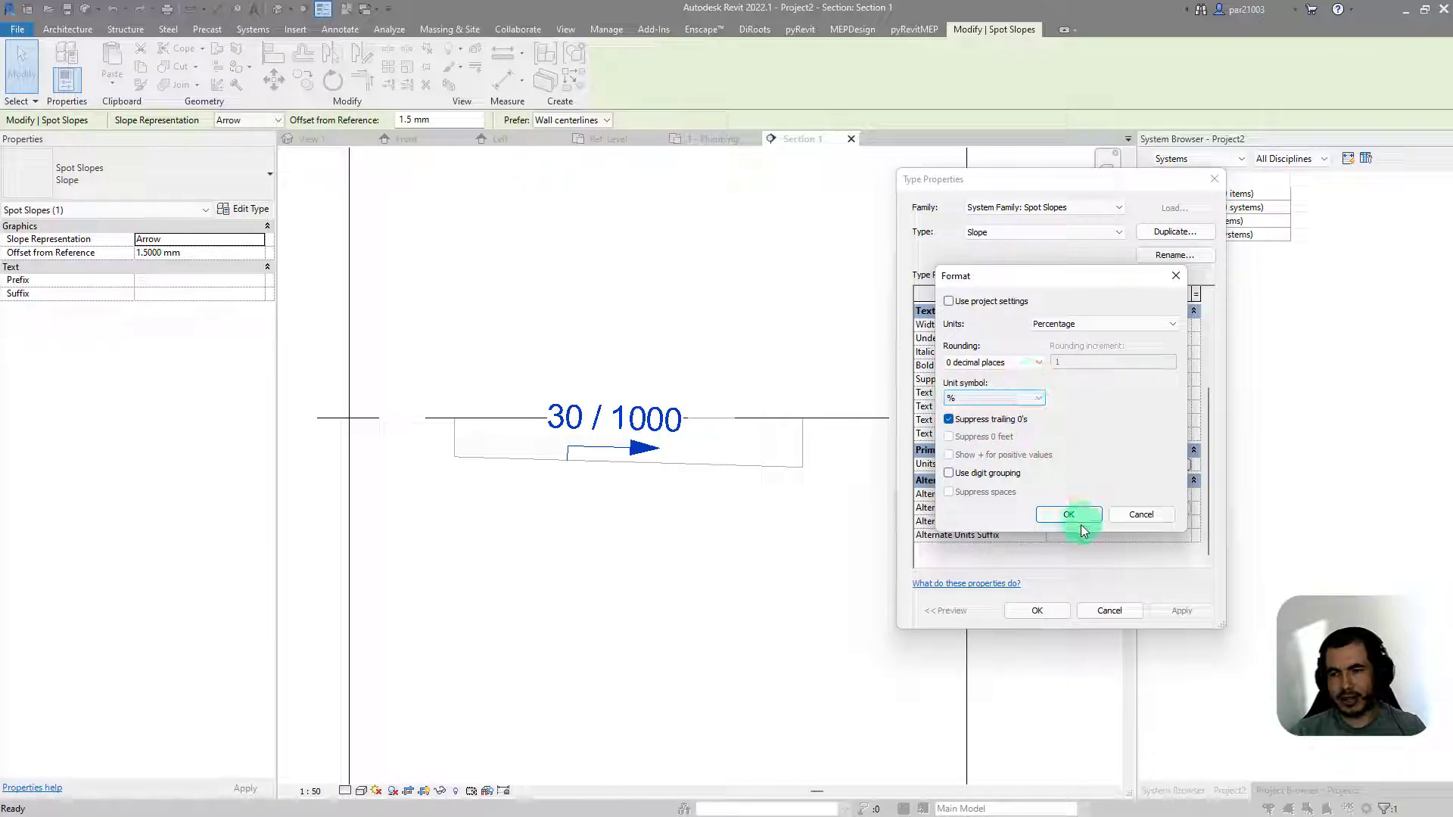
{"action": "left_click", "coordinate": [1053, 611]}
Step: Stretch the blend from both ends in the section so its length A is about 2035 mm
{"action": "scroll", "coordinate": [593, 470], "scroll_direction": "up", "scroll_amount": 2}
{"action": "left_click", "coordinate": [630, 471]}
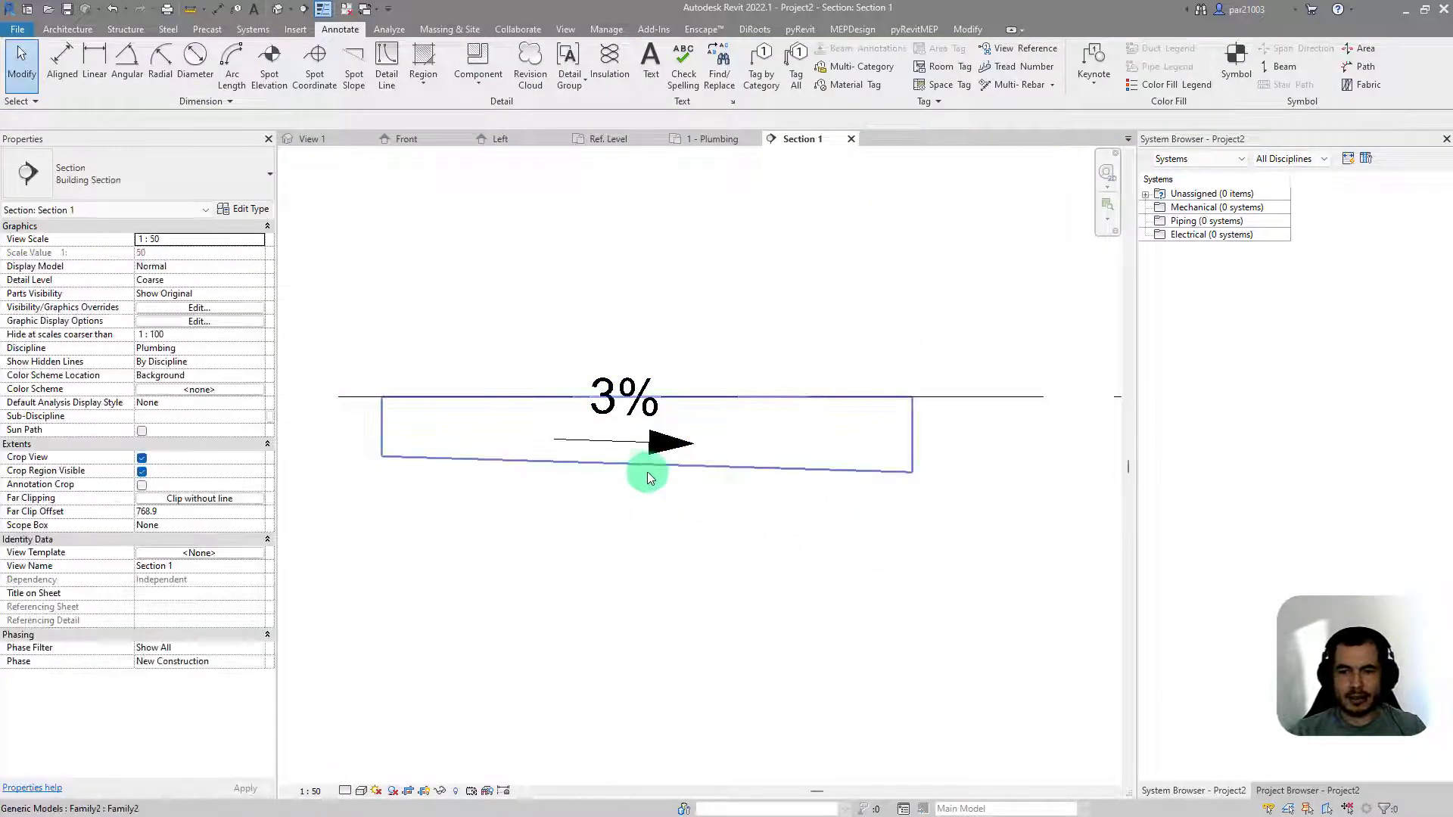
{"action": "left_click", "coordinate": [680, 466]}
{"action": "scroll", "coordinate": [679, 466], "scroll_direction": "down", "scroll_amount": 1}
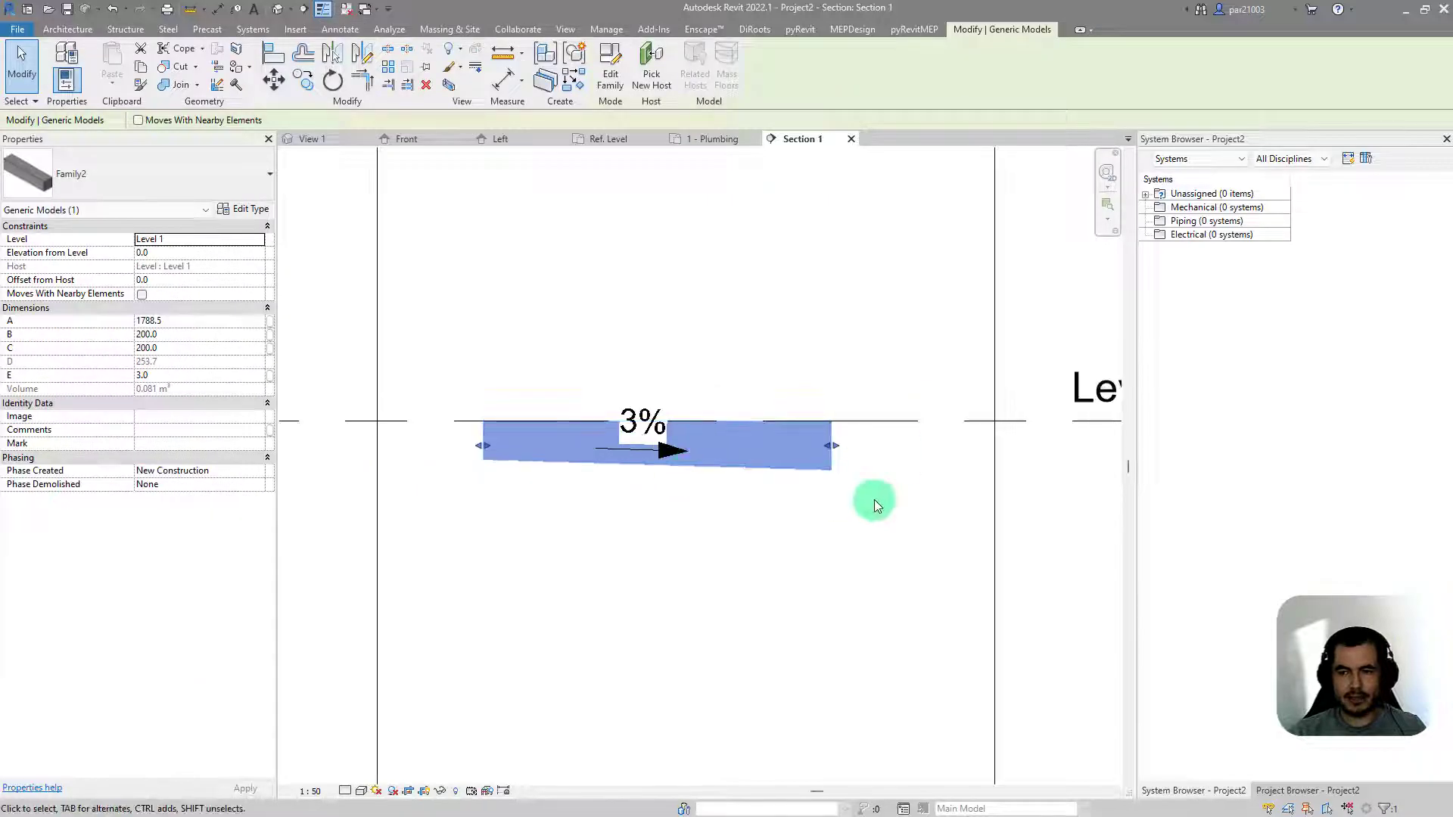
{"action": "left_click_drag", "start_coordinate": [836, 444], "coordinate": [995, 467]}
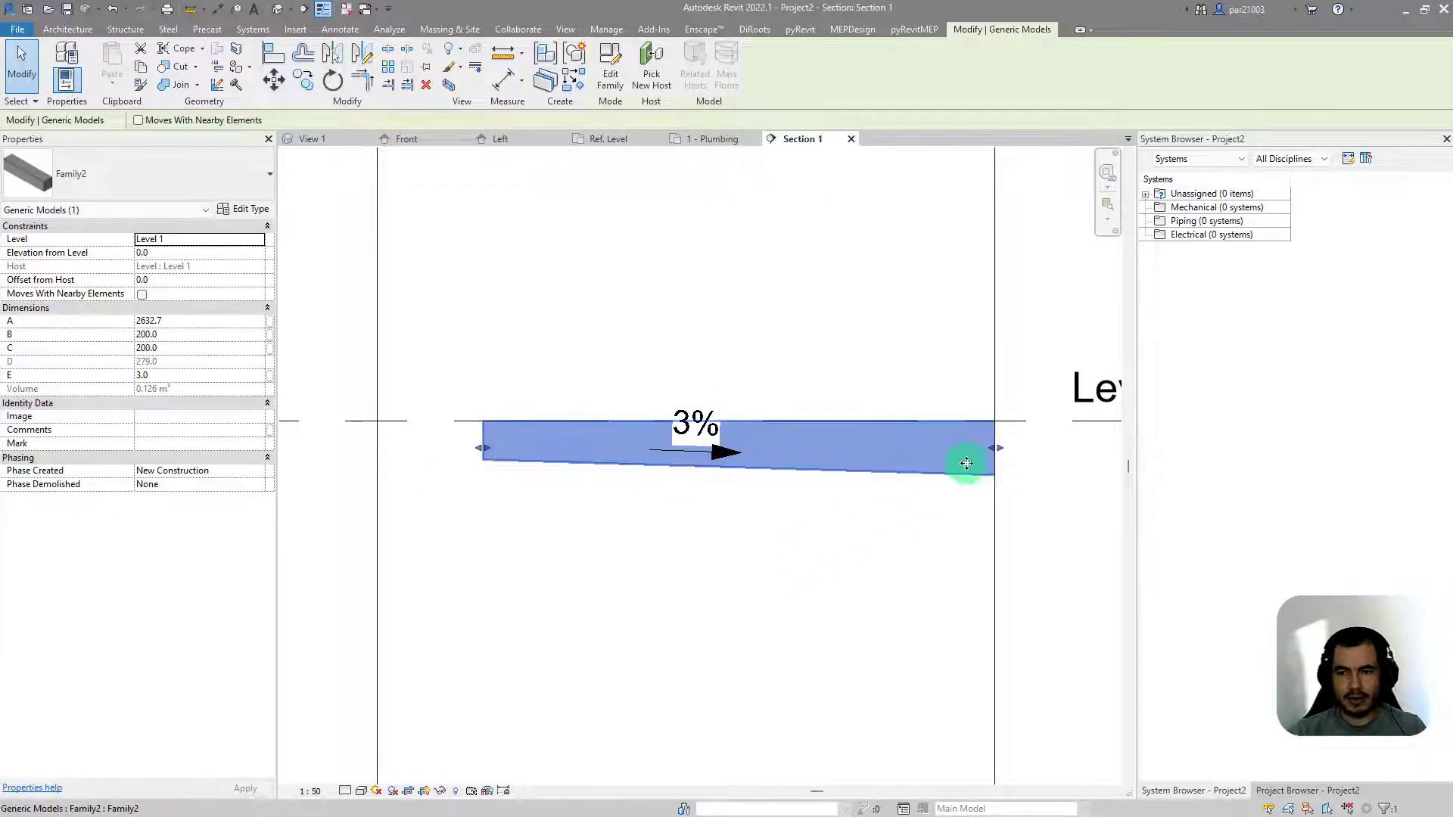
{"action": "key", "text": "ctrl+z"}
{"action": "left_click_drag", "start_coordinate": [819, 445], "coordinate": [853, 443]}
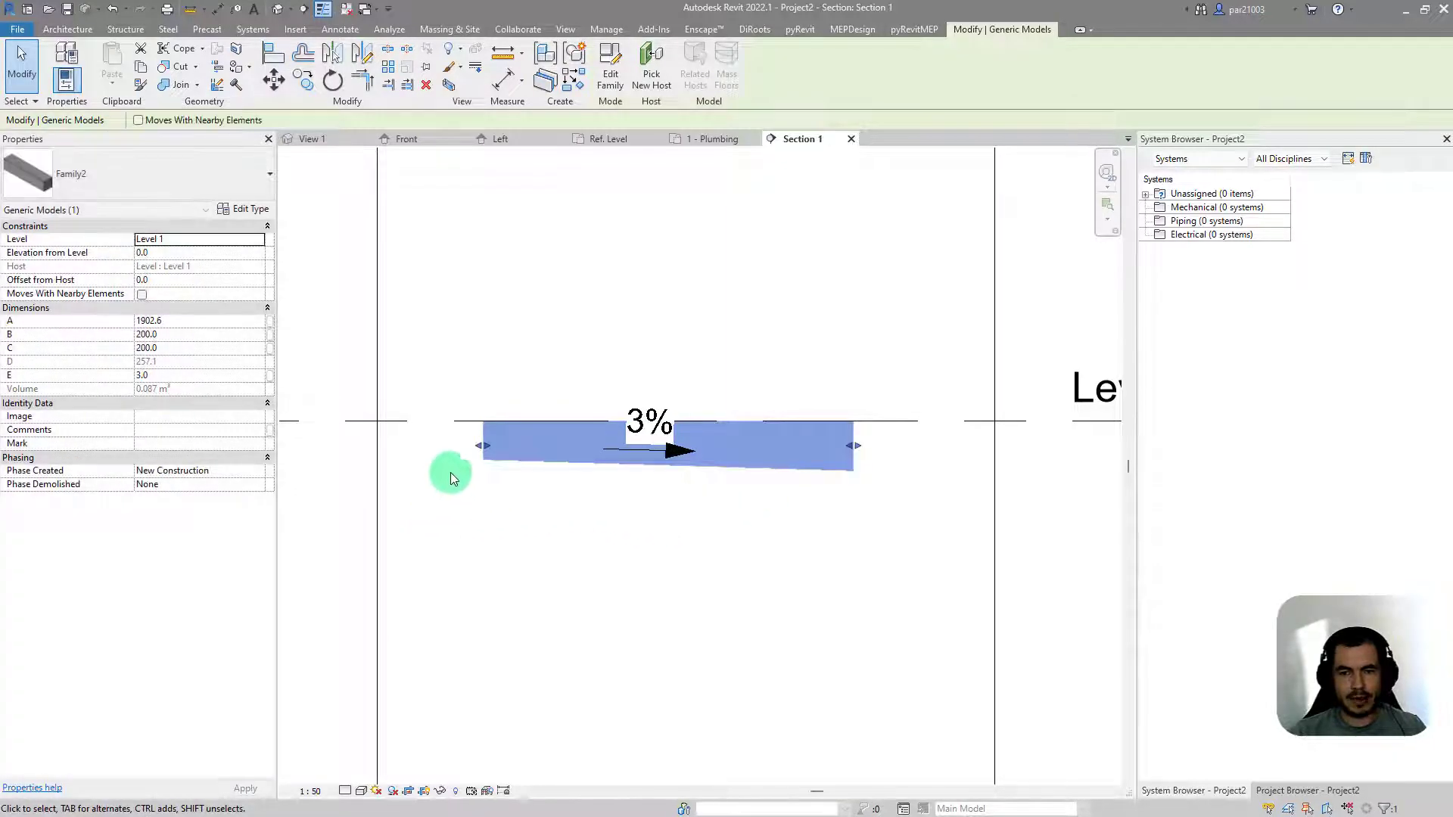
{"action": "left_click_drag", "start_coordinate": [472, 451], "coordinate": [429, 444]}
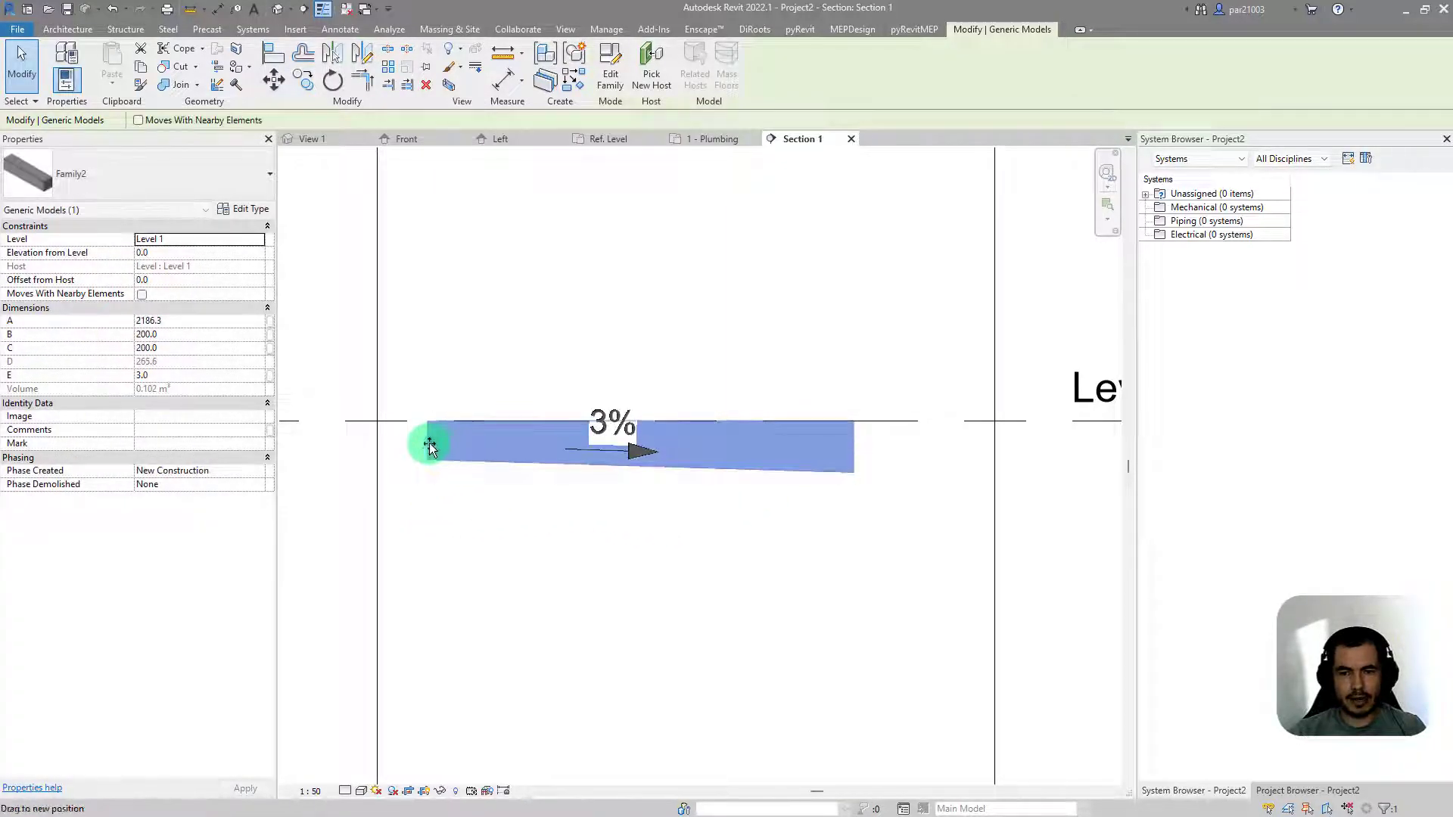
{"action": "left_click_drag", "start_coordinate": [516, 450], "coordinate": [454, 441]}
Step: Test the blend's slope parameter E with a value of 4, and set it to 2
{"action": "left_click", "coordinate": [194, 381]}
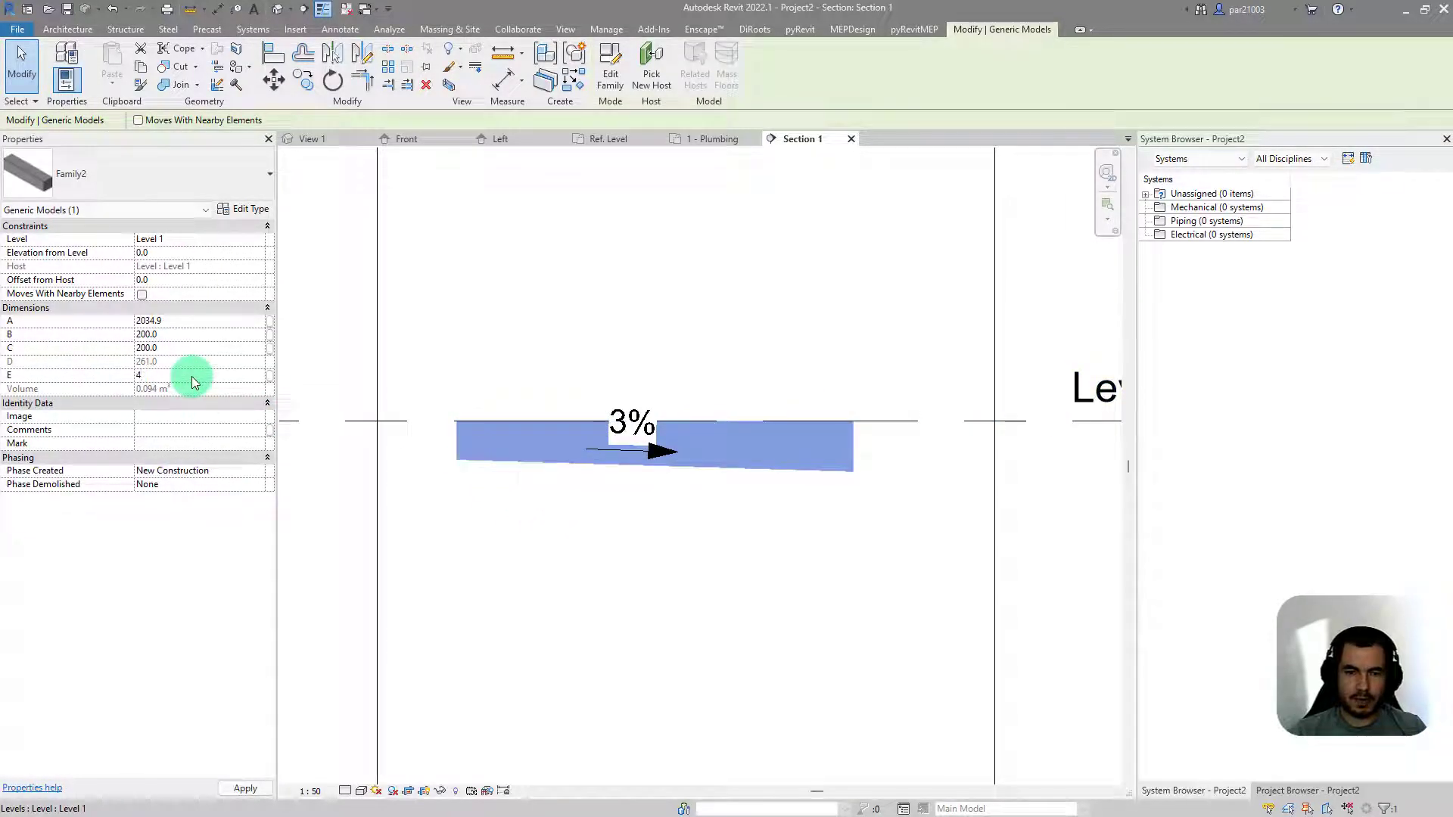
{"action": "type", "text": "4"}
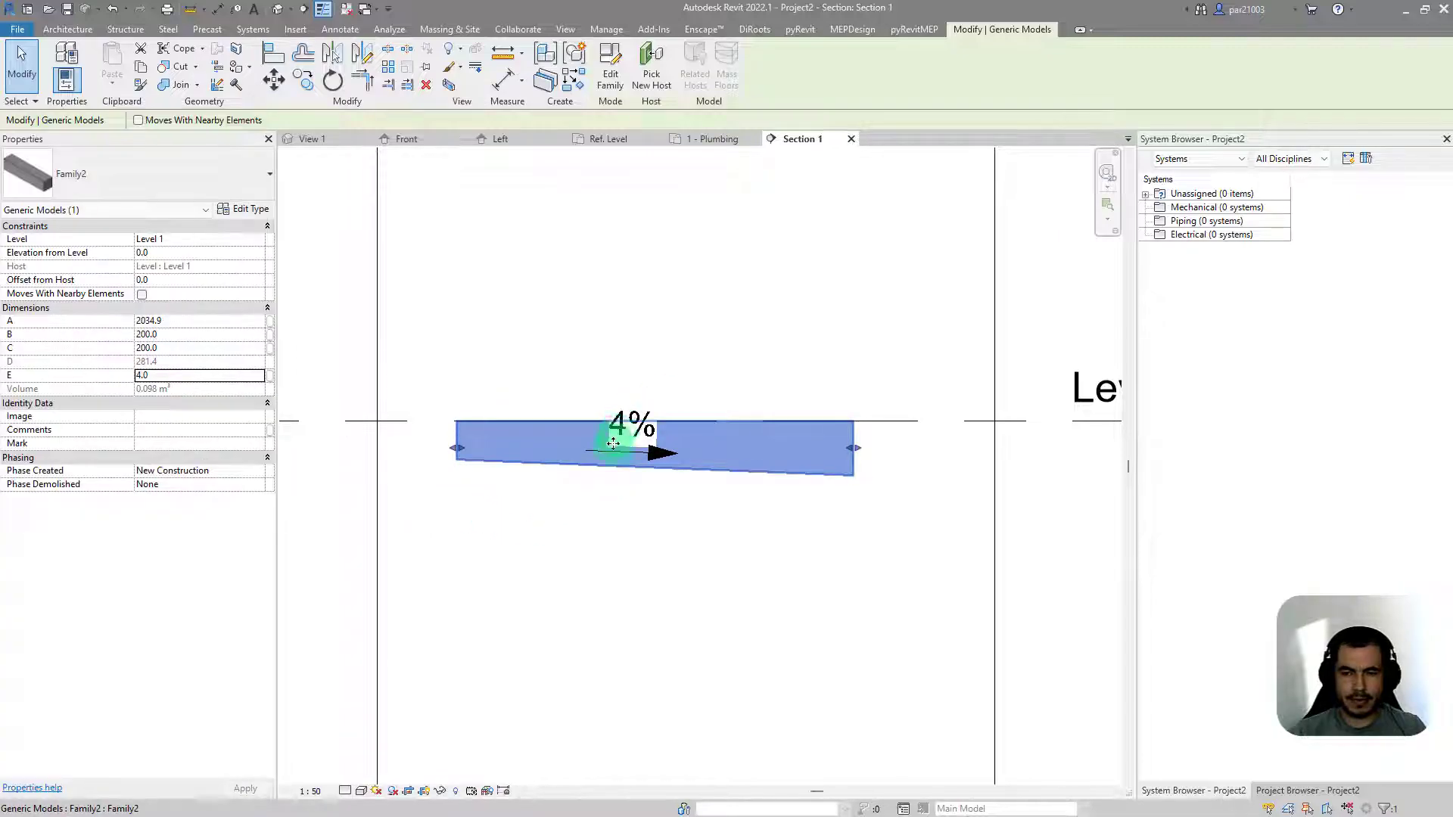
{"action": "left_click", "coordinate": [203, 376]}
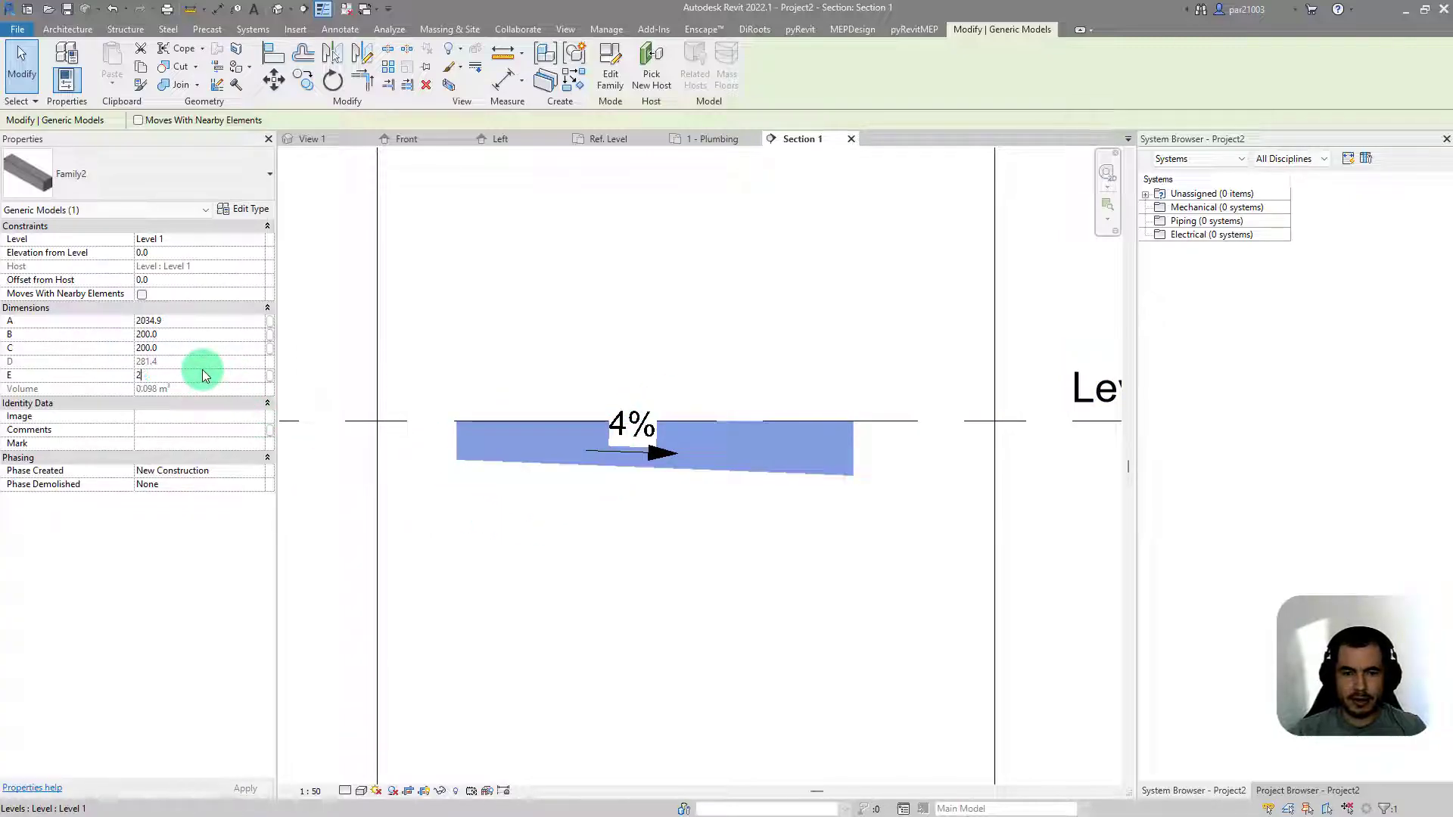
{"action": "left_click", "coordinate": [639, 553]}
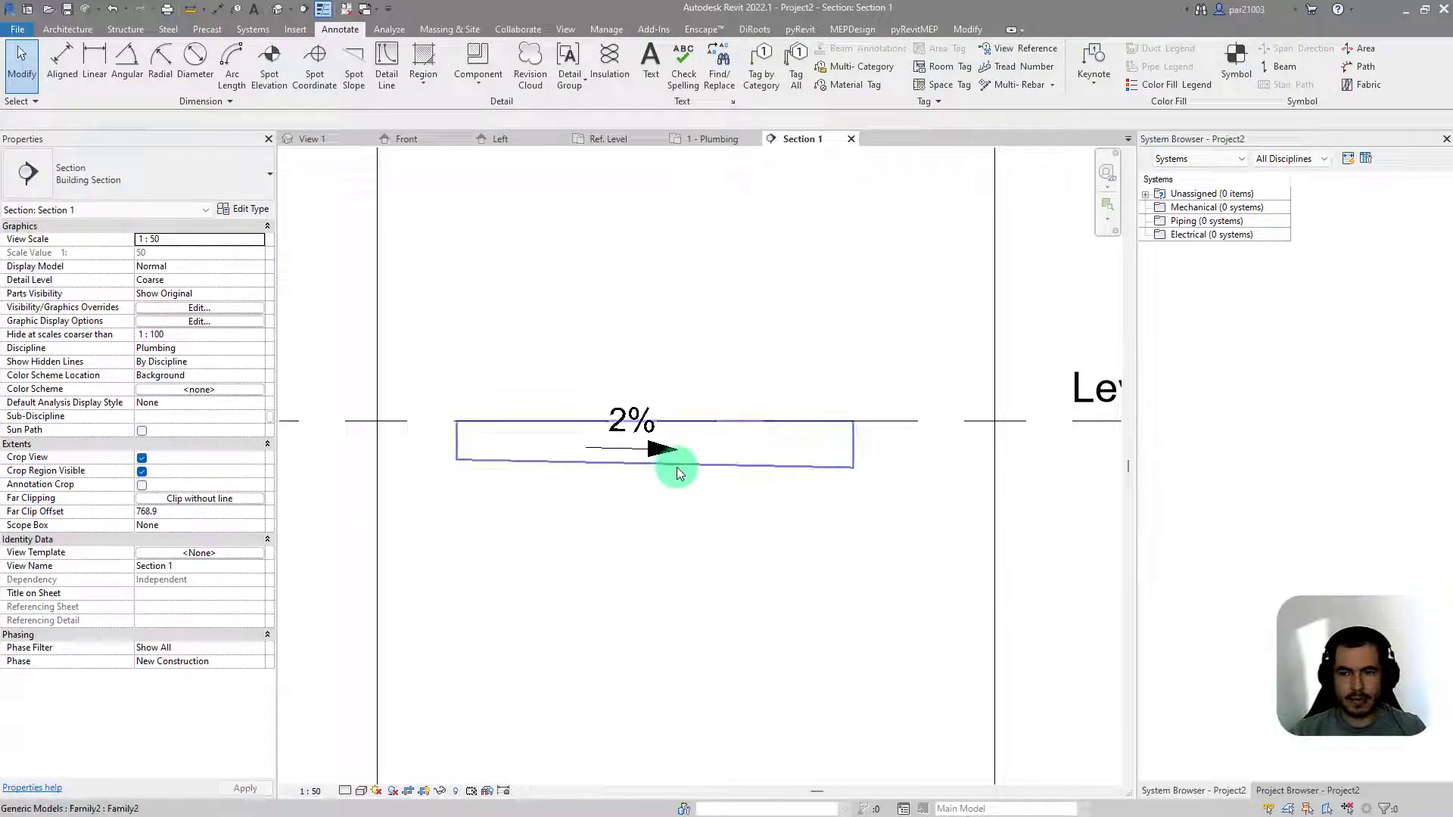
Step: Stretch the deeper end of the blend outward in the section to a length A of about 2355 mm
{"action": "scroll", "coordinate": [677, 465], "scroll_direction": "down", "scroll_amount": 3}
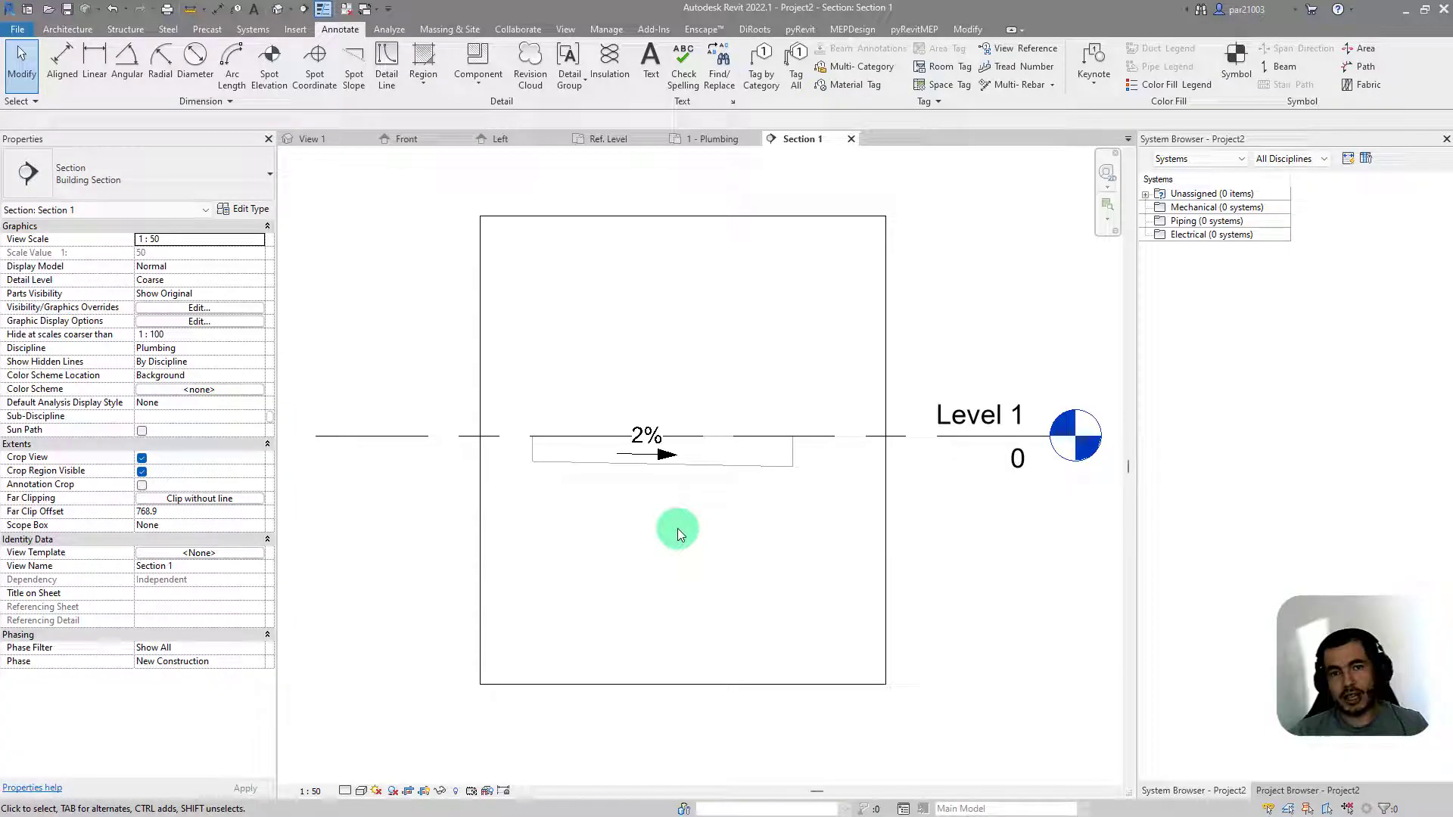
{"action": "left_click_drag", "start_coordinate": [801, 451], "coordinate": [834, 454]}
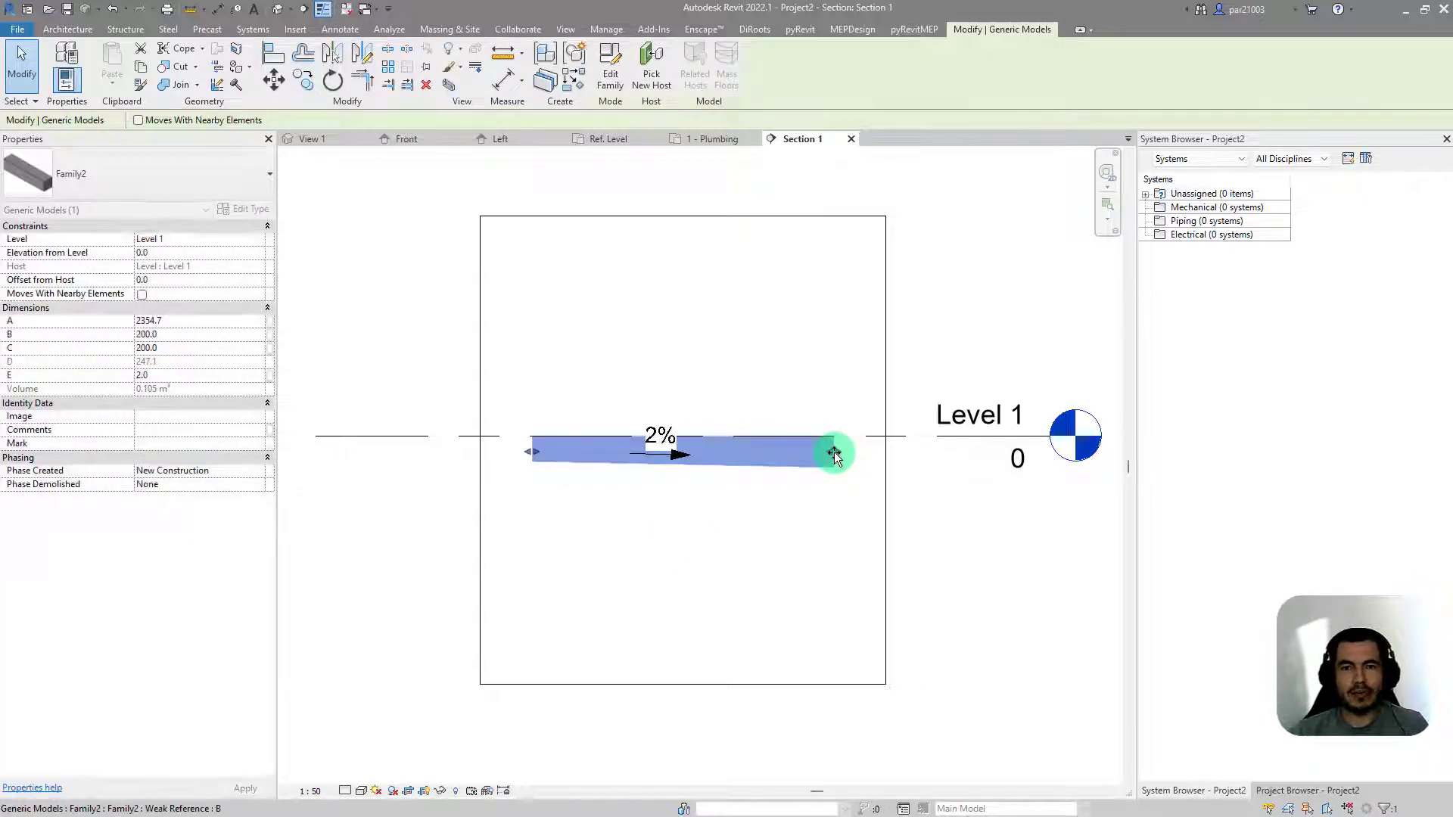